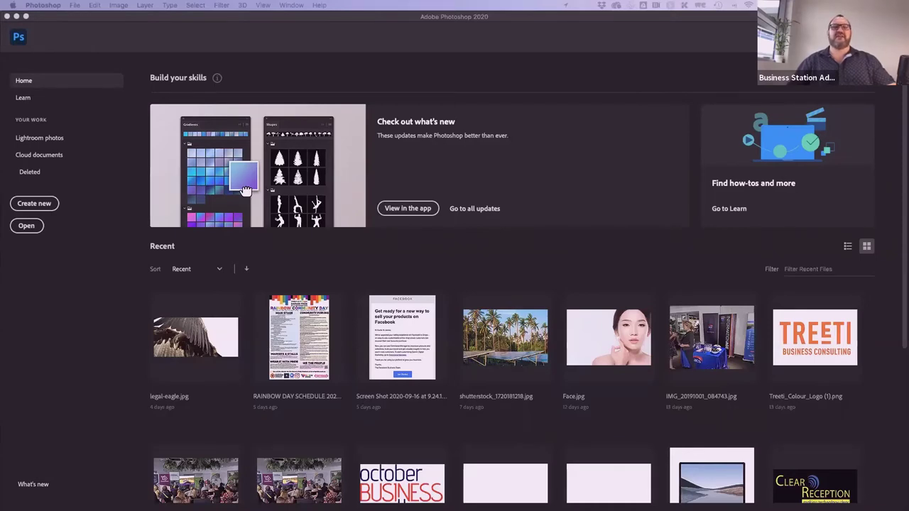
click(247, 18)
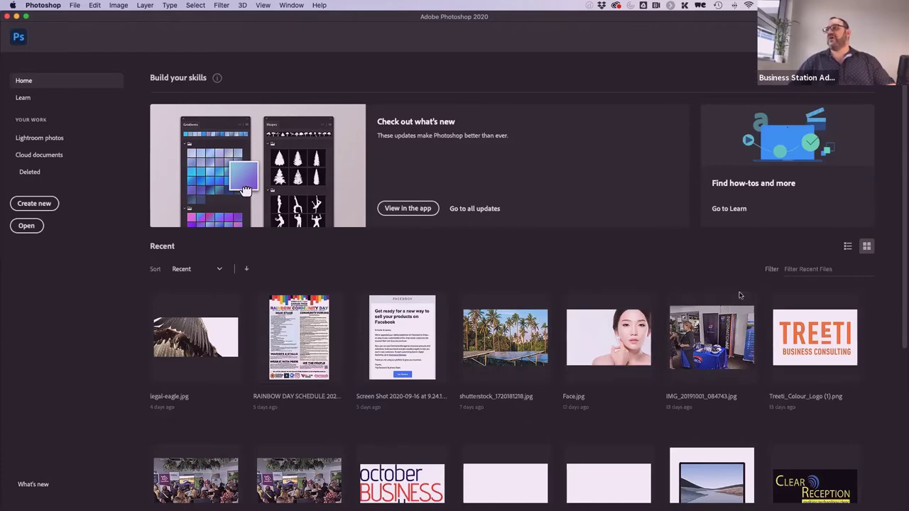
scroll(527, 342, down, 5)
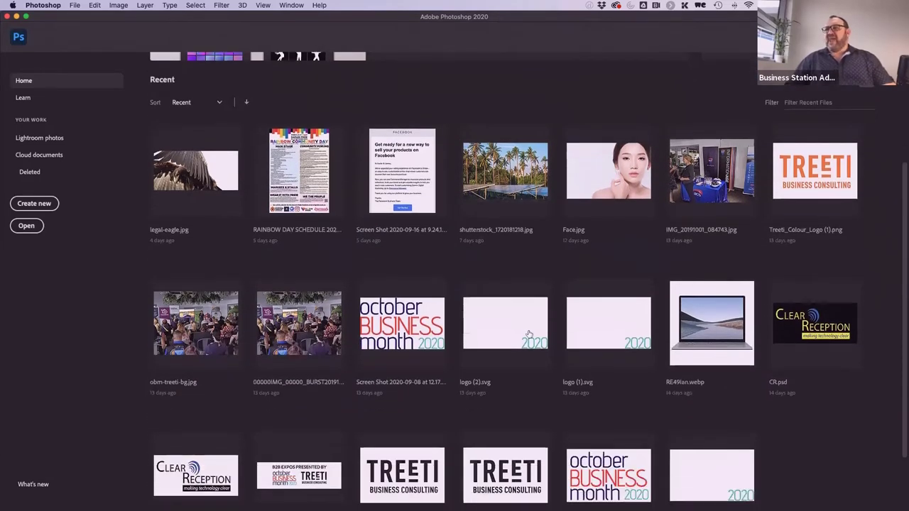
scroll(529, 337, down, 2)
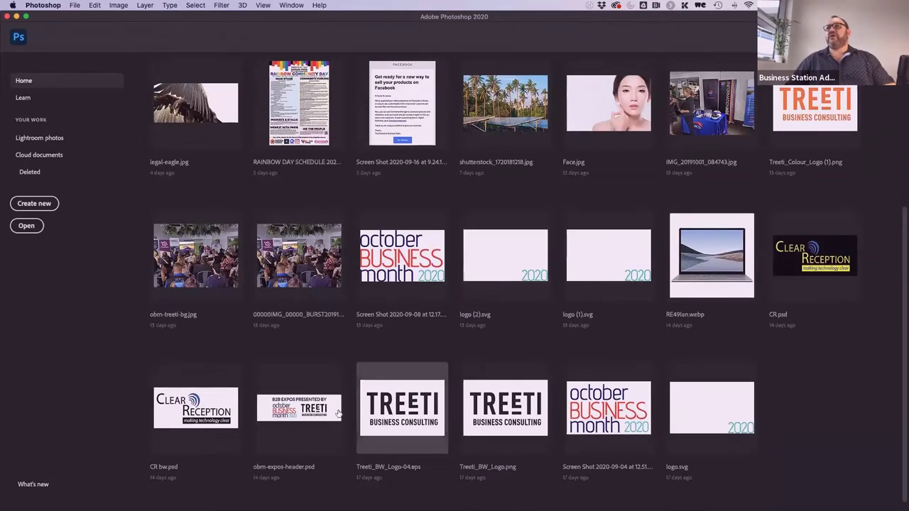
scroll(398, 369, up, 5)
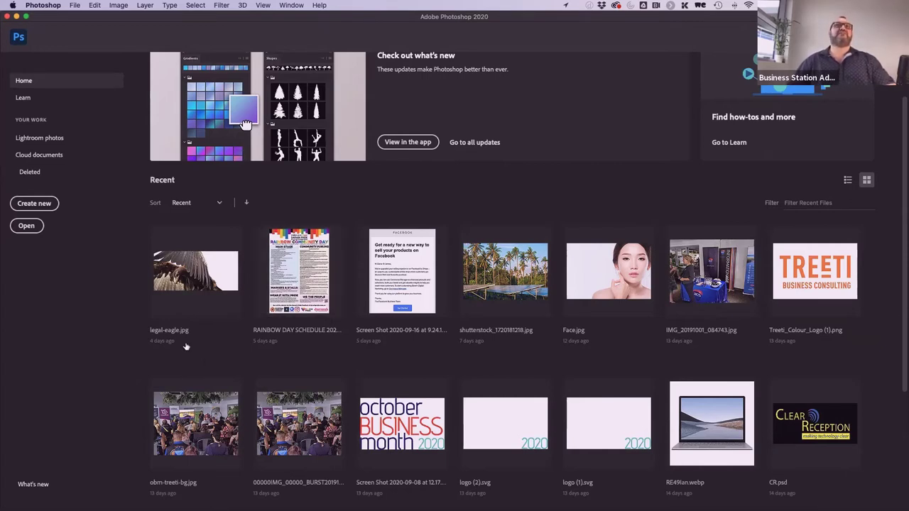
Start a new document and look through the Art & Illustration presets and templates
click(38, 205)
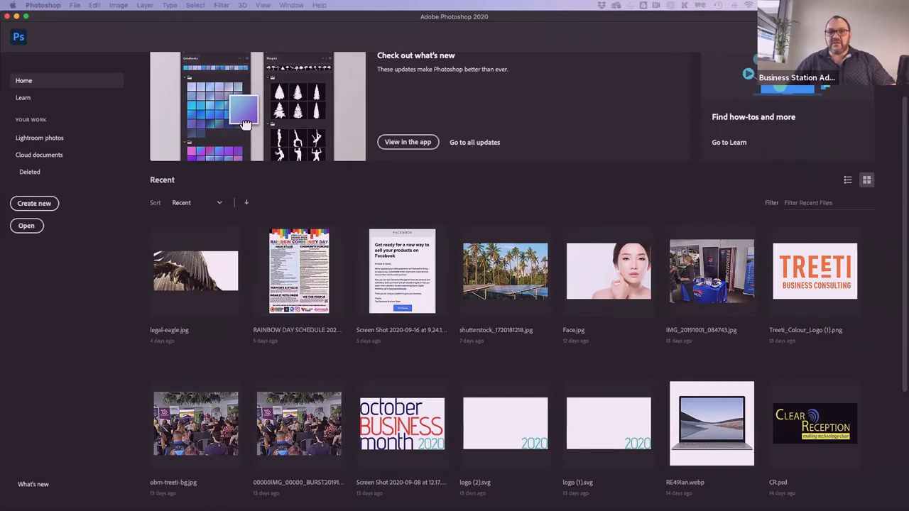
key(super+n)
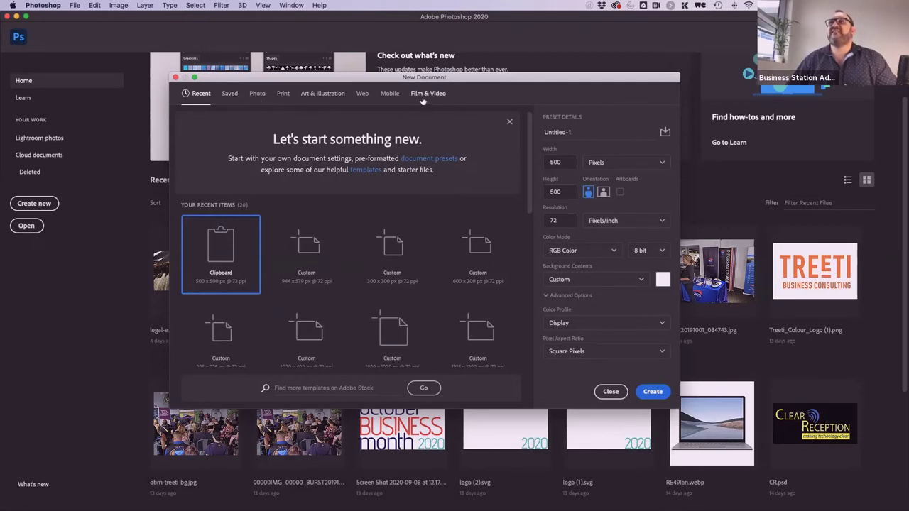
click(318, 95)
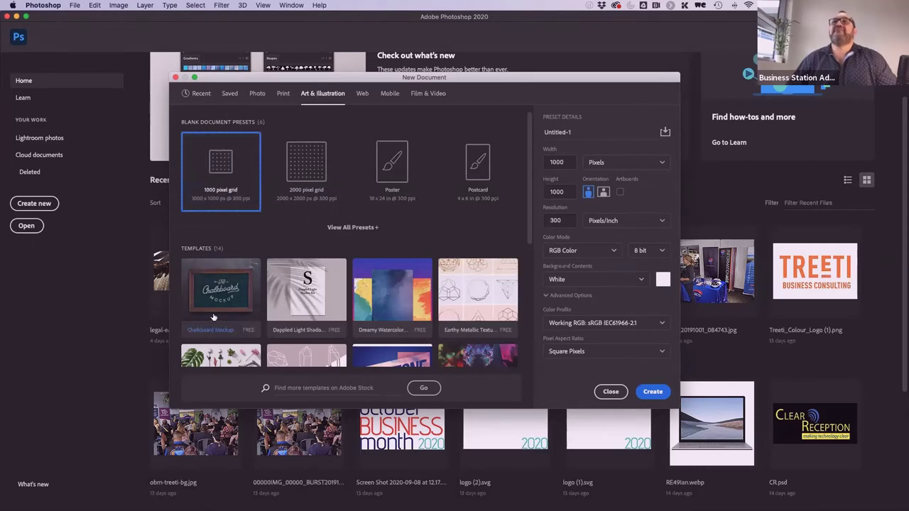
scroll(265, 262, down, 4)
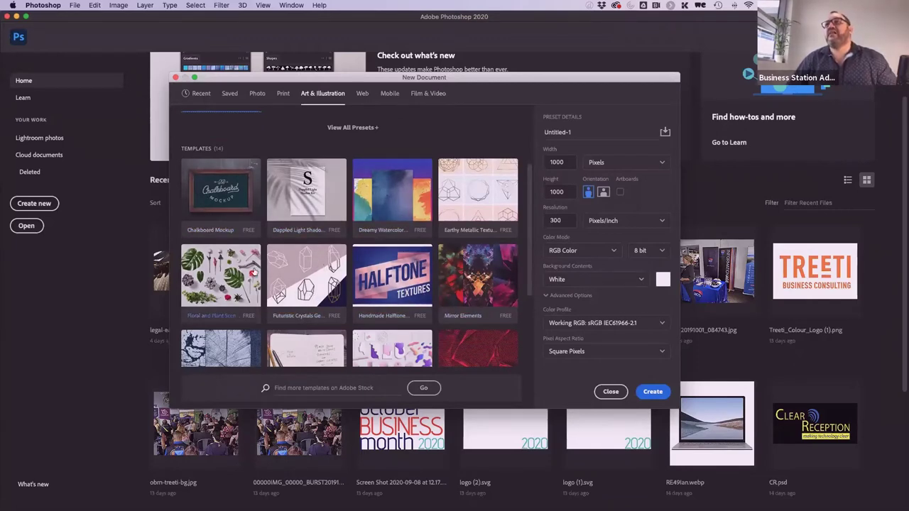
scroll(261, 299, down, 2)
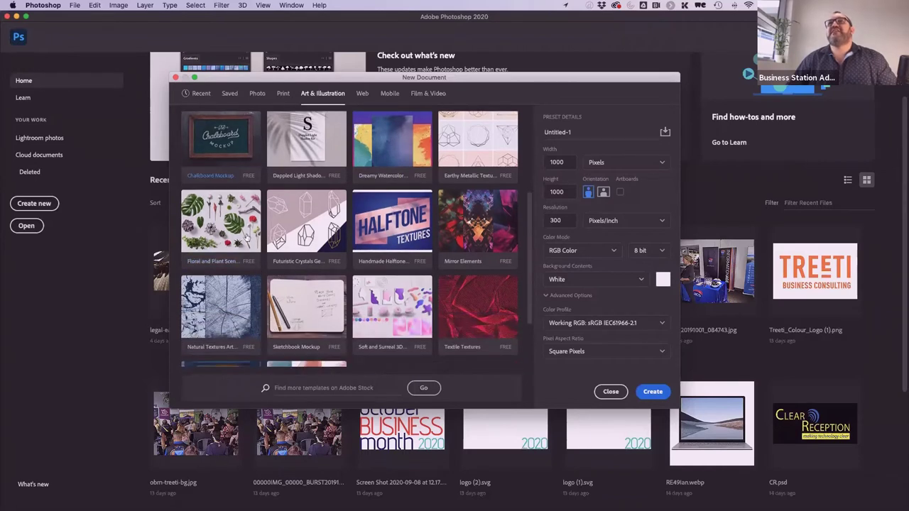
scroll(247, 245, down, 3)
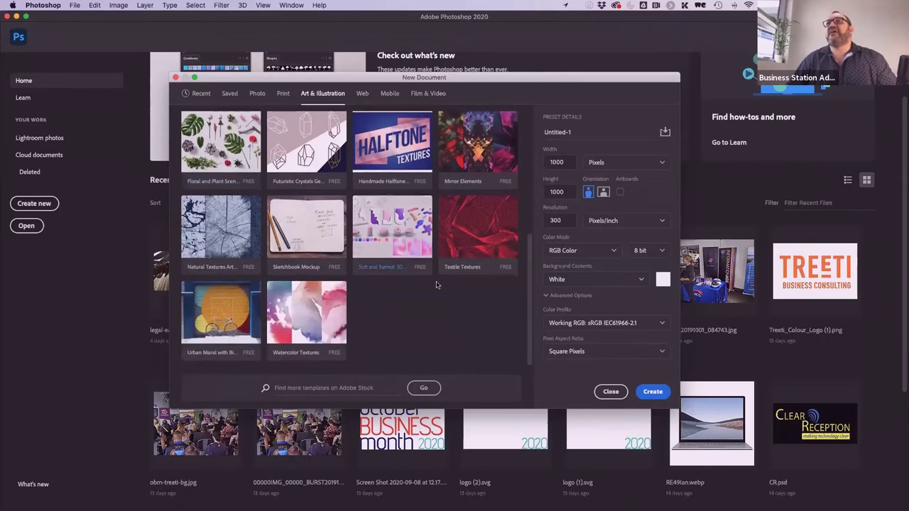
scroll(434, 309, up, 10)
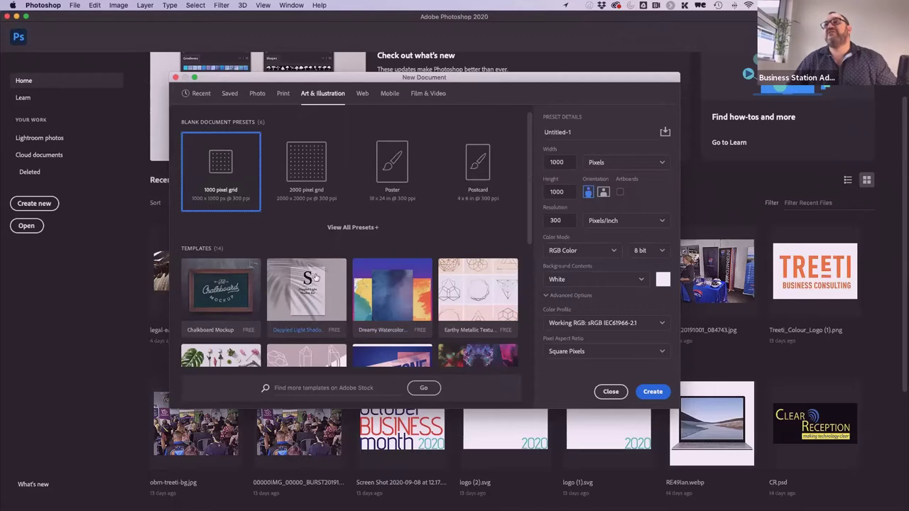
Download and open the Laptop Workspace Mockup from the web templates, and place its window clear of the toolbar
click(360, 97)
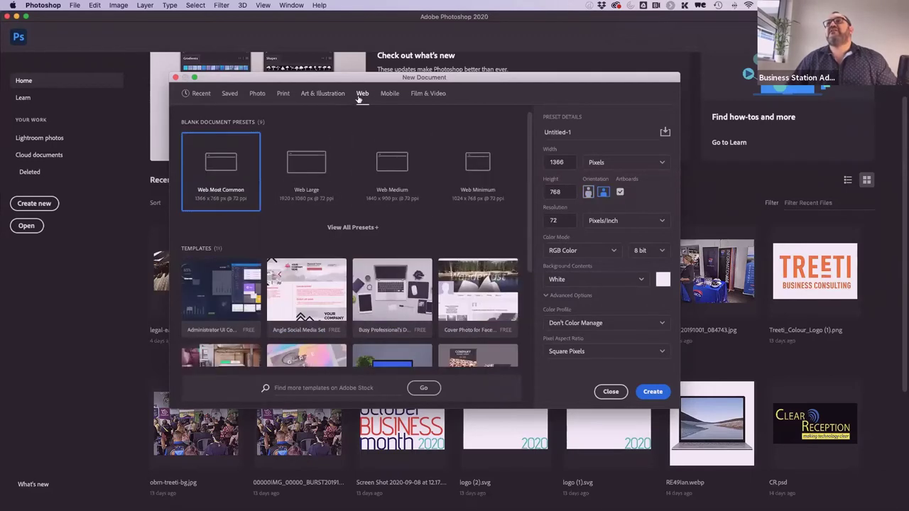
scroll(511, 228, down, 3)
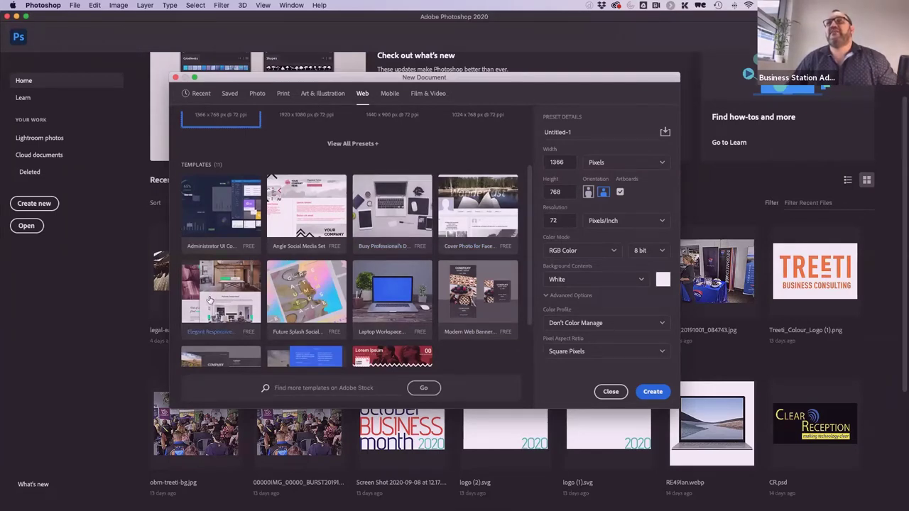
click(396, 279)
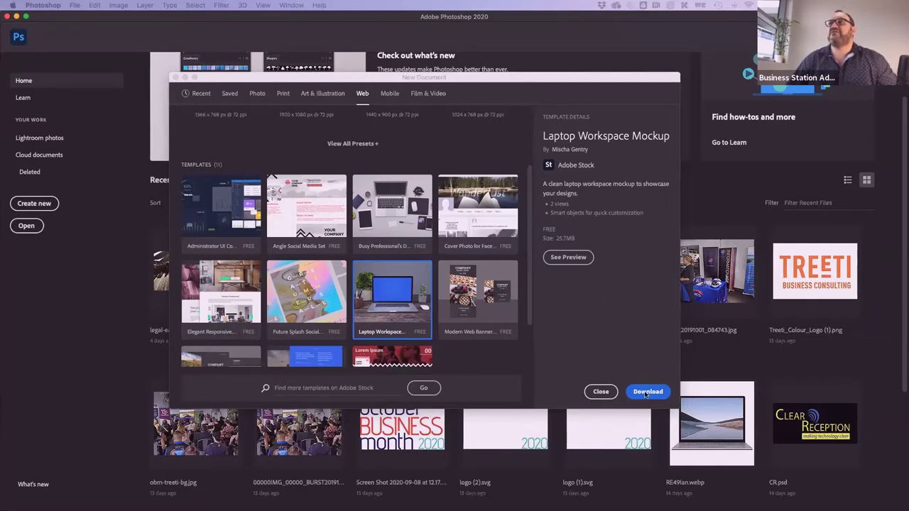
click(566, 257)
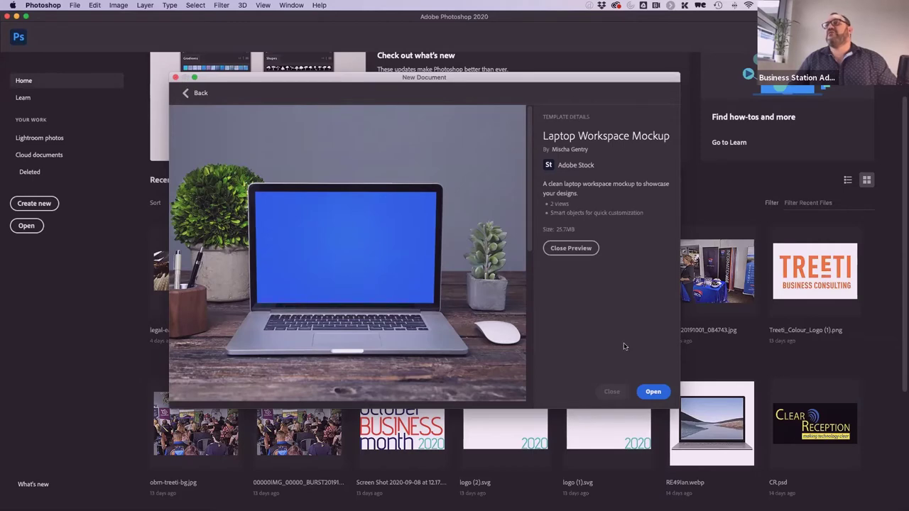
click(652, 392)
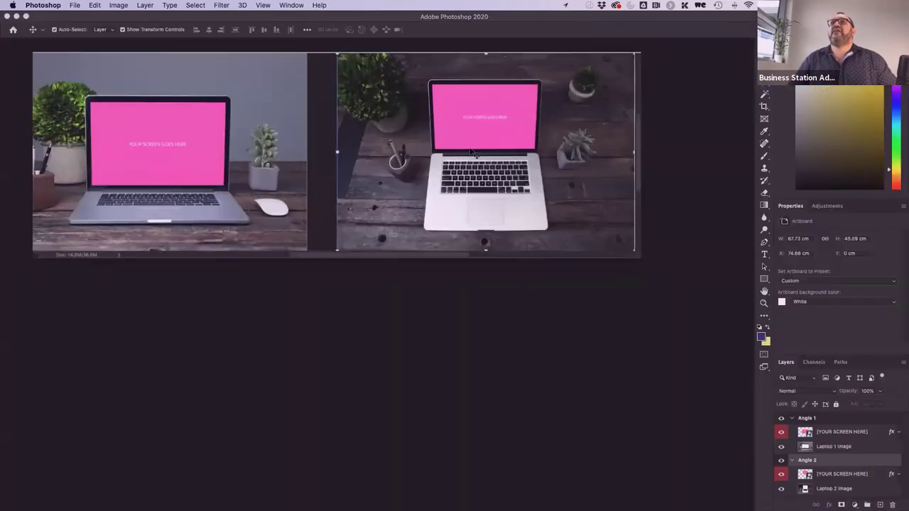
drag(243, 47, 303, 126)
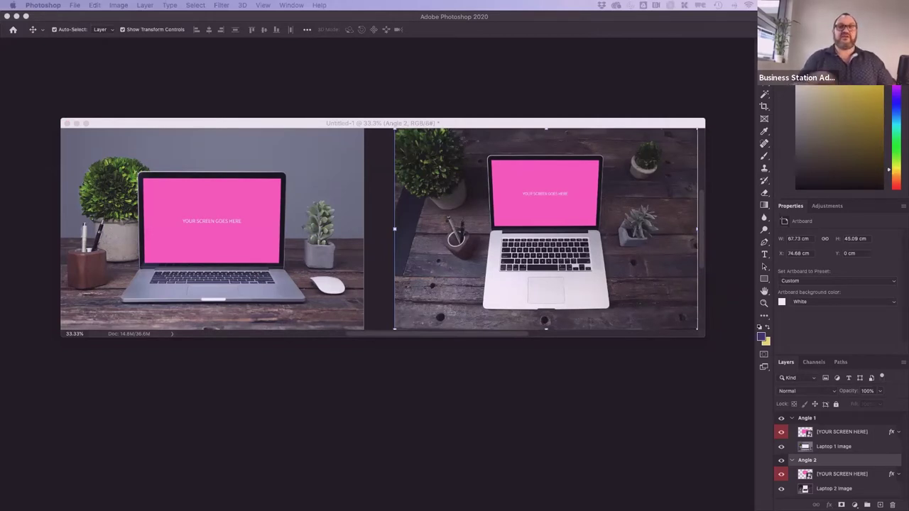
Open Screen Shot 2020-09-21 at 1.26.53 pm (3).png from Downloads and move its window aside to uncover the Angle 1 artboard
click(76, 8)
click(76, 8)
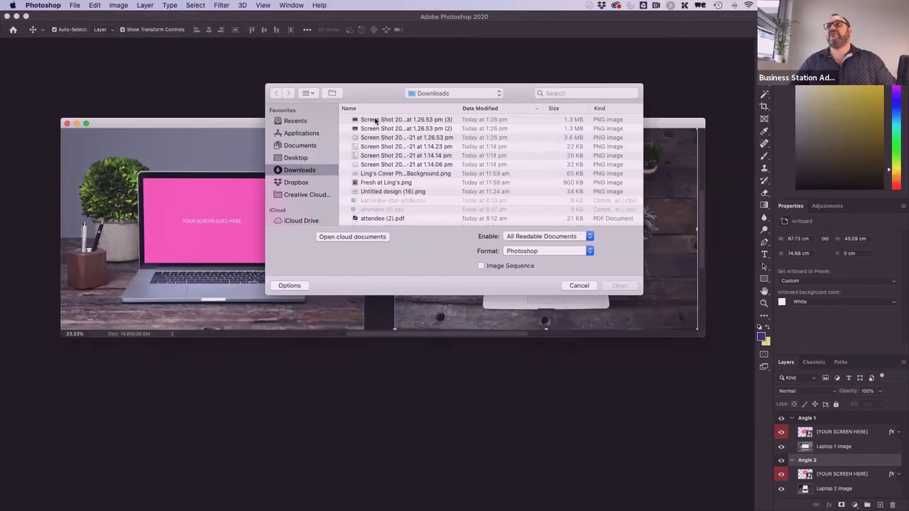
click(375, 121)
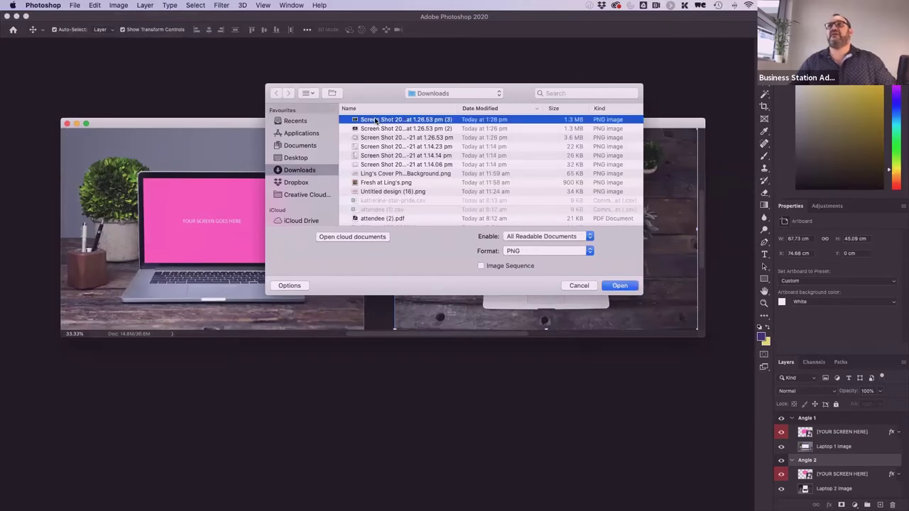
double_click(375, 121)
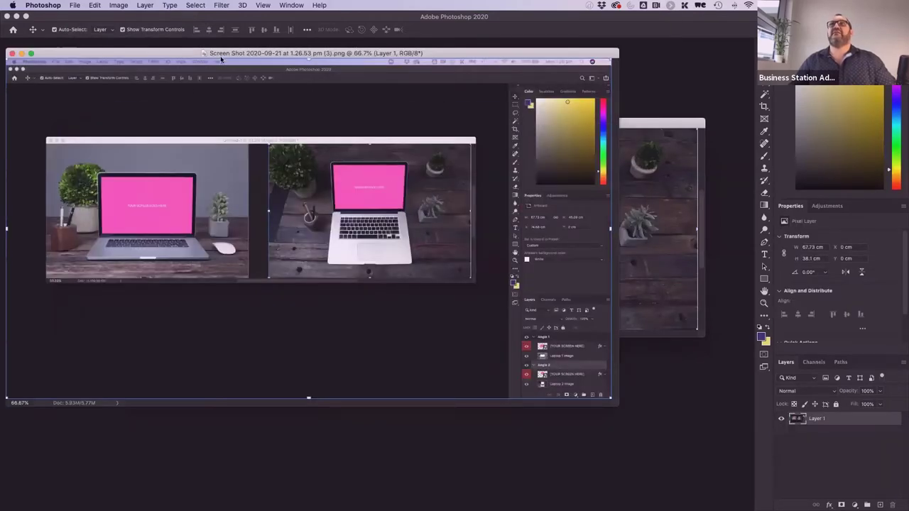
drag(88, 53, 273, 191)
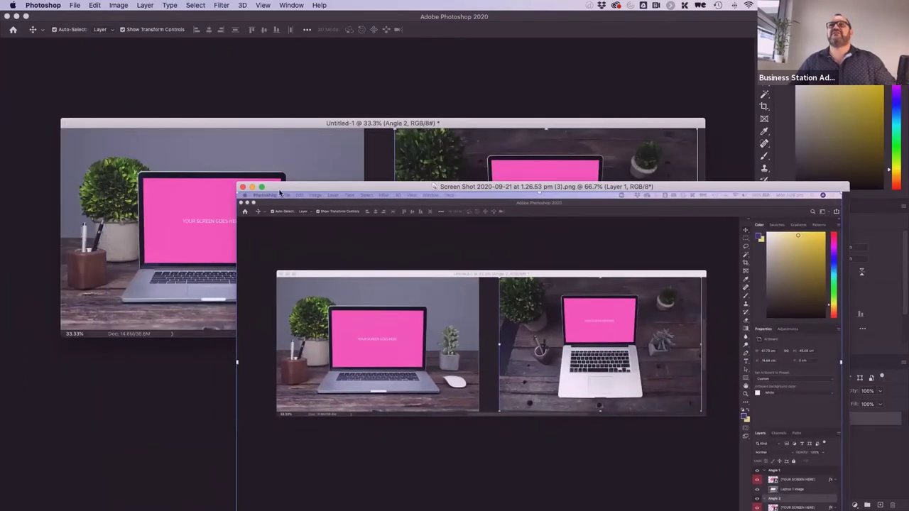
drag(323, 160, 397, 72)
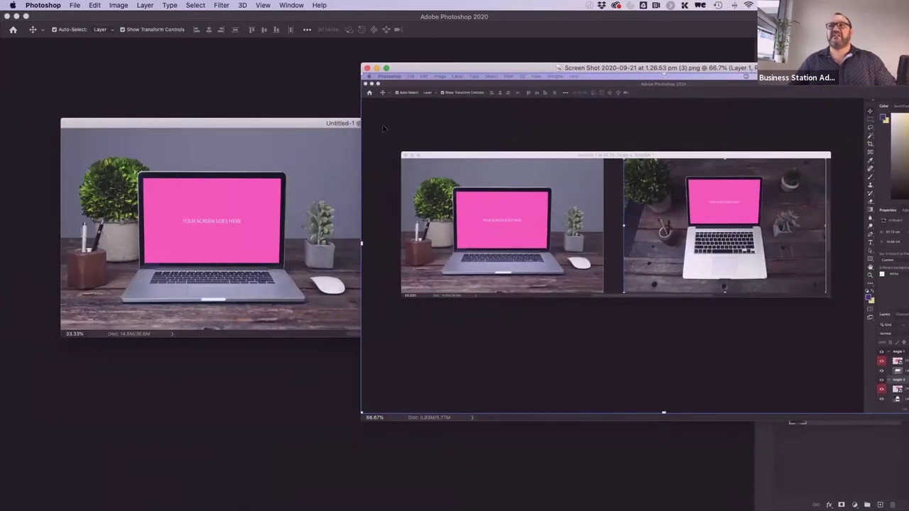
Copy the screenshot into the Angle 1 artboard and scale it to about 50% so it fills the laptop's screen
click(214, 195)
key(super+v)
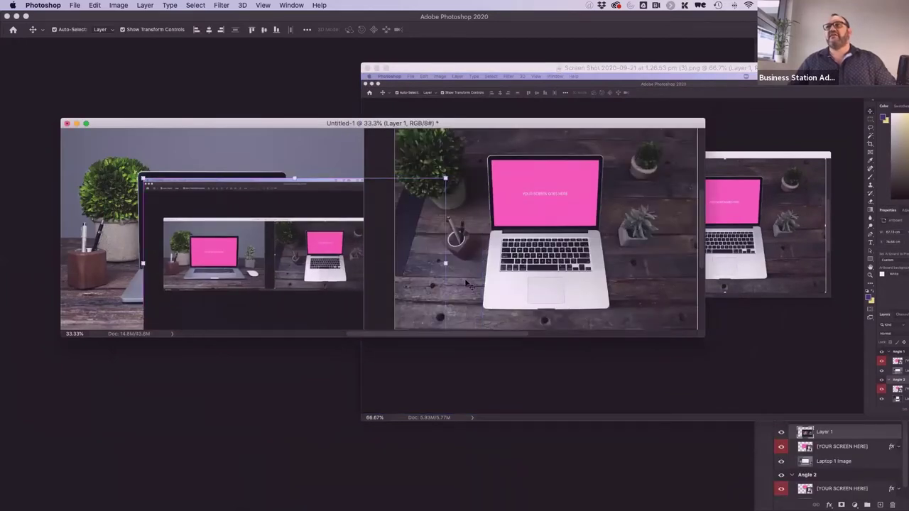
scroll(366, 298, down, 2)
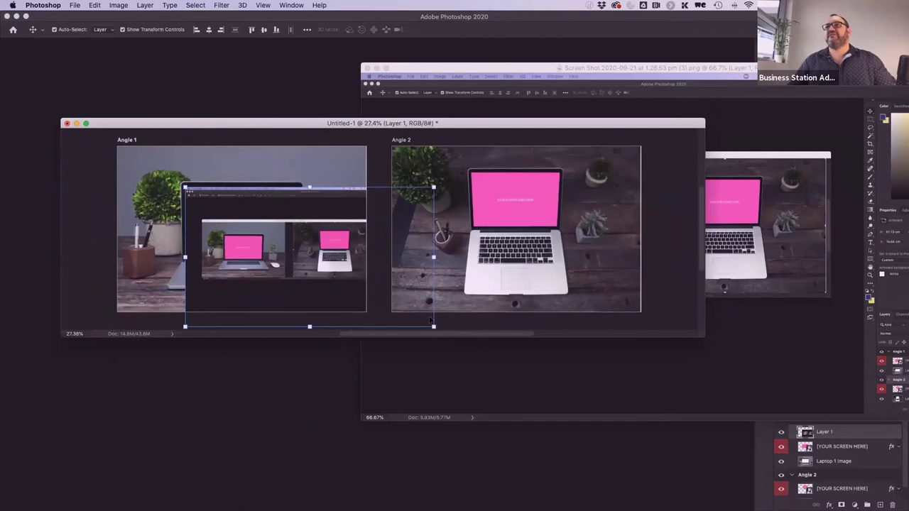
drag(434, 327, 299, 256)
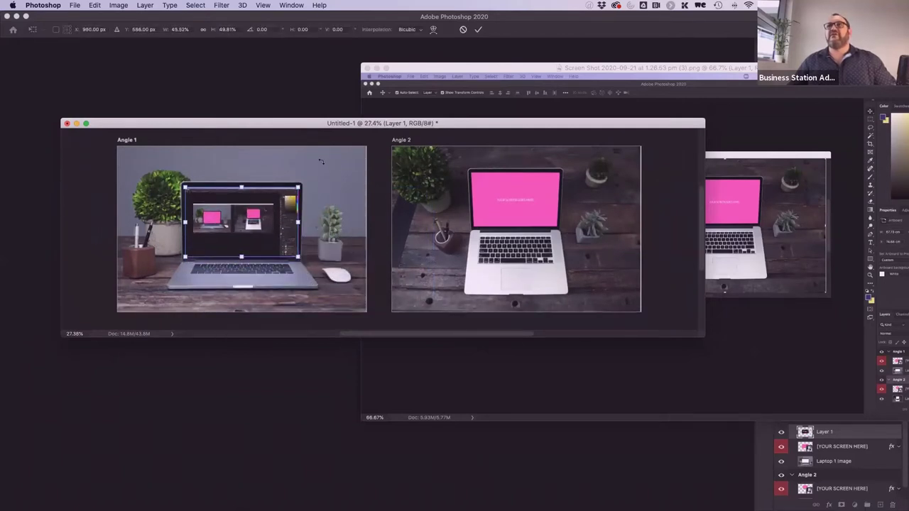
click(478, 29)
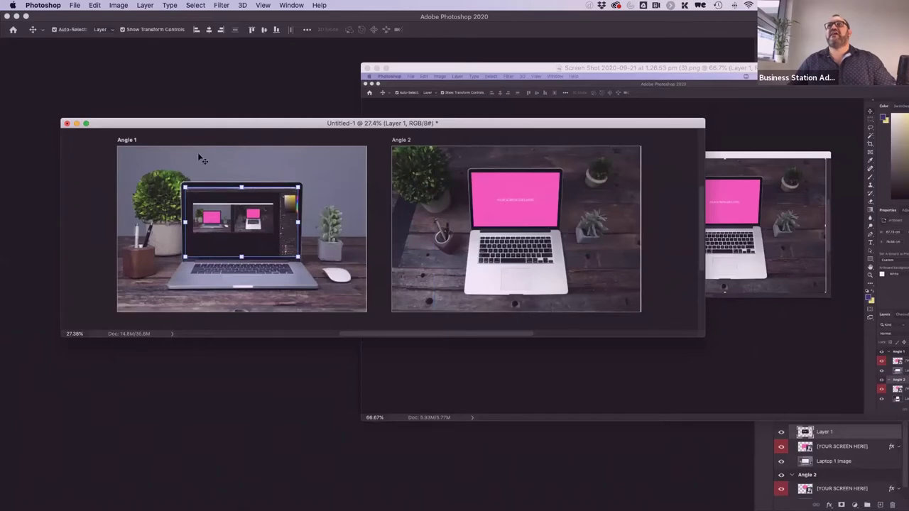
click(86, 216)
drag(224, 253, 339, 263)
scroll(339, 261, left, 3)
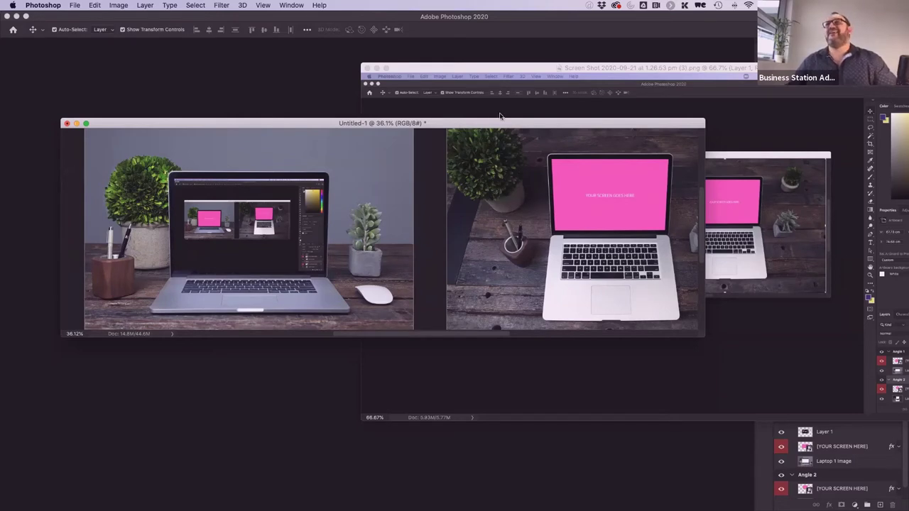
Close the laptop mockup without saving and close the screenshot document
click(66, 124)
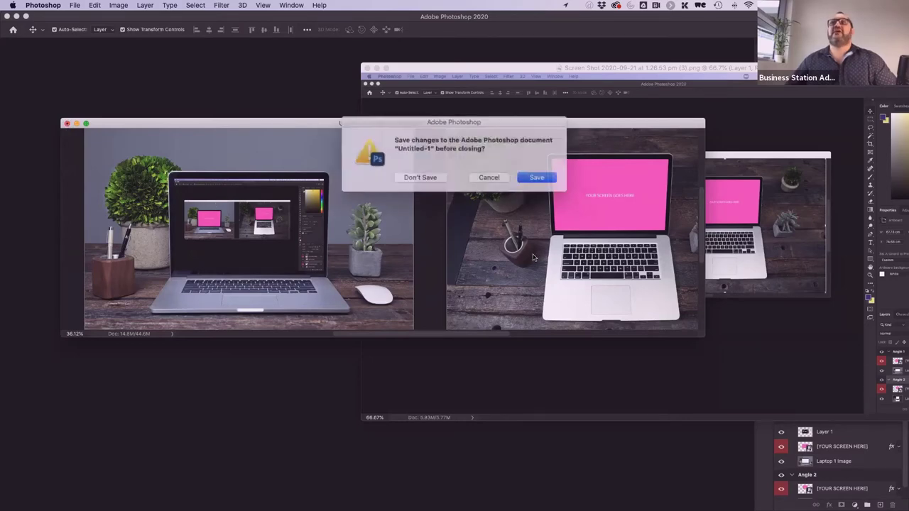
click(424, 178)
drag(415, 67, 91, 65)
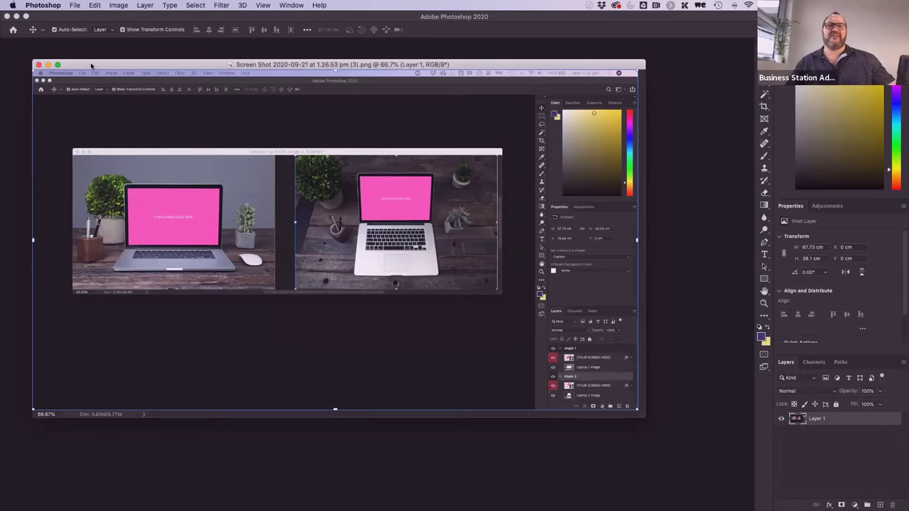
click(39, 65)
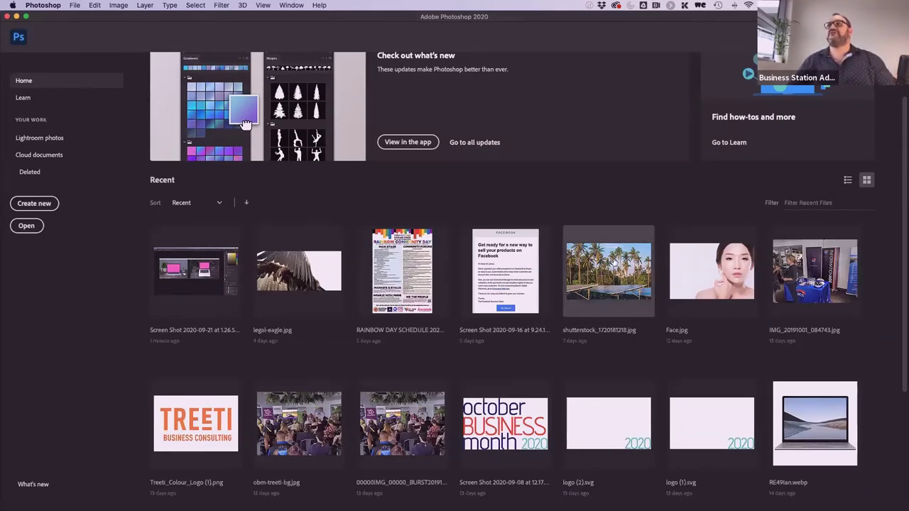
Open the recent file shutterstock_1720181218.jpg and add a new empty layer above its background
click(612, 292)
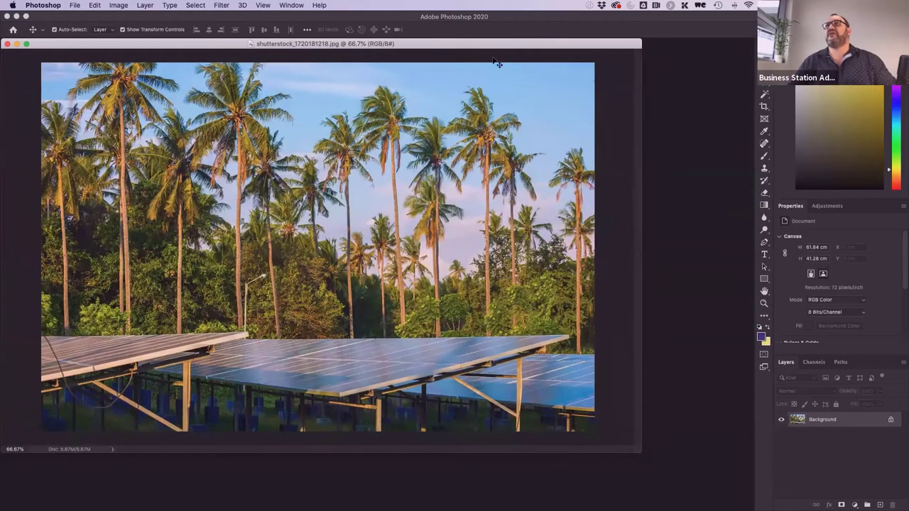
drag(485, 43, 553, 57)
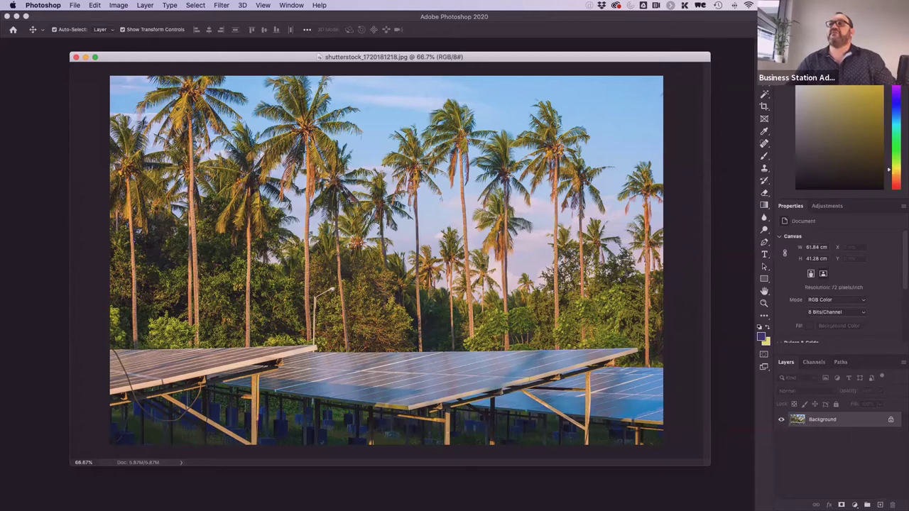
click(880, 505)
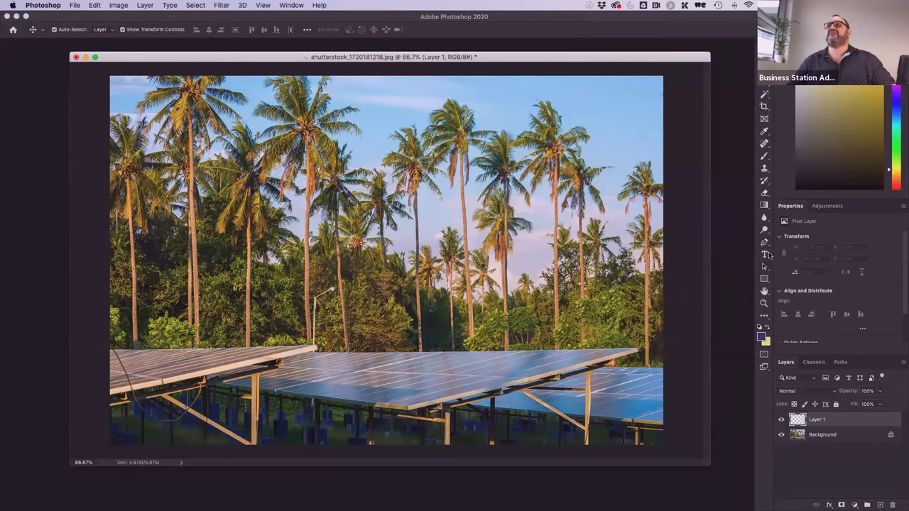
Choose the Brush tool and set the foreground color to purple #75326f
click(764, 157)
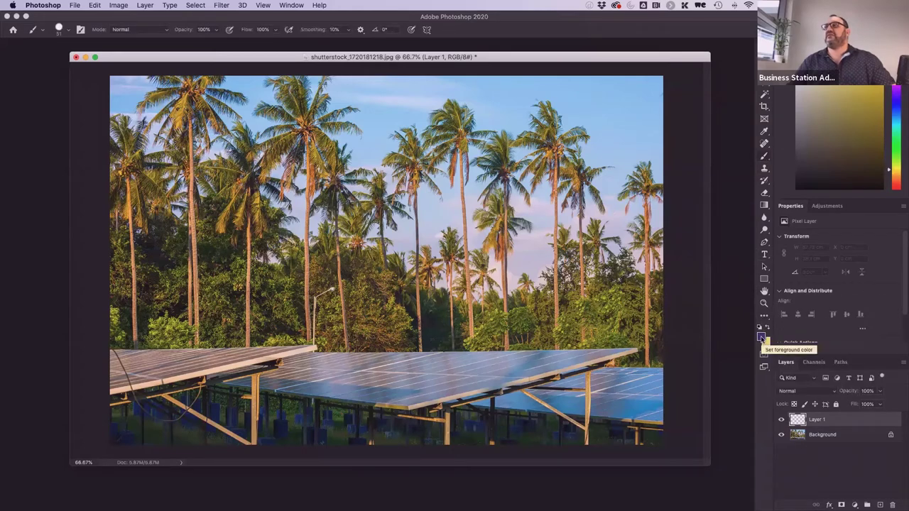
click(762, 339)
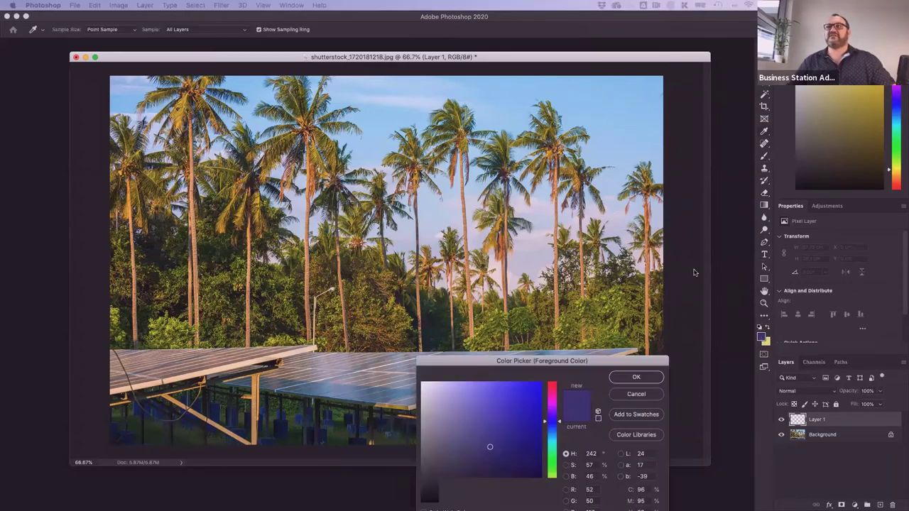
drag(564, 371, 626, 254)
click(615, 296)
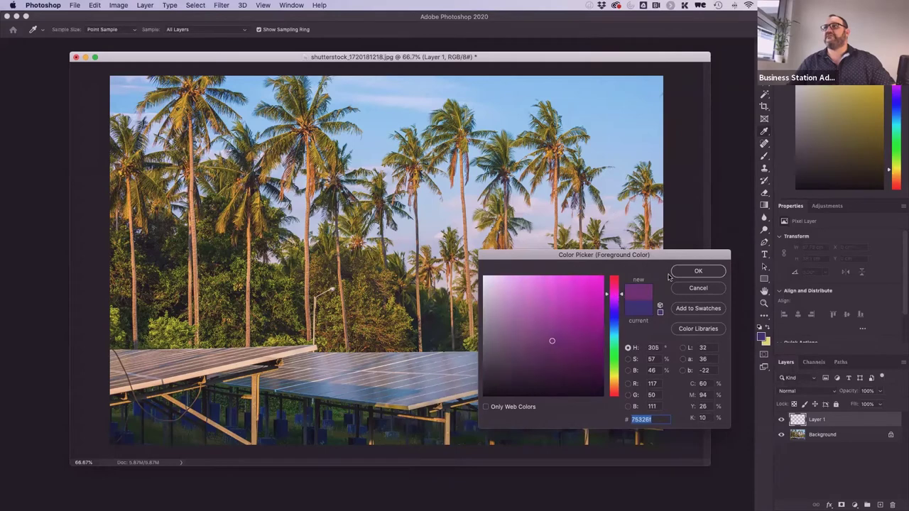
click(696, 273)
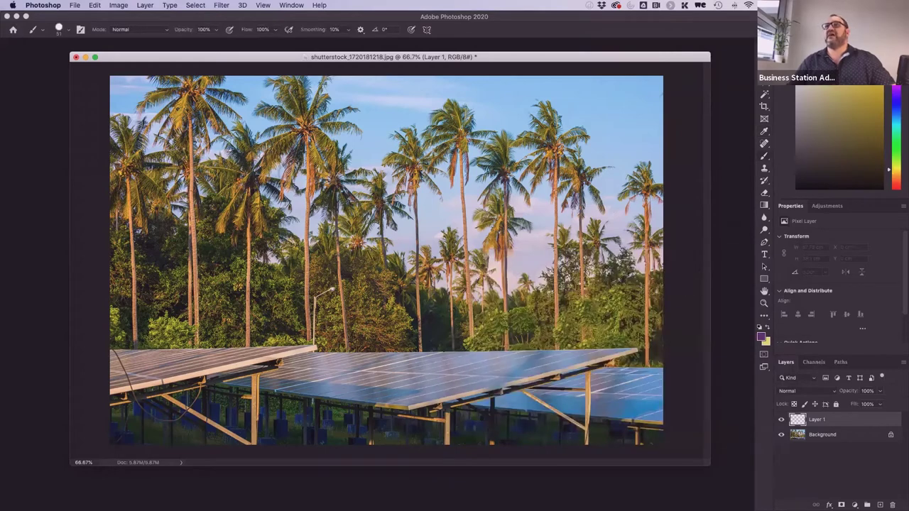
Paint a looping purple stroke across the photo on Layer 1, and toggle the layer's visibility off and on
mouse_move(313, 154)
mouse_down()
mouse_move(253, 169)
mouse_move(543, 273)
mouse_move(368, 375)
mouse_up()
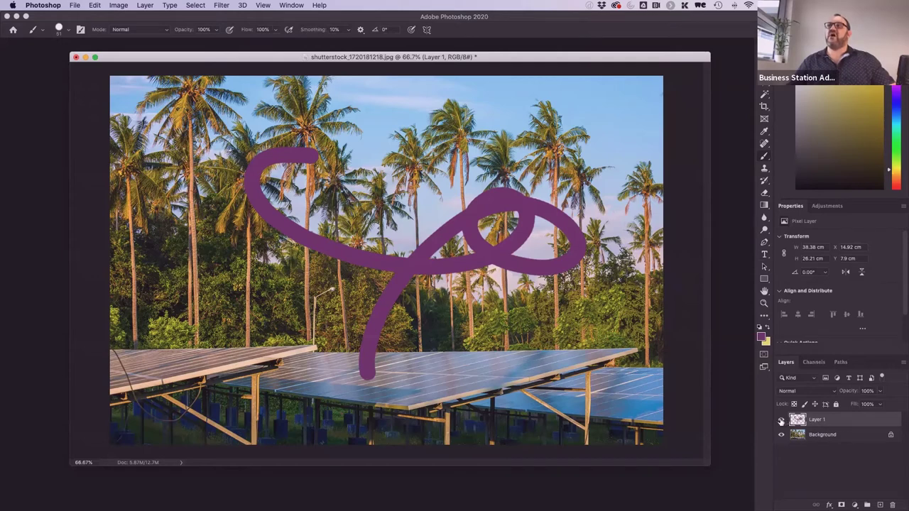
click(781, 419)
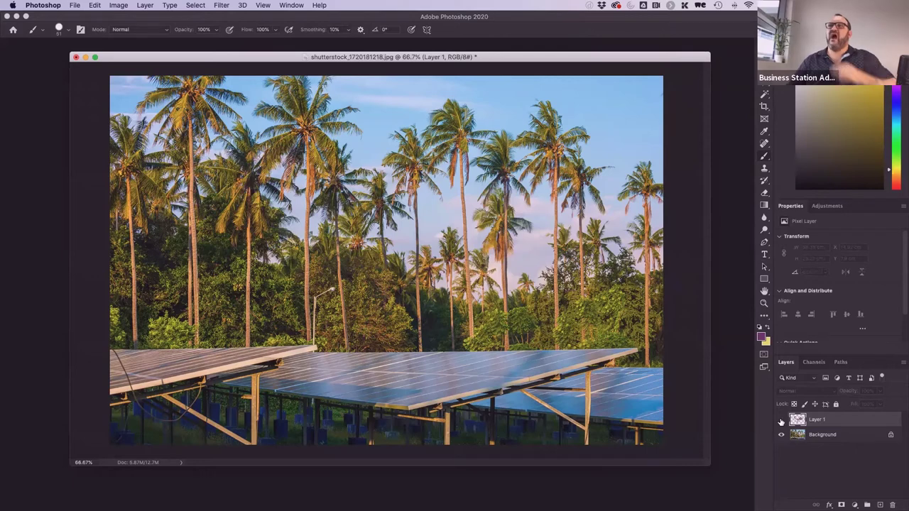
click(781, 420)
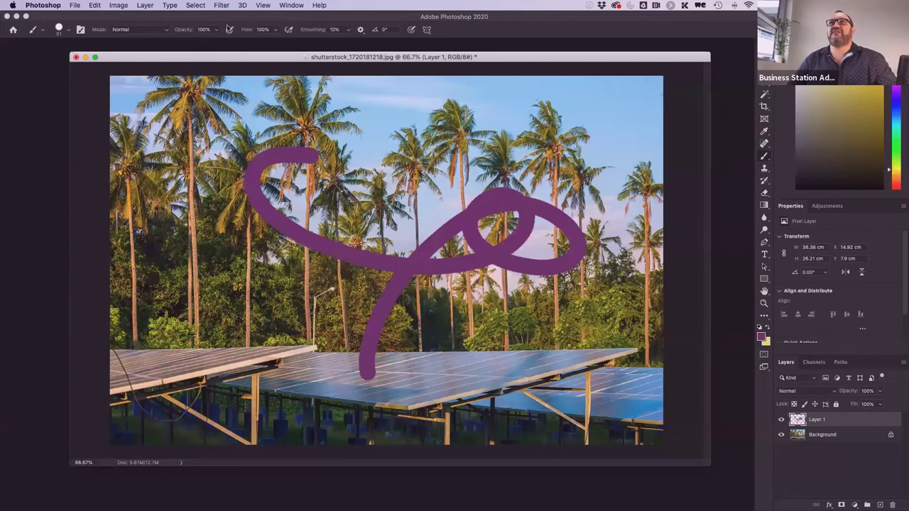
Set the brush size to 492 px and cover the whole of Layer 1 with purple
click(69, 29)
drag(82, 60, 95, 60)
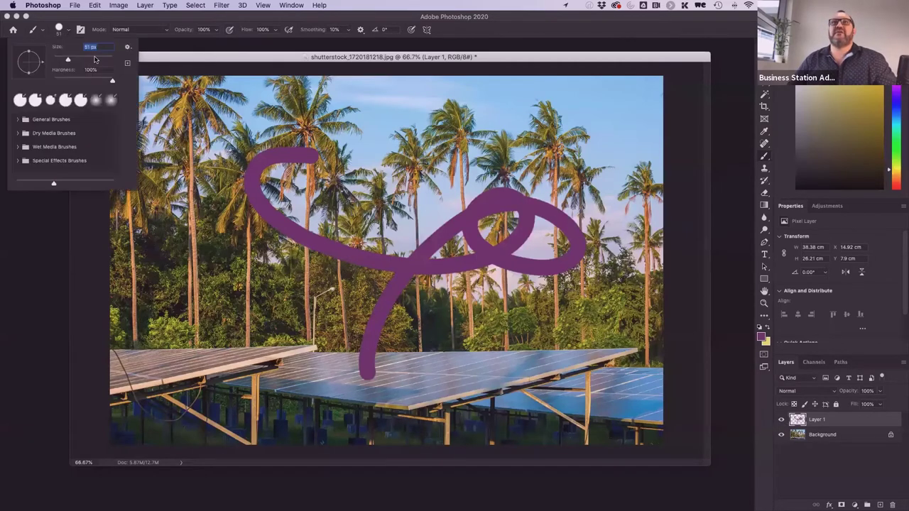
text(492)
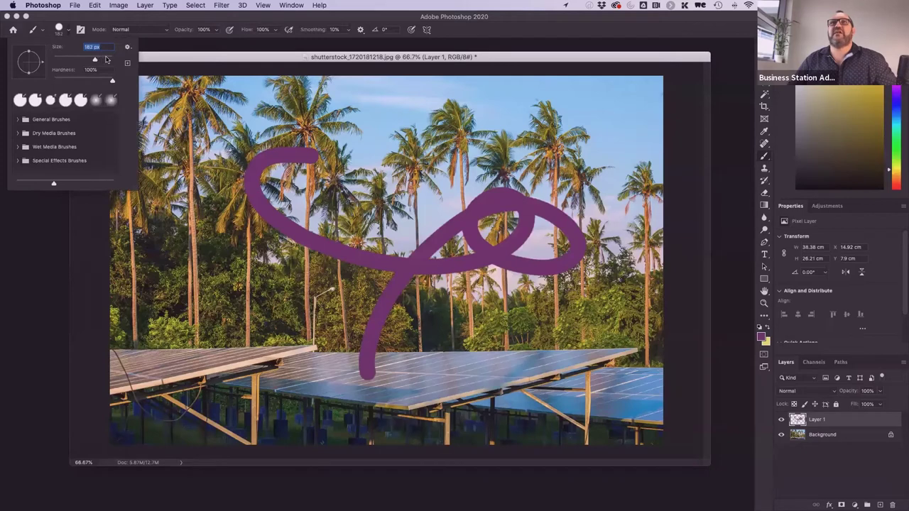
key(Return)
drag(267, 74, 153, 95)
mouse_move(320, 99)
mouse_down()
mouse_move(603, 107)
mouse_move(568, 199)
mouse_move(603, 270)
mouse_move(44, 447)
mouse_up()
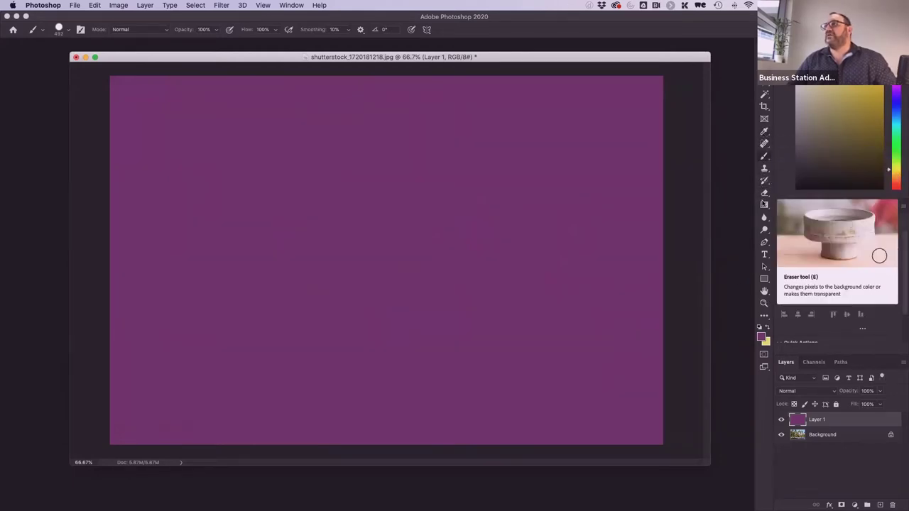
Choose the Eraser tool and set its hardness to 0% and its size to 348 px
click(764, 194)
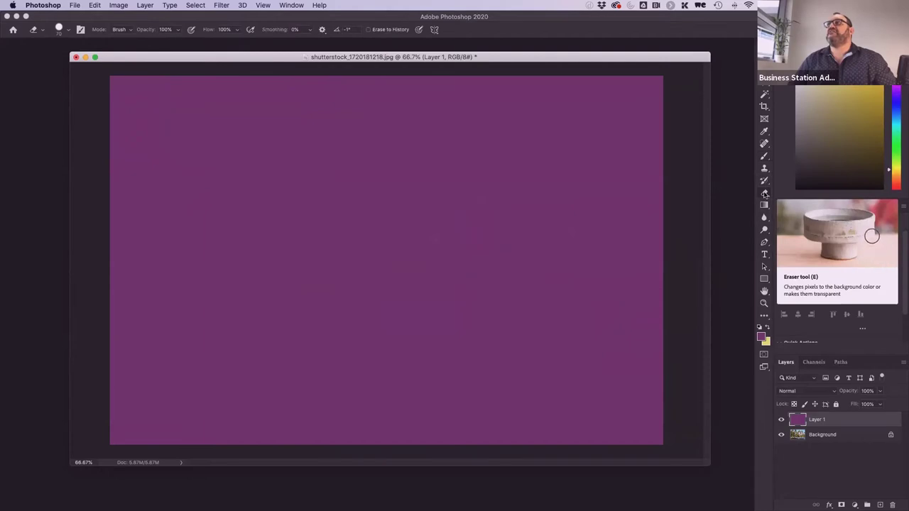
click(69, 32)
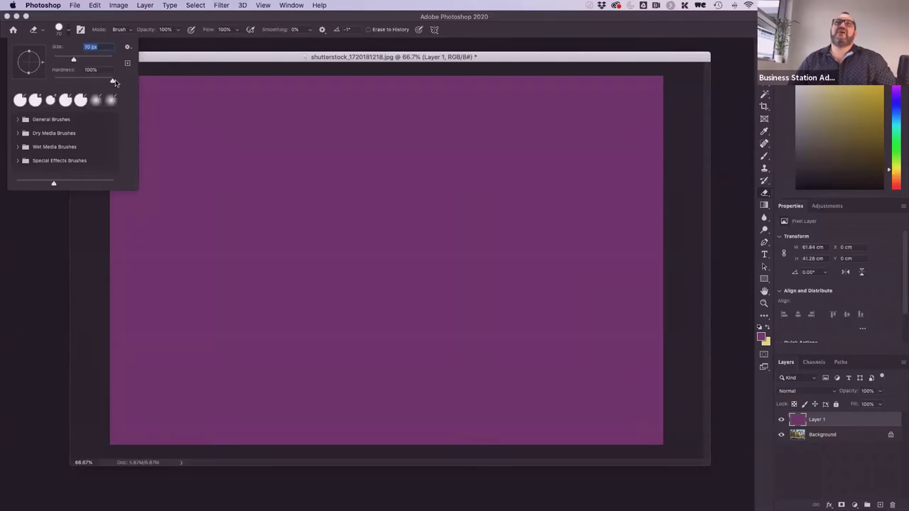
drag(111, 82, 36, 83)
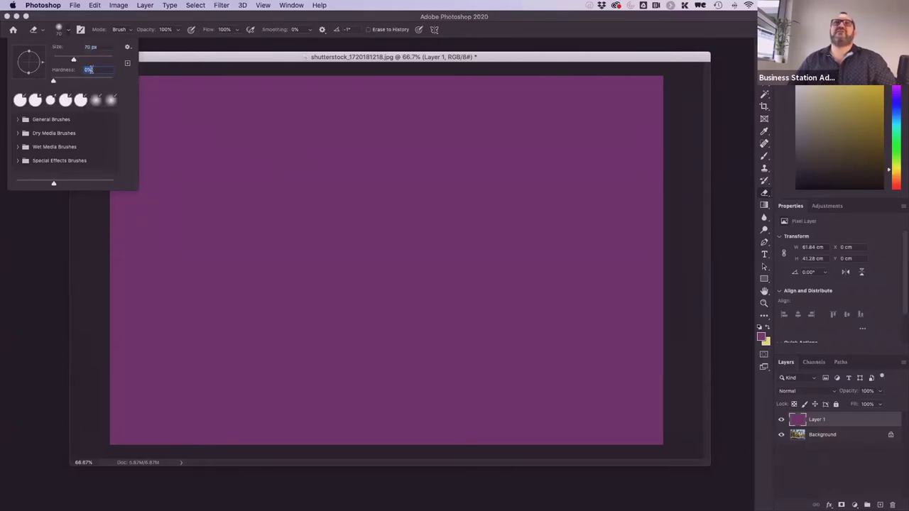
drag(74, 59, 102, 62)
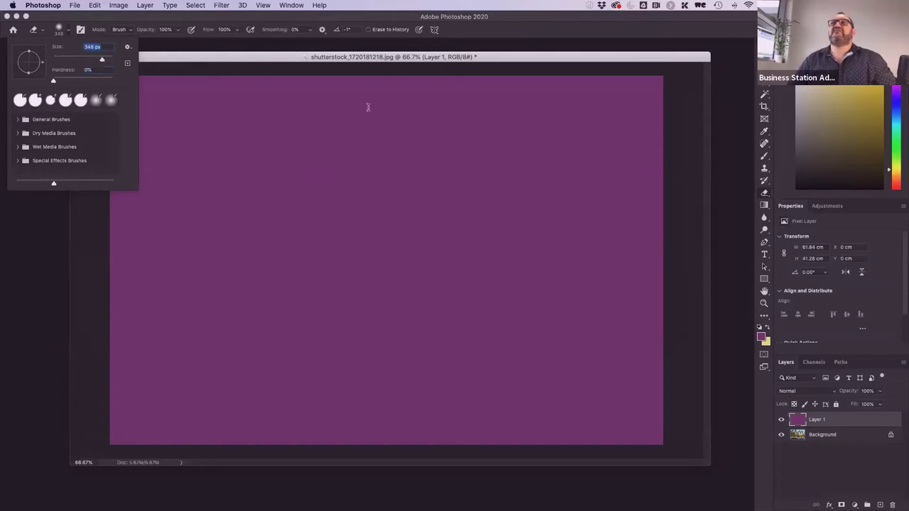
Erase a large soft-edged oval from the middle of the purple layer and undo the erasing
click(392, 186)
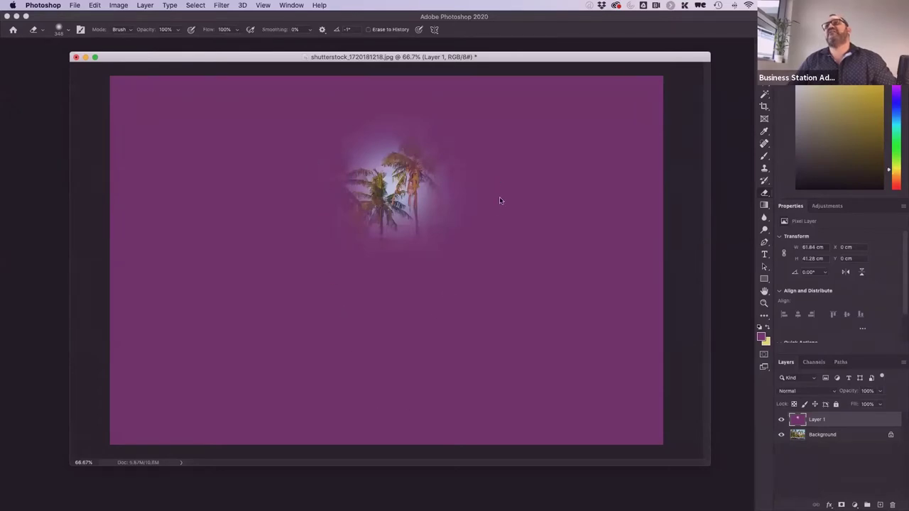
mouse_move(398, 188)
mouse_down()
mouse_move(299, 249)
mouse_move(445, 317)
mouse_move(511, 213)
mouse_move(526, 222)
mouse_move(360, 385)
mouse_move(248, 284)
mouse_move(266, 128)
mouse_move(206, 270)
mouse_move(540, 315)
mouse_move(472, 135)
mouse_move(426, 114)
mouse_up()
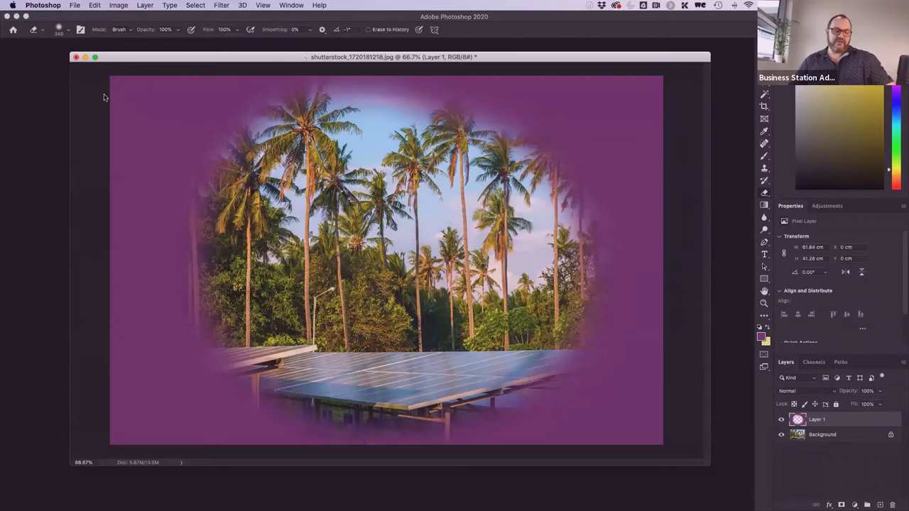
key(super+z)
key(super+z)
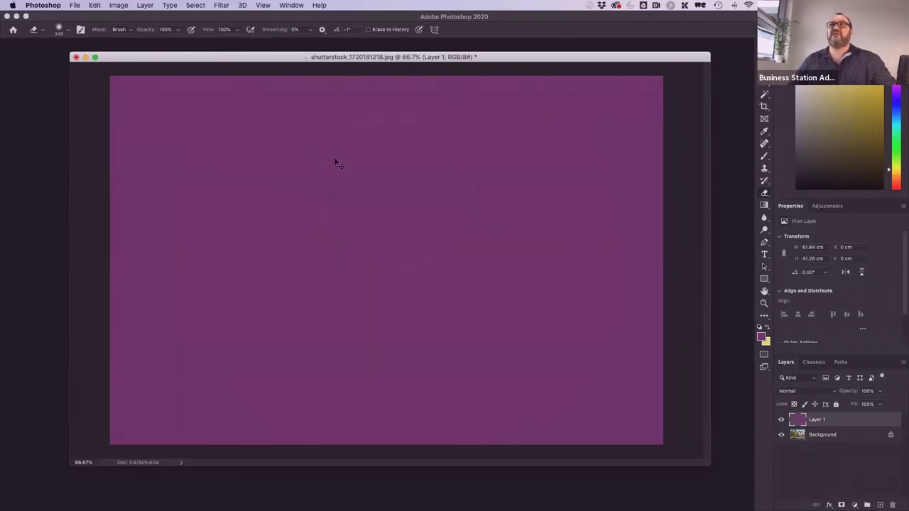
Set the eraser hardness to 100% and erase five separate hard-edged circles from the purple layer
click(68, 32)
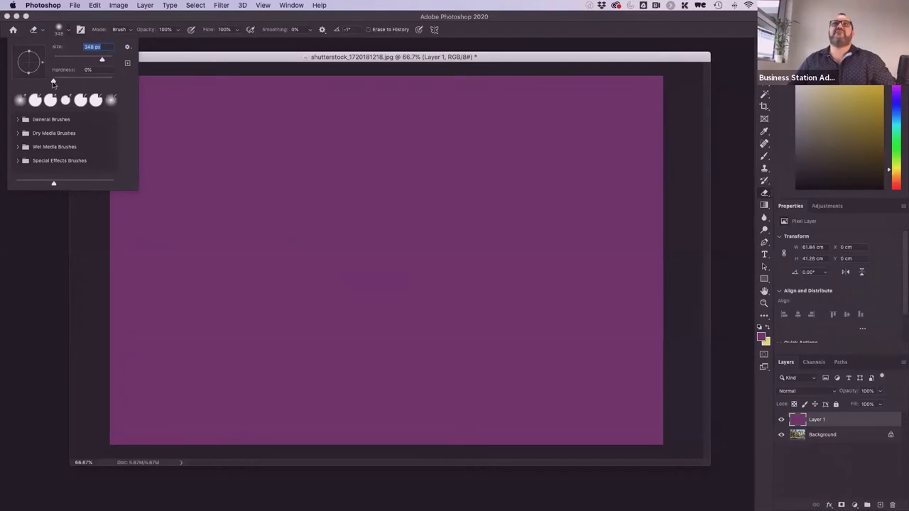
drag(53, 82, 124, 84)
click(387, 203)
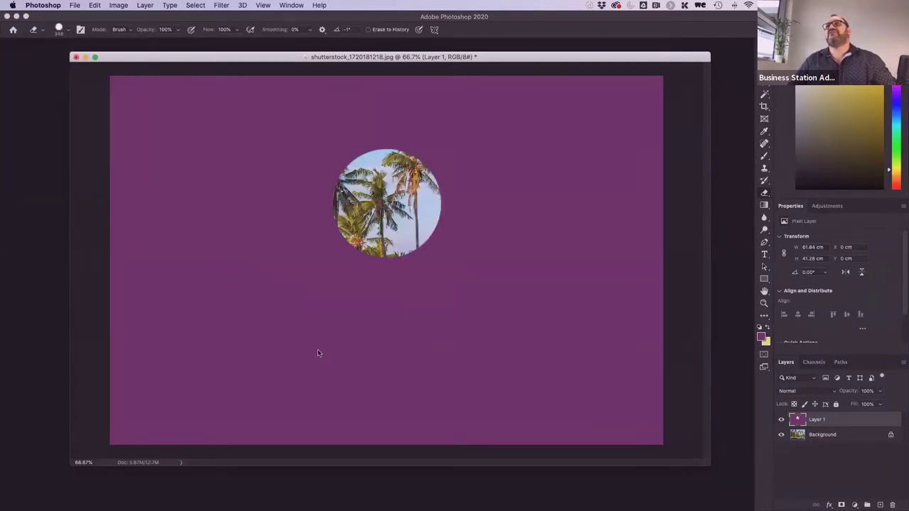
click(311, 306)
click(514, 349)
click(536, 206)
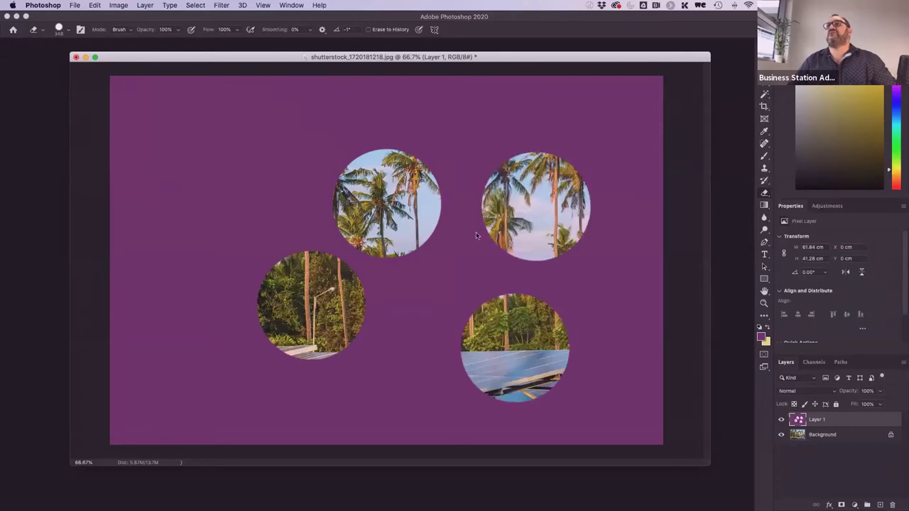
click(221, 164)
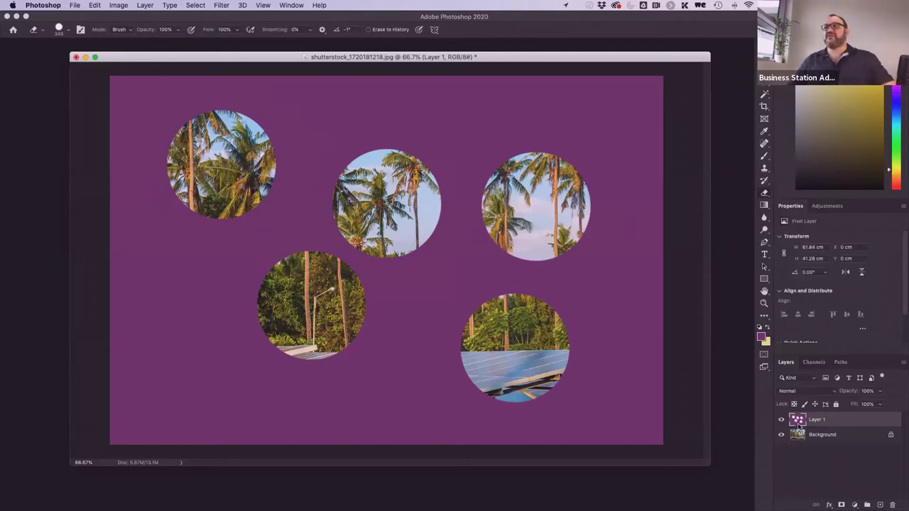
Undo the five erased circles and the full purple cover, stepping back to where Layer 1 is hidden
key(super+z)
key(super+z)
key(super+z)
key(super+z)
key(super+z)
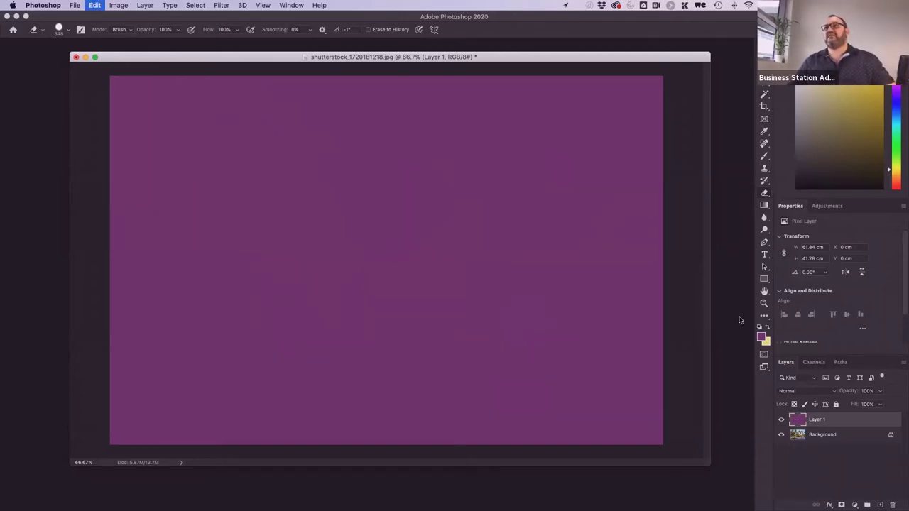
key(super+comma)
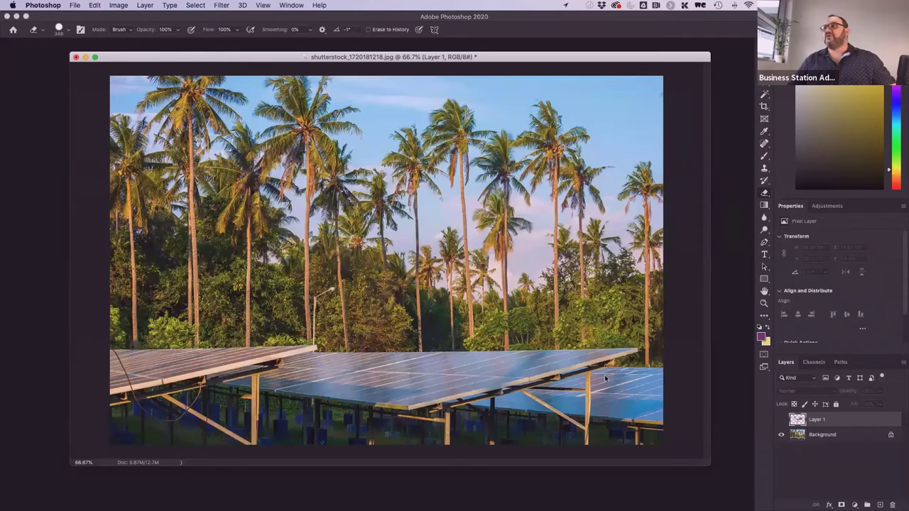
Show Layer 1 again and paint over the middle of the photo in purple with the 492 px Brush
click(765, 158)
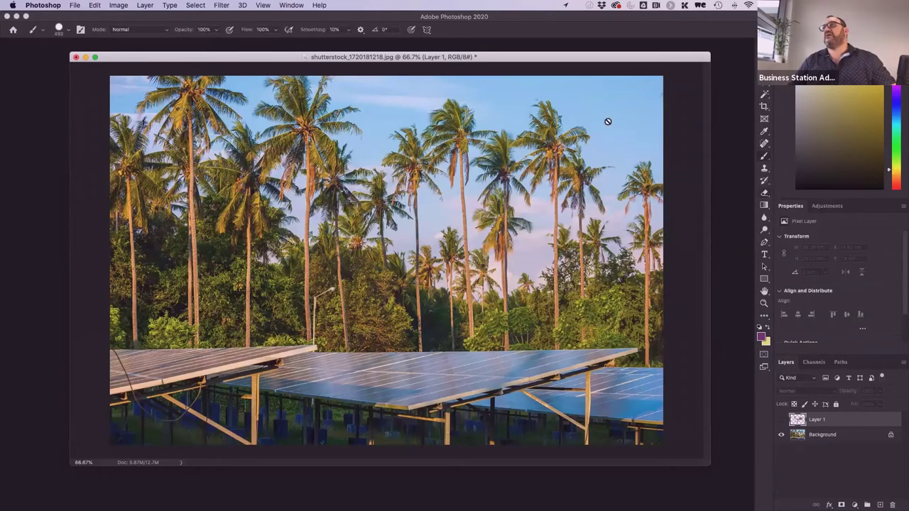
click(69, 33)
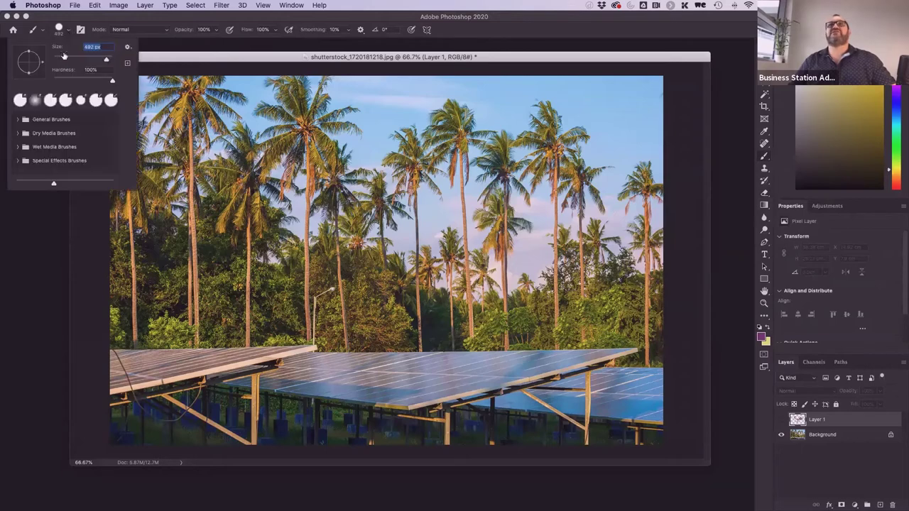
click(189, 63)
click(781, 419)
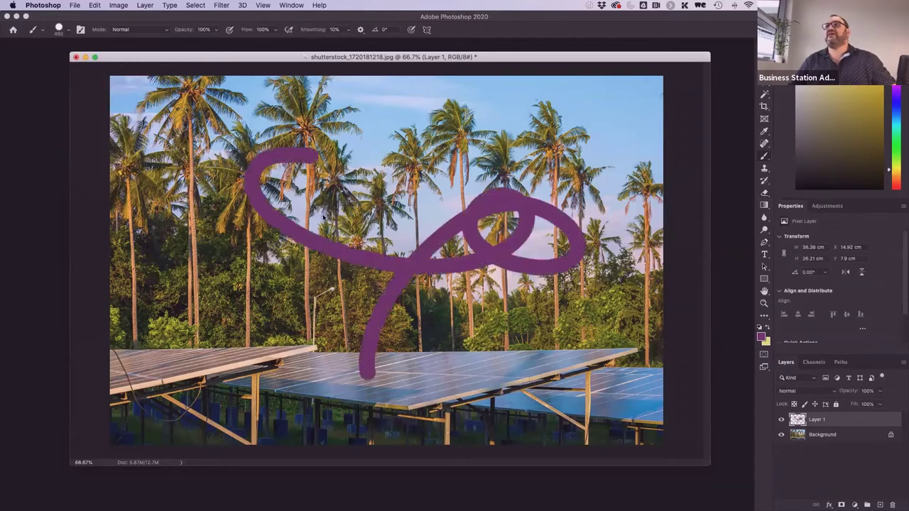
mouse_move(248, 188)
mouse_down()
mouse_move(419, 245)
mouse_move(404, 334)
mouse_up()
drag(588, 373, 592, 375)
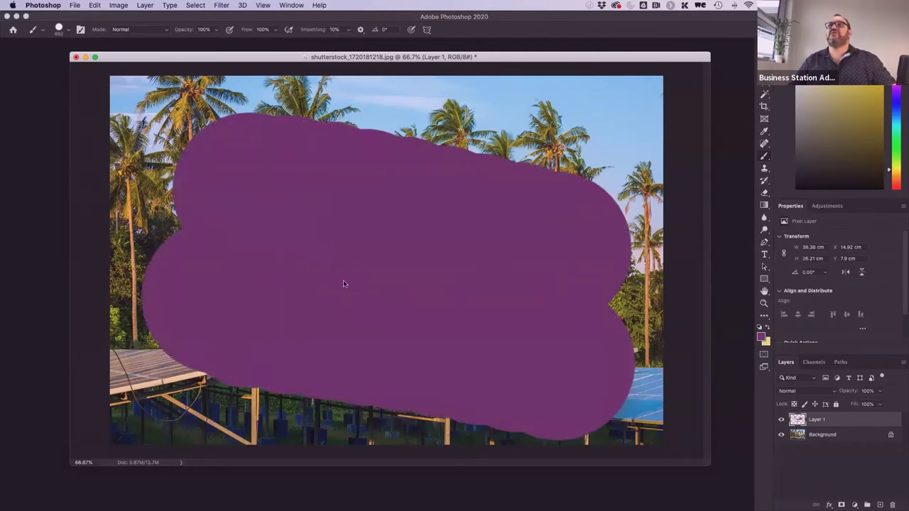
Undo the wide brush strokes and the looping stroke, leaving Layer 1 empty and visible
key(super+z)
key(super+z)
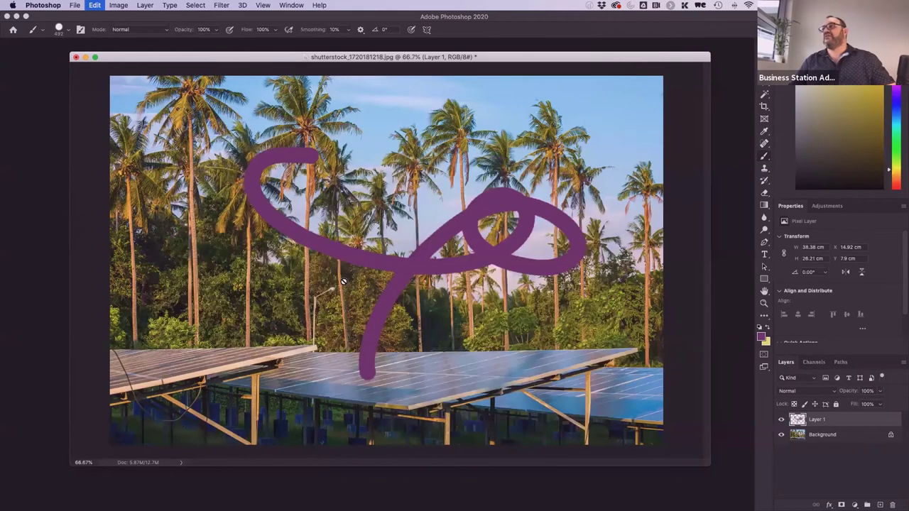
key(super+z)
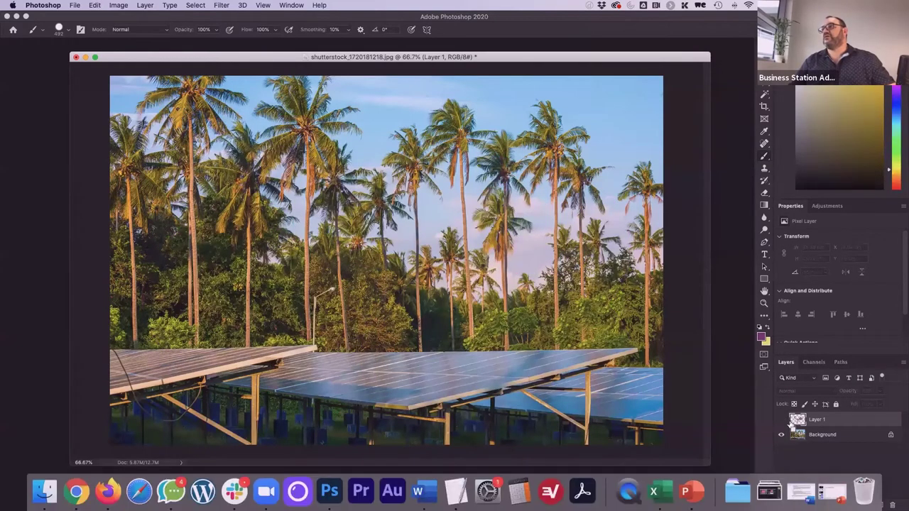
click(781, 419)
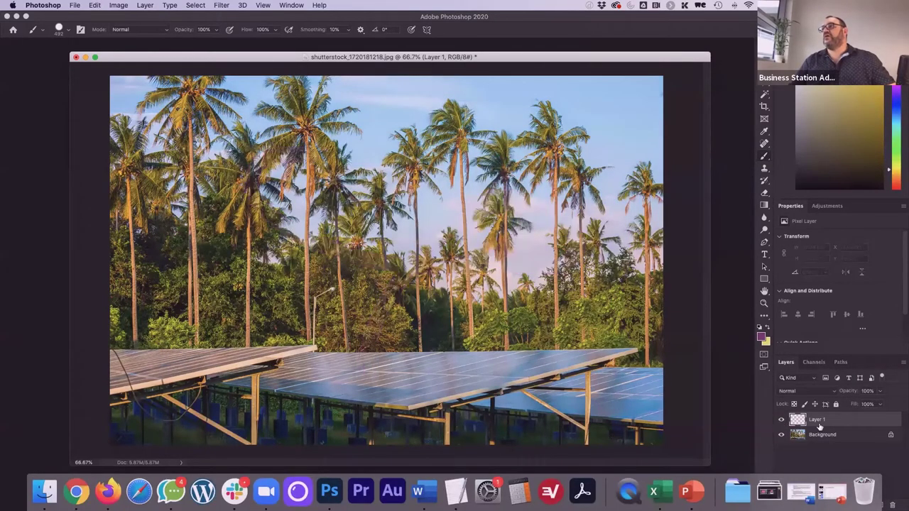
Set the brush hardness to 0%, paint a soft-edged purple patch over the photo's center, and undo the patch
click(66, 34)
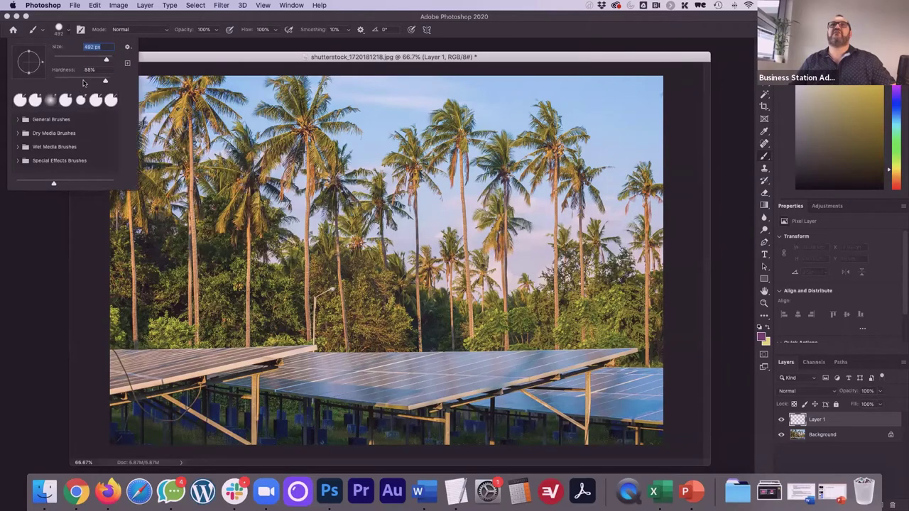
drag(112, 80, 43, 82)
mouse_move(270, 199)
mouse_down()
mouse_move(478, 229)
mouse_move(310, 262)
mouse_move(457, 299)
mouse_move(296, 330)
mouse_move(480, 343)
mouse_move(249, 345)
mouse_move(315, 262)
mouse_move(278, 262)
mouse_up()
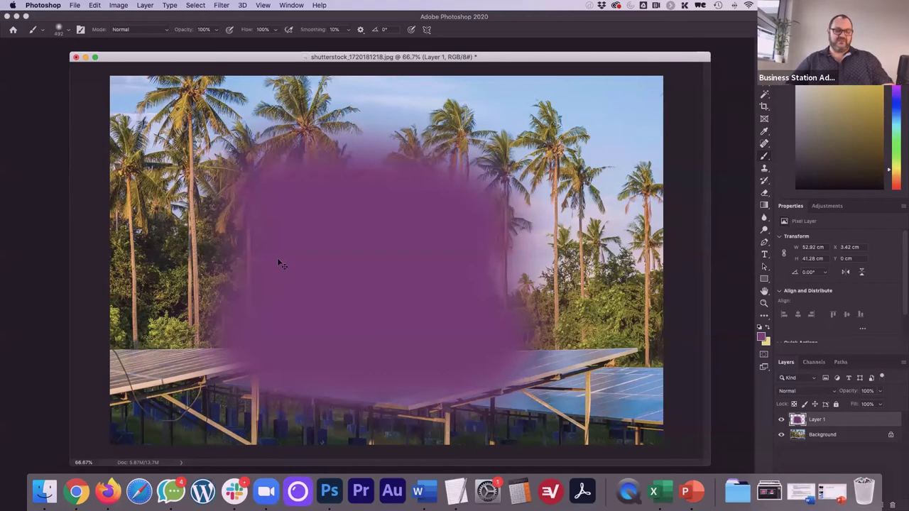
key(super+z)
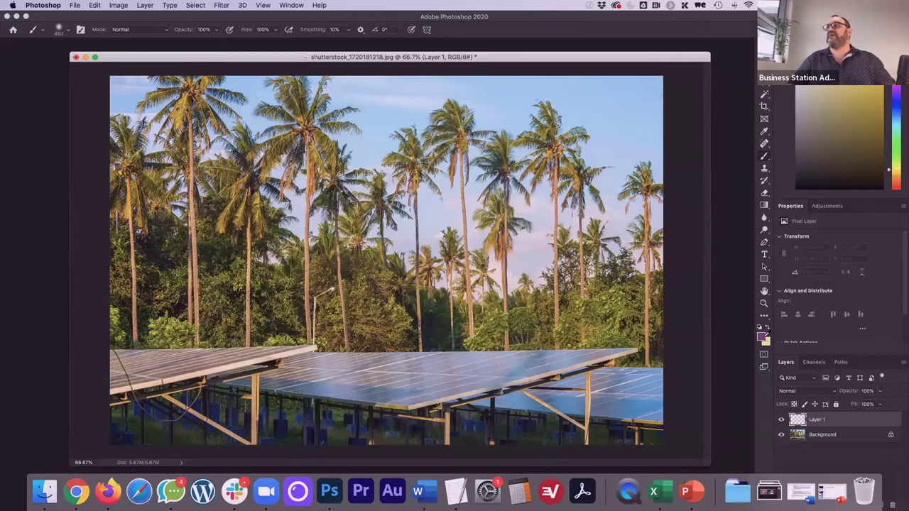
Set the foreground color to black (000000), limiting the color choice to web colors
click(764, 335)
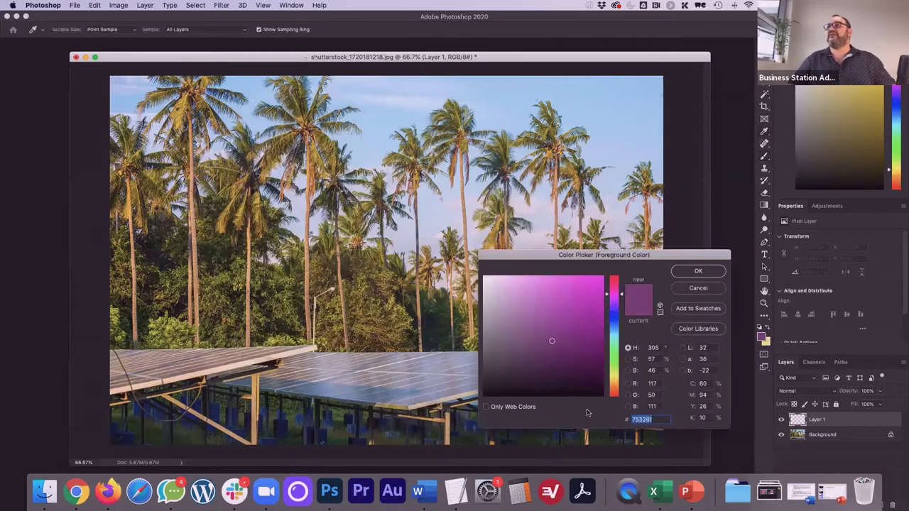
click(486, 406)
click(488, 392)
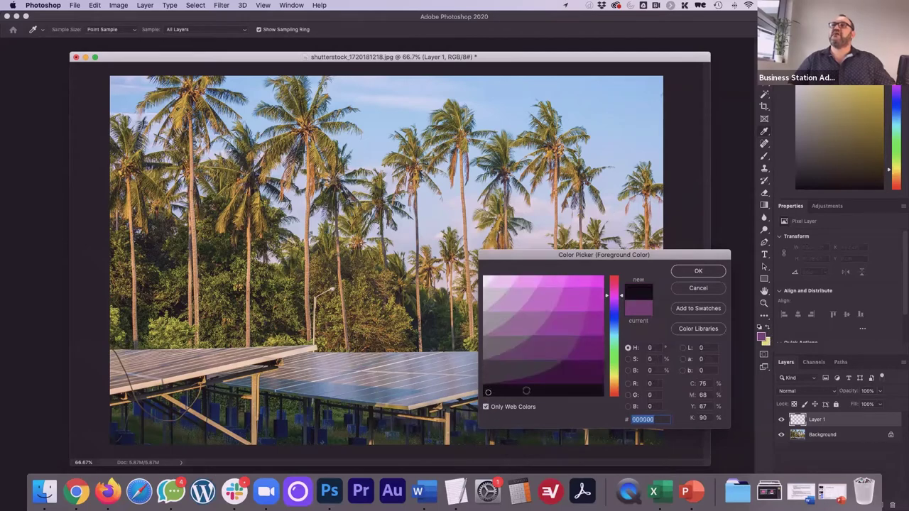
click(698, 271)
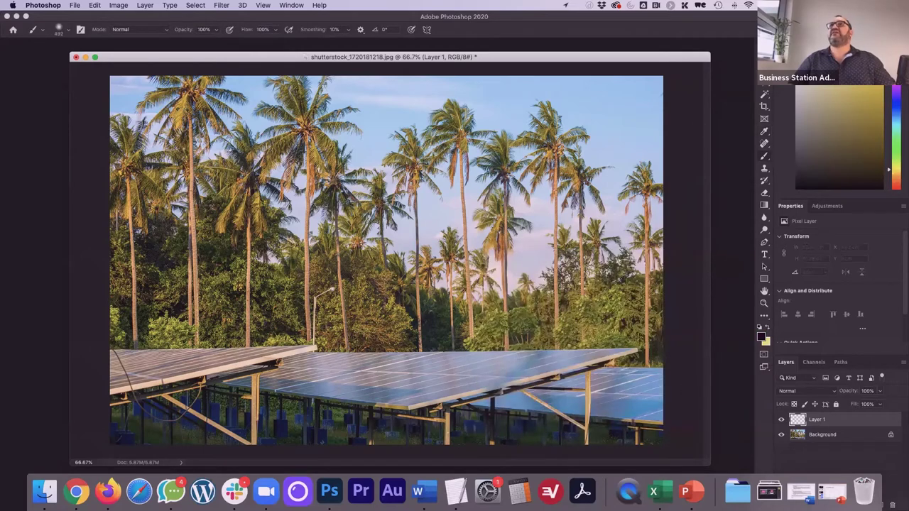
Reduce the brush size to 143 px, try painting a soft black vignette along the photo's edges, and undo it
click(69, 30)
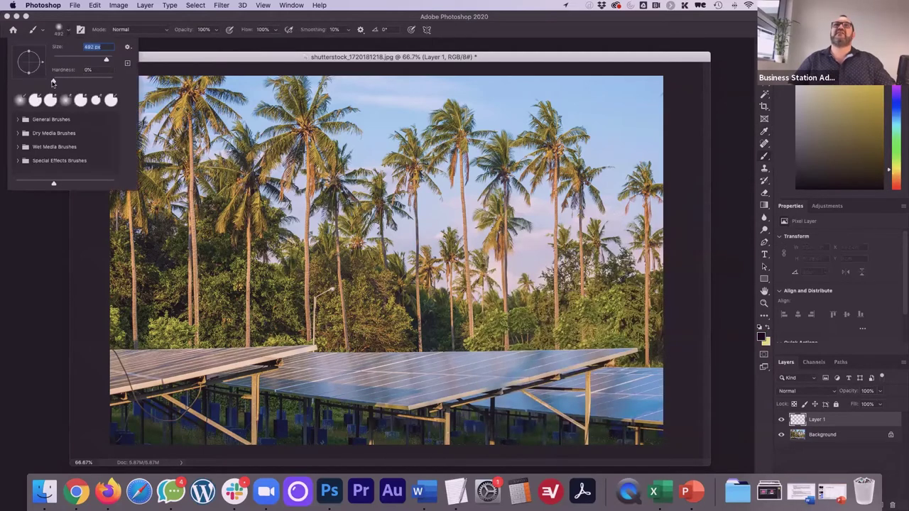
drag(106, 59, 90, 64)
click(656, 88)
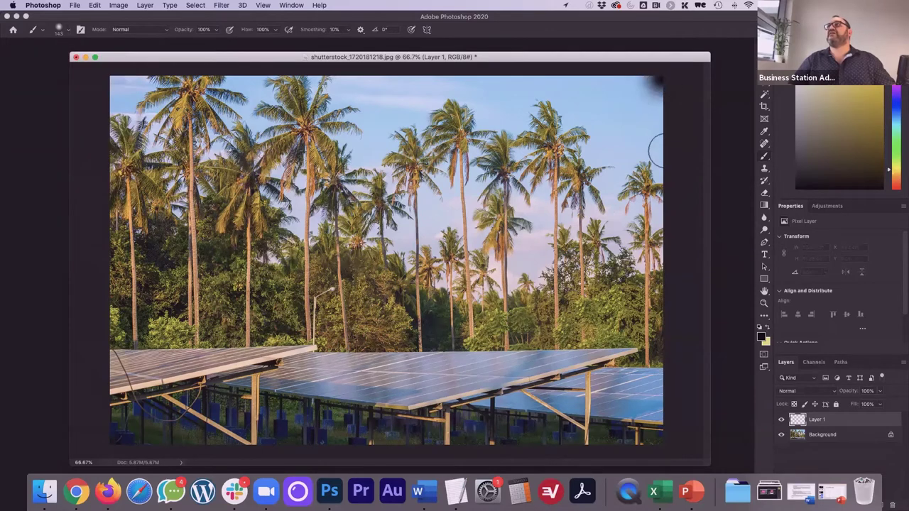
mouse_move(655, 149)
mouse_down()
mouse_move(655, 427)
mouse_move(613, 440)
mouse_move(122, 441)
mouse_move(113, 435)
mouse_move(116, 408)
mouse_up()
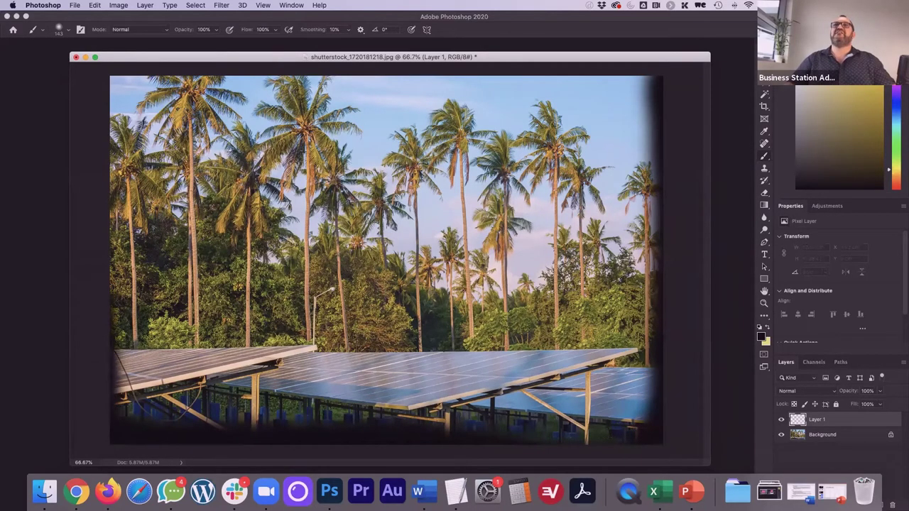
mouse_move(114, 135)
mouse_down()
mouse_move(118, 71)
mouse_move(293, 68)
mouse_up()
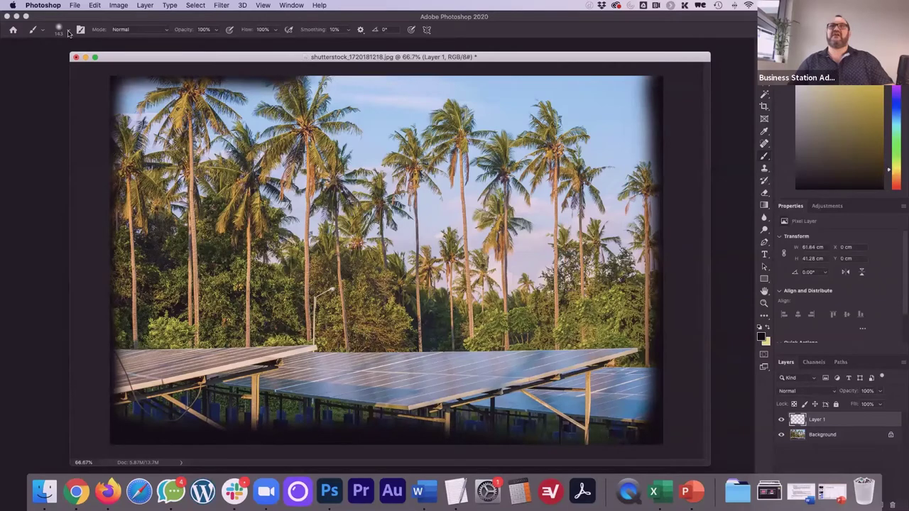
key(super+z)
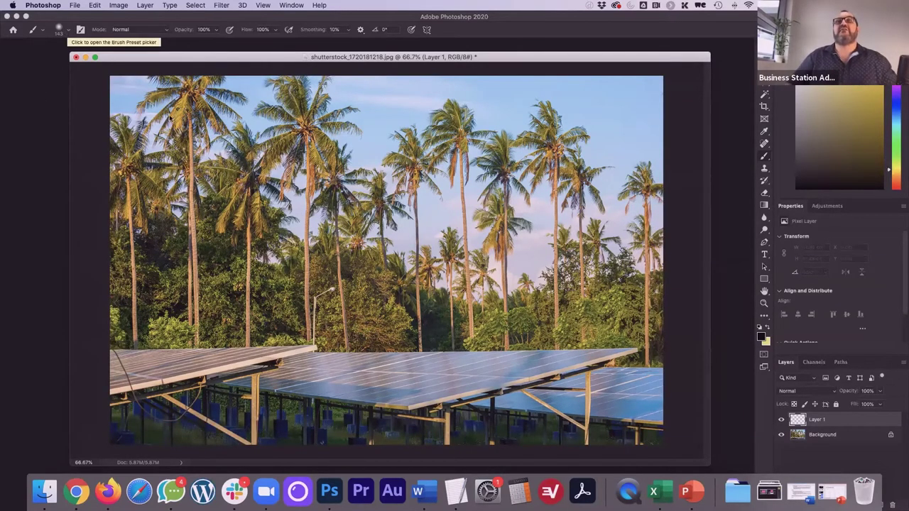
Set the brush size to 332 px
click(67, 31)
drag(93, 62, 101, 62)
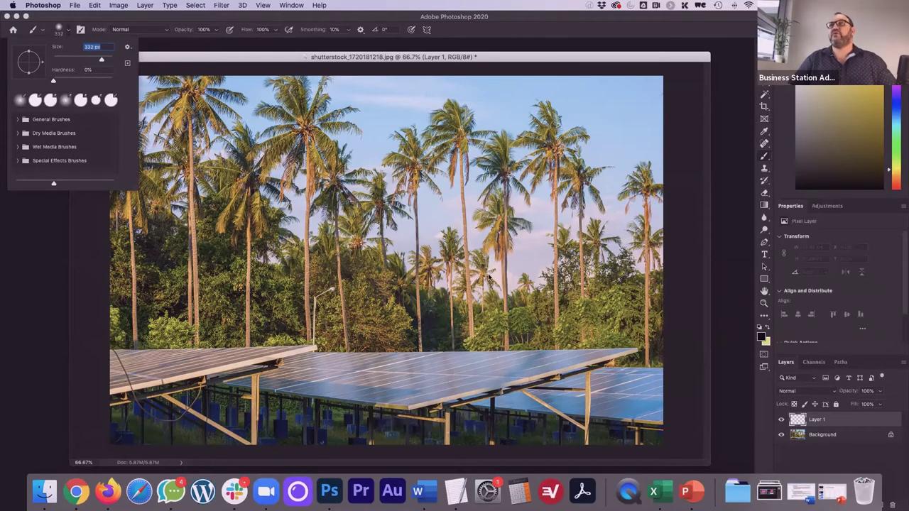
click(259, 50)
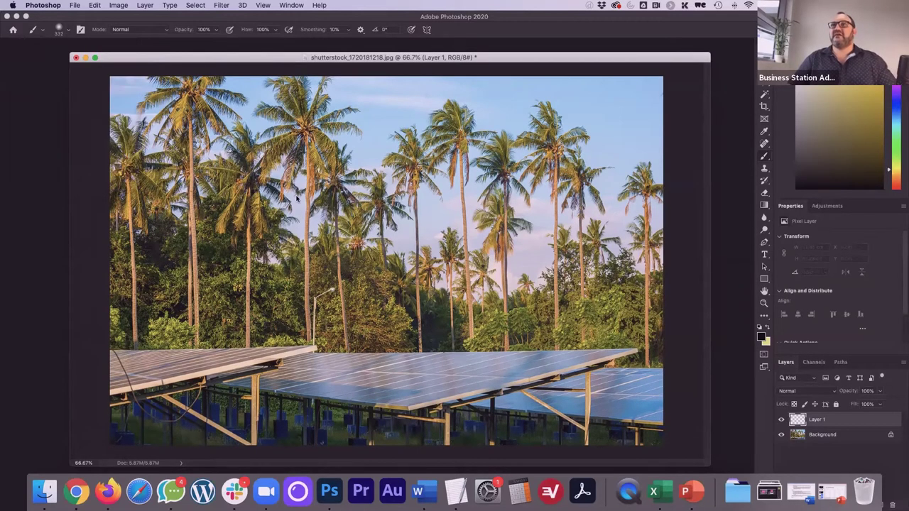
Paint a soft black vignette along all four edges of the photo, centering the brush just outside the canvas
scroll(297, 199, down, 5)
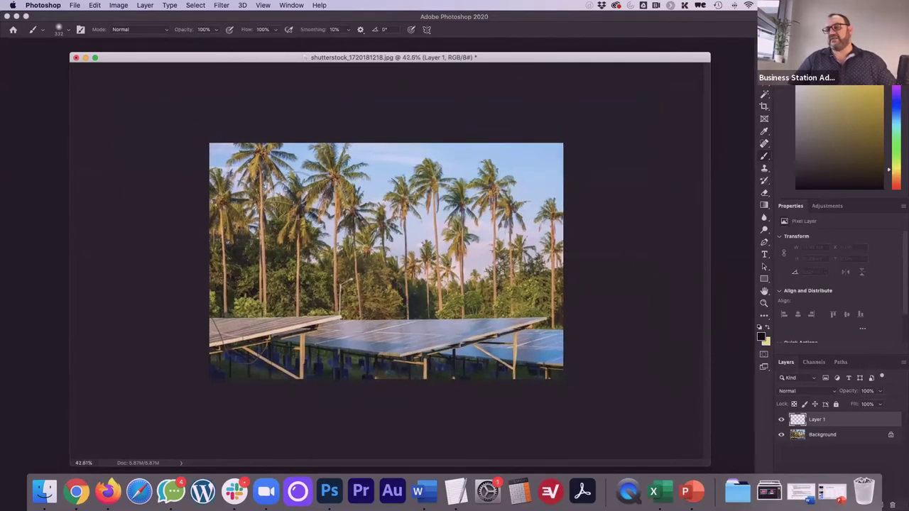
scroll(386, 262, down, 2)
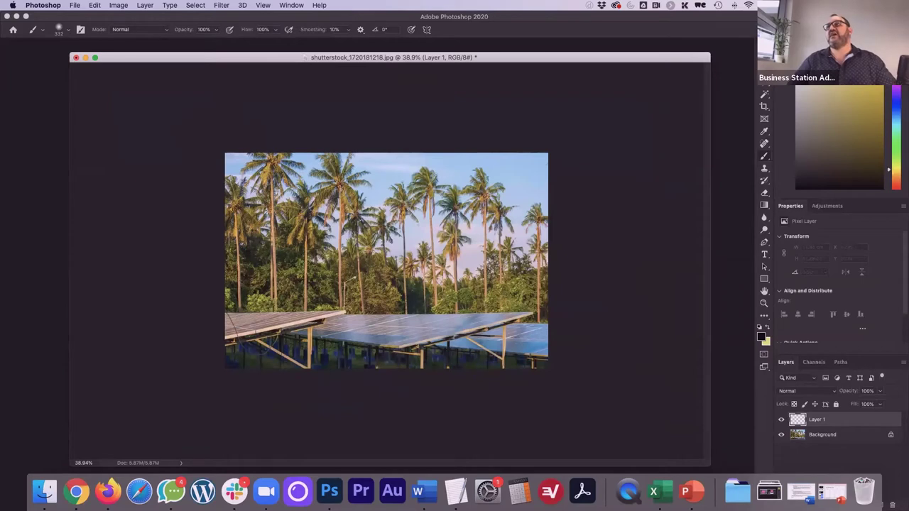
click(558, 142)
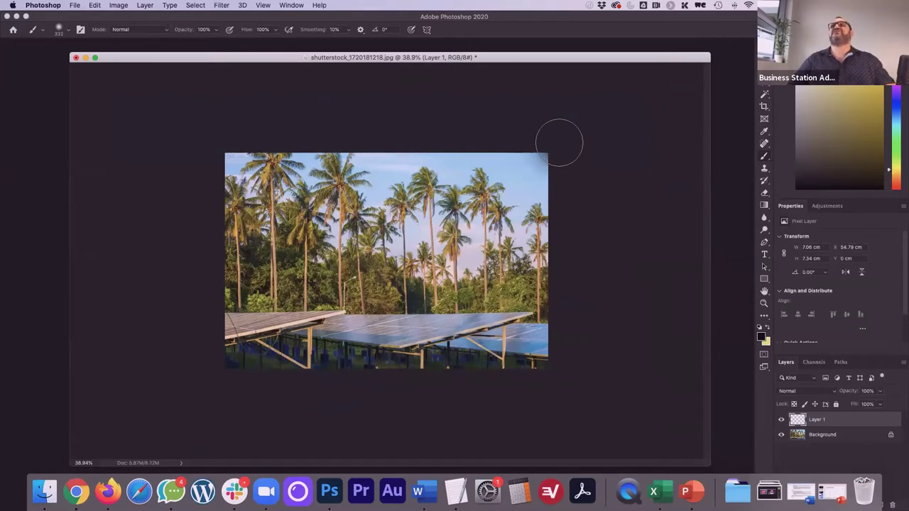
mouse_move(559, 142)
mouse_down()
mouse_move(568, 277)
mouse_move(554, 416)
mouse_up()
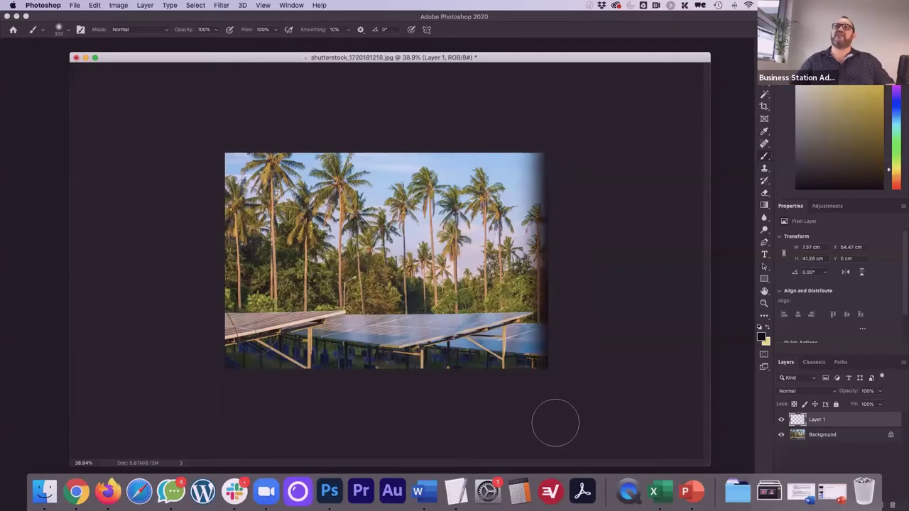
mouse_move(552, 379)
mouse_down()
mouse_move(456, 372)
mouse_move(410, 348)
mouse_move(360, 372)
mouse_move(289, 365)
mouse_move(223, 382)
mouse_up()
key(super+z)
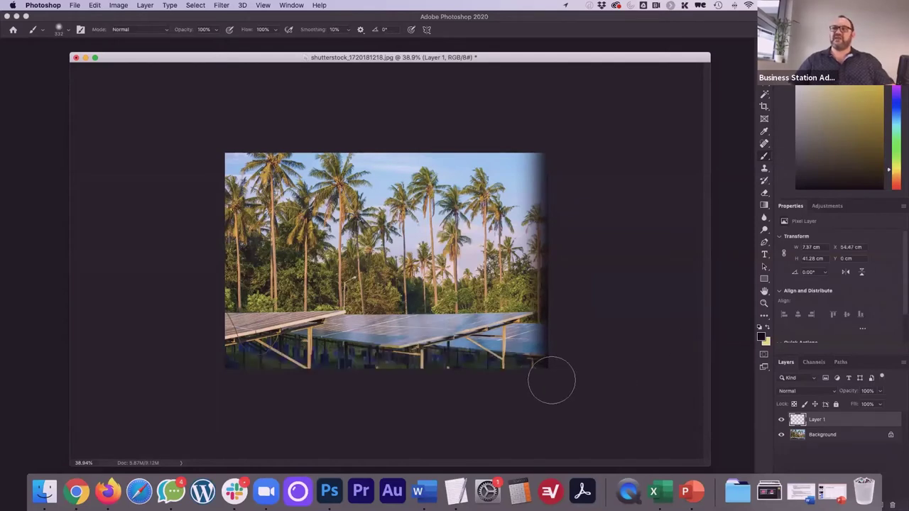
mouse_move(551, 380)
mouse_down()
mouse_move(211, 375)
mouse_move(214, 125)
mouse_up()
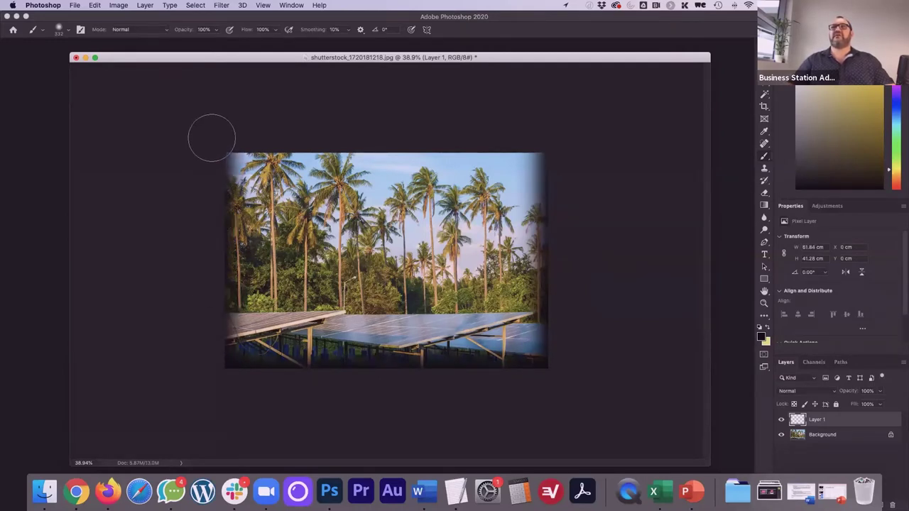
drag(389, 113, 572, 107)
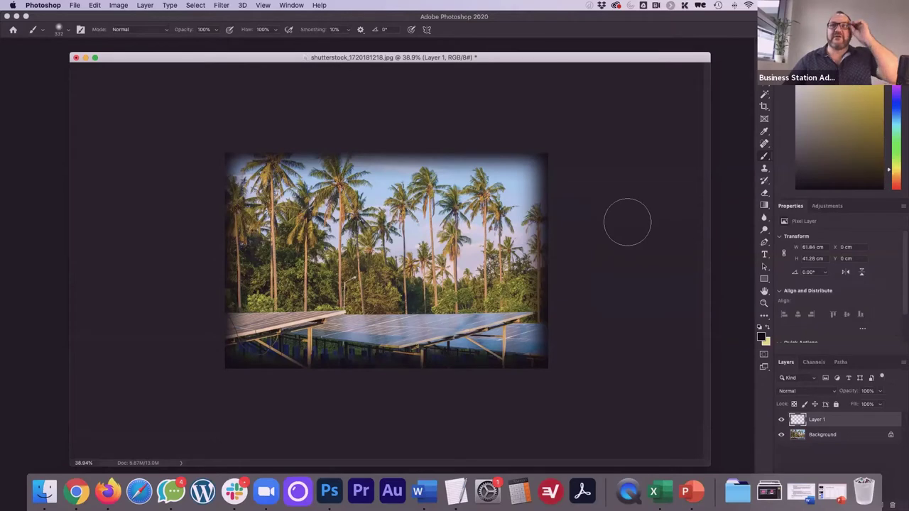
Undo the black edge strokes, back to the first dab in the photo's upper-right corner
key(super+z)
key(super+z)
key(super+z)
key(super+z)
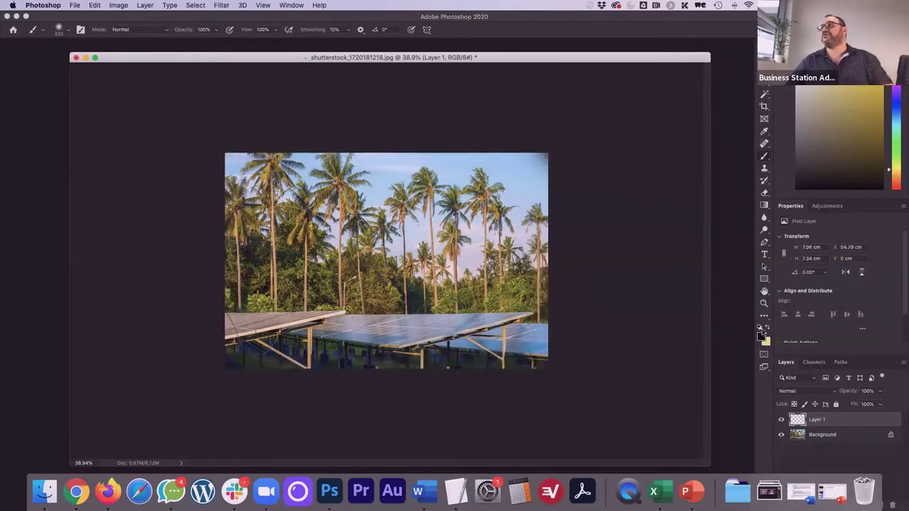
Change the foreground color to golden yellow and paint a soft-edged frame around all four edges of the photo on Layer 1
click(759, 328)
click(762, 335)
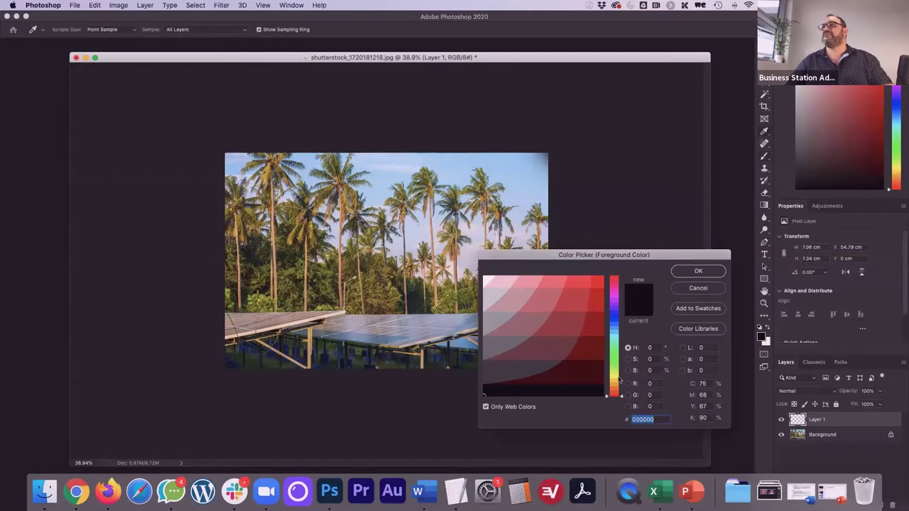
text(ffcc00)
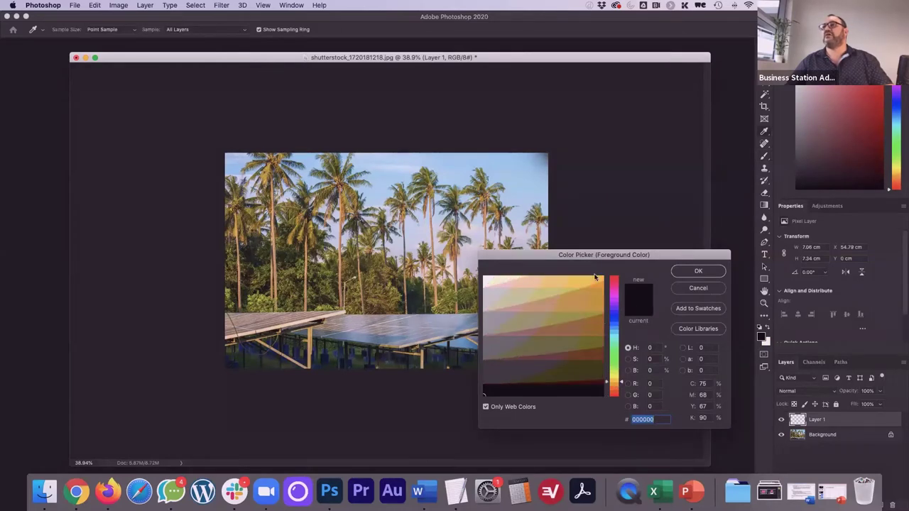
click(697, 274)
key(b)
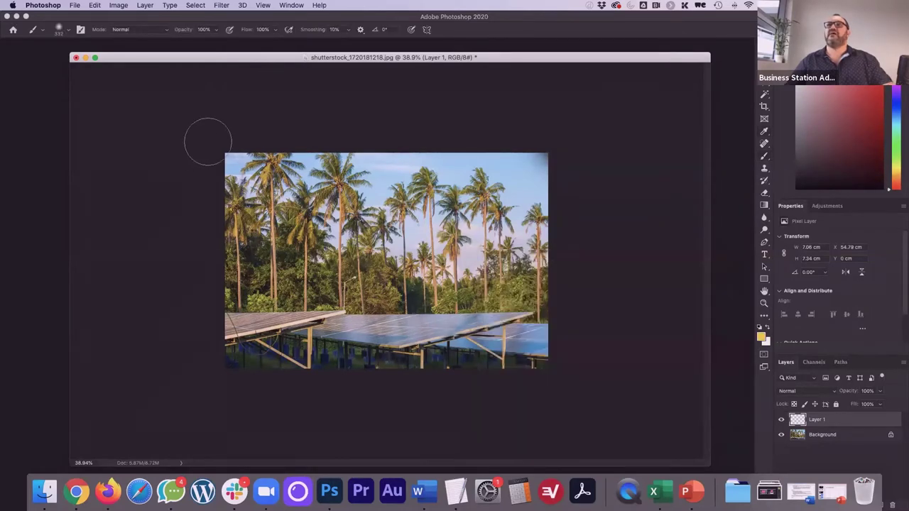
mouse_move(220, 145)
mouse_down()
mouse_move(598, 132)
mouse_move(555, 142)
mouse_move(564, 393)
mouse_up()
mouse_move(181, 366)
mouse_down()
mouse_move(231, 376)
mouse_move(217, 376)
mouse_move(204, 106)
mouse_up()
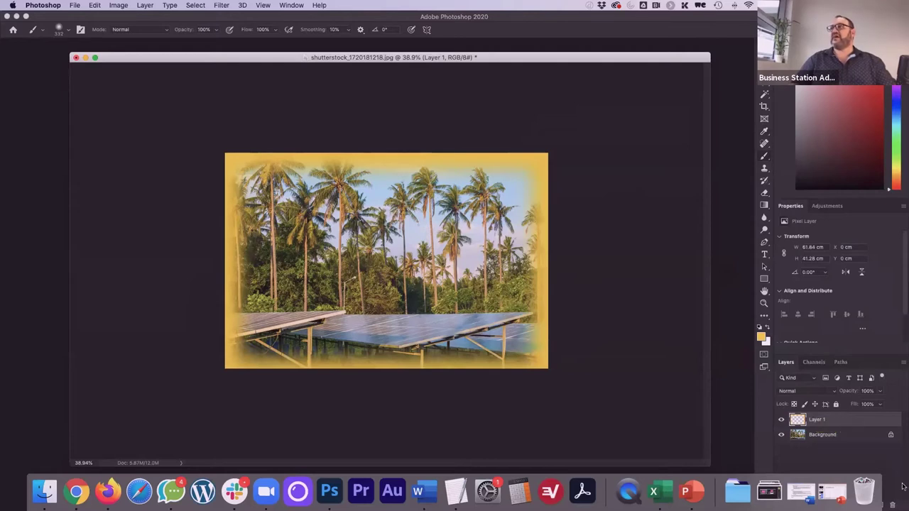
Add a new layer above Layer 1 and rename Layer 1 as "Yellow Vingette"
key(shift+super+alt+n)
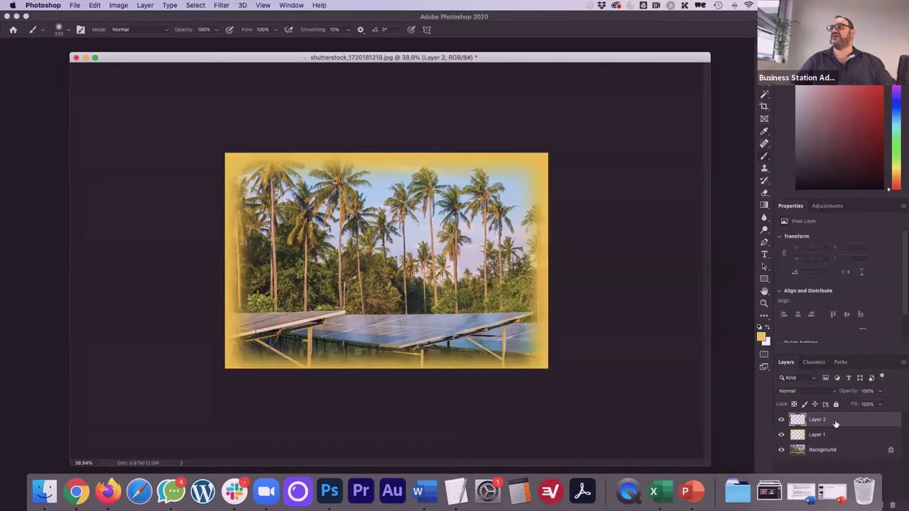
double_click(817, 436)
text(Yellow)
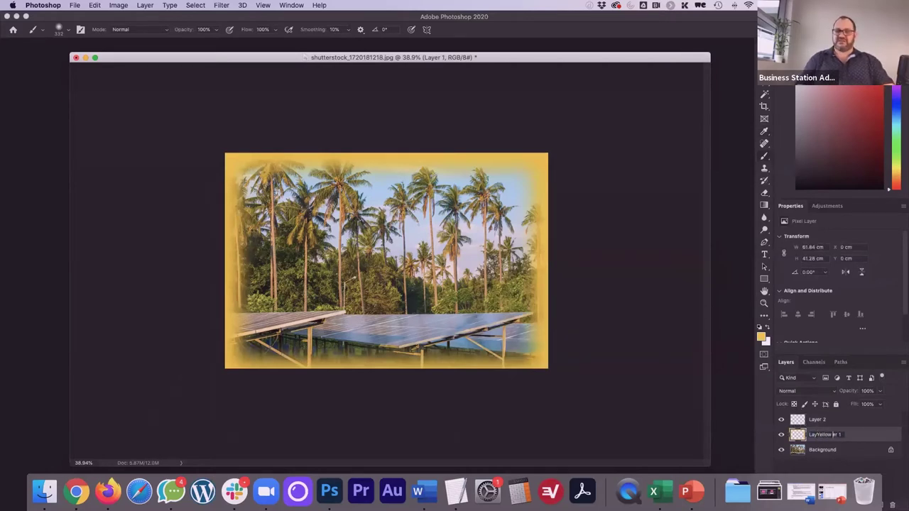
key(super+a)
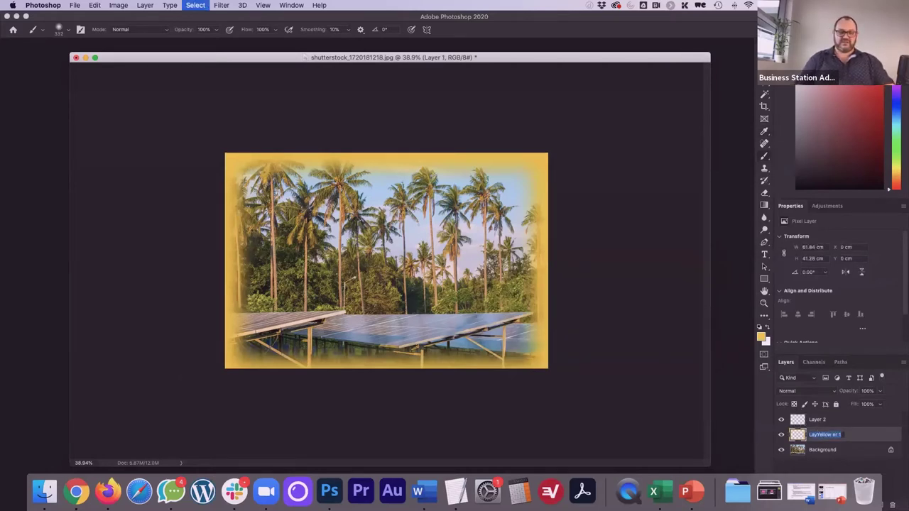
text(Yellow V)
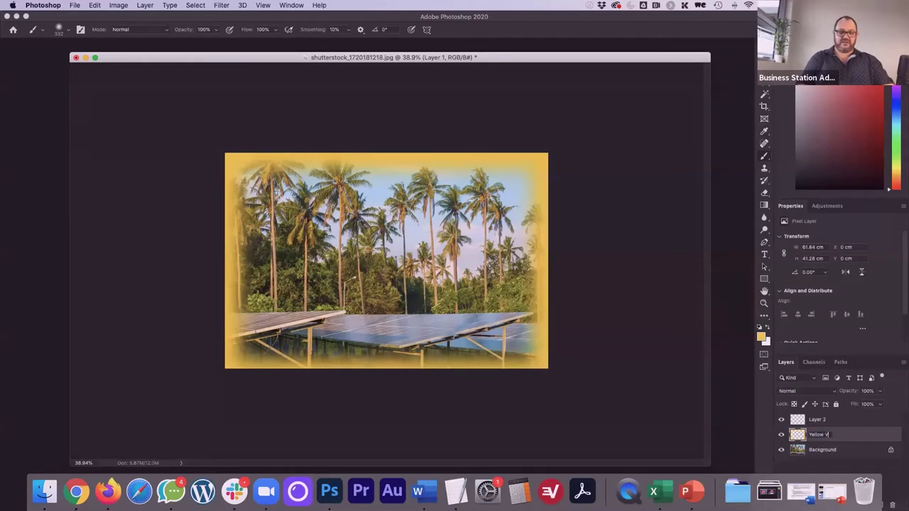
text(inget)
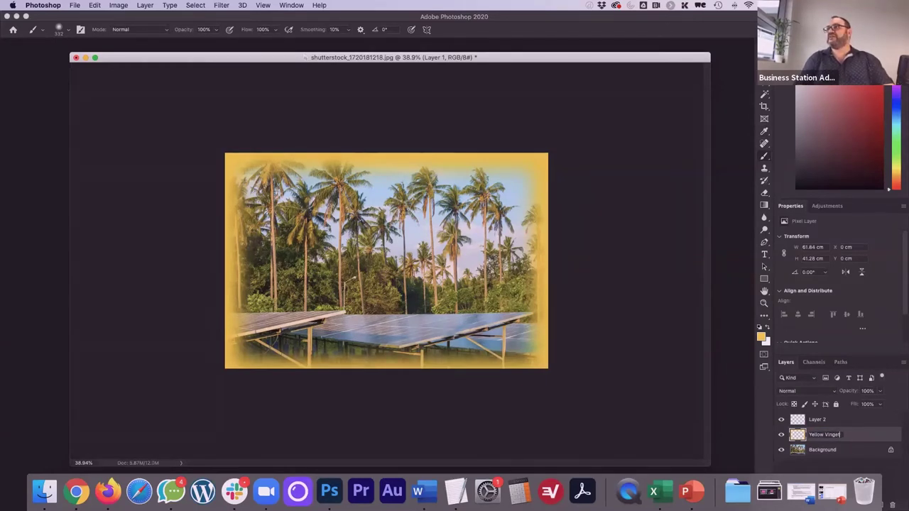
text(te)
click(821, 450)
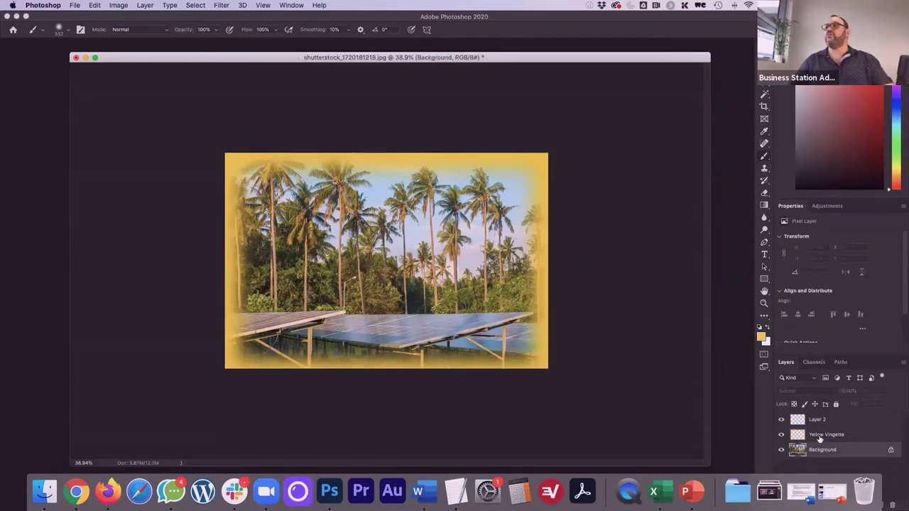
Rename Layer 2 as "Text" and make the Yellow Vingette layer active
double_click(815, 419)
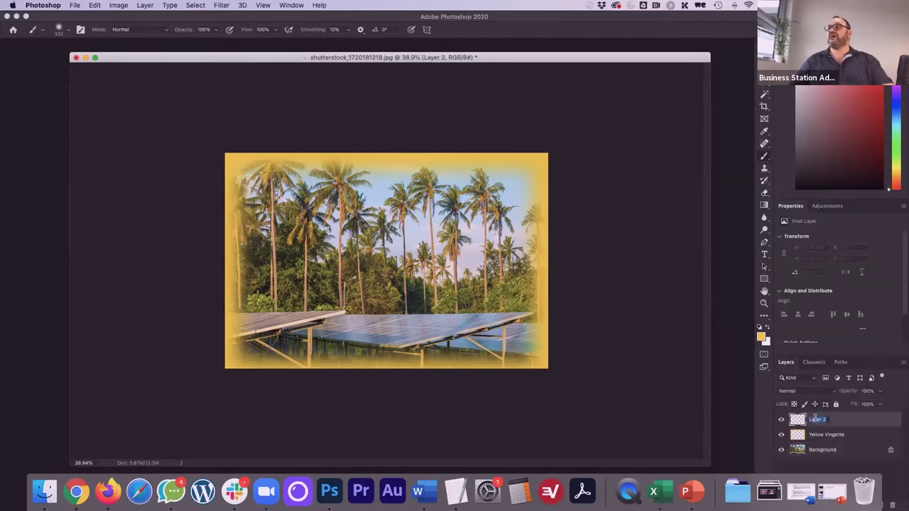
text(Text)
key(Tab)
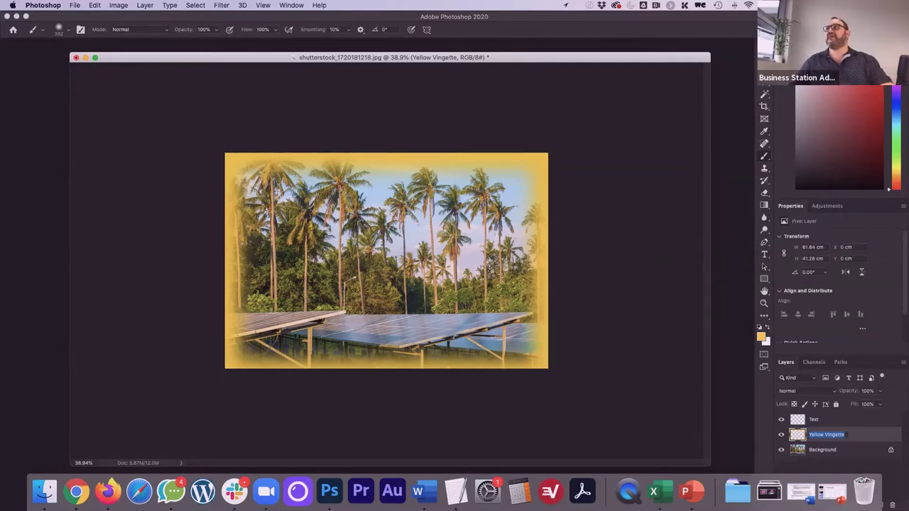
key(Return)
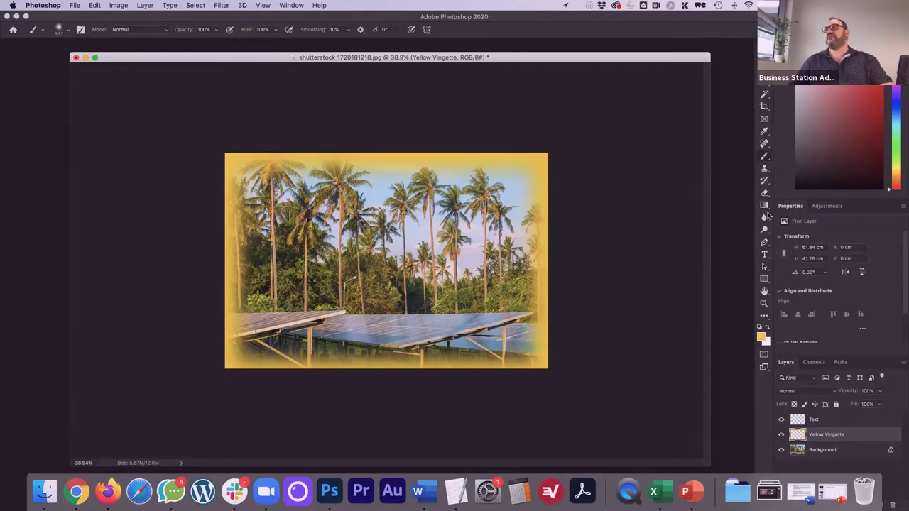
Add the horizontal text "WELCOME TO" in Lato Bold 87.56 pt over the palm trees, above the Yellow Vingette layer
click(764, 255)
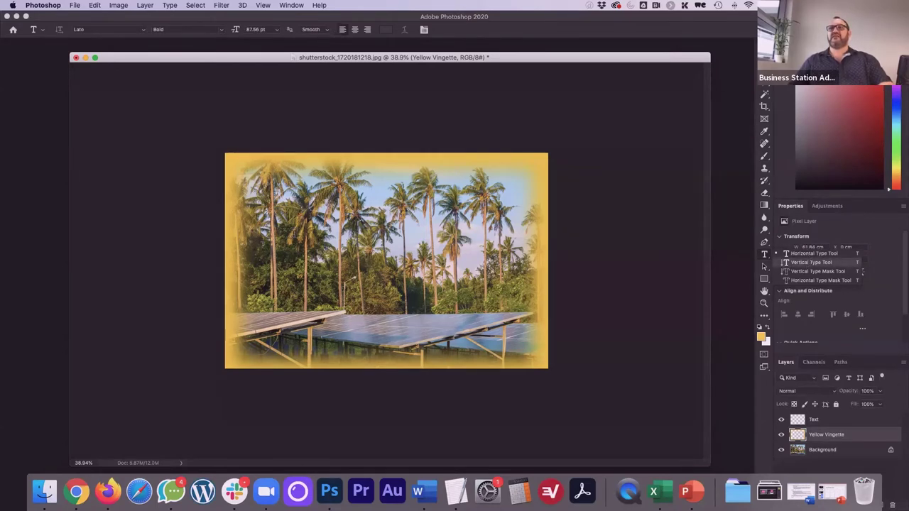
click(296, 234)
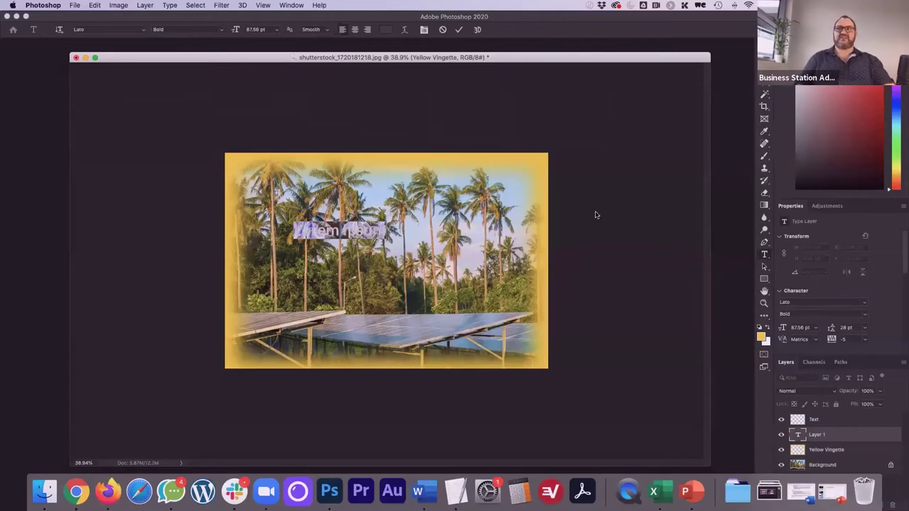
text(LCOME TO)
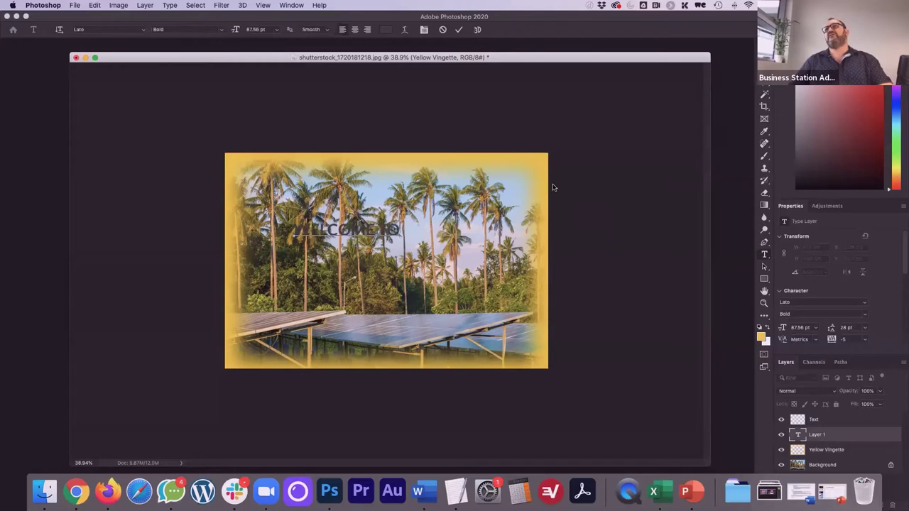
click(457, 30)
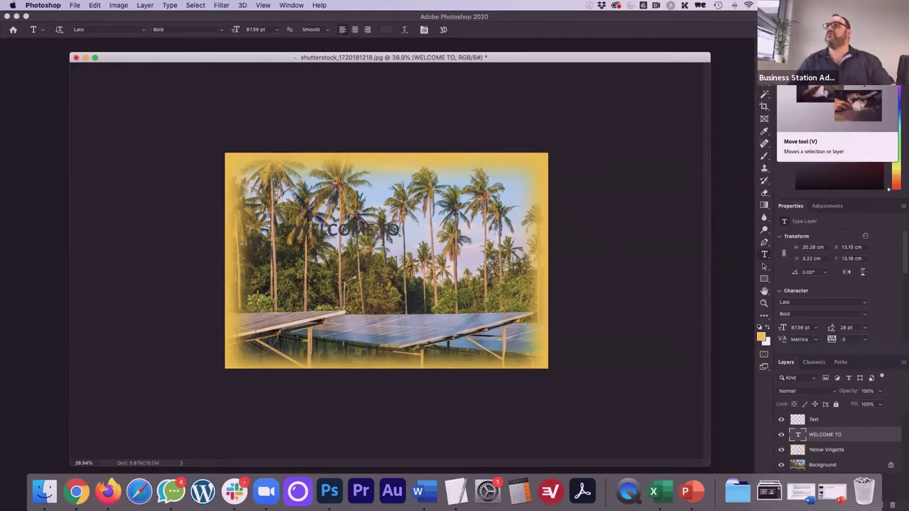
Enlarge the WELCOME TO text proportionally to about 151 pt, roughly 35 cm wide, and shift it slightly higher over the palm trees
click(764, 57)
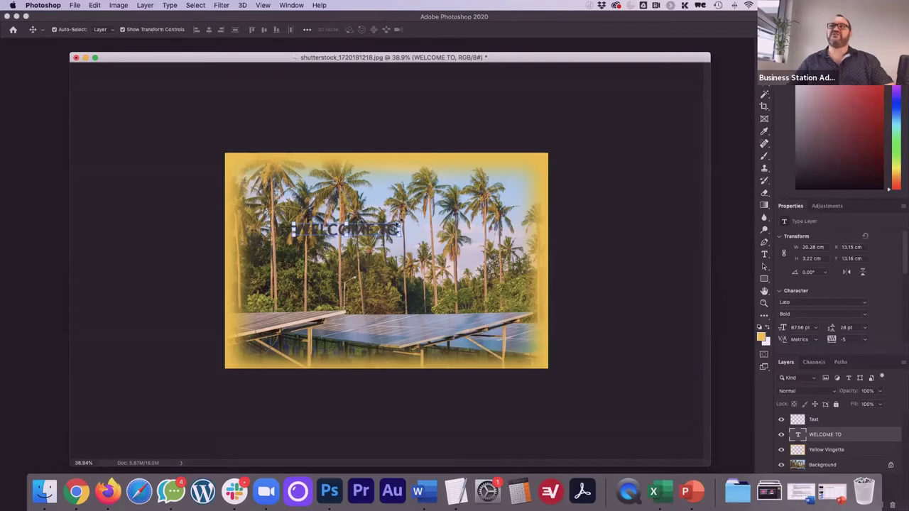
drag(398, 225, 482, 188)
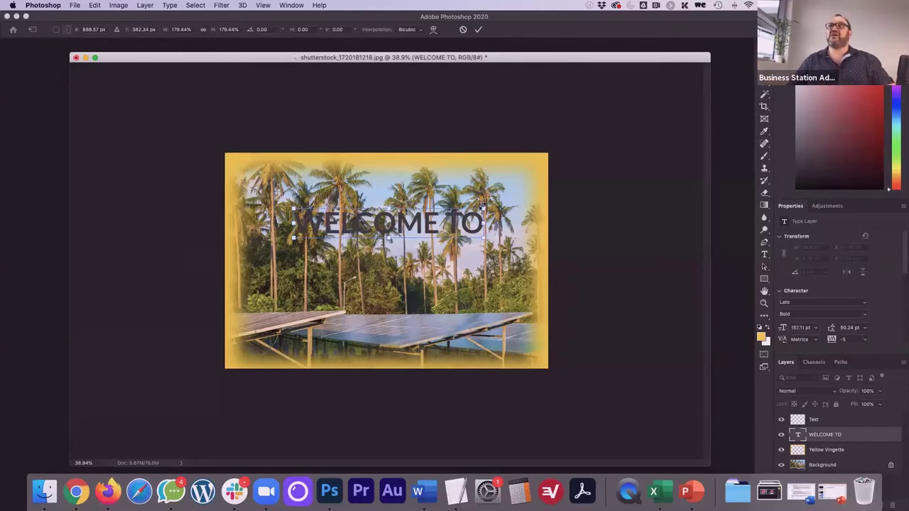
drag(483, 205, 399, 183)
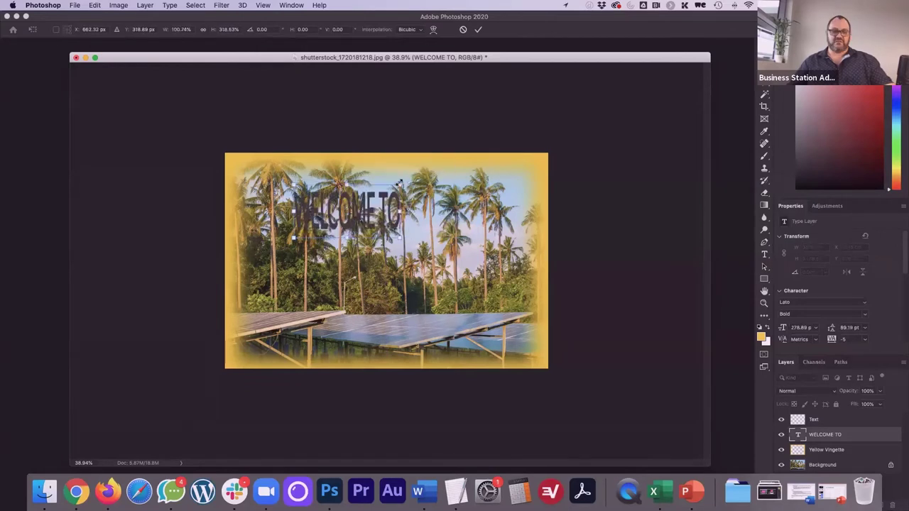
key(super+z)
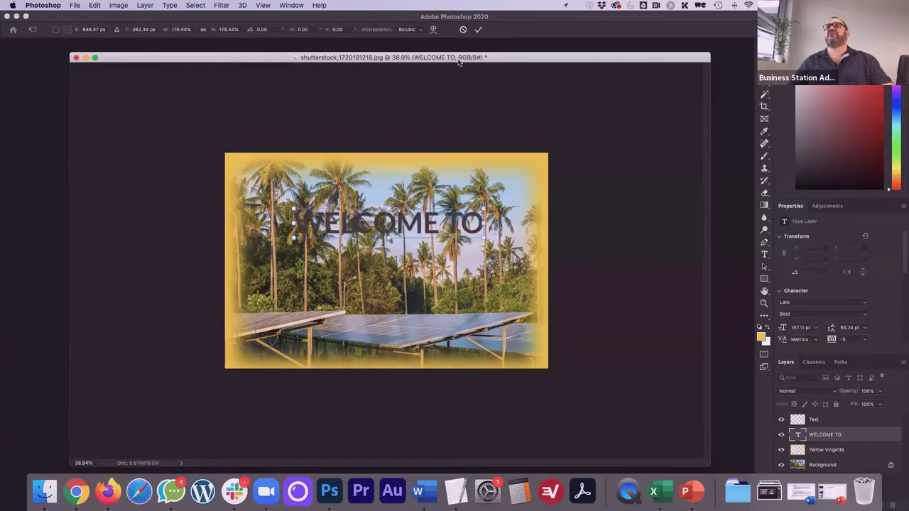
mouse_move(484, 207)
mouse_down()
mouse_move(378, 224)
mouse_move(475, 204)
mouse_up()
click(478, 29)
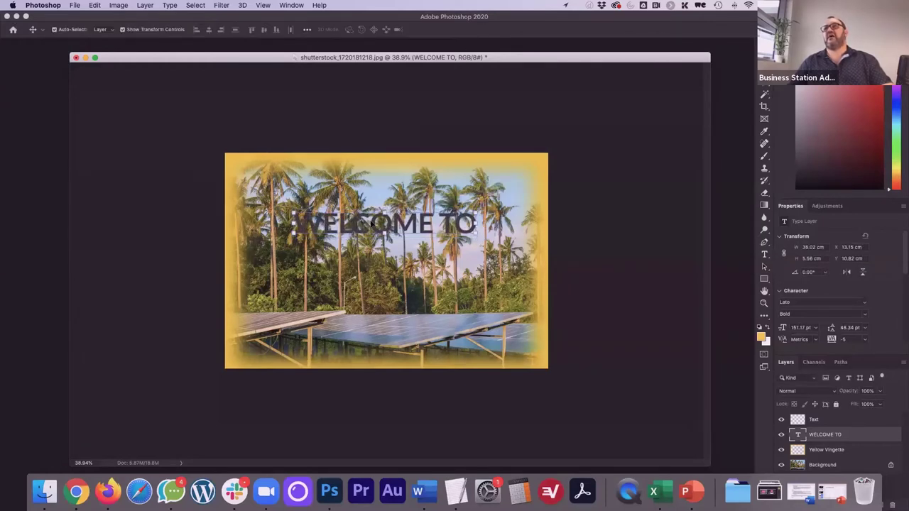
mouse_move(377, 222)
mouse_down()
mouse_move(375, 207)
mouse_move(314, 205)
mouse_move(384, 215)
mouse_up()
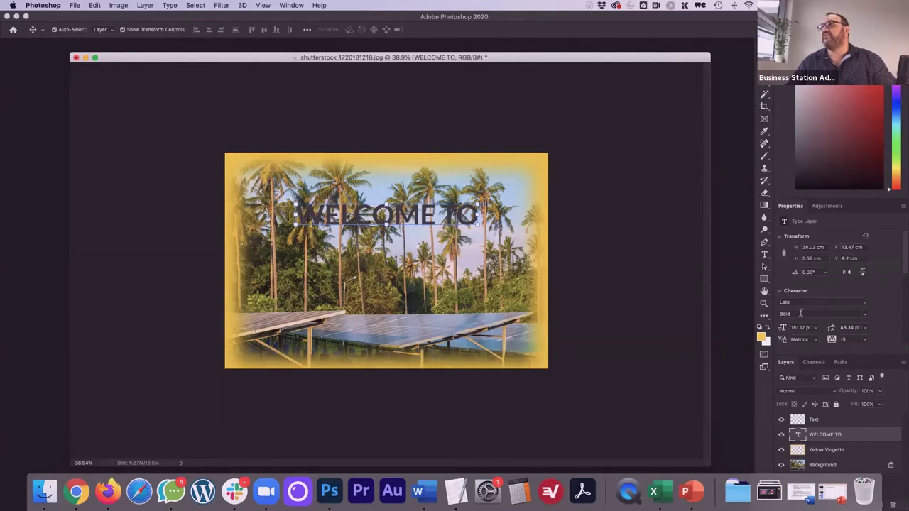
Add a Selective Color adjustment layer with default settings directly above the WELCOME TO layer
click(827, 206)
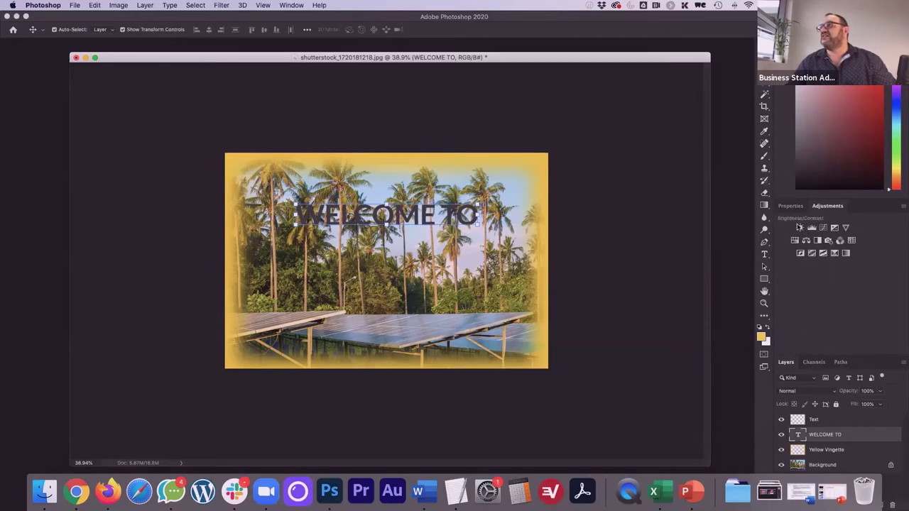
click(835, 254)
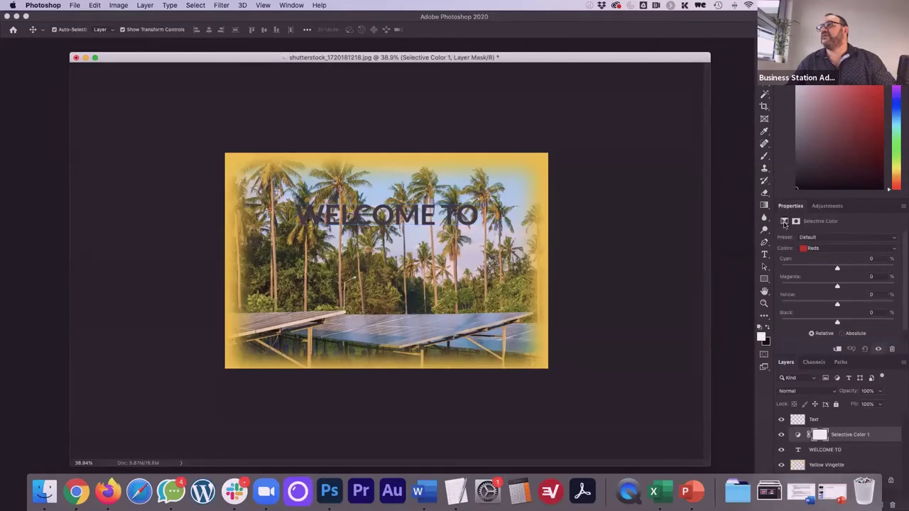
click(823, 206)
click(786, 211)
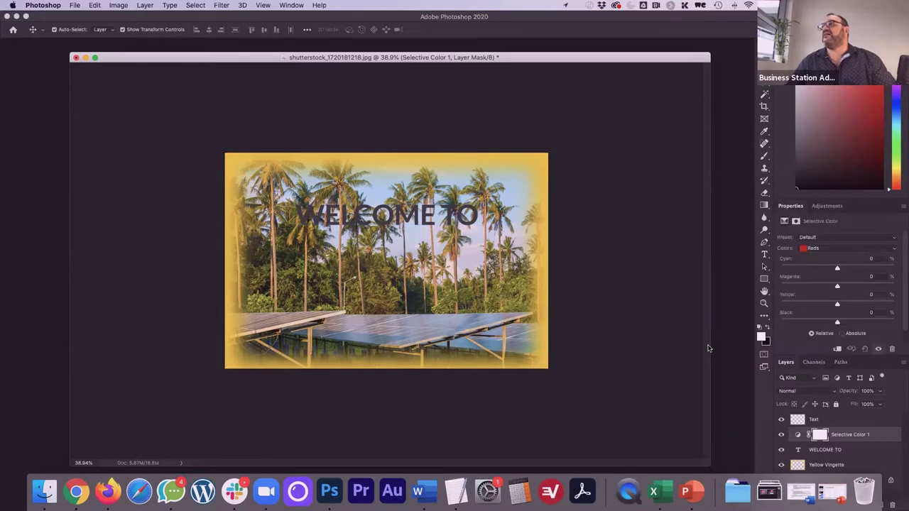
Change the color of the whole WELCOME TO text to white (ffffff)
double_click(383, 225)
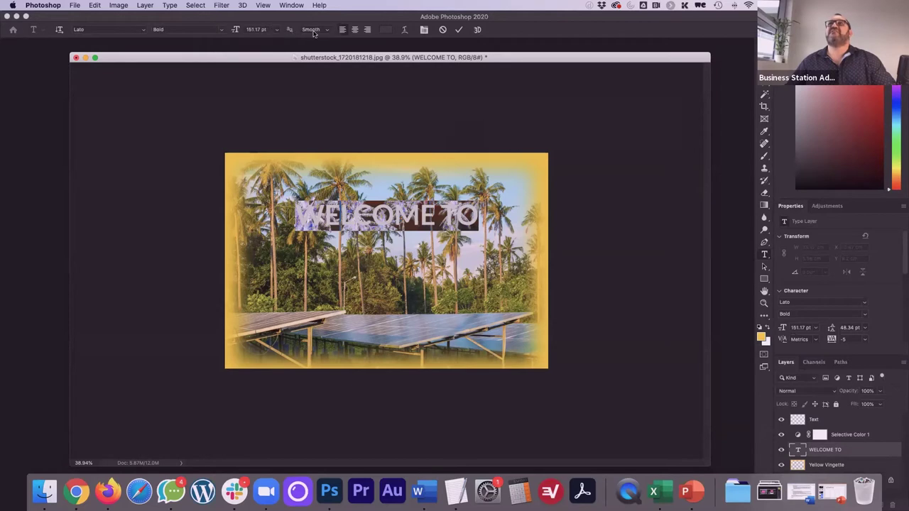
click(387, 31)
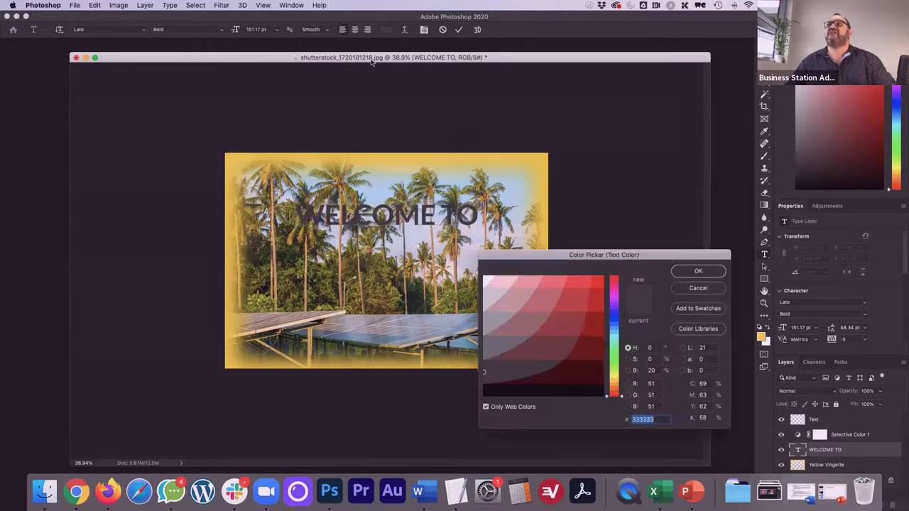
click(484, 278)
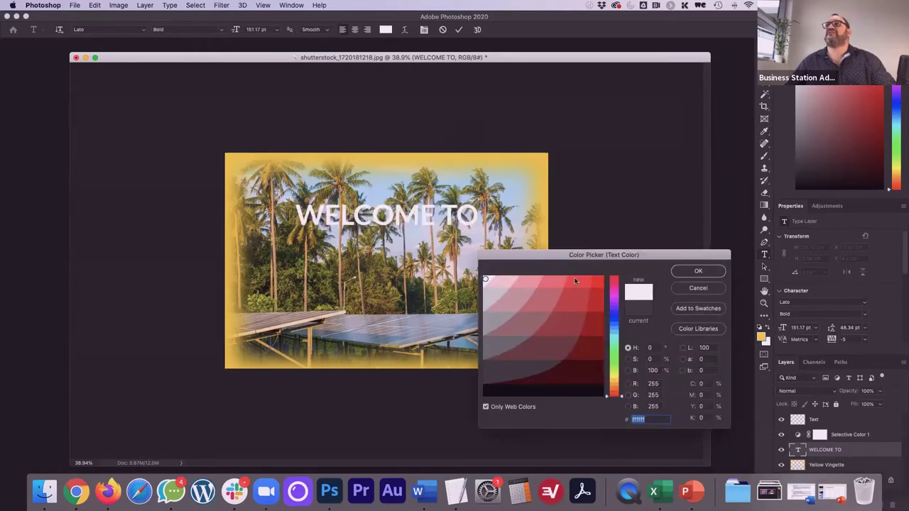
click(700, 277)
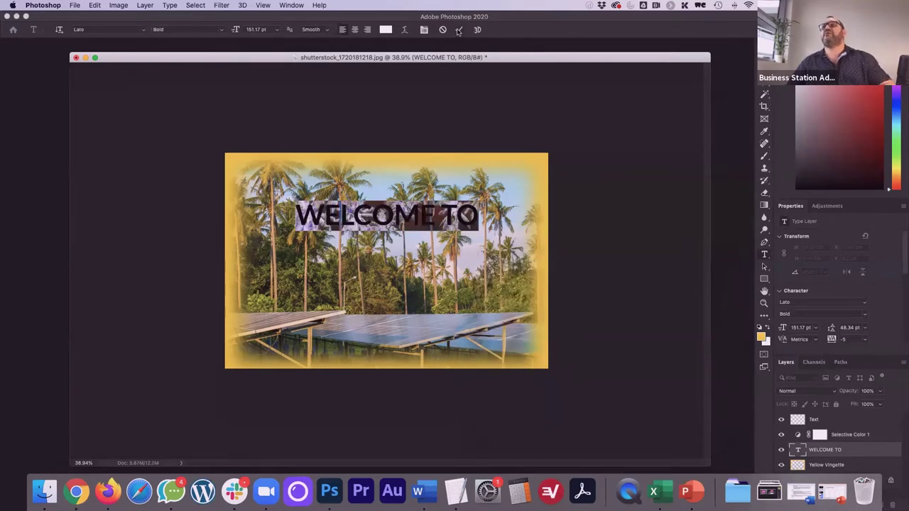
key(super+Return)
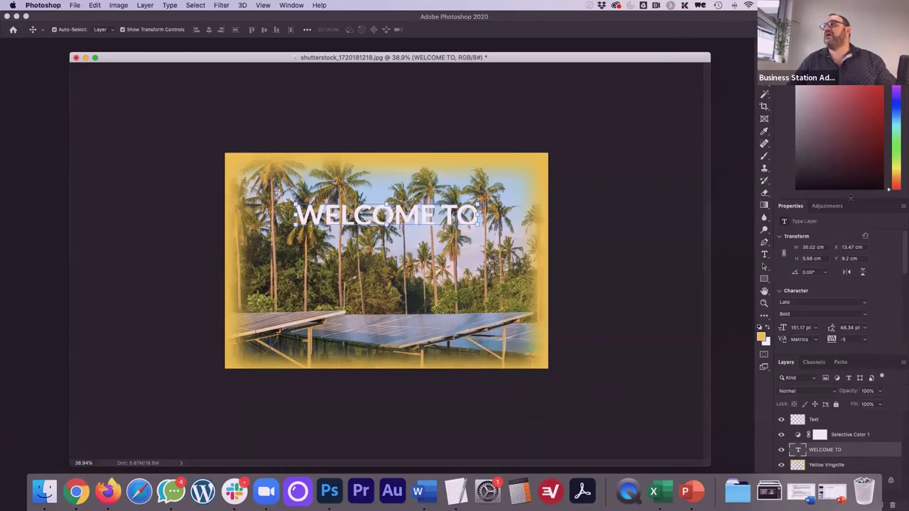
Enlarge the area for the layer list until every layer down to Background is shown
scroll(849, 142, down, 3)
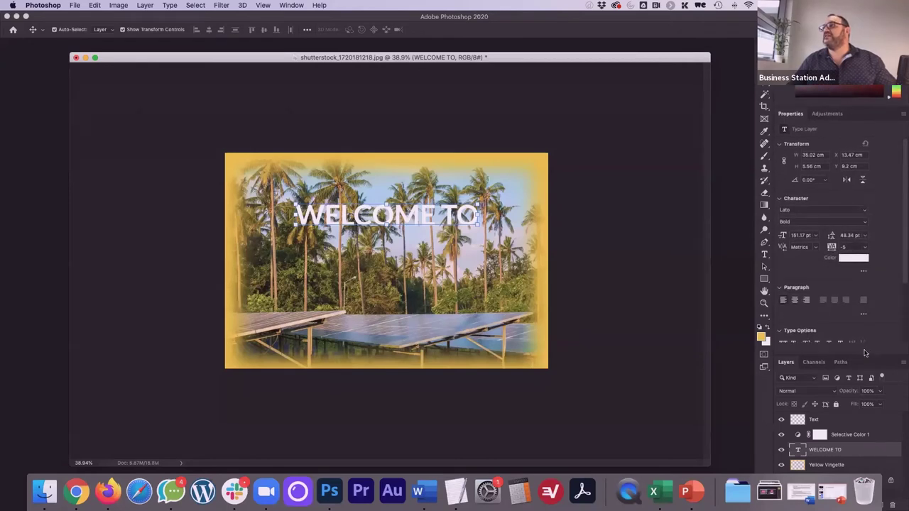
drag(863, 349, 855, 294)
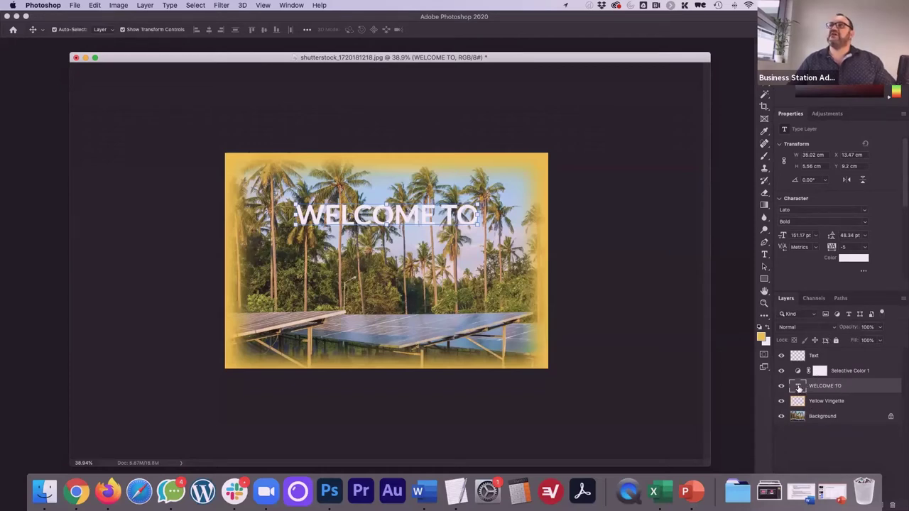
double_click(797, 387)
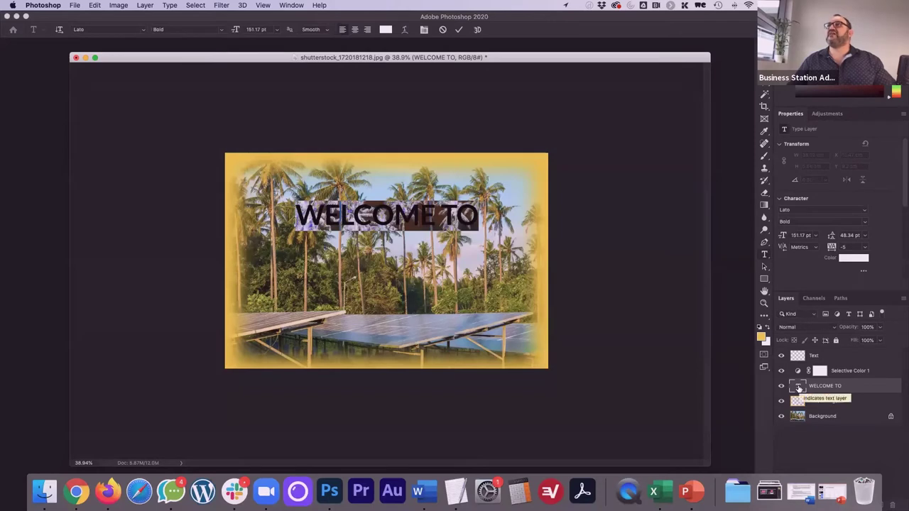
key(Escape)
key(v)
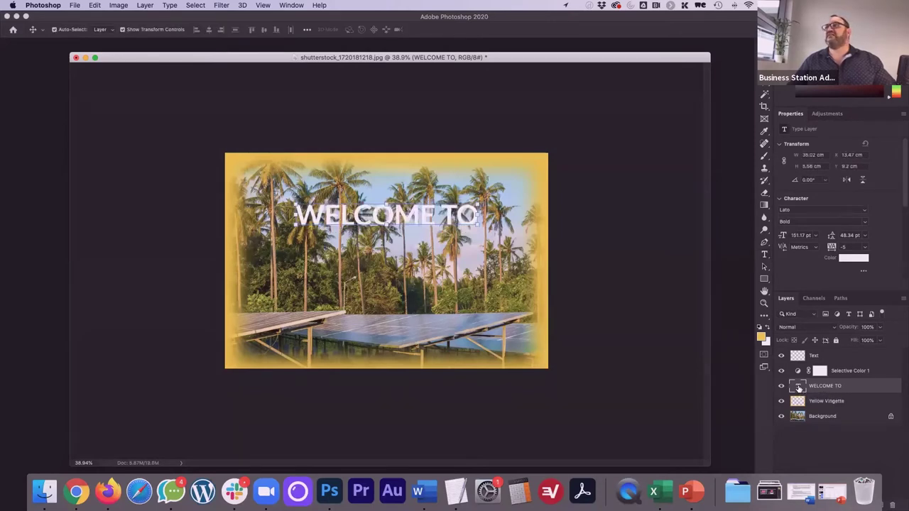
Try the Bevel & Emboss effect on the WELCOME TO layer through its blending options, and cancel the layer style
right_click(798, 386)
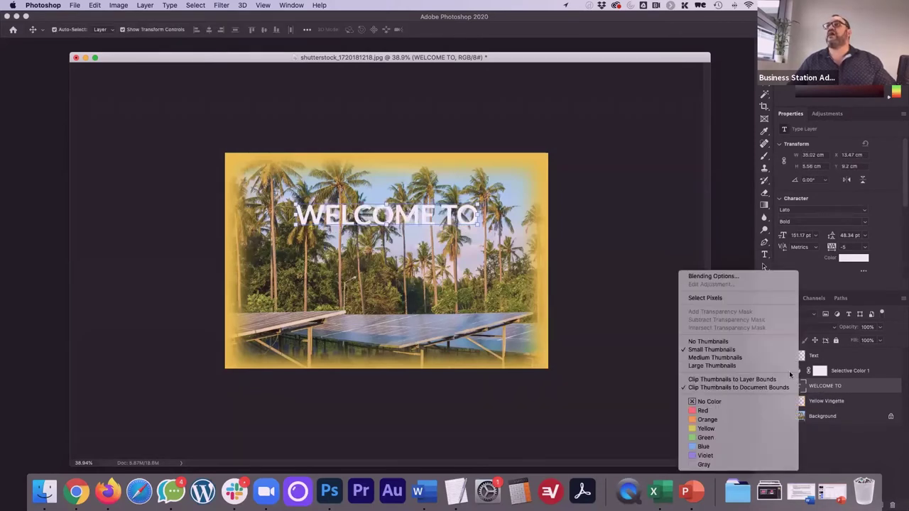
click(724, 277)
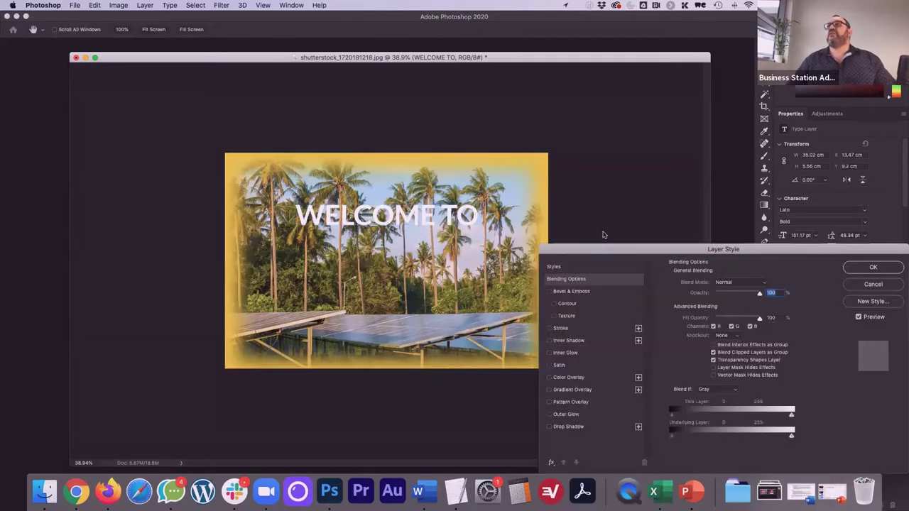
drag(611, 249, 580, 98)
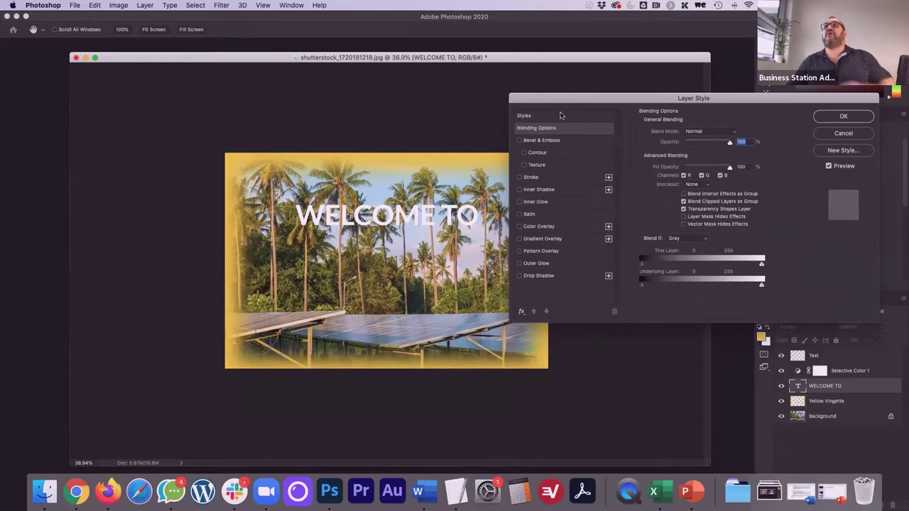
click(519, 140)
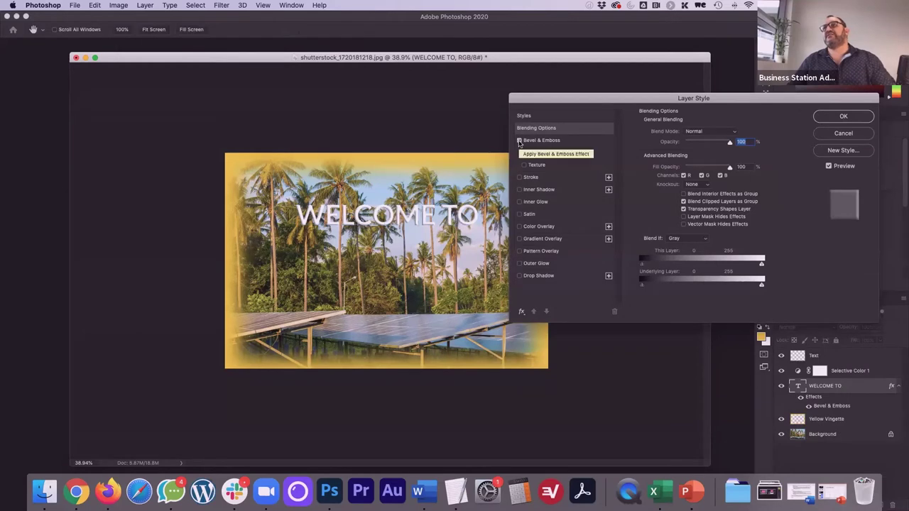
click(848, 134)
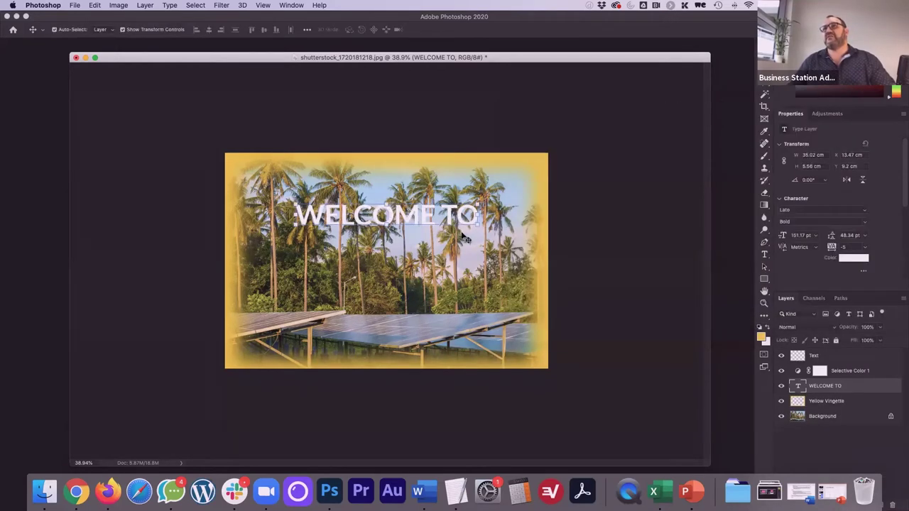
Reopen the WELCOME TO layer's blending options and preview Bevel & Emboss on the magnified text, switching it off again
scroll(465, 239, up, 5)
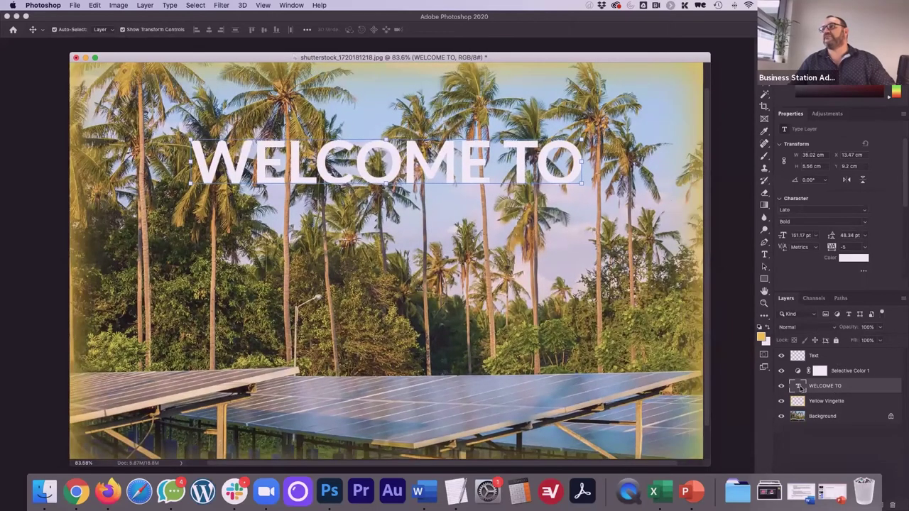
right_click(800, 388)
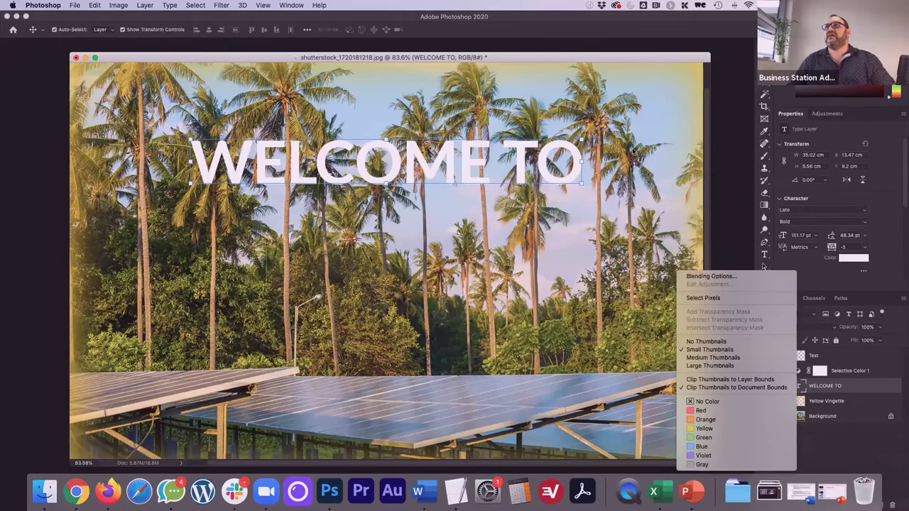
click(519, 141)
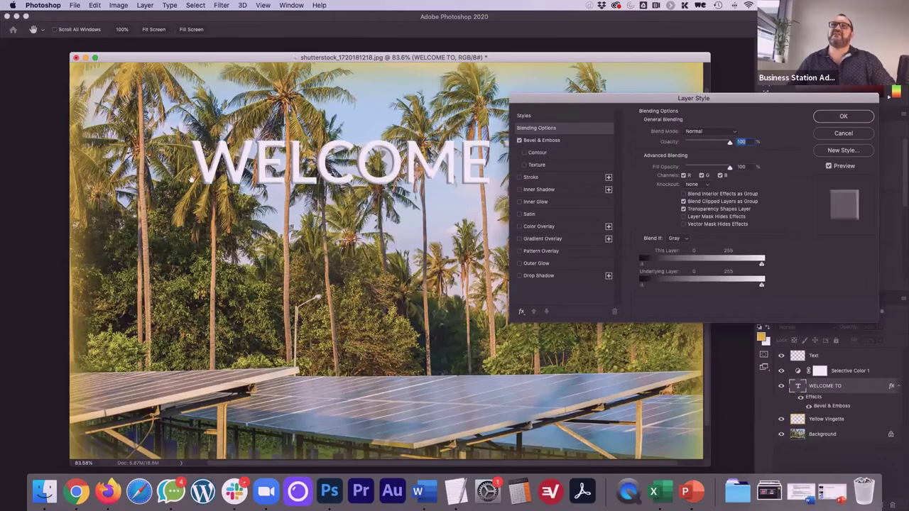
click(520, 140)
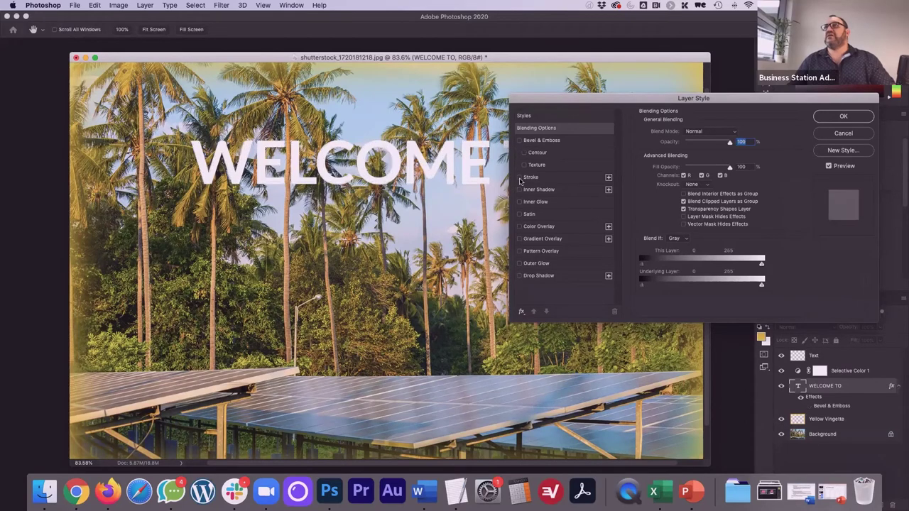
Try a black (000000) outside stroke on the WELCOME TO text and increase its size to about 38 px
click(519, 177)
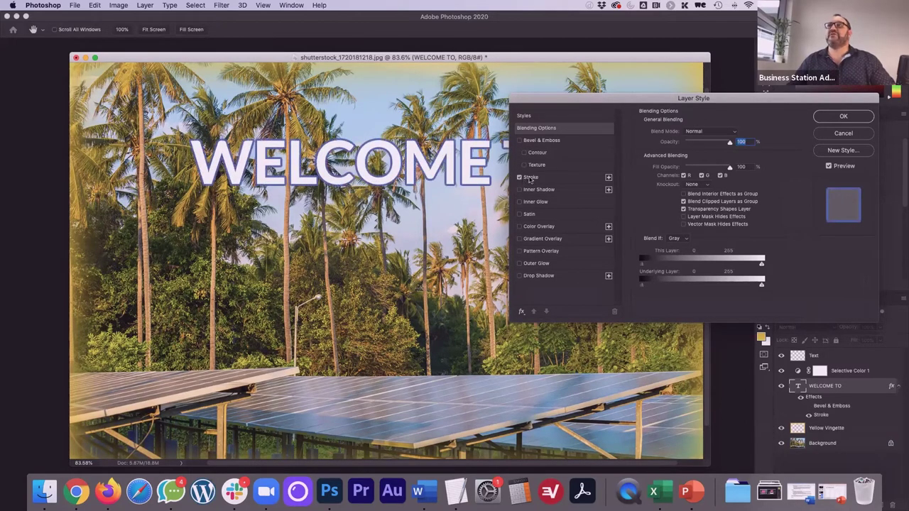
click(530, 178)
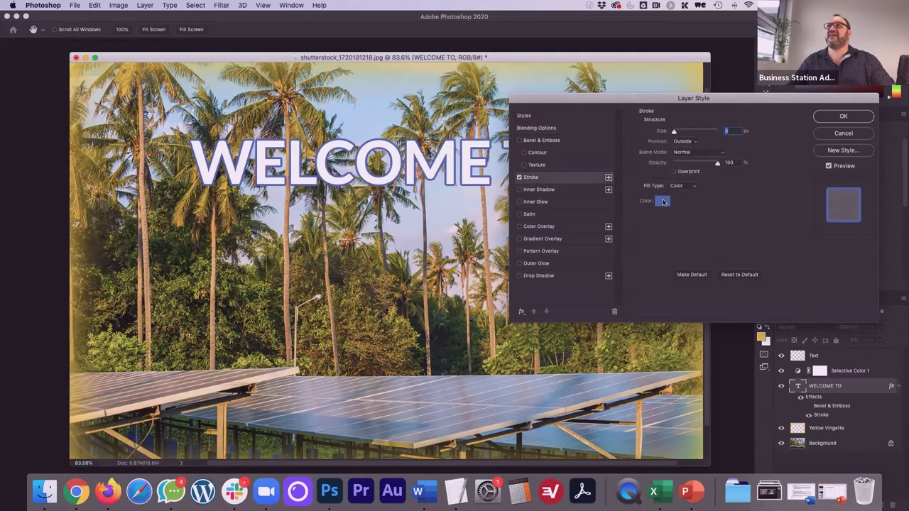
click(663, 201)
click(515, 391)
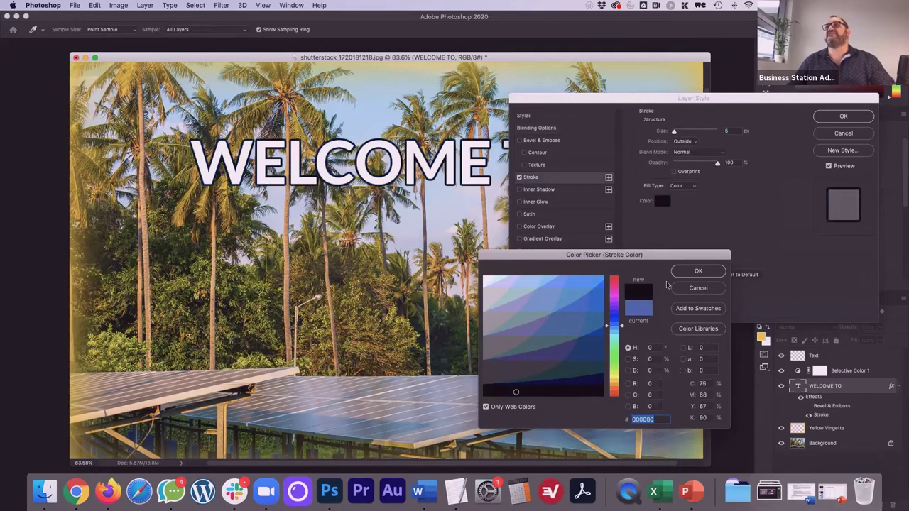
drag(641, 101, 374, 224)
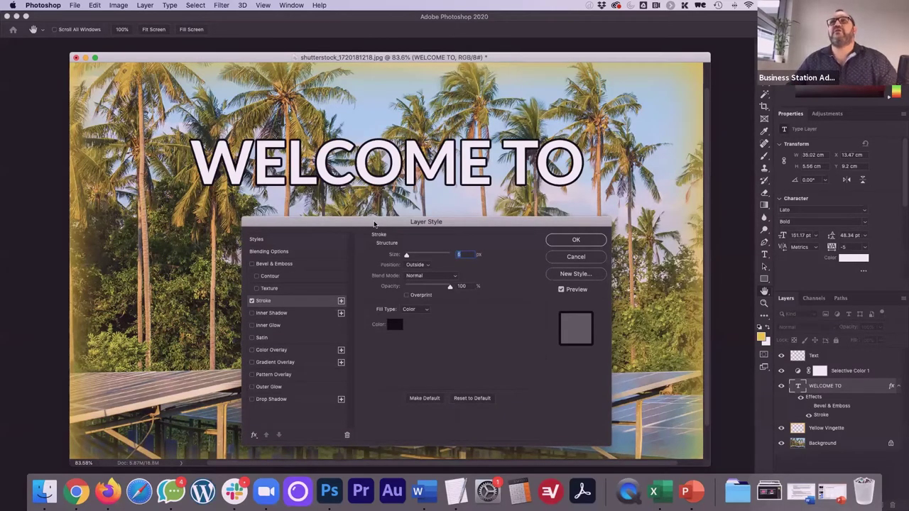
mouse_move(408, 256)
mouse_down()
mouse_move(422, 257)
mouse_move(412, 257)
mouse_up()
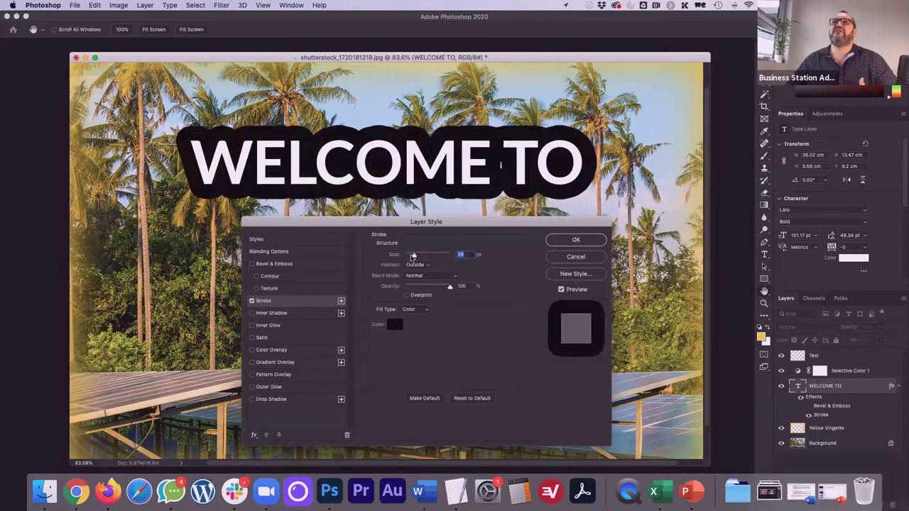
Switch off the stroke and preview the Inner Shadow effect on the WELCOME TO text, switching it off too
click(252, 302)
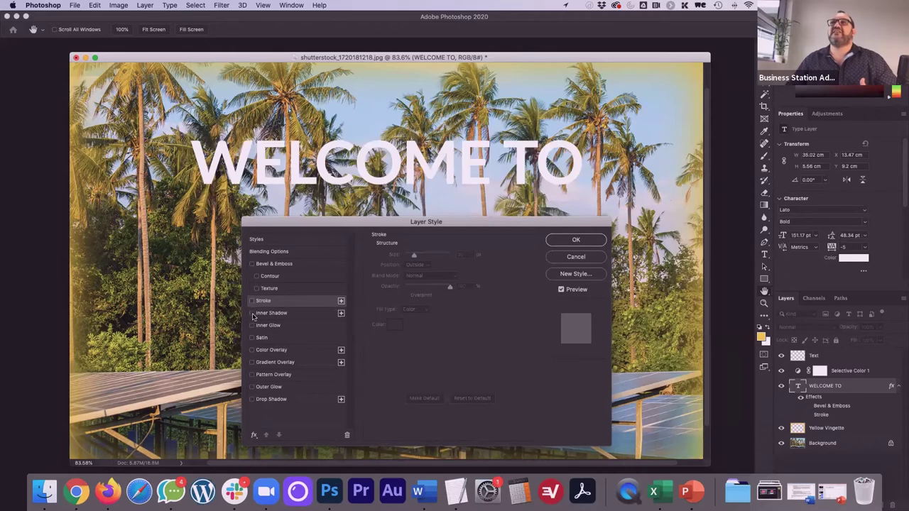
click(251, 314)
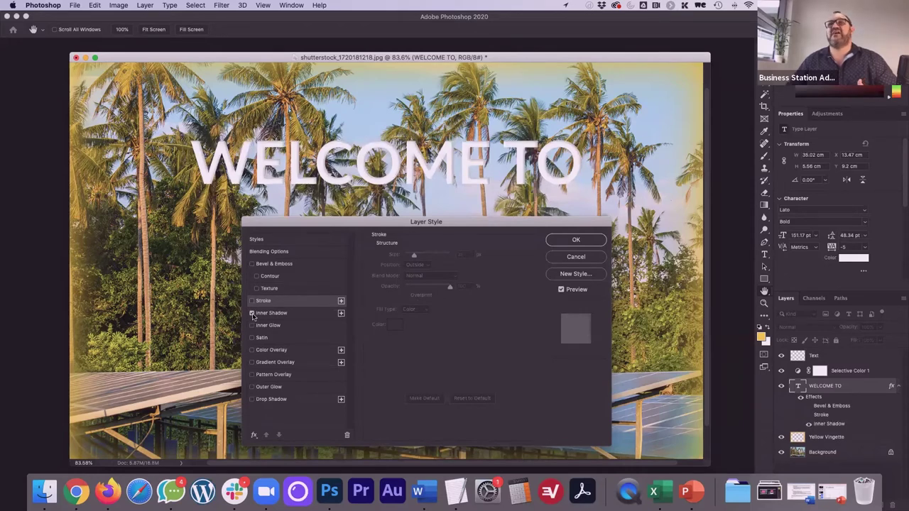
click(251, 315)
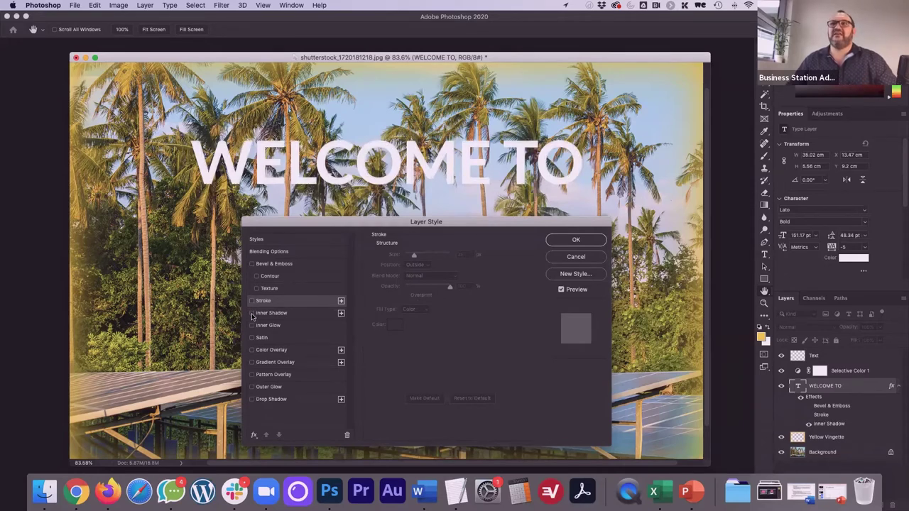
Preview the Inner Glow and Color Overlay effects on the WELCOME TO text, switching each one off again
click(252, 326)
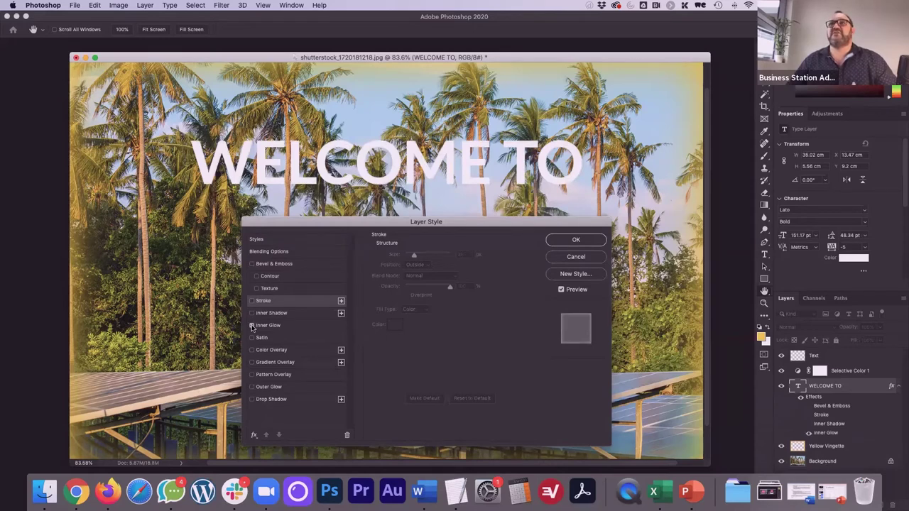
click(252, 326)
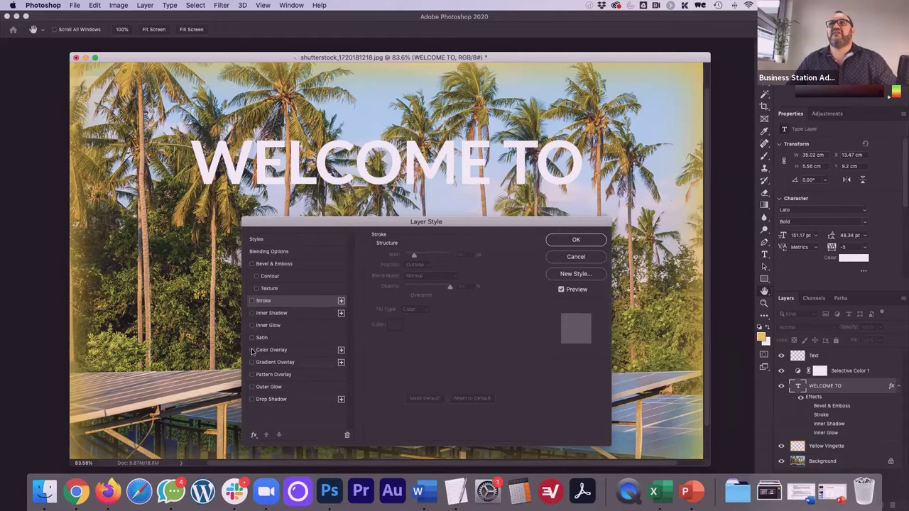
click(252, 351)
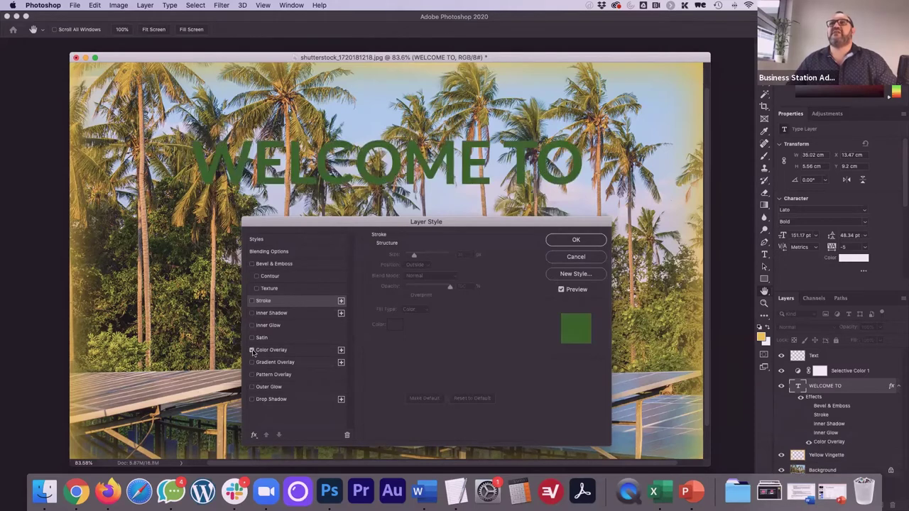
click(252, 350)
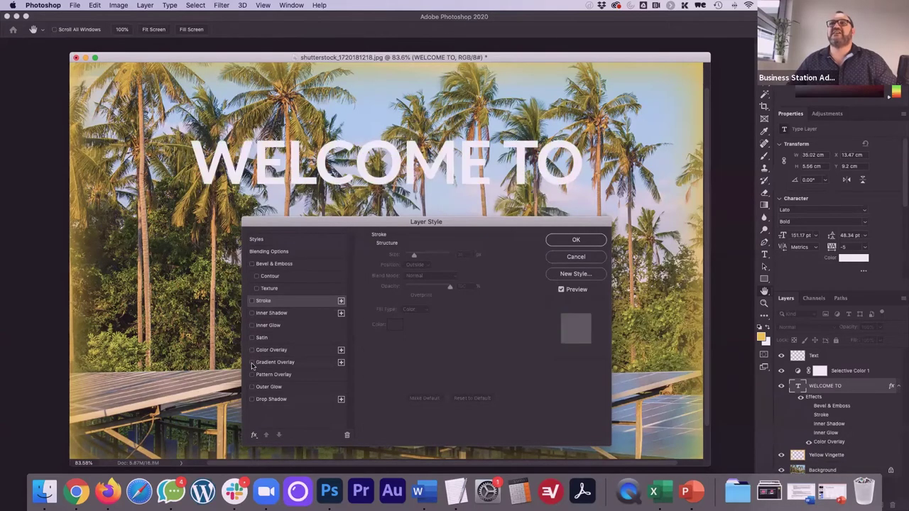
Apply a Drop Shadow to the WELCOME TO text with 53% opacity, 51% spread and a size of 142 px
click(251, 400)
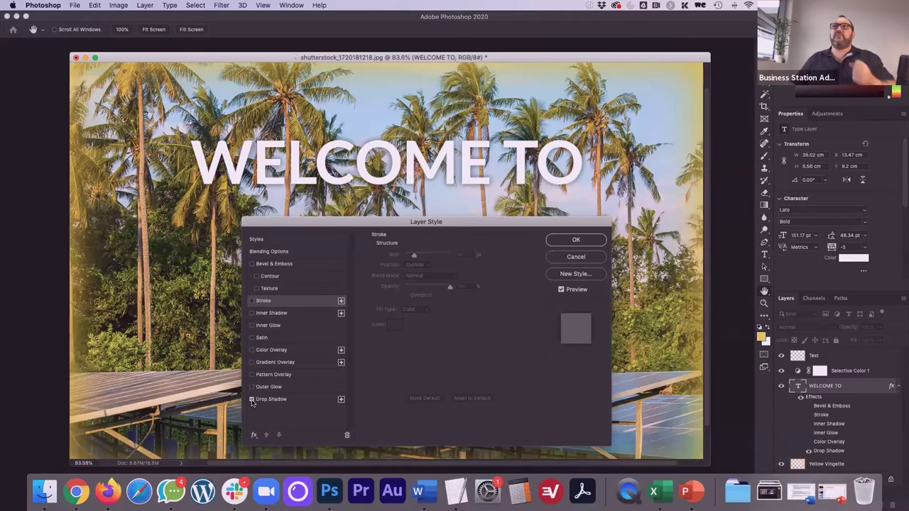
click(270, 400)
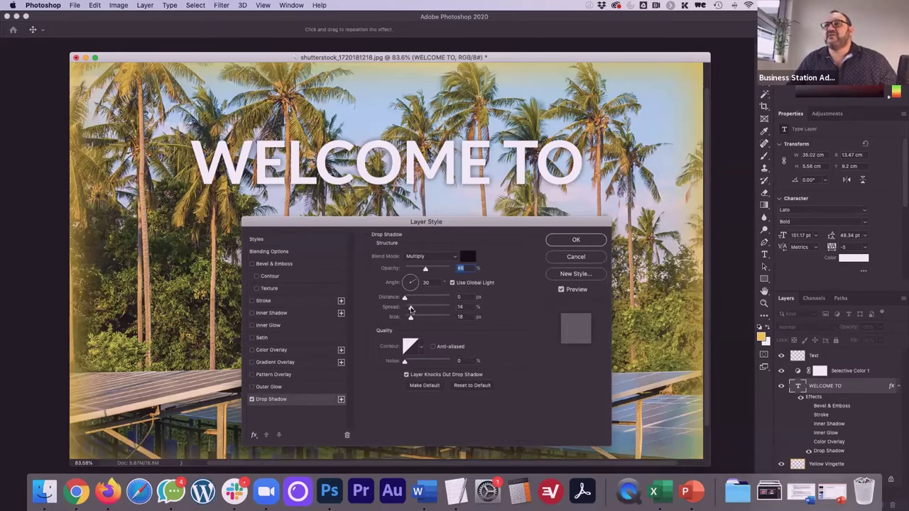
mouse_move(410, 309)
mouse_down()
mouse_move(445, 310)
mouse_move(427, 310)
mouse_up()
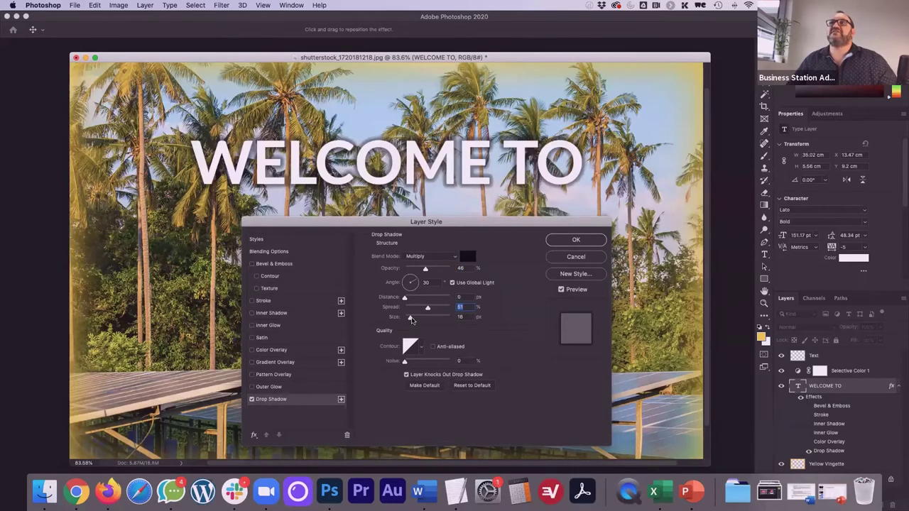
drag(411, 319, 433, 319)
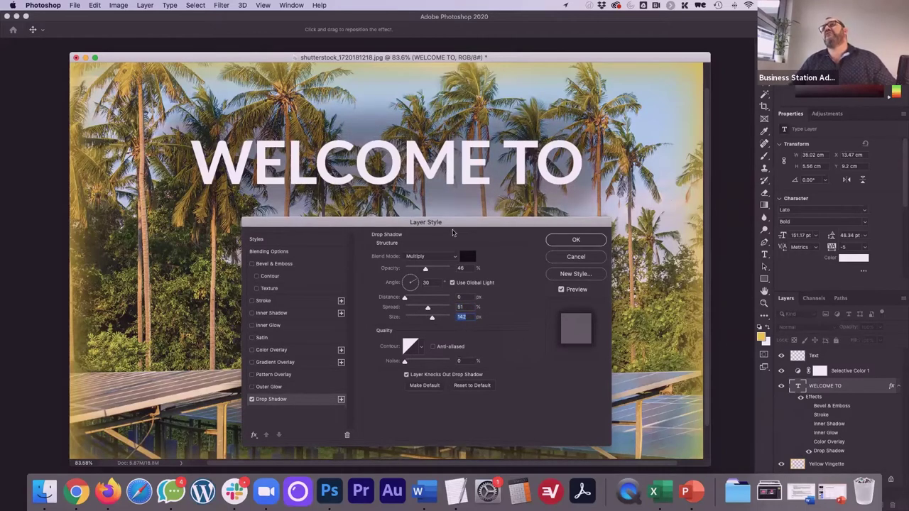
drag(452, 232, 440, 253)
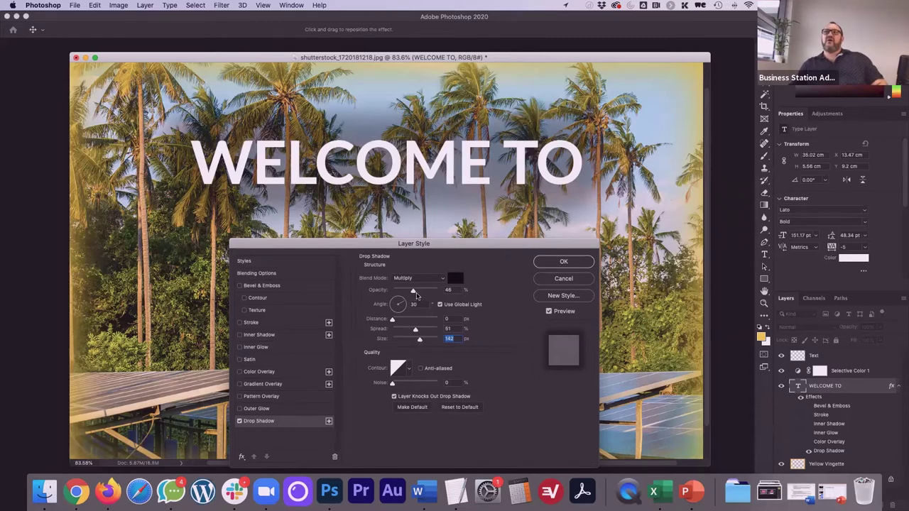
mouse_move(413, 292)
mouse_down()
mouse_move(445, 294)
mouse_move(416, 294)
mouse_up()
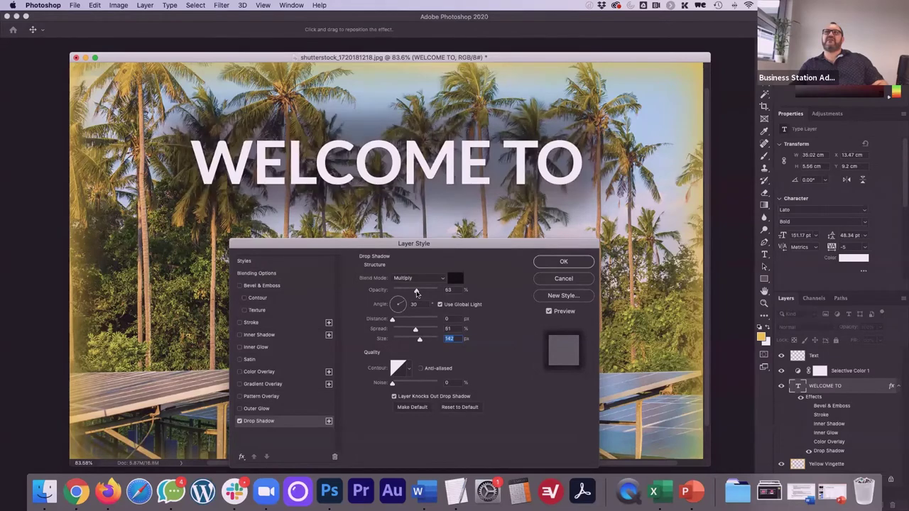
click(588, 264)
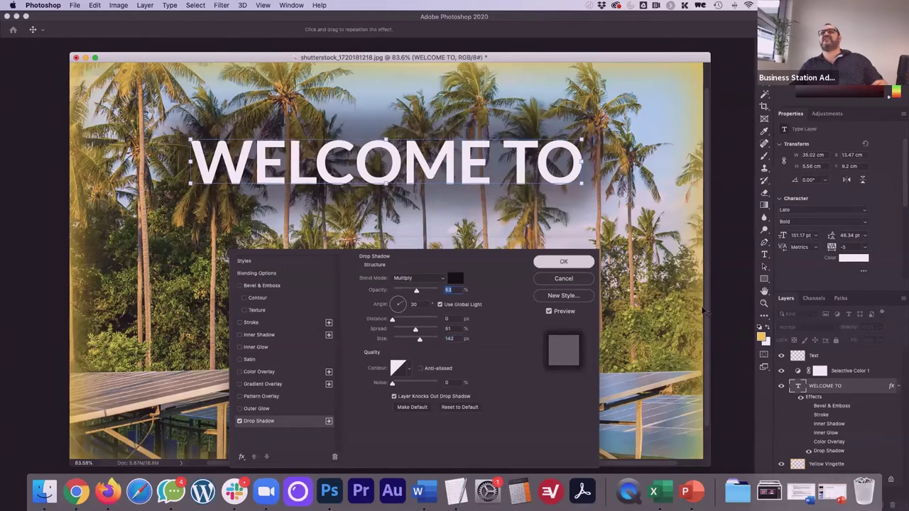
Enable the Color Overlay effect on the Yellow Vingette layer through its blending options and show its settings
scroll(618, 284, down, 3)
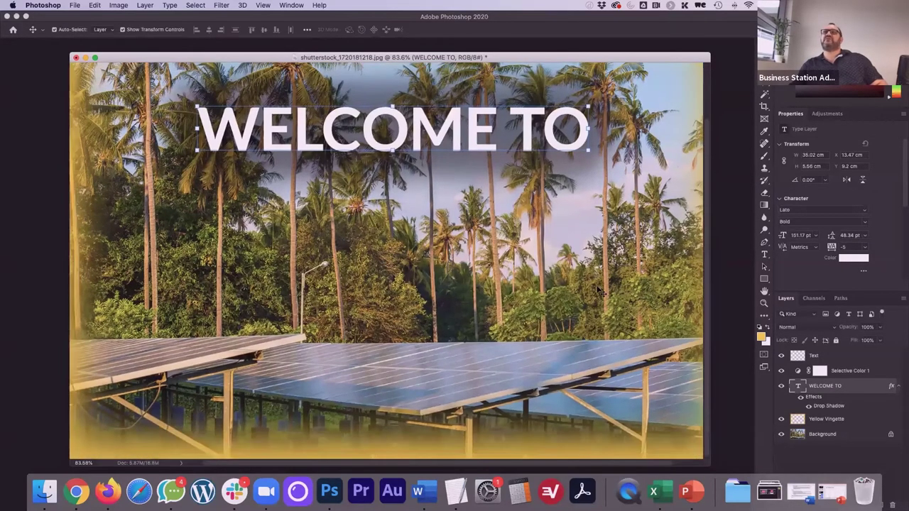
scroll(670, 241, up, 3)
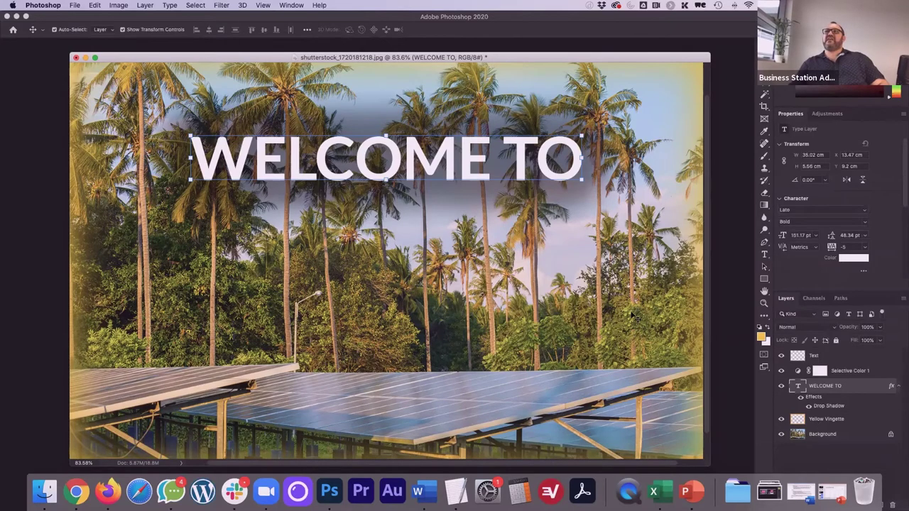
scroll(632, 316, down, 2)
scroll(632, 316, down, 2)
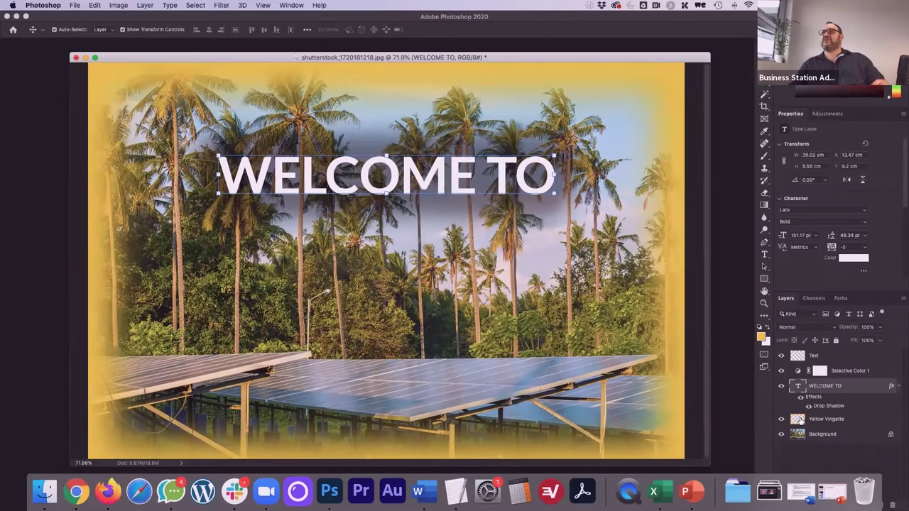
click(824, 420)
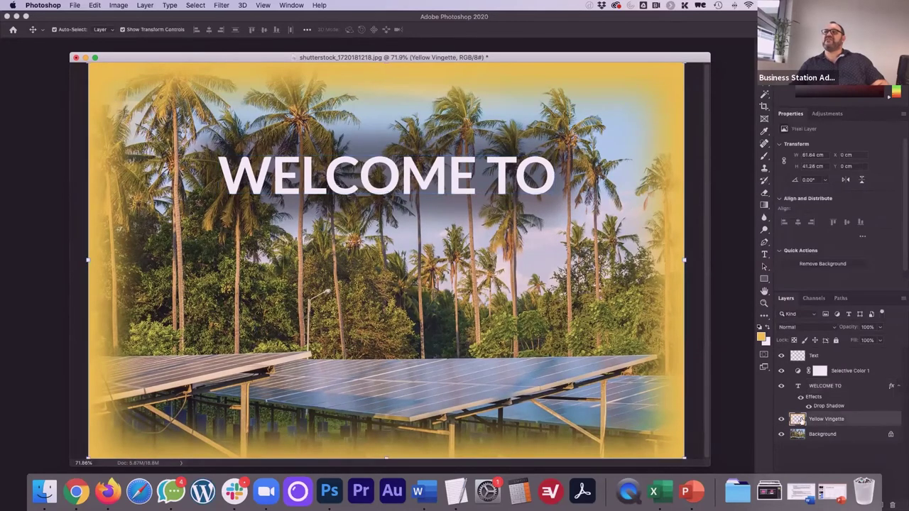
right_click(797, 419)
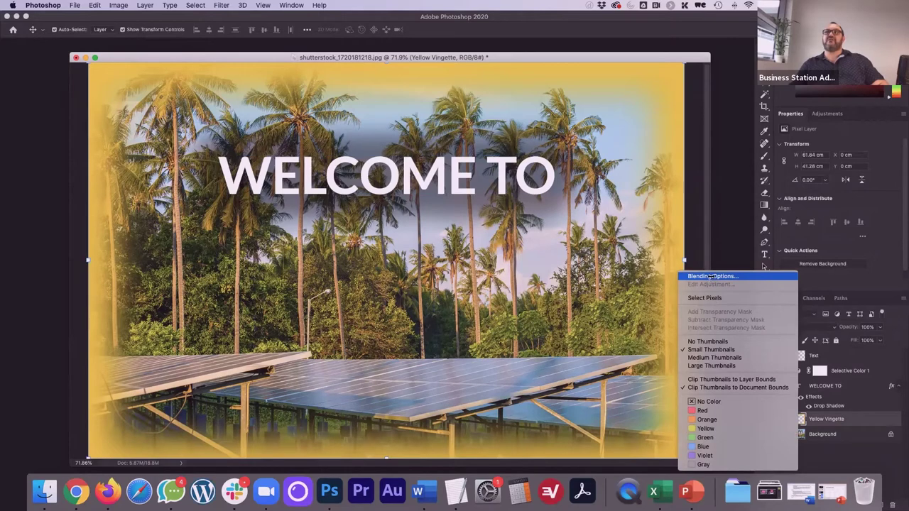
click(710, 276)
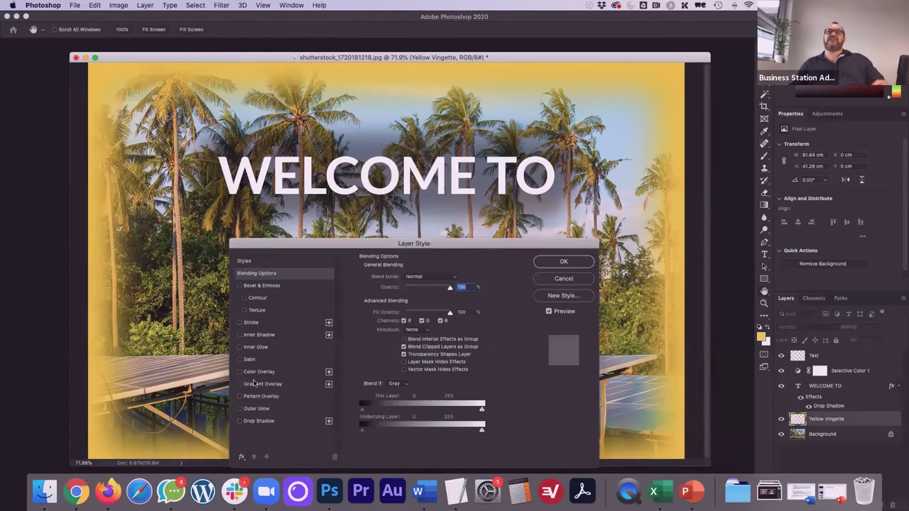
click(250, 374)
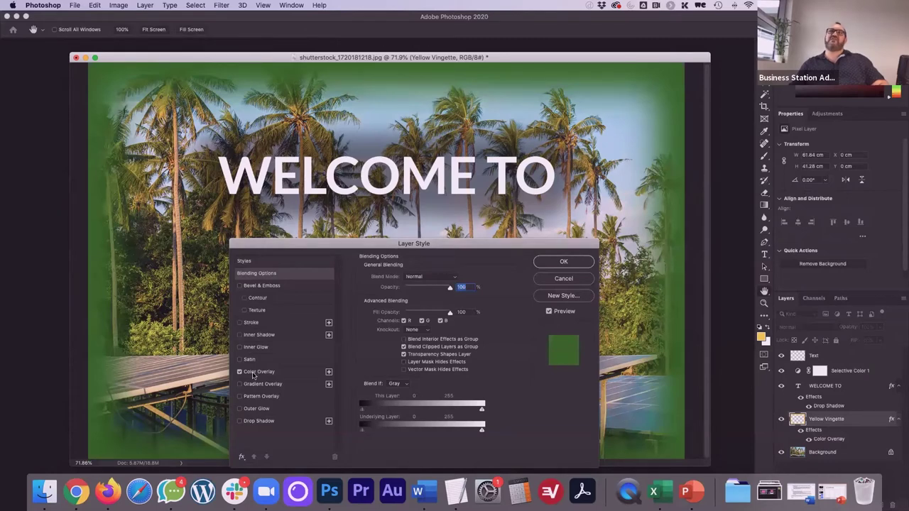
click(254, 373)
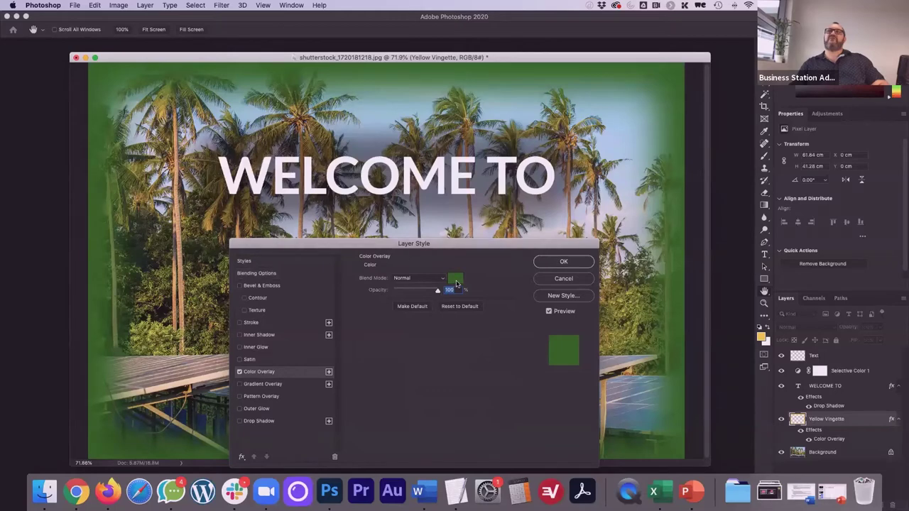
Set the Yellow Vingette overlay colour to white (ffffff), apply the style, and hide and show the layer to compare
click(455, 281)
click(515, 393)
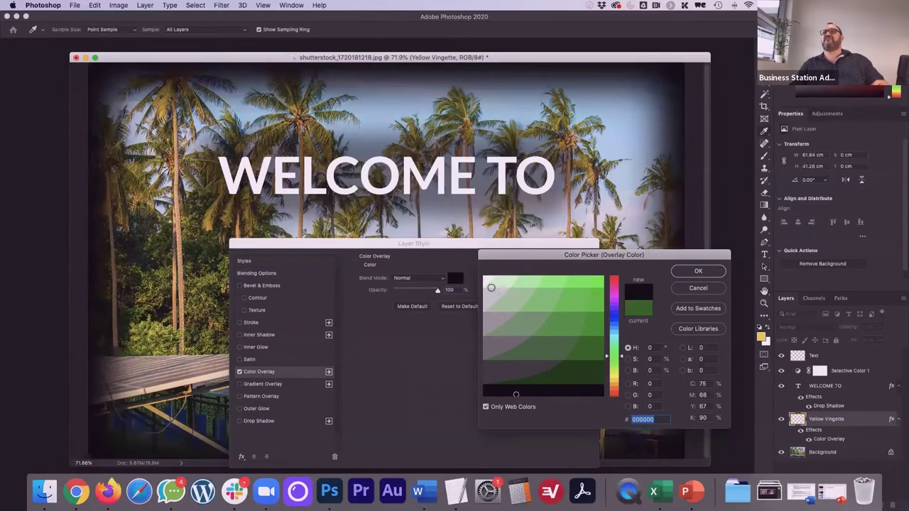
click(484, 278)
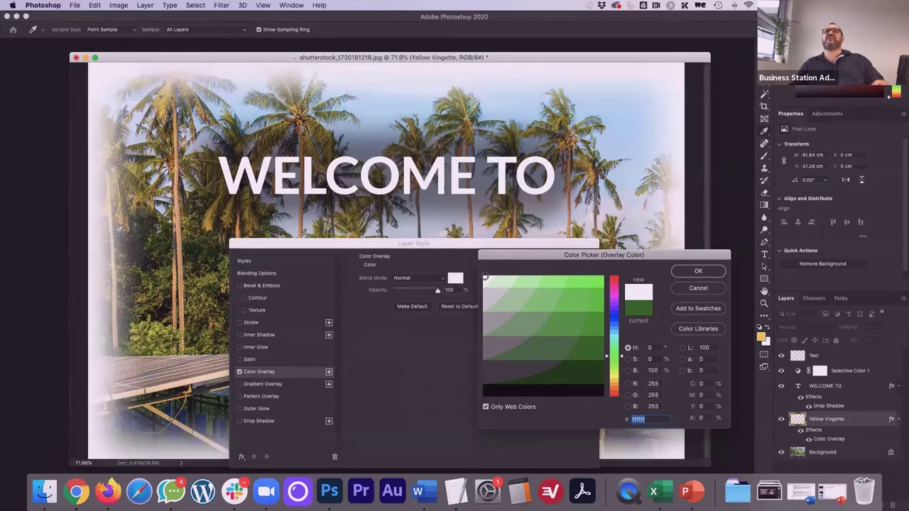
click(699, 272)
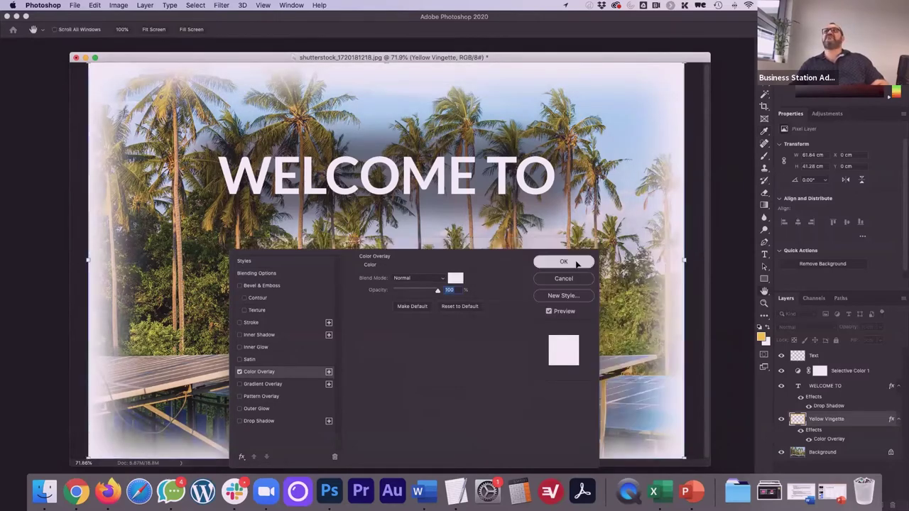
click(576, 262)
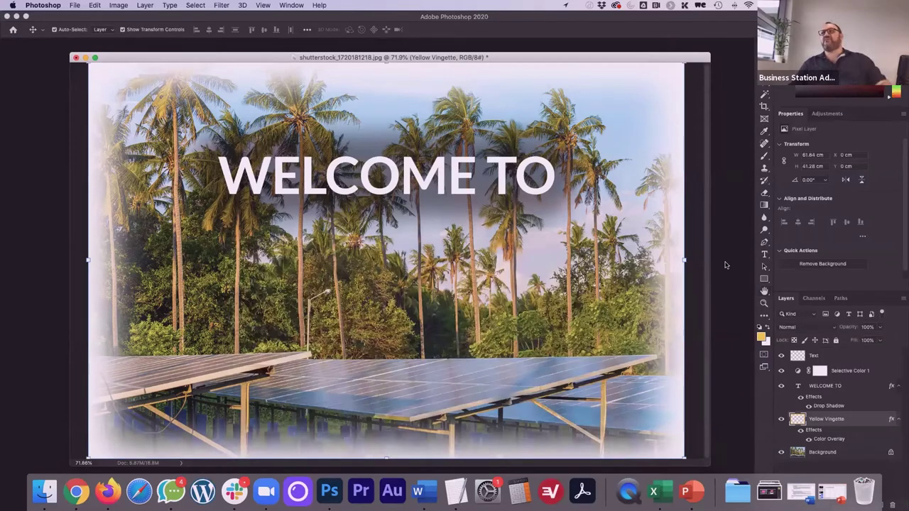
click(781, 419)
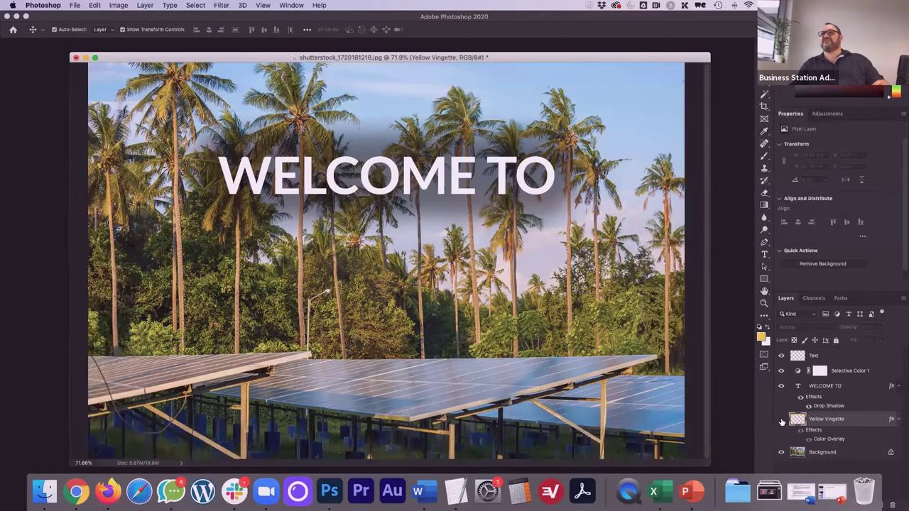
click(781, 421)
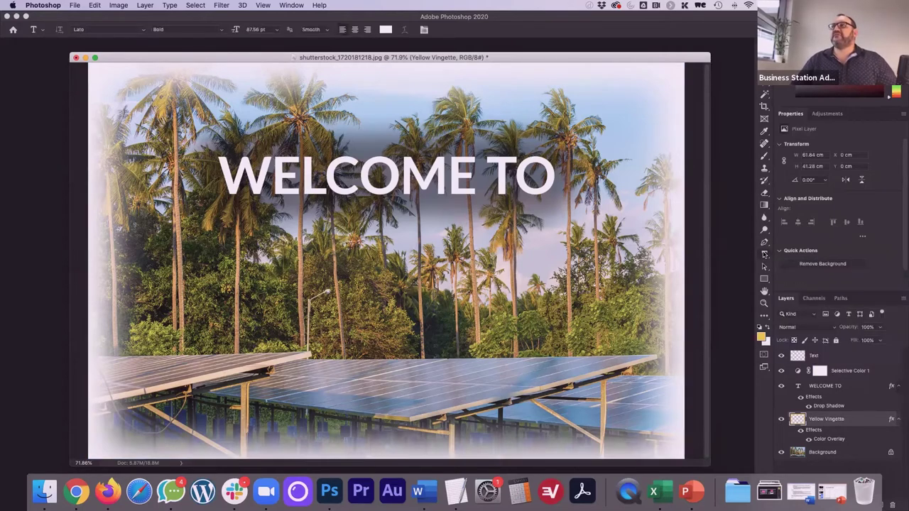
Add a text layer reading "Solomon Islands" below the WELCOME TO text and commit it
click(765, 254)
click(305, 311)
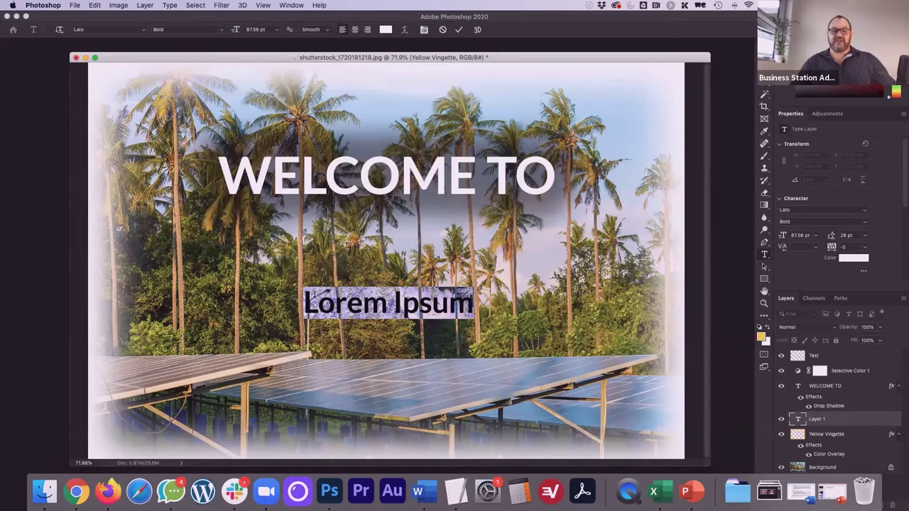
text(Sololon)
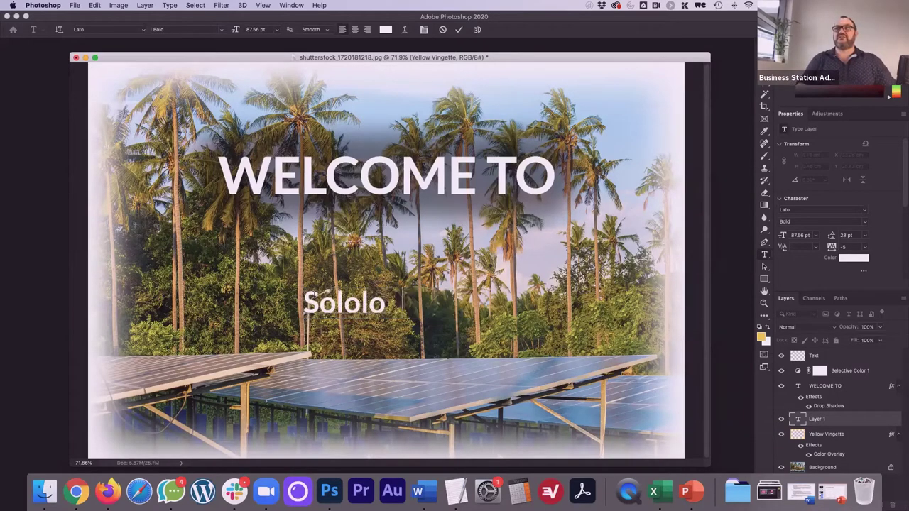
key(BackSpace)
key(BackSpace)
key(BackSpace)
text(mon Islands)
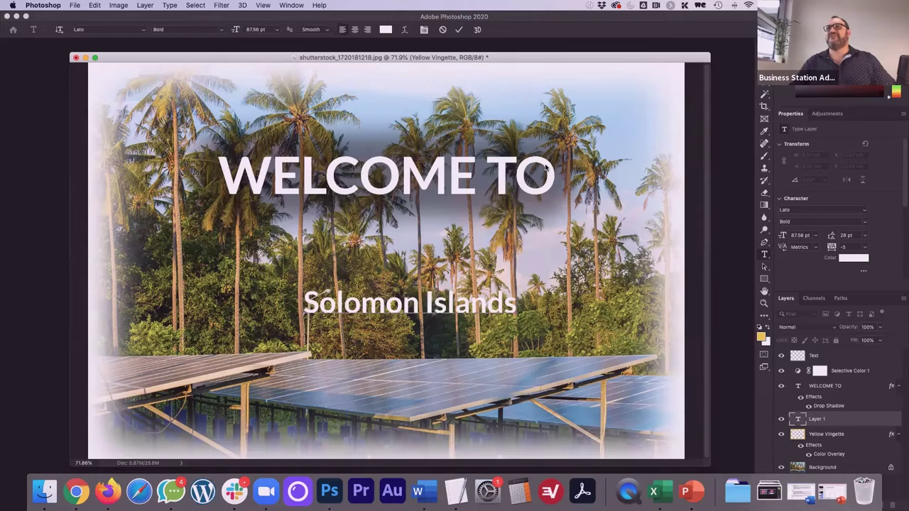
click(458, 31)
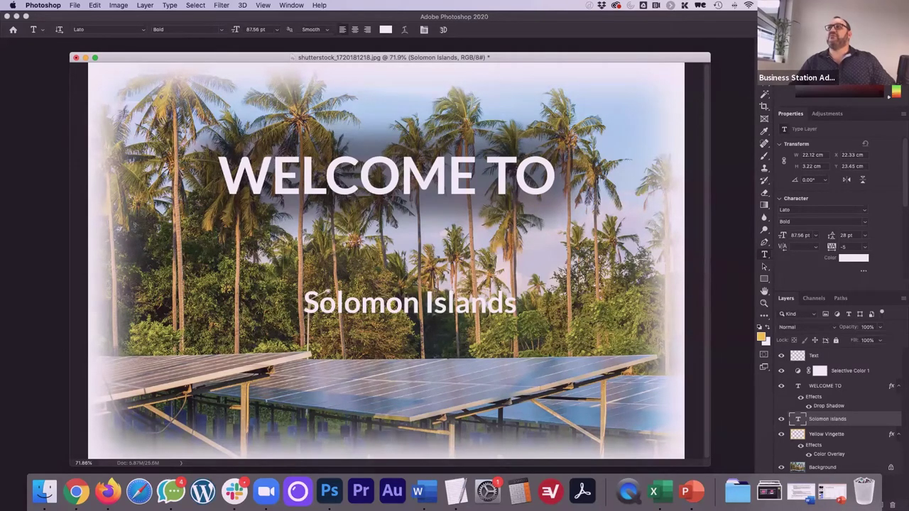
Scale the Solomon Islands text to about 229% and place it directly beneath WELCOME TO
click(764, 94)
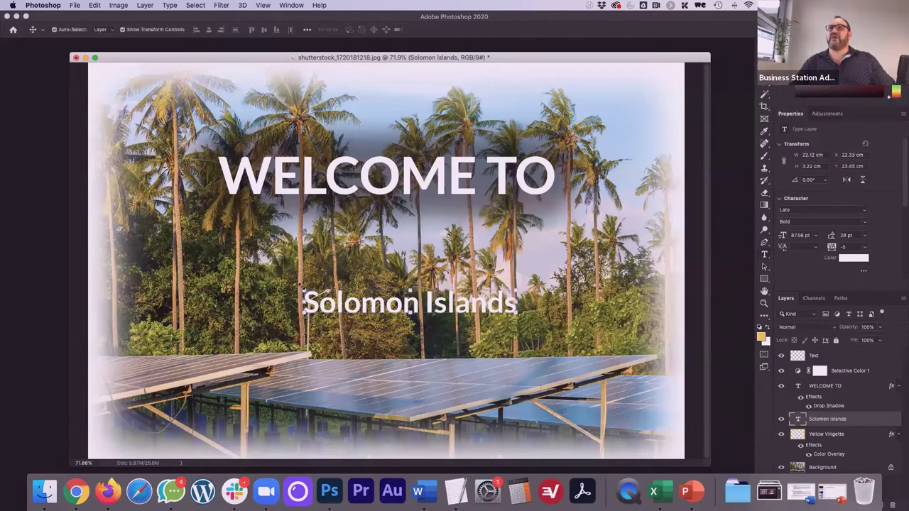
key(super+t)
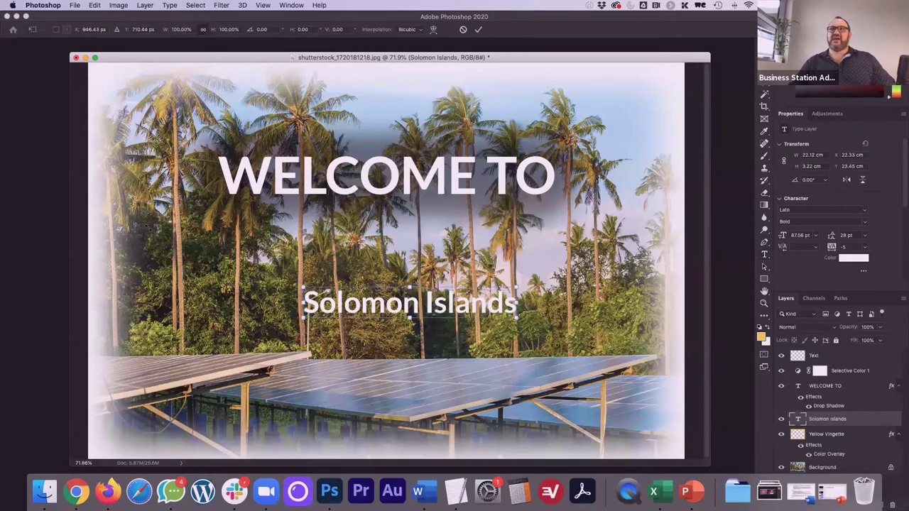
drag(304, 288, 158, 206)
drag(516, 264, 640, 186)
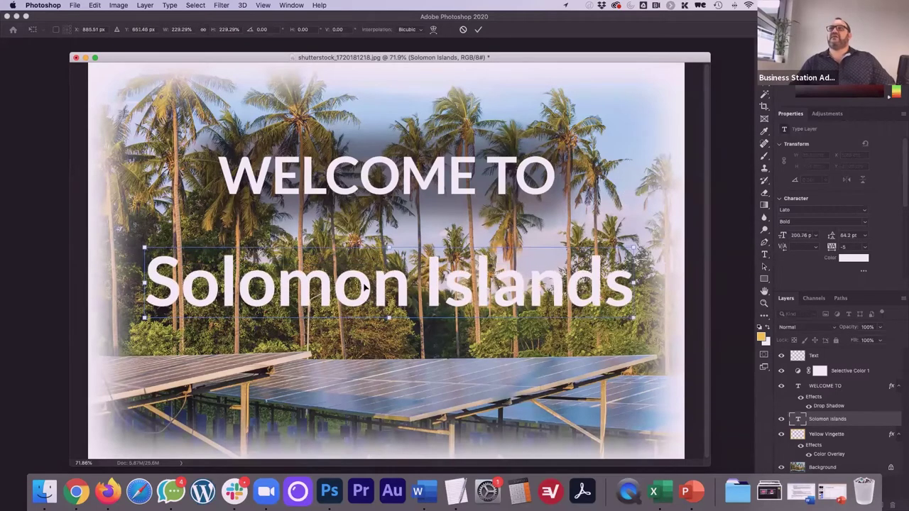
drag(366, 275, 384, 217)
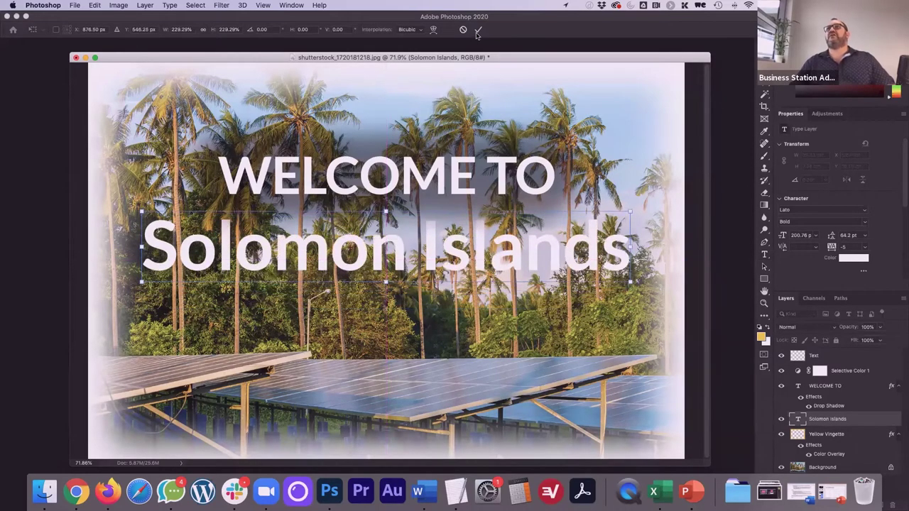
key(Return)
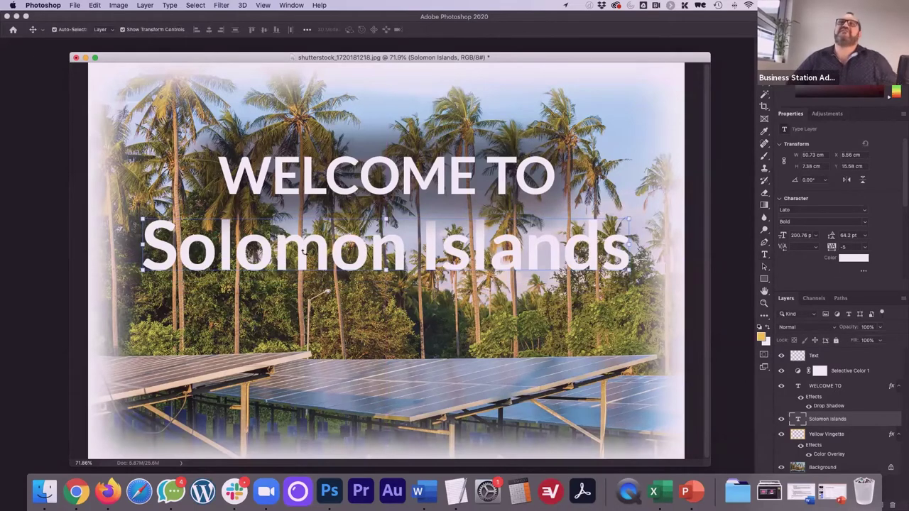
Change the Solomon Islands text to the America font, scale it to about 132%, and centre it beneath WELCOME TO
click(864, 213)
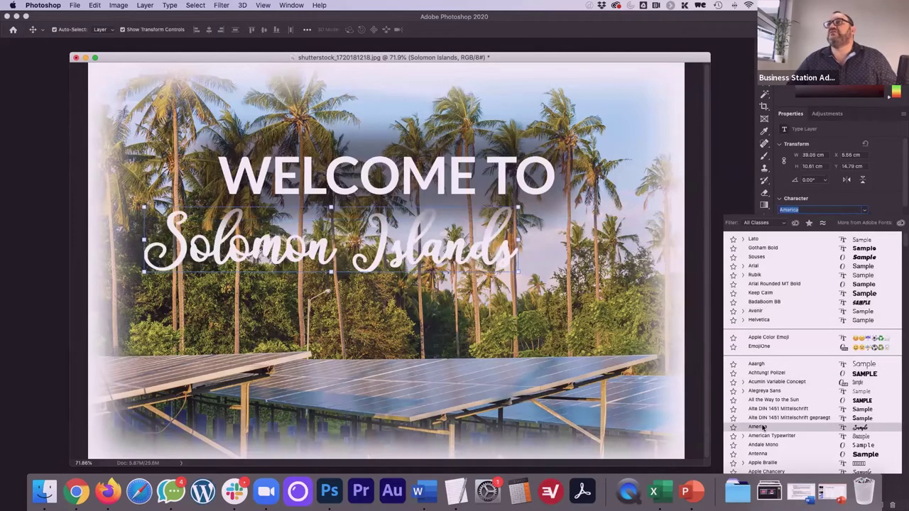
click(762, 427)
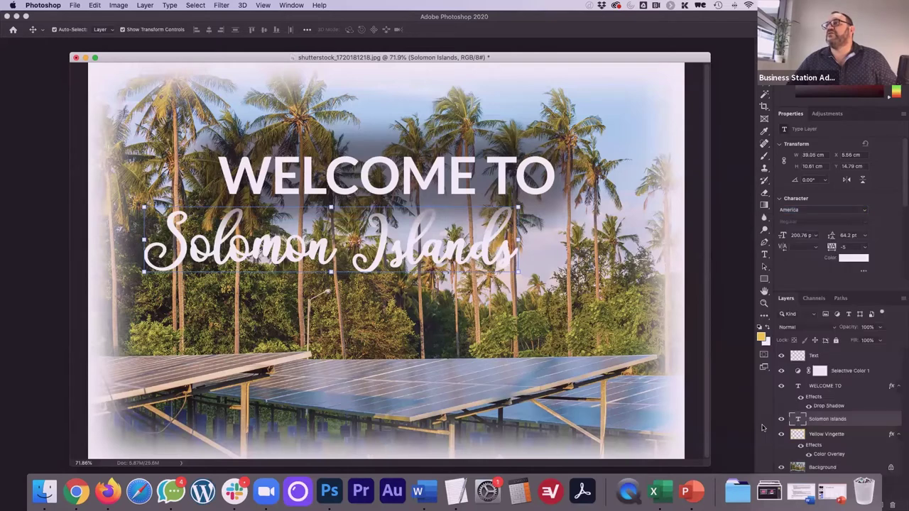
mouse_move(519, 272)
mouse_down()
mouse_move(529, 267)
mouse_move(528, 278)
mouse_up()
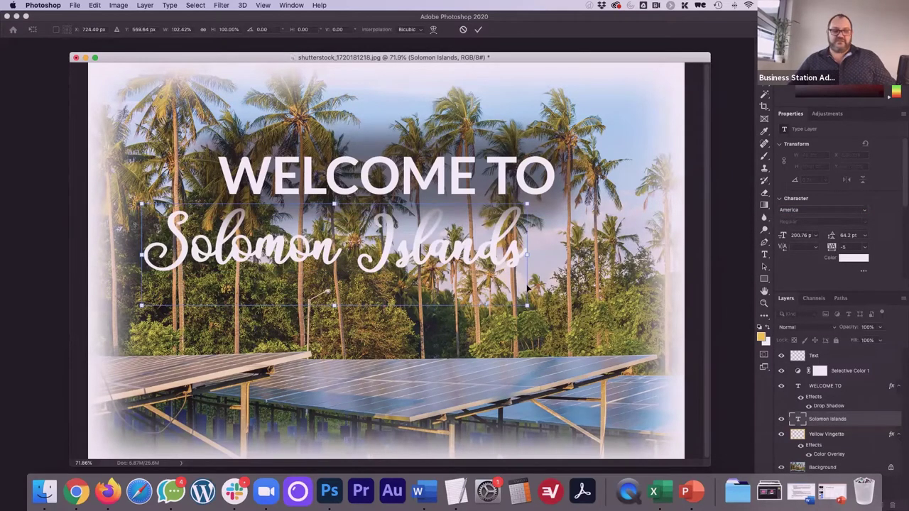
key(super+z)
drag(517, 305, 632, 337)
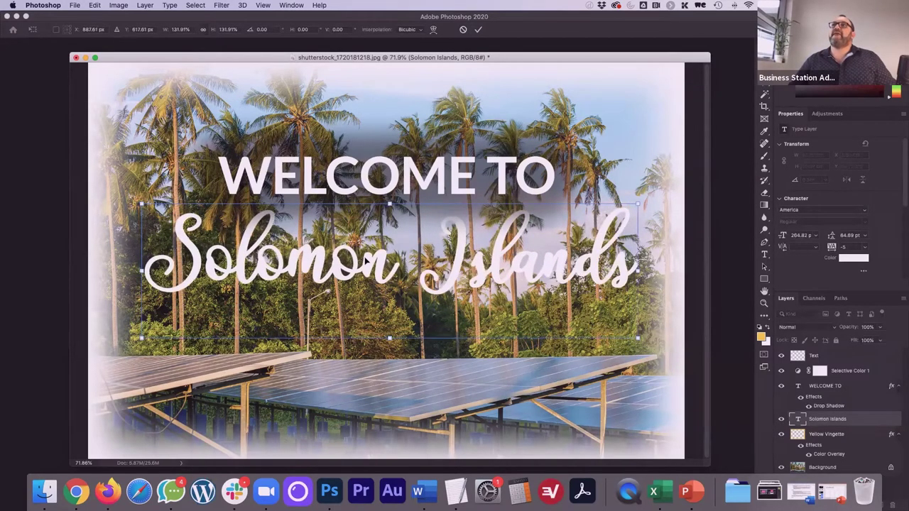
drag(367, 261, 365, 273)
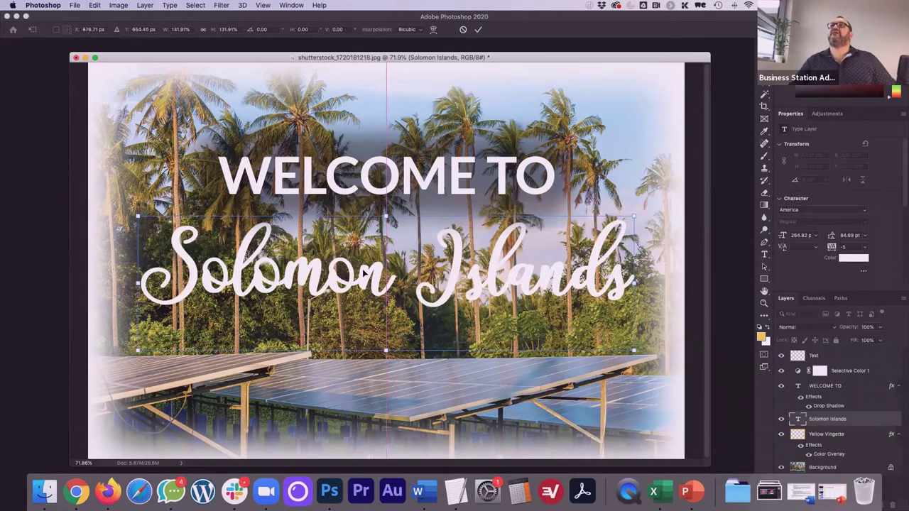
click(478, 29)
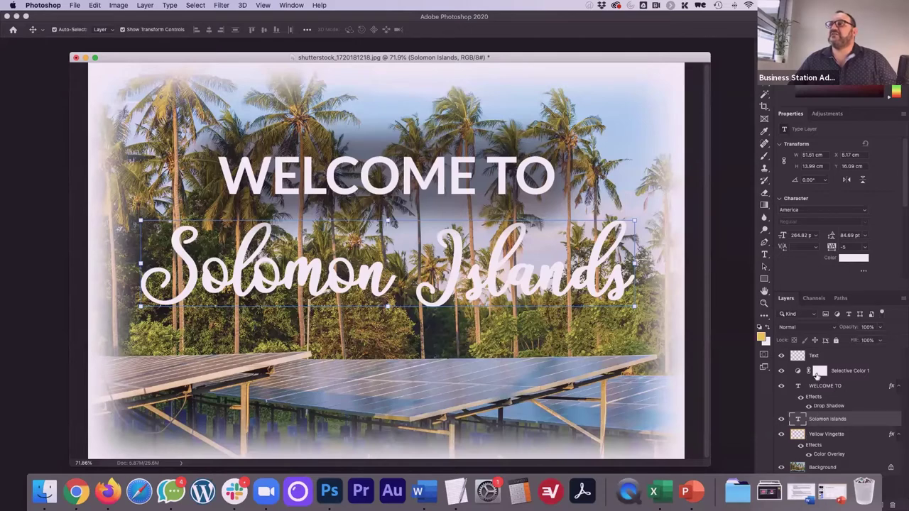
click(797, 386)
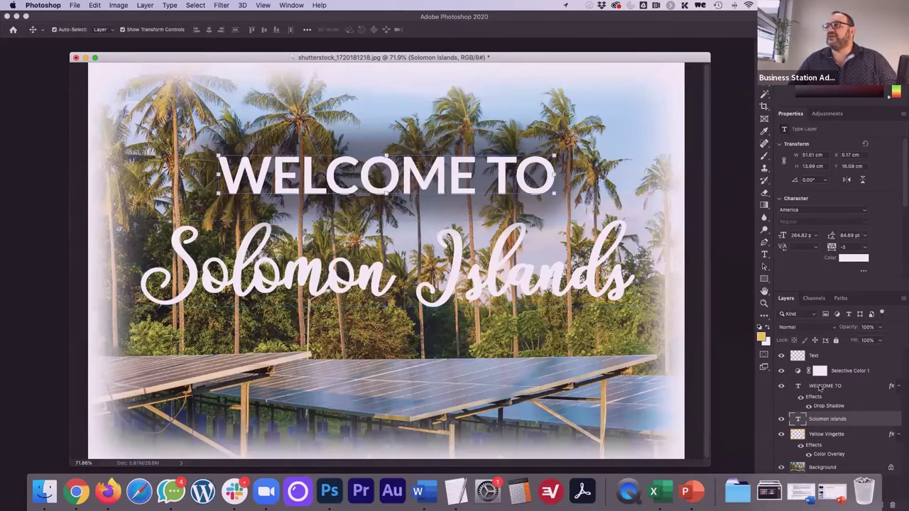
right_click(799, 386)
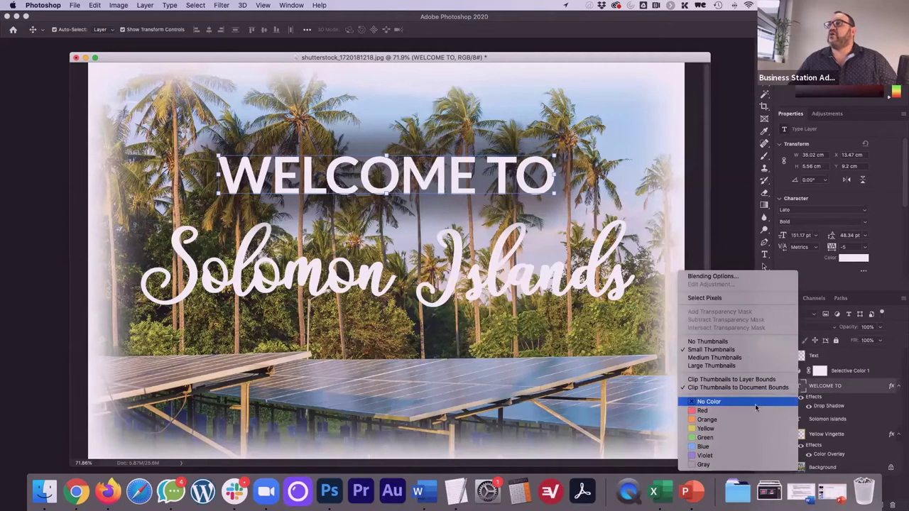
click(816, 391)
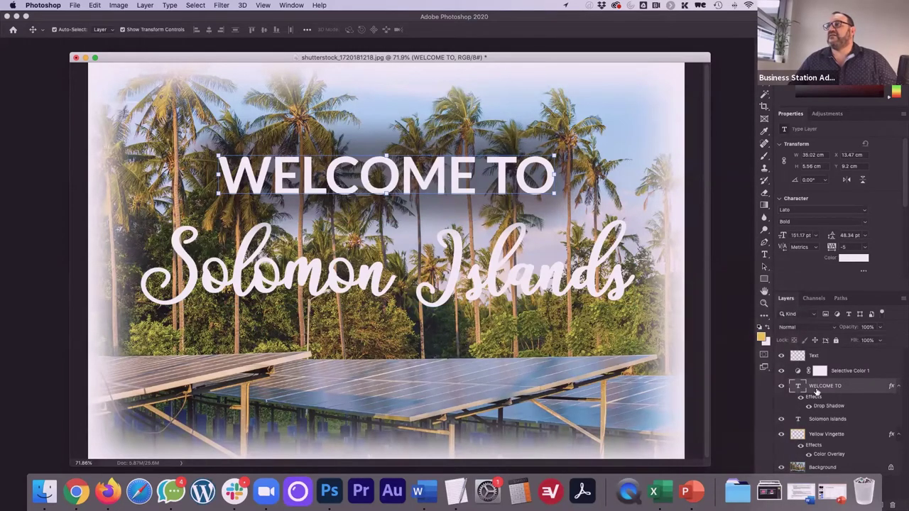
right_click(800, 386)
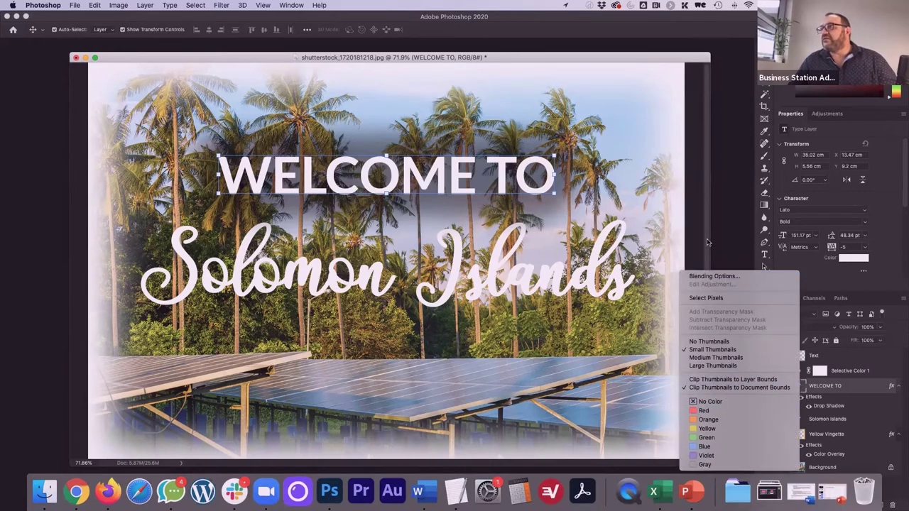
click(726, 250)
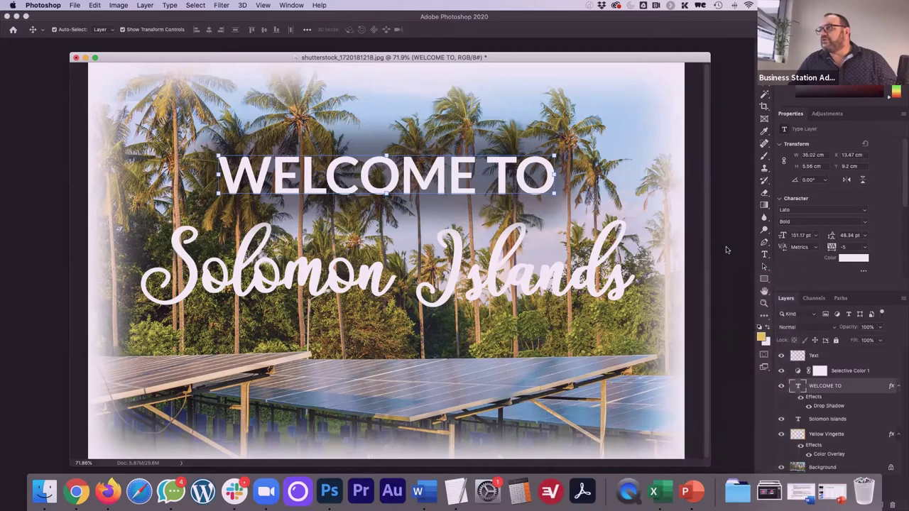
Copy the layer style of the WELCOME TO layer and paste it onto the Solomon Islands layer
right_click(849, 387)
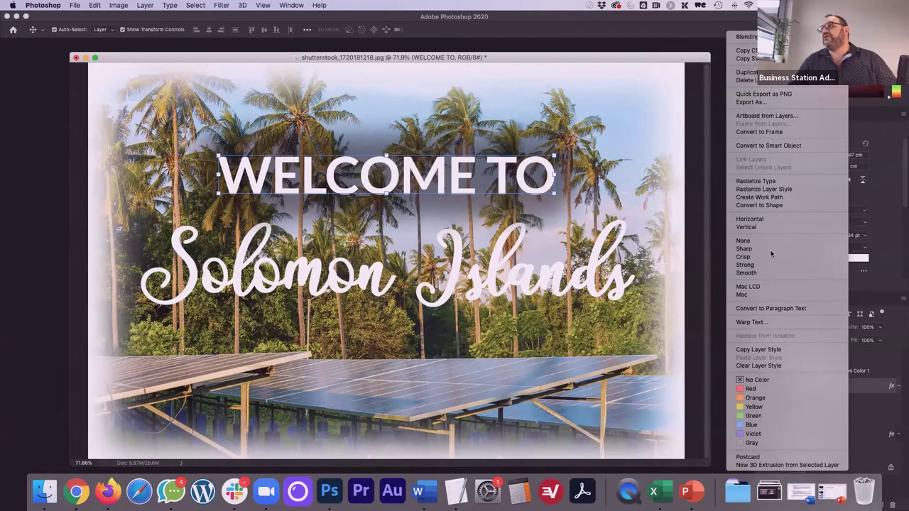
click(743, 350)
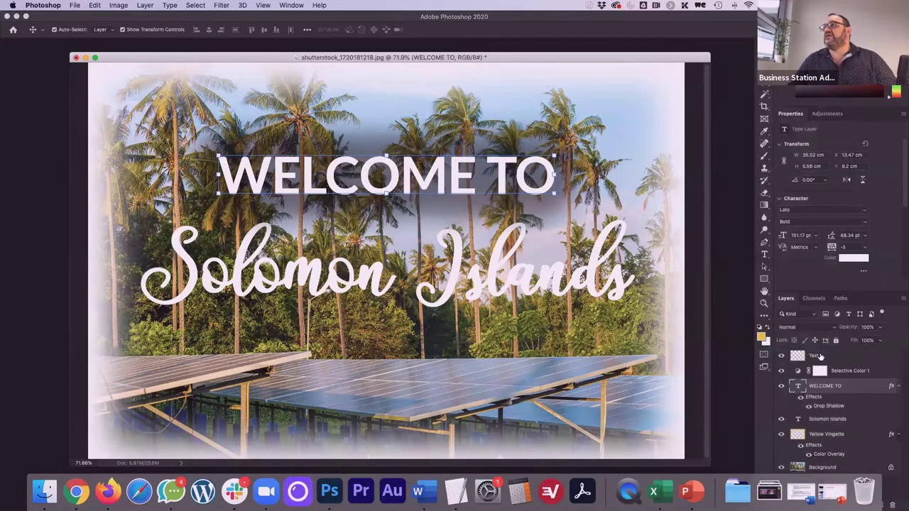
click(822, 420)
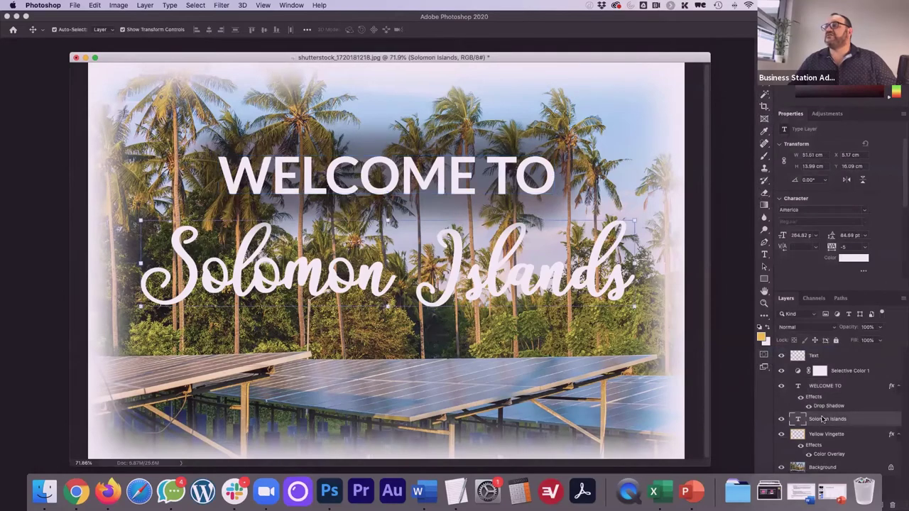
right_click(822, 420)
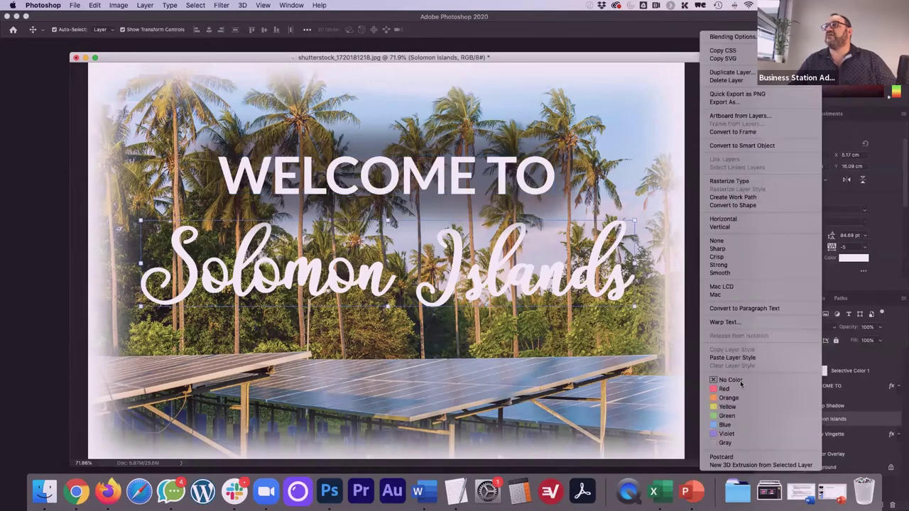
click(745, 357)
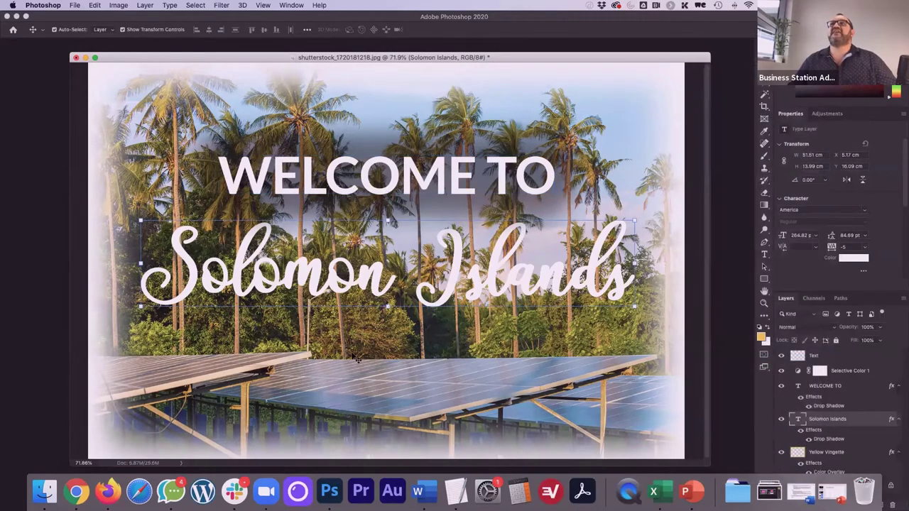
Delete the unneeded Text layer and the Selective Color 1 adjustment layer
click(572, 426)
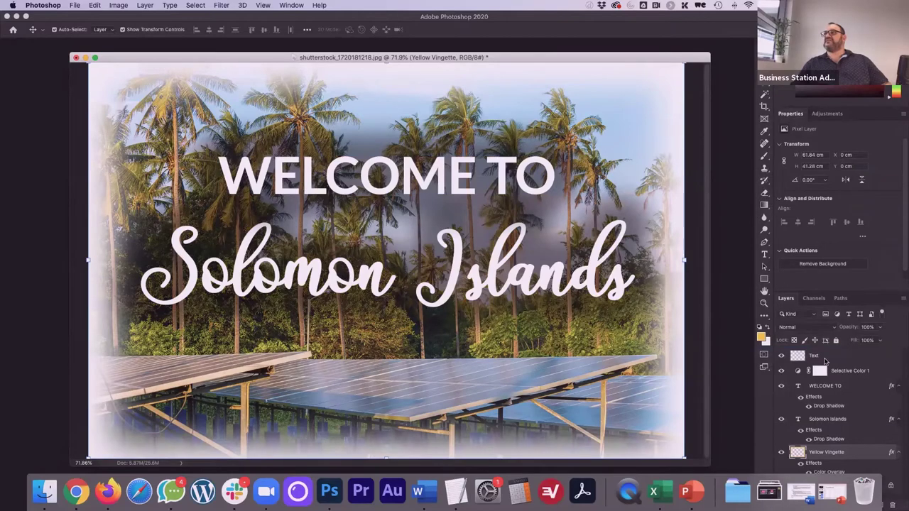
right_click(824, 360)
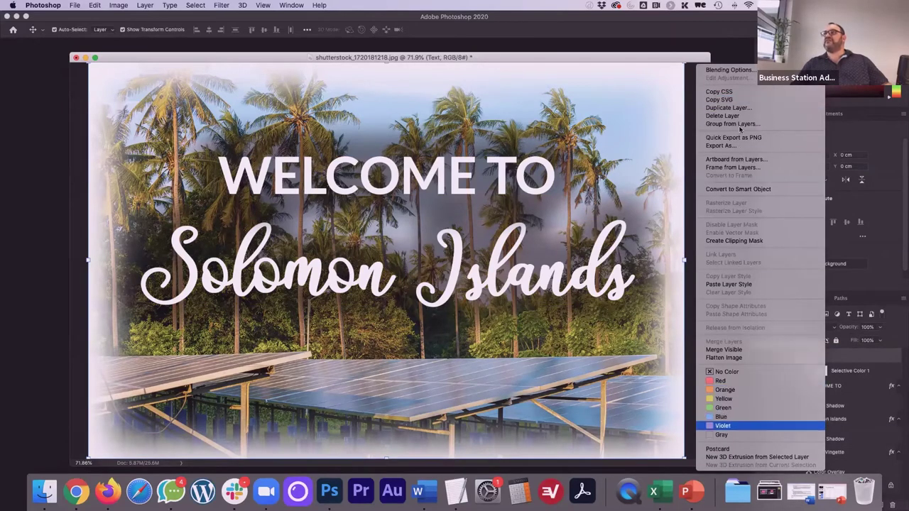
click(738, 115)
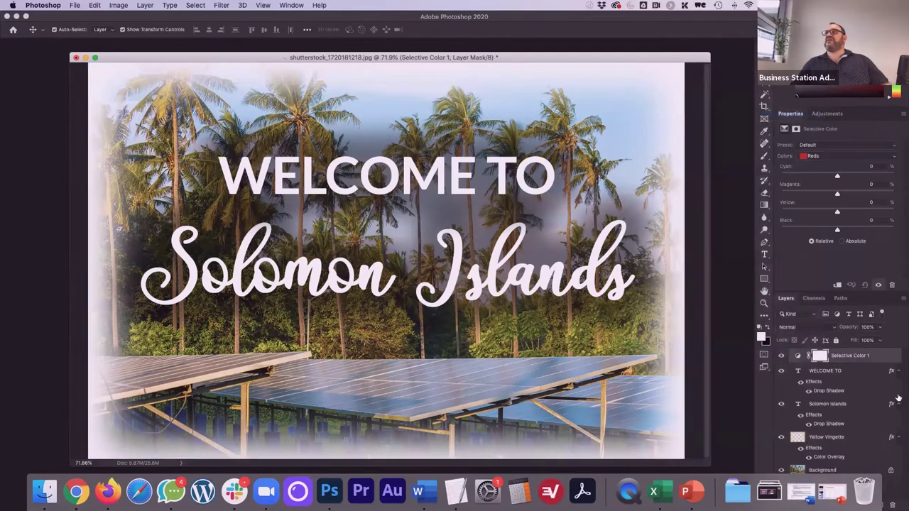
right_click(844, 359)
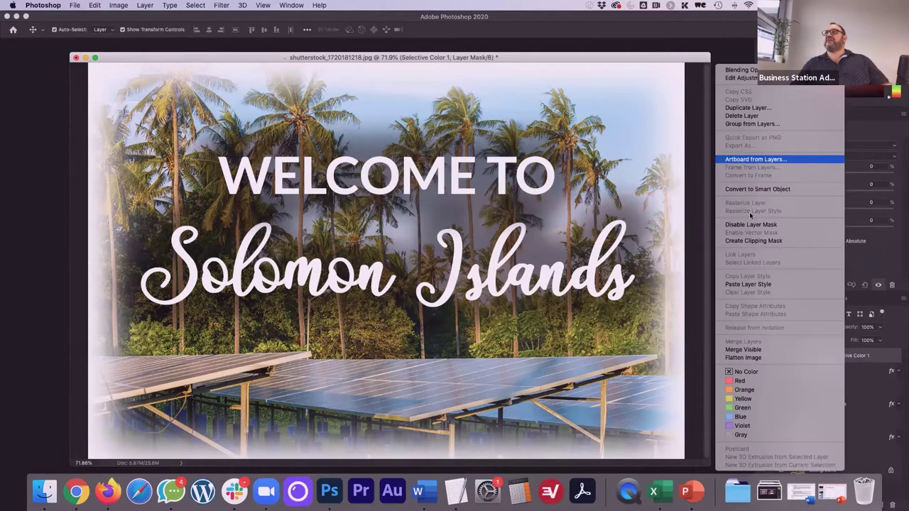
click(741, 115)
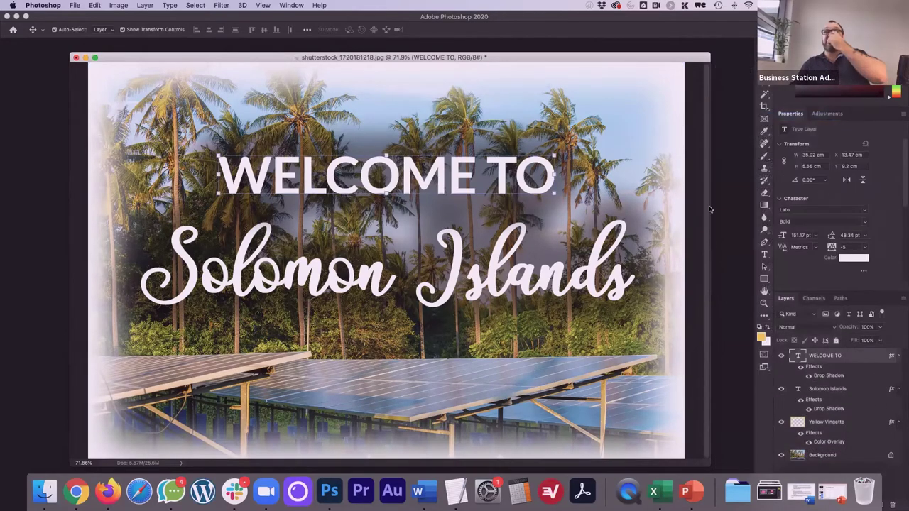
Move the Solomon Islands text down about 3.5 cm and the WELCOME TO text down about 4 cm, keeping them centred
click(615, 98)
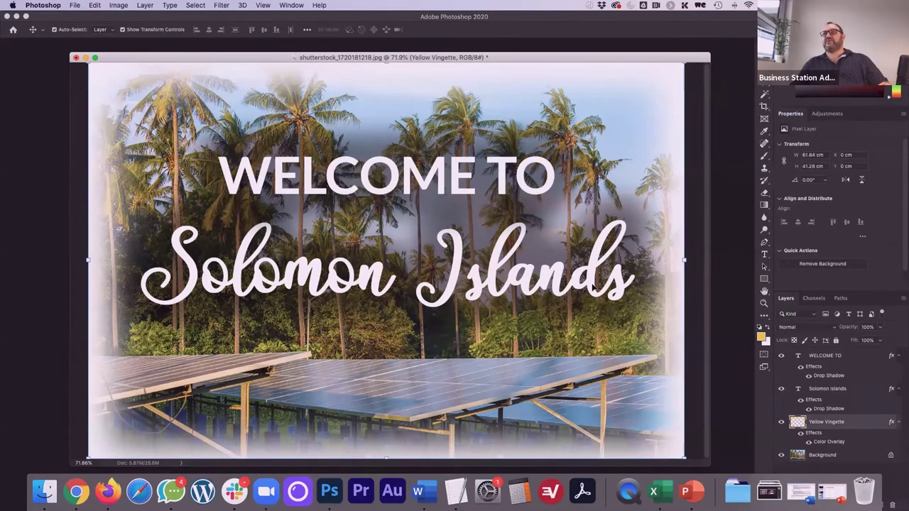
scroll(680, 192, down, 3)
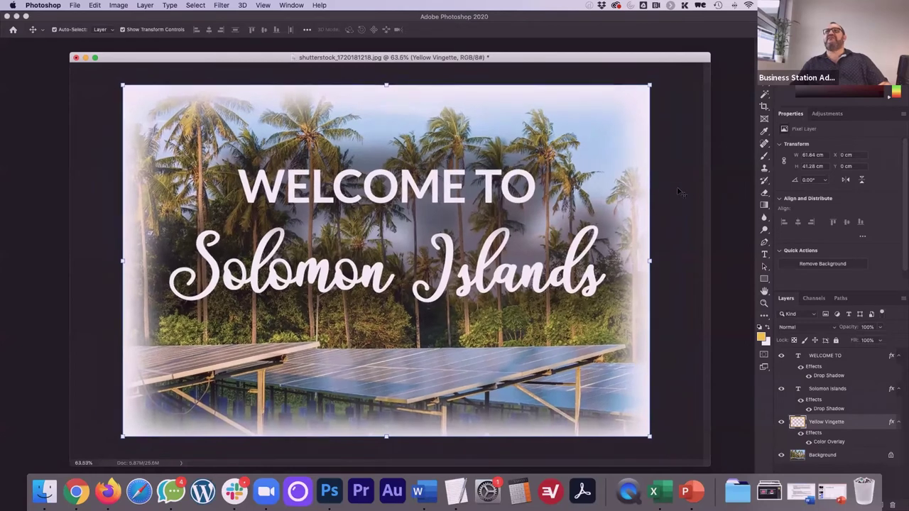
click(679, 191)
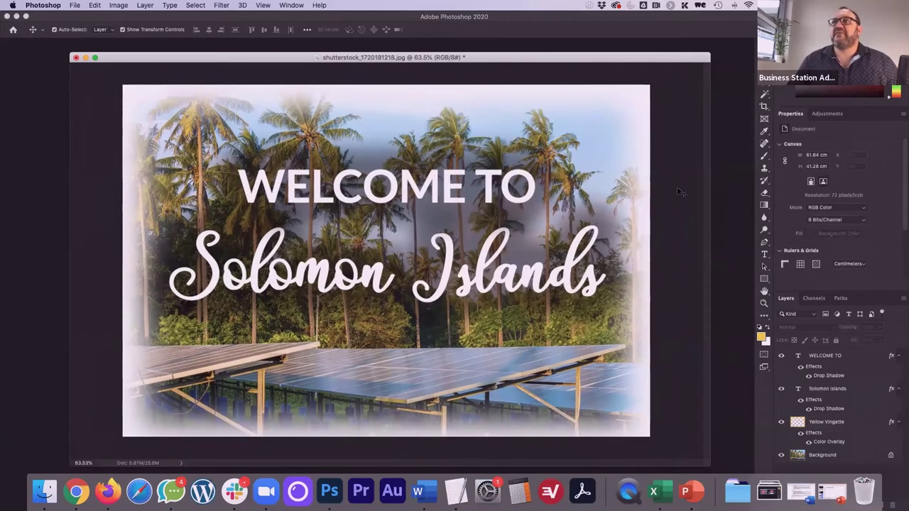
drag(360, 285, 366, 313)
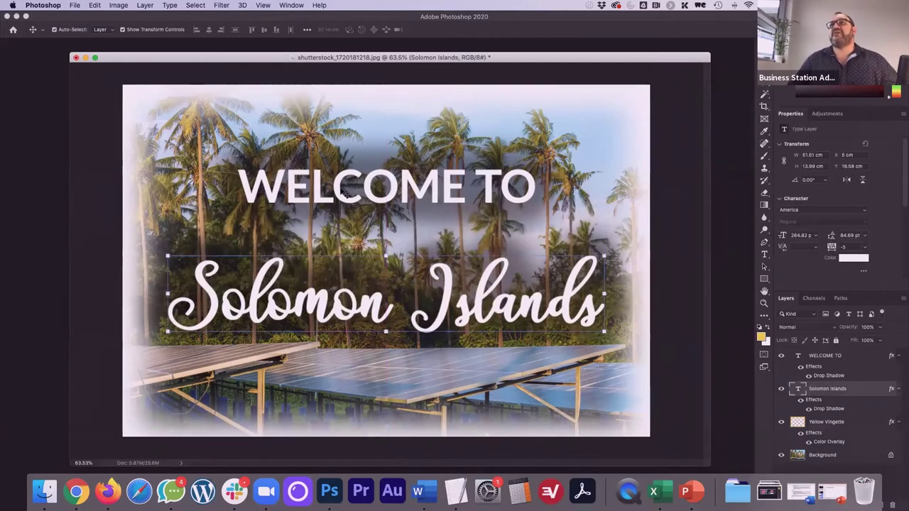
drag(344, 193, 342, 225)
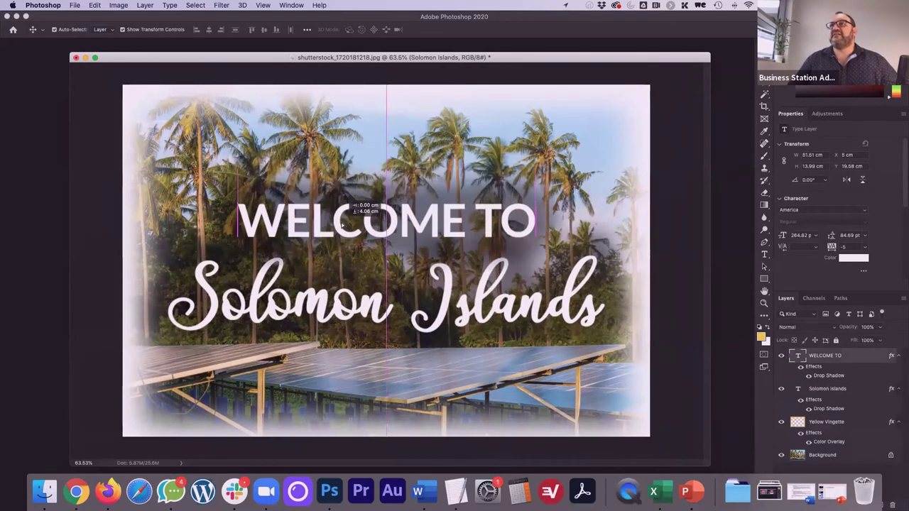
click(522, 153)
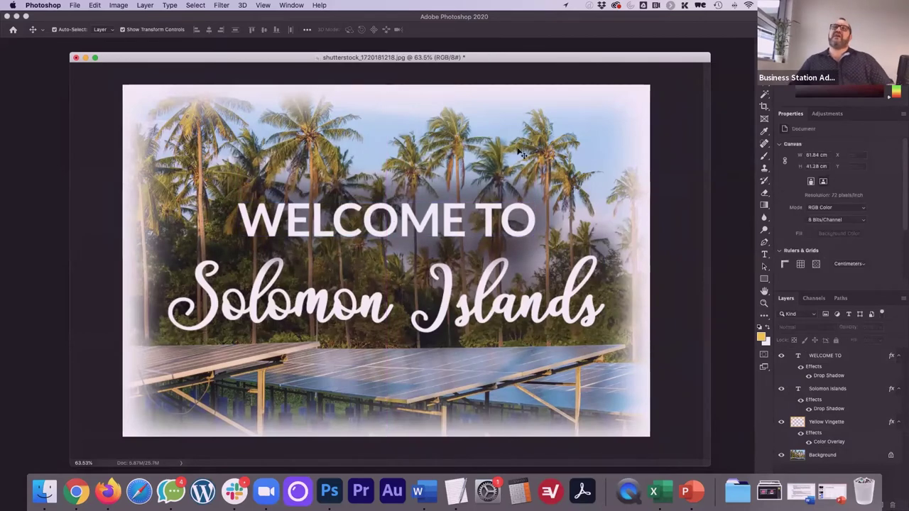
Scale the WELCOME TO and Solomon Islands texts together to about 75%, centre them on the photo, and commit the transform
click(348, 221)
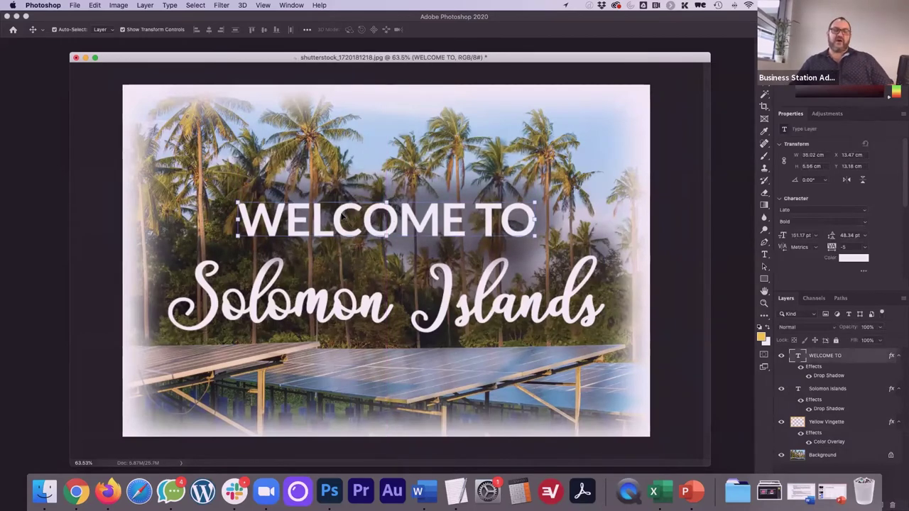
shift+click(327, 300)
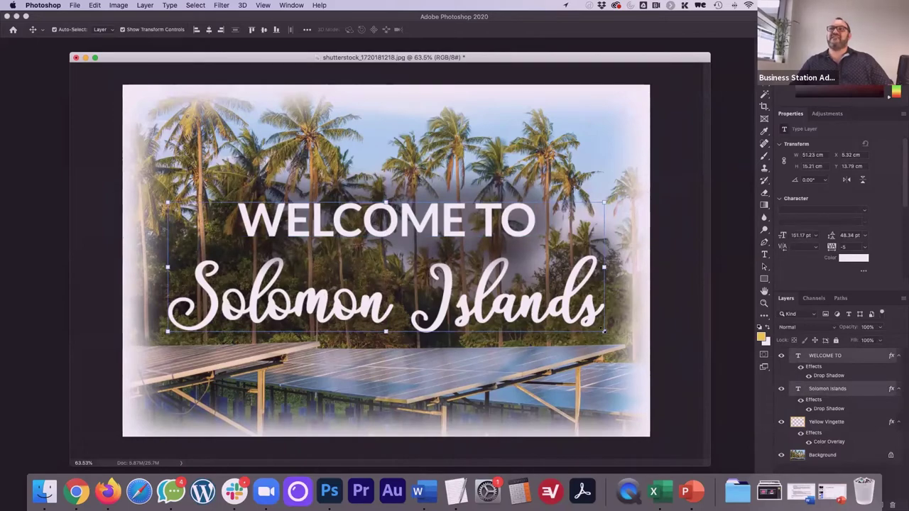
drag(604, 330, 494, 298)
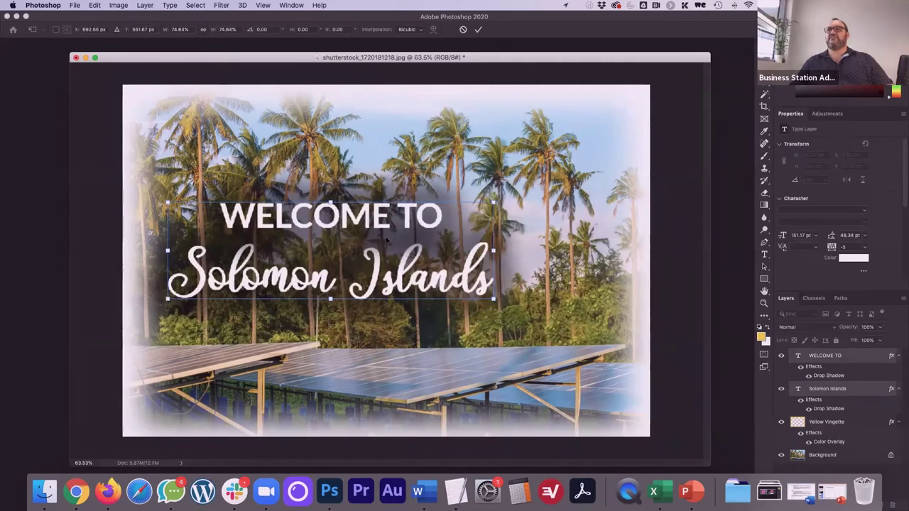
mouse_move(387, 240)
mouse_down()
mouse_move(382, 227)
mouse_move(401, 235)
mouse_move(383, 234)
mouse_move(388, 226)
mouse_up()
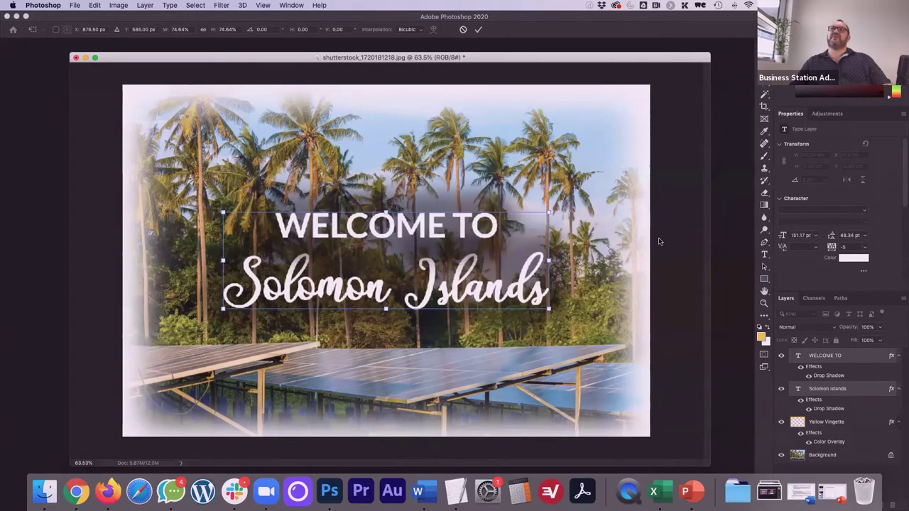
key(Return)
Hide and show the Yellow Vingette layer to compare the photo with and without the vignette
key(super+0)
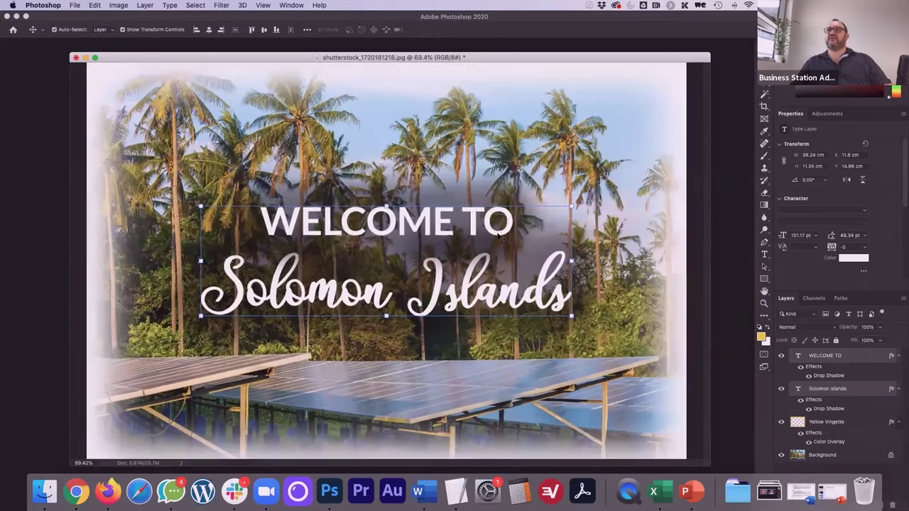
key(super+equal)
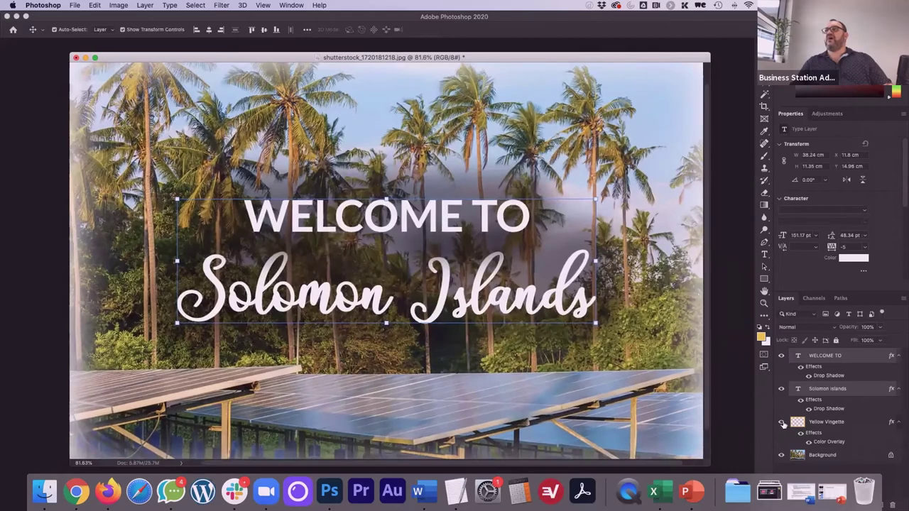
key(super+0)
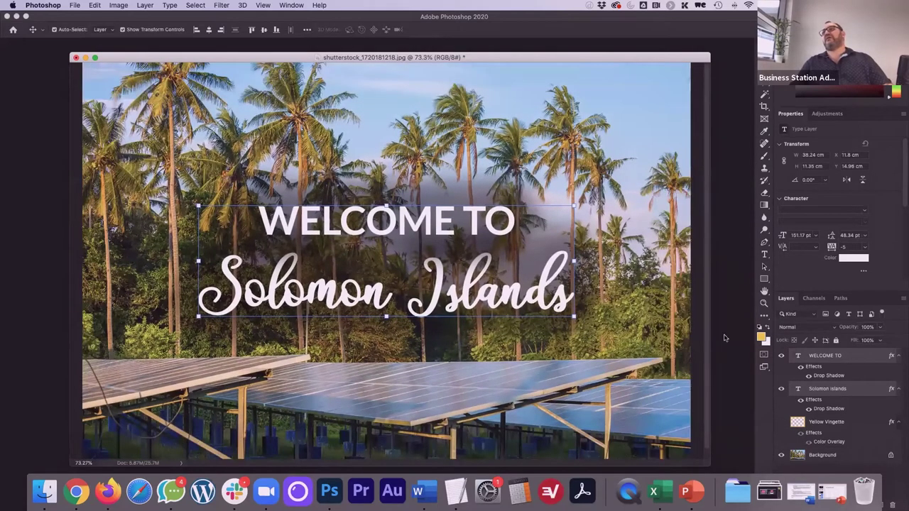
click(778, 428)
click(781, 422)
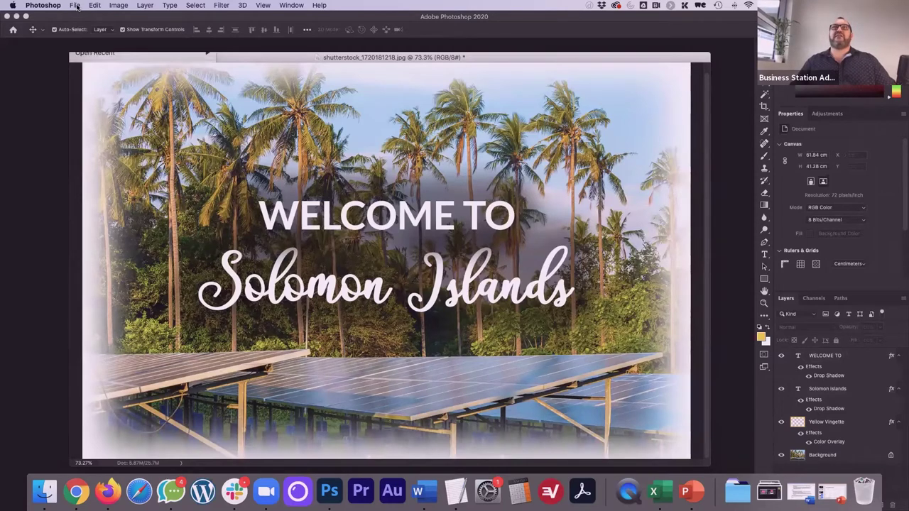
Open the Export As settings for the photo and set the JPG scale to 50% and the quality to 80%
click(76, 6)
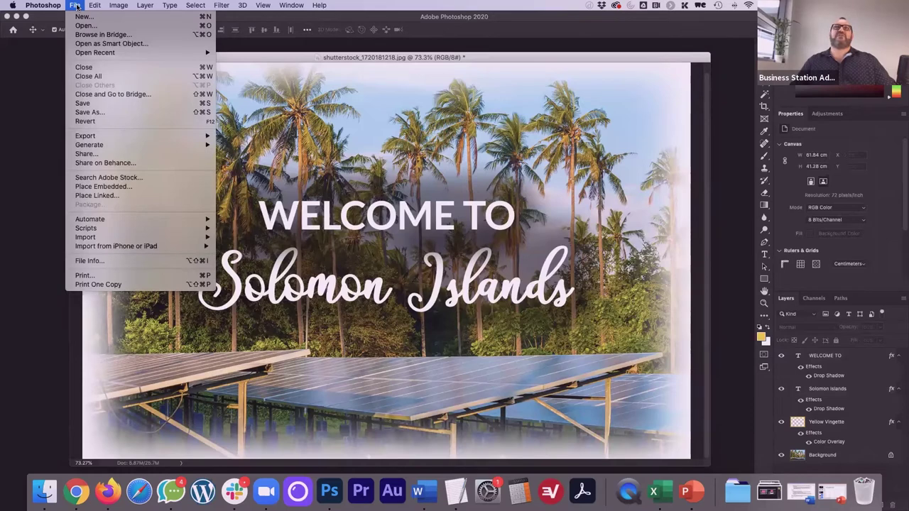
mouse_move(117, 138)
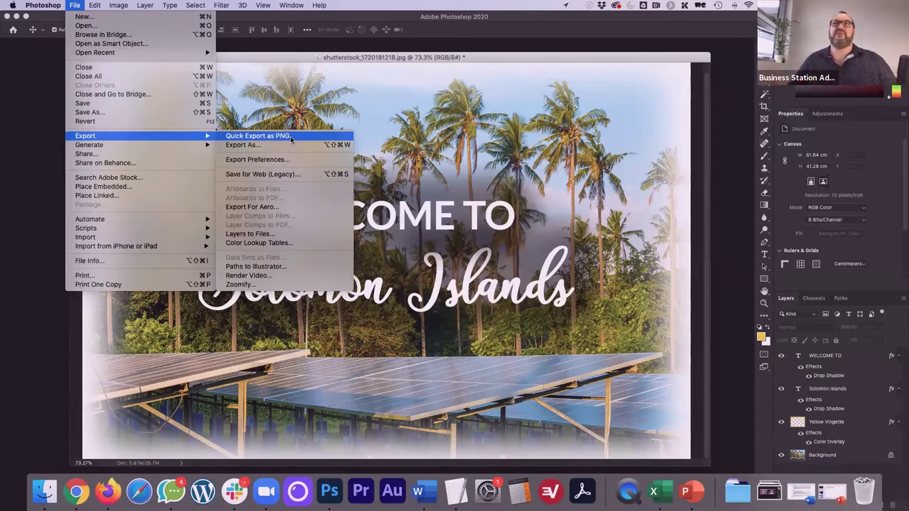
click(250, 145)
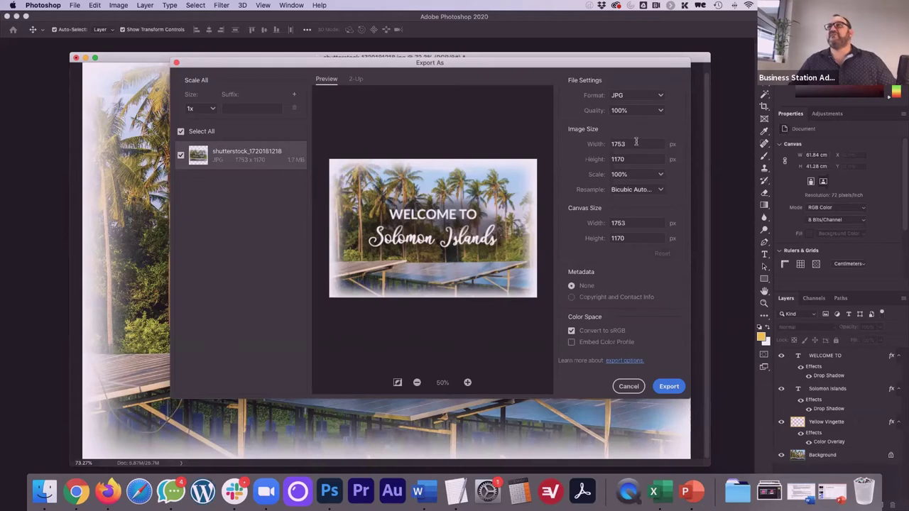
drag(636, 142, 600, 143)
click(660, 176)
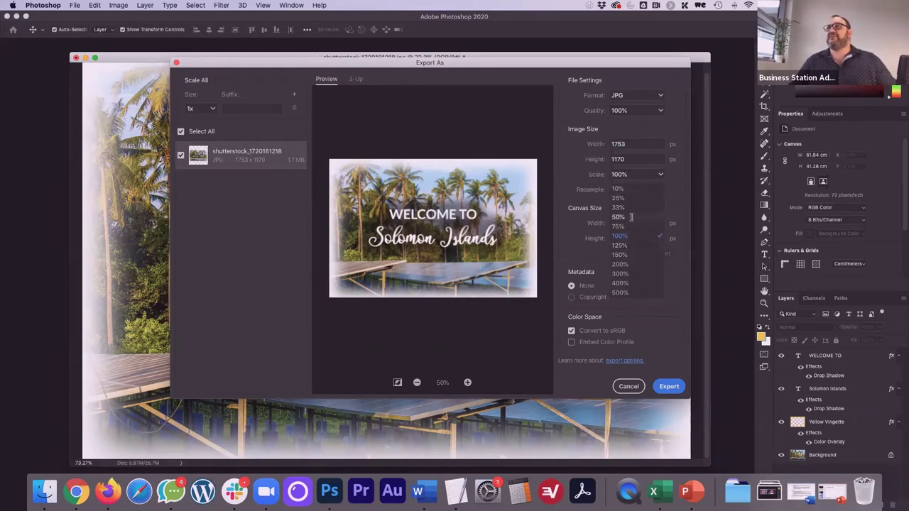
click(631, 216)
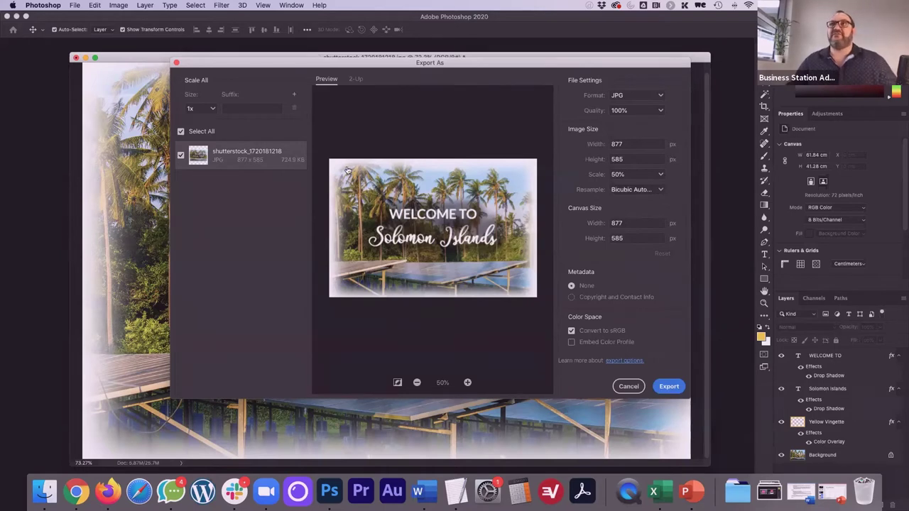
click(661, 113)
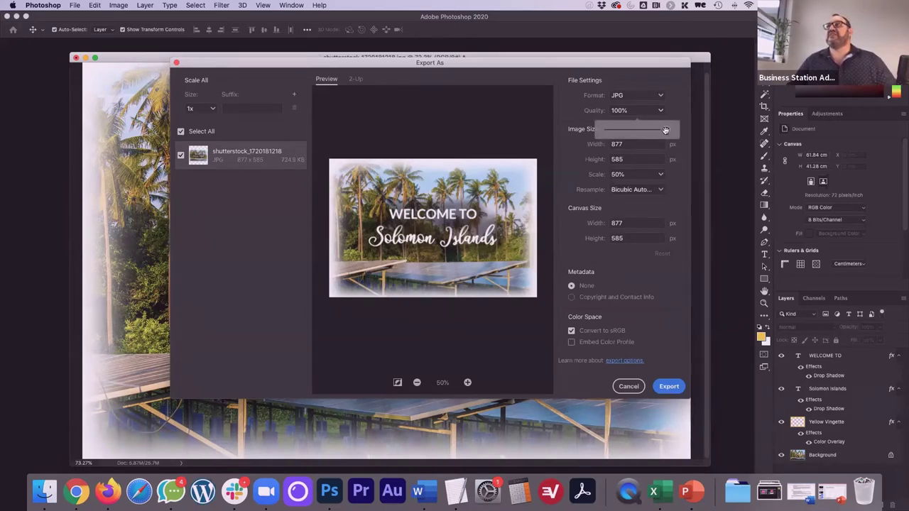
drag(665, 130, 657, 135)
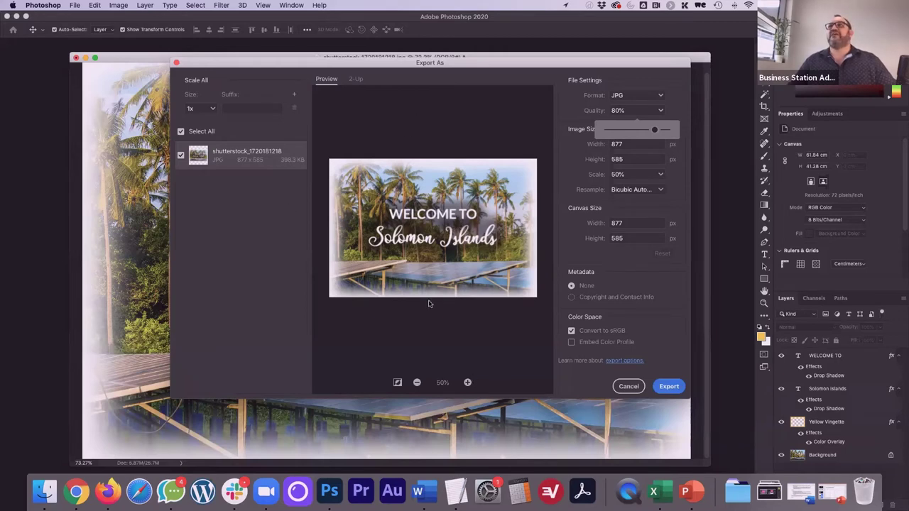
Examine the export preview's text and palm trees at 200% and 100% magnification to judge the compressed image quality
click(467, 383)
click(467, 383)
click(467, 382)
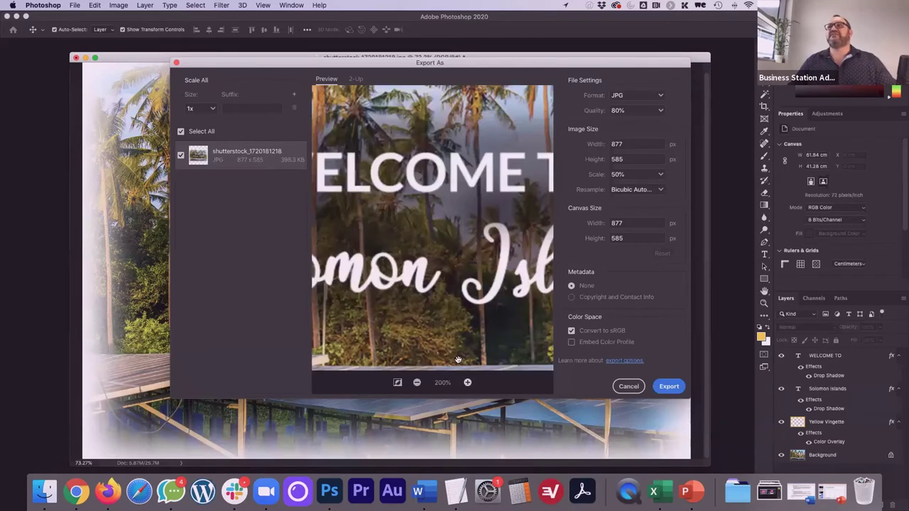
drag(390, 276, 457, 365)
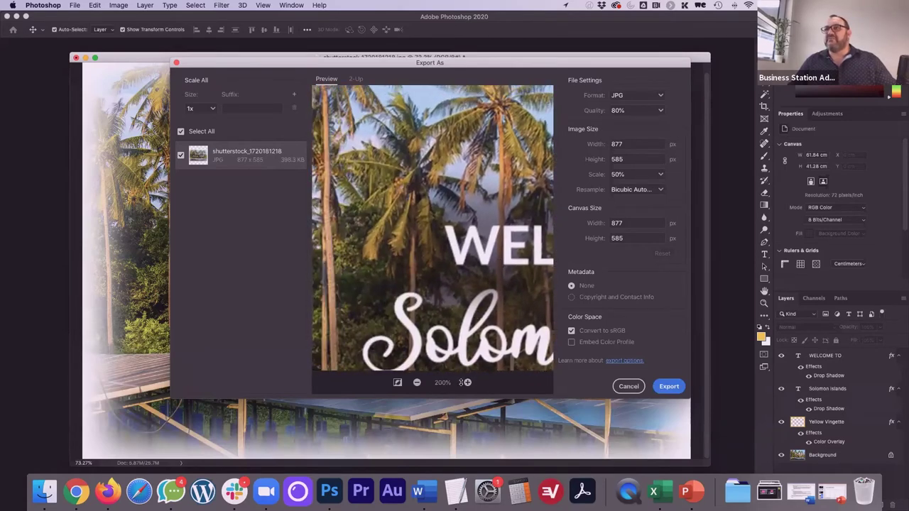
click(417, 382)
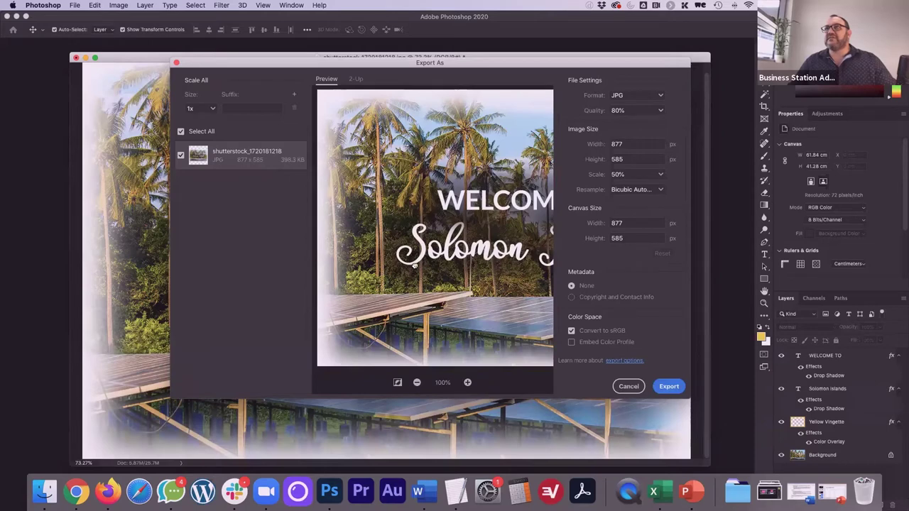
drag(434, 271, 468, 277)
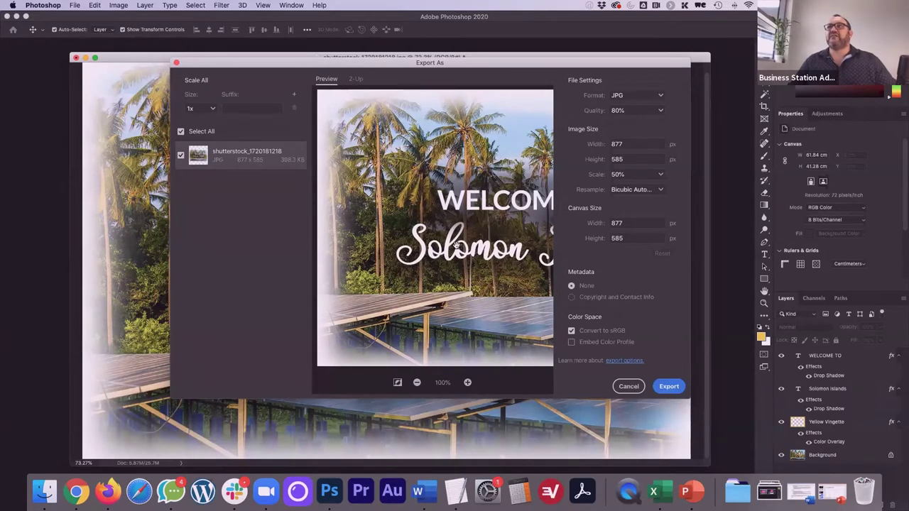
drag(455, 246, 277, 246)
drag(548, 187, 518, 187)
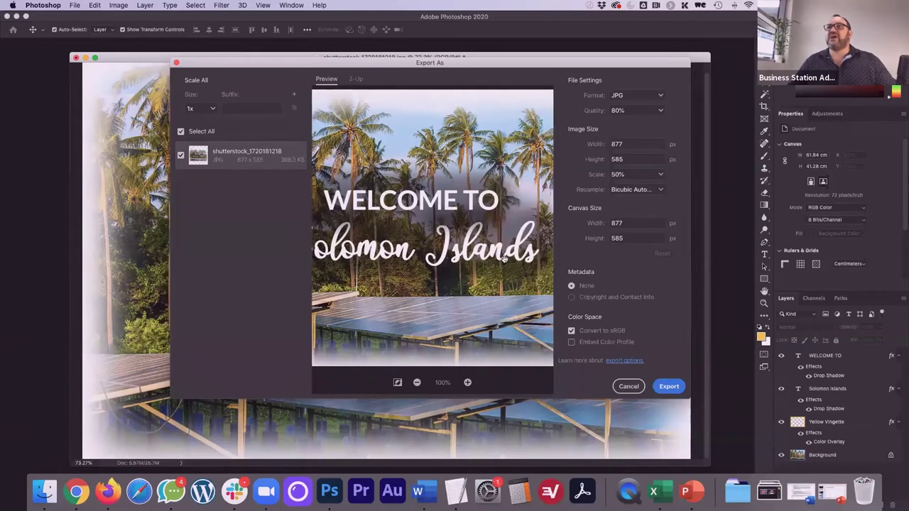
drag(504, 257, 469, 219)
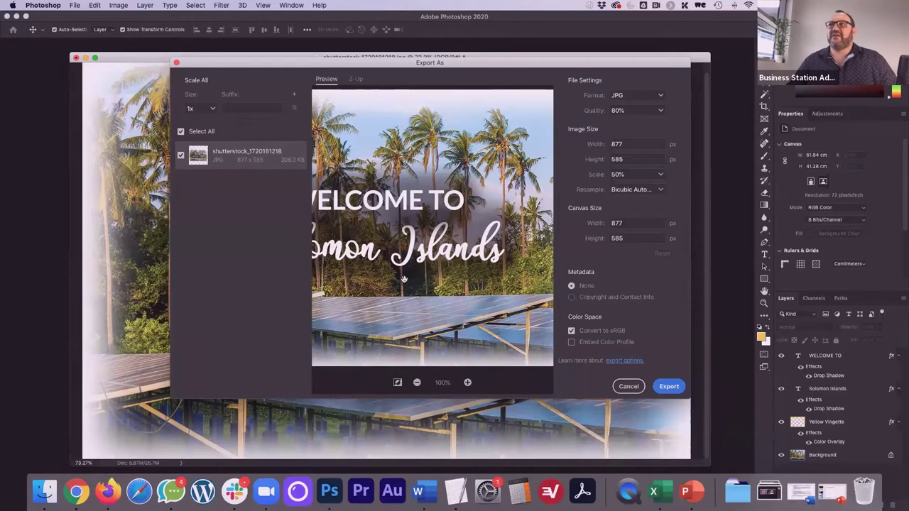
Export the image to the Downloads folder under the file name solomon-islands
click(670, 389)
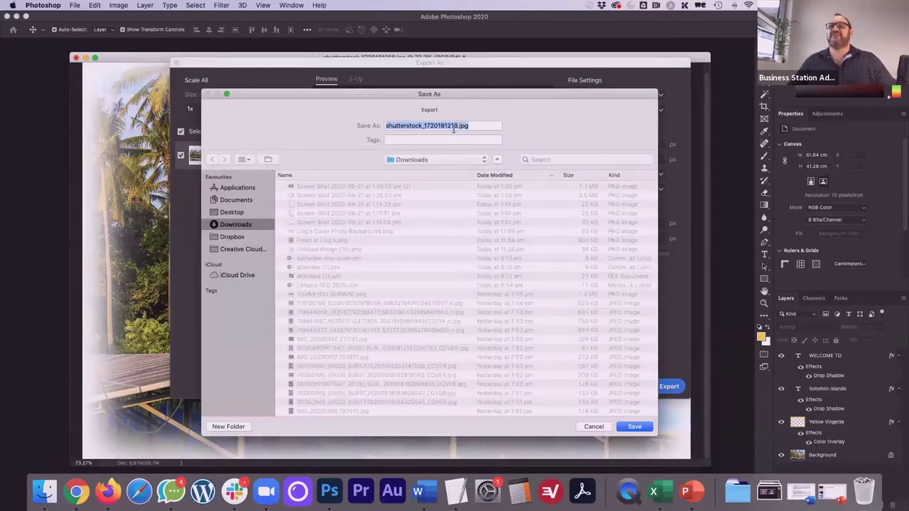
key(super+a)
text(solom)
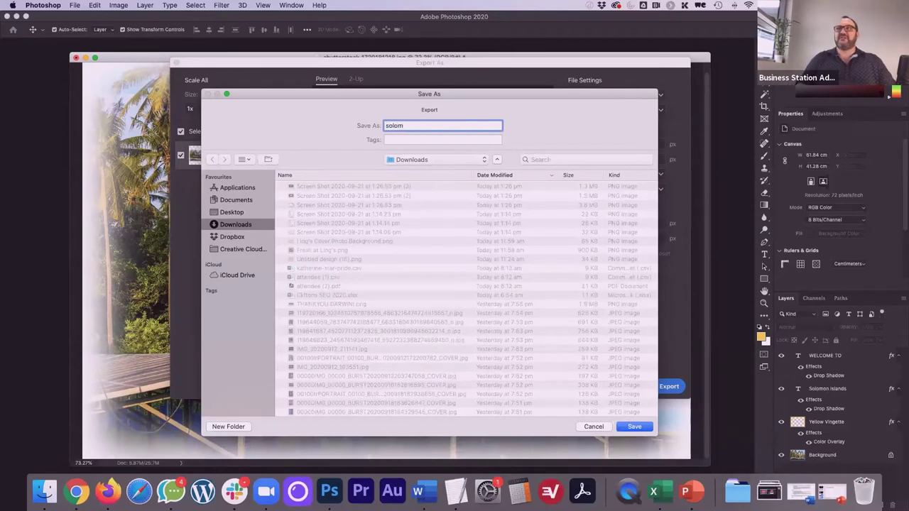
text(onsislands)
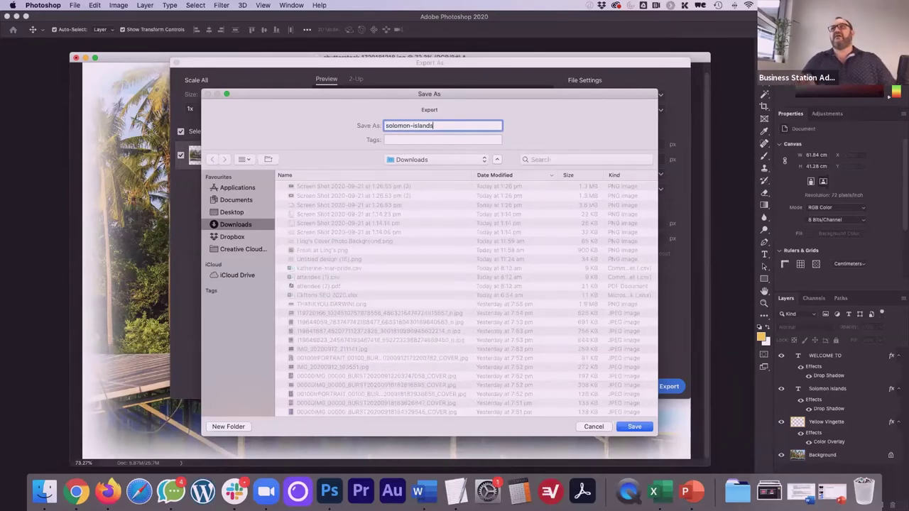
key(Return)
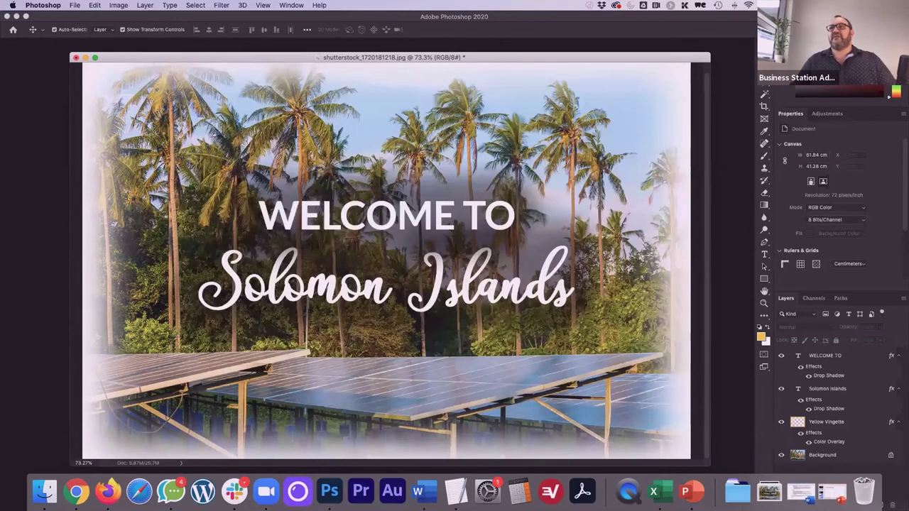
Switch to Finder, check the size of solomon-islands.jpg in the Downloads folder, and close the Finder window
click(44, 491)
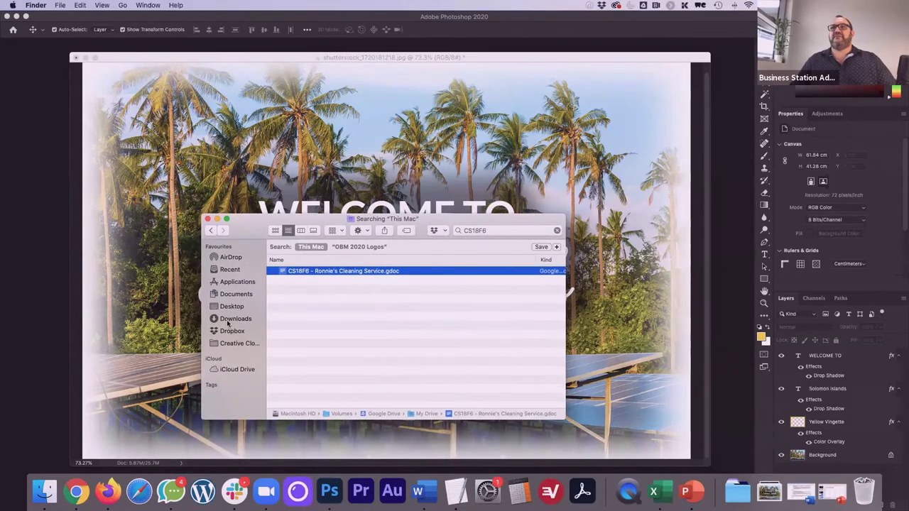
click(227, 320)
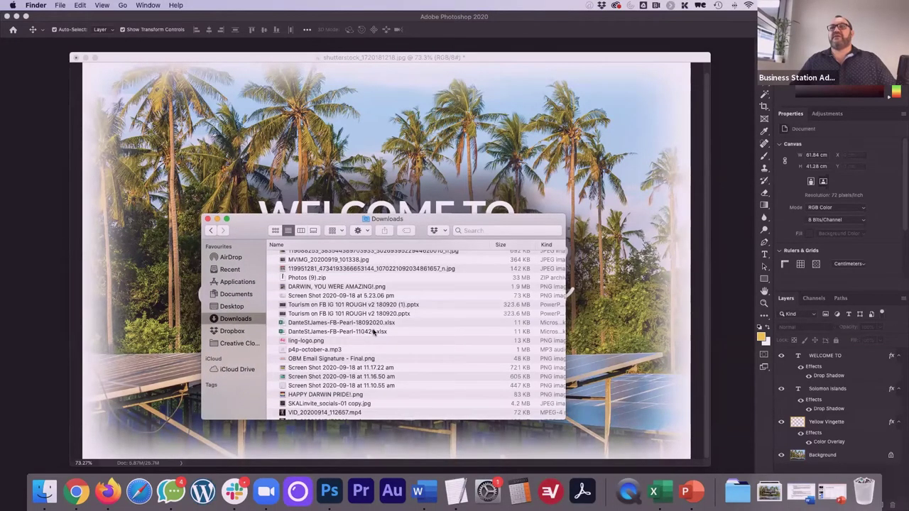
scroll(374, 331, up, 10)
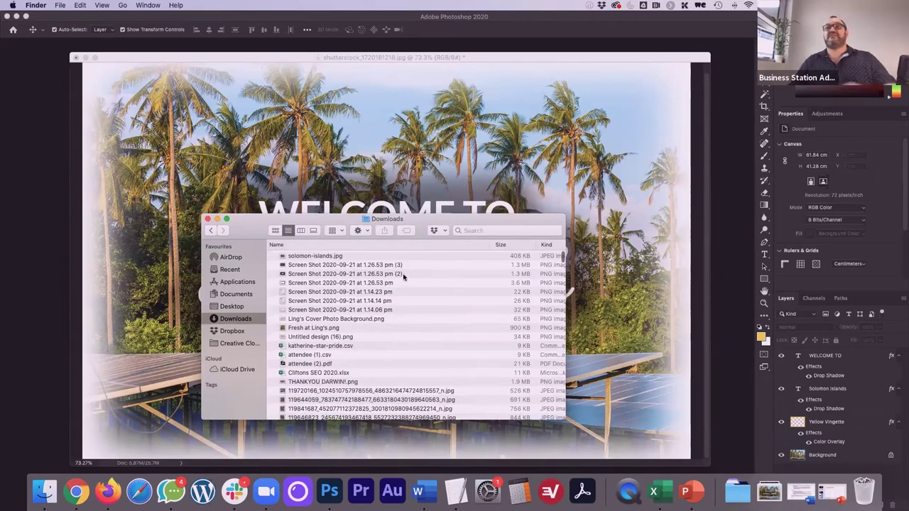
scroll(386, 282, right, 2)
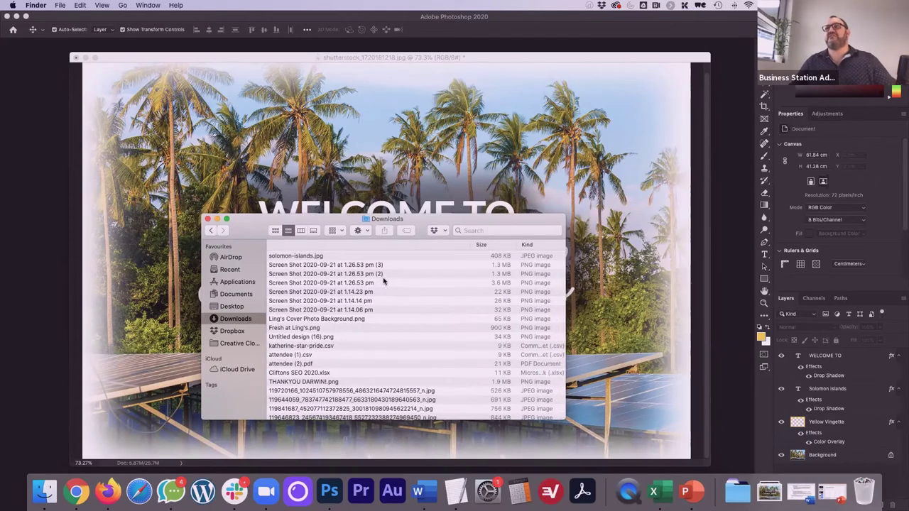
click(497, 256)
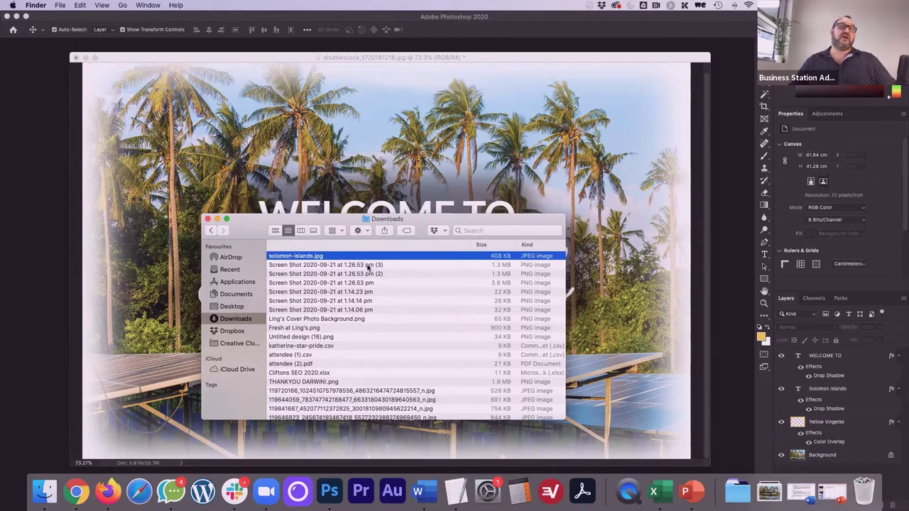
click(207, 219)
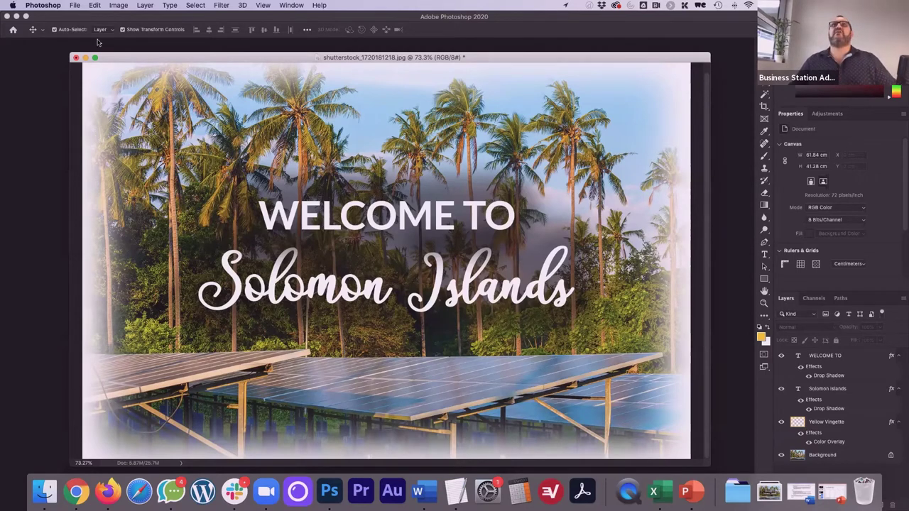
Keep the document open and save it with its layers in Photoshop format as shutterstock_1720181218.psd in the Downloads folder
click(76, 59)
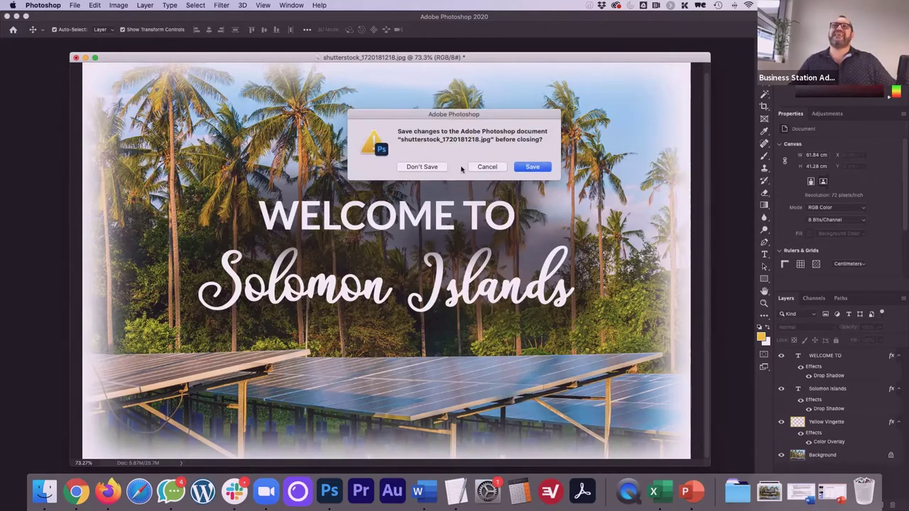
click(488, 168)
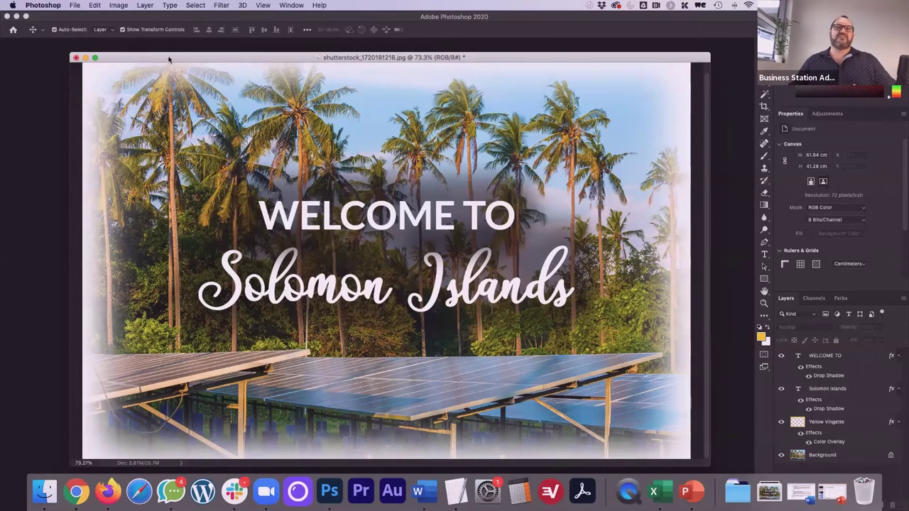
click(74, 6)
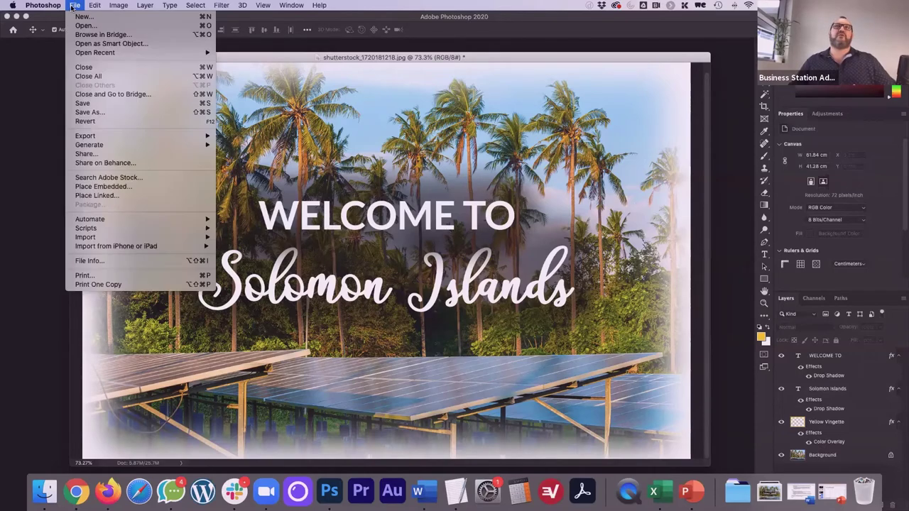
click(96, 112)
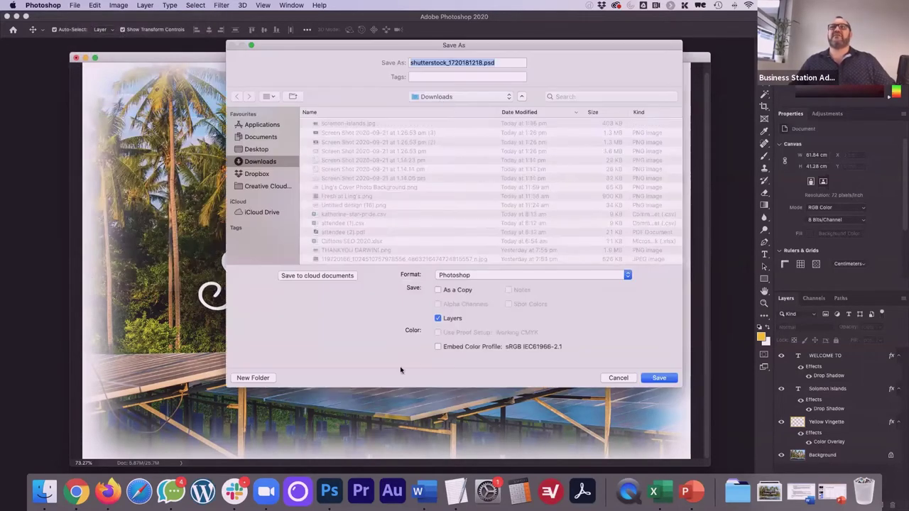
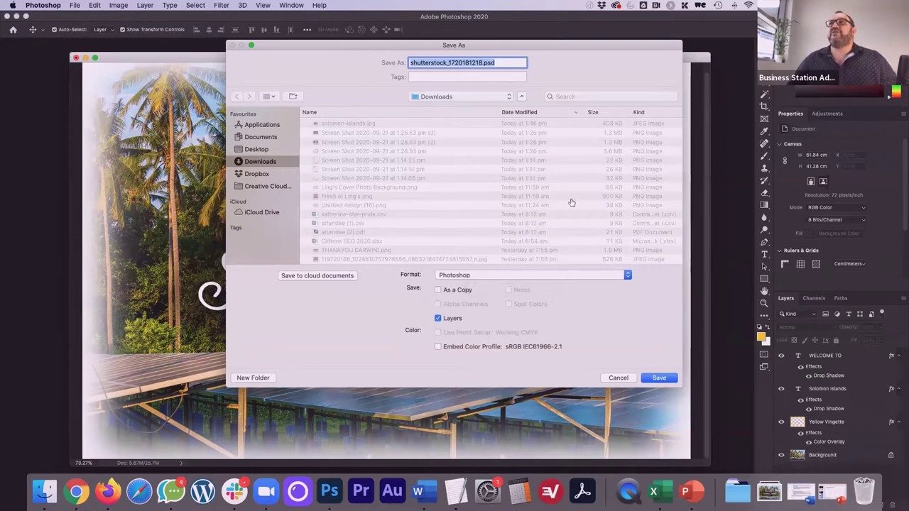
click(660, 377)
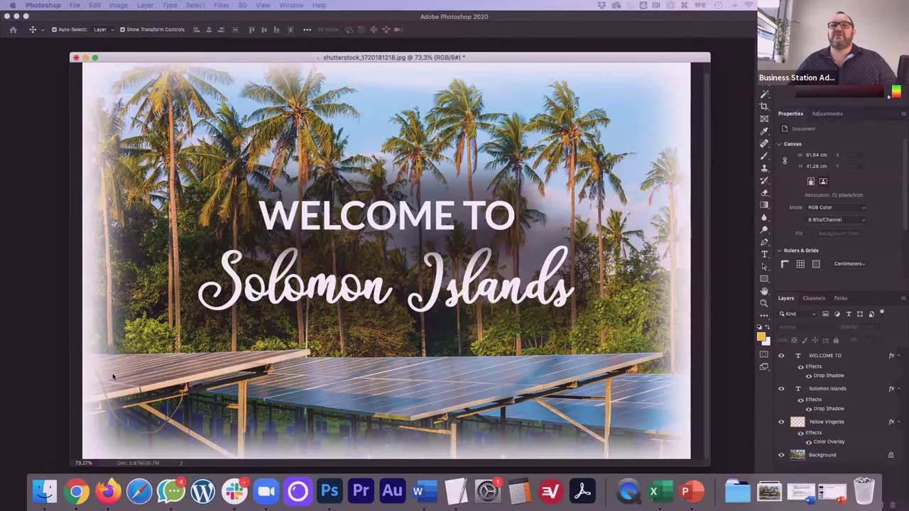
key(super+s)
click(346, 289)
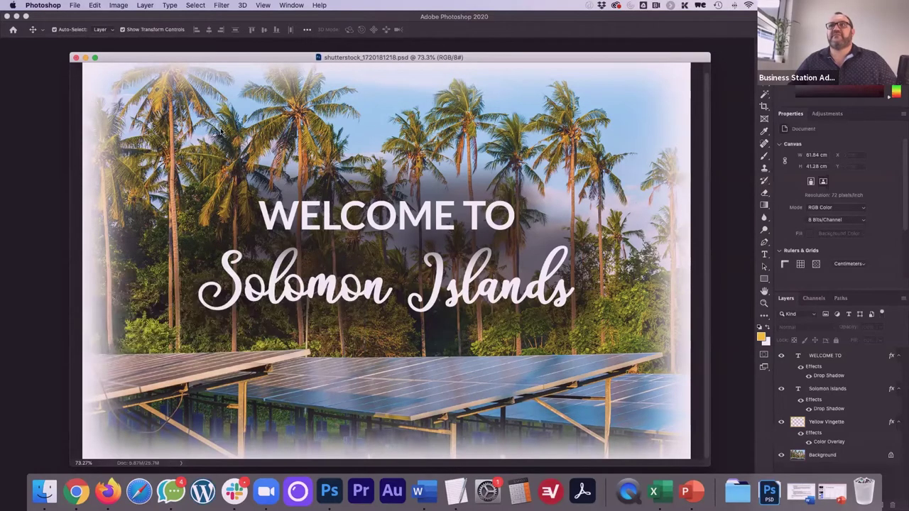
Close the document and reopen shutterstock_1720181218.psd from the Downloads folder
click(75, 59)
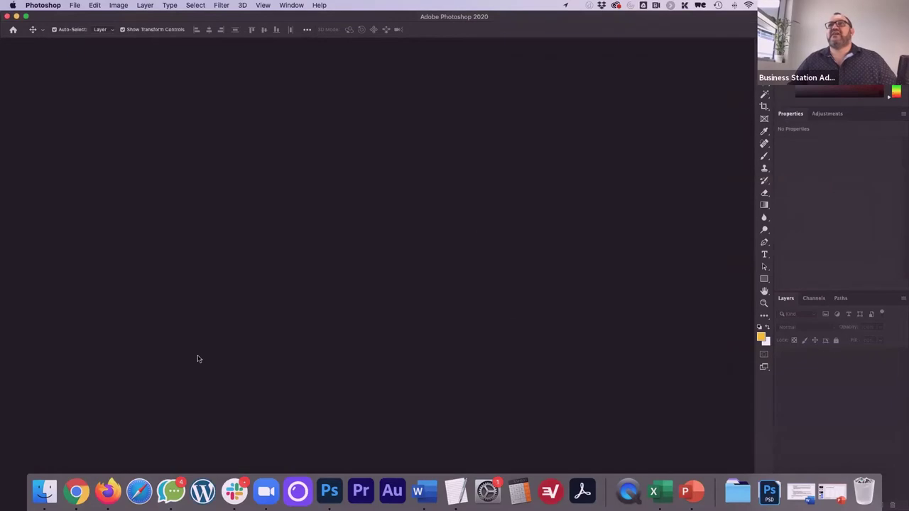
click(26, 226)
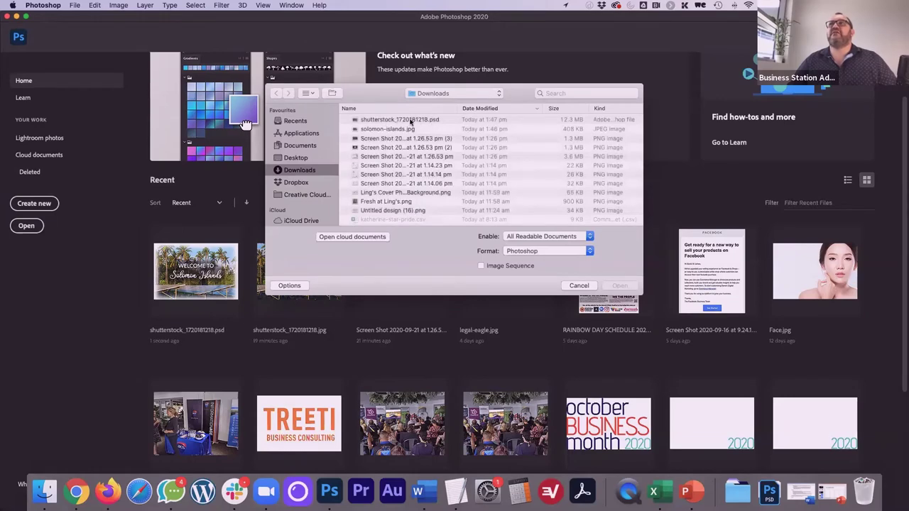
double_click(410, 122)
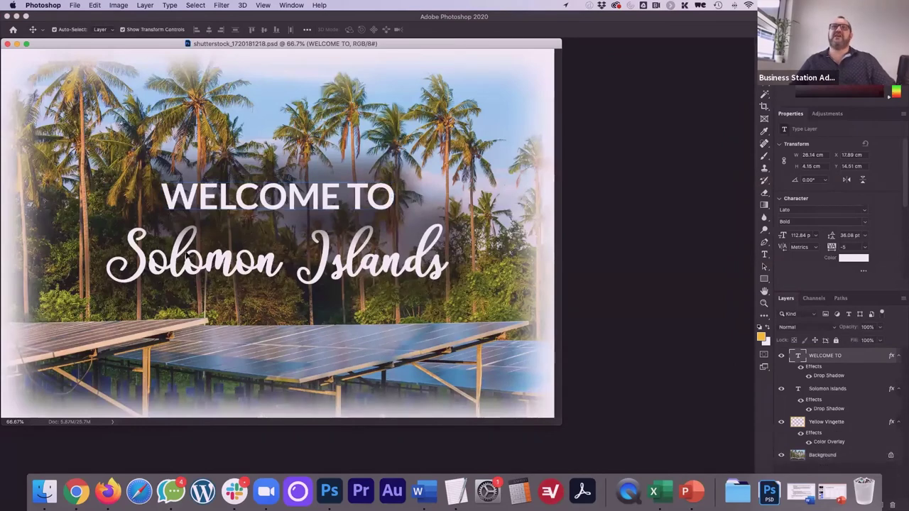
Replace the Solomon Islands text with Vanuatu and commit the text edit
double_click(186, 254)
text(Vanuatu)
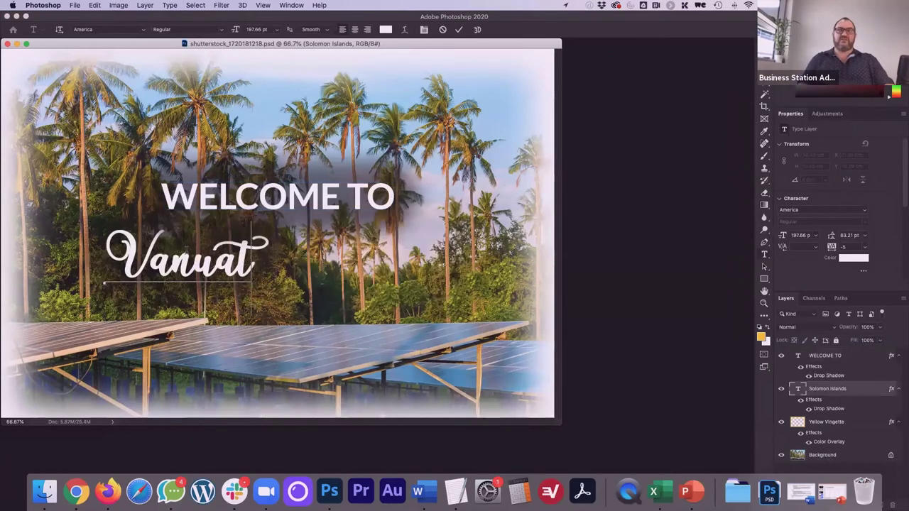
click(459, 29)
Enlarge the Vanuatu text to about 40 cm wide and 21.5 cm high, position it just below WELCOME TO, and commit the transform
key(v)
drag(278, 276, 461, 326)
drag(249, 279, 254, 290)
click(478, 29)
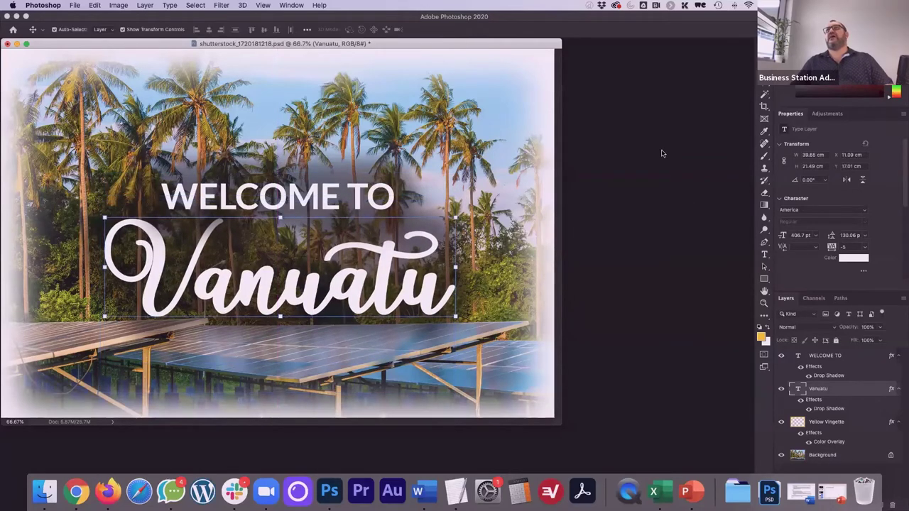
click(75, 6)
mouse_move(81, 135)
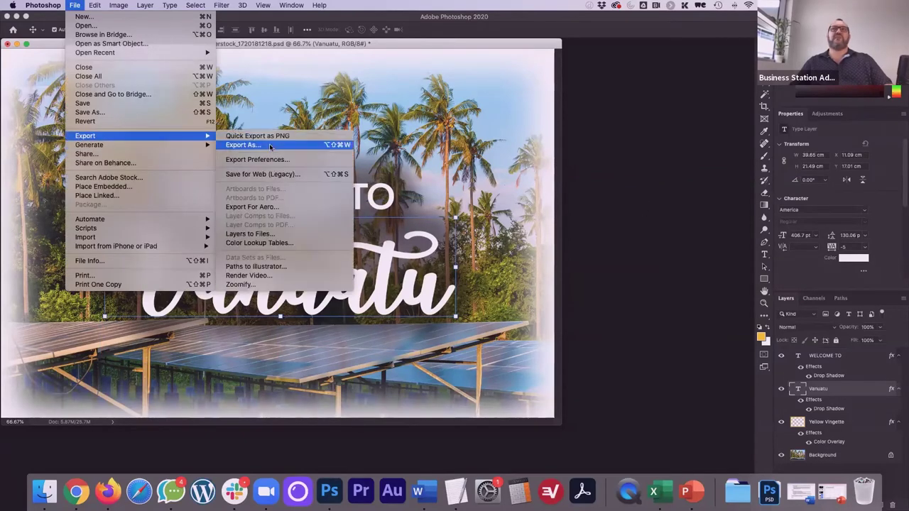
click(395, 46)
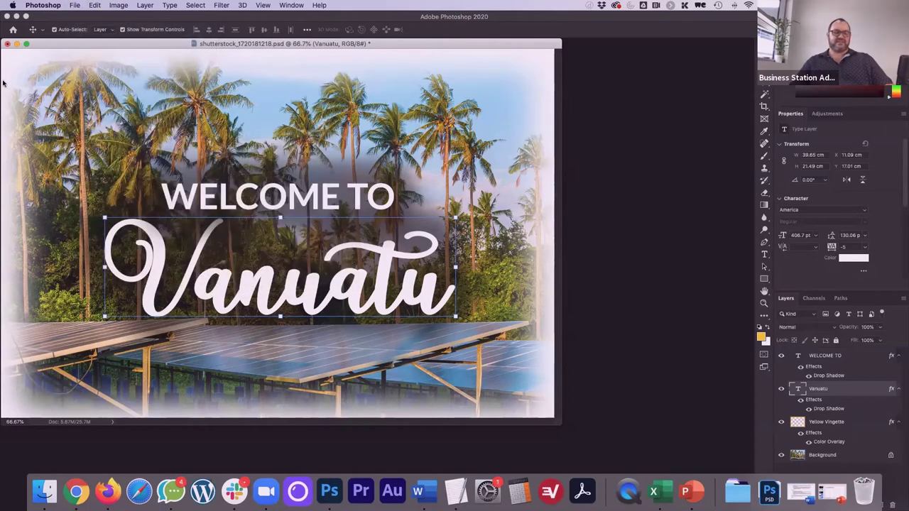
Save the document with its layers in Photoshop format as vanuatu.psd in the Downloads folder, with compatibility maximized, and close it
click(74, 6)
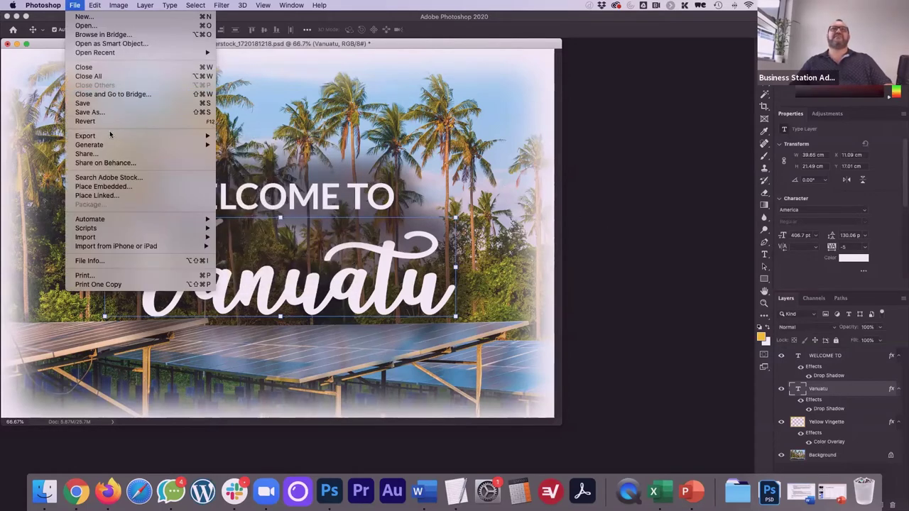
click(98, 112)
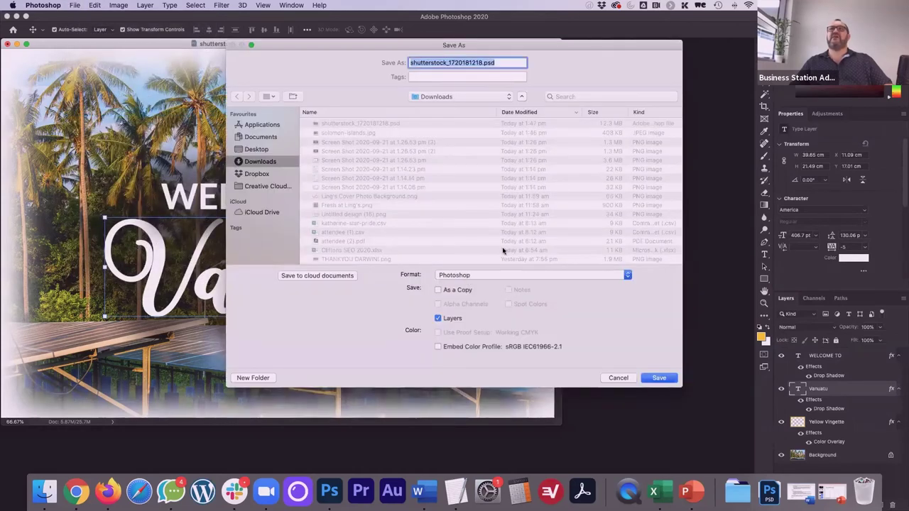
drag(481, 64, 372, 65)
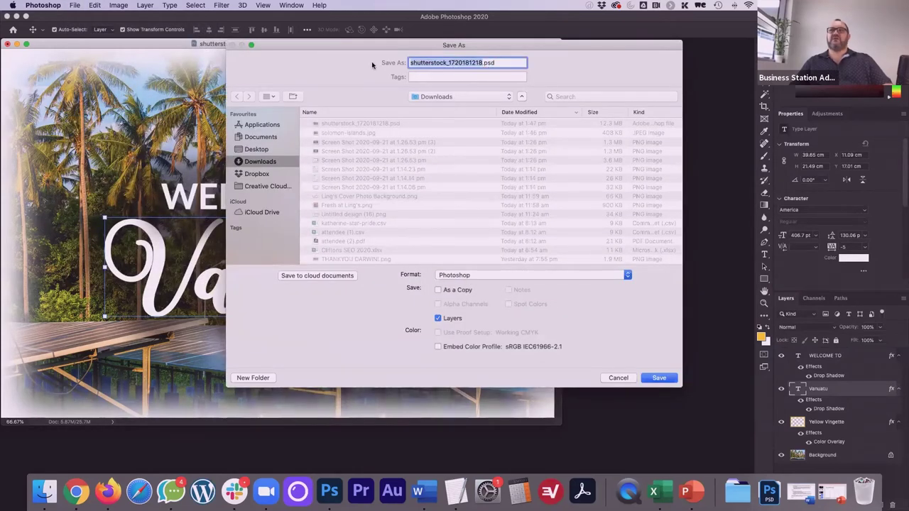
text(vanuatu)
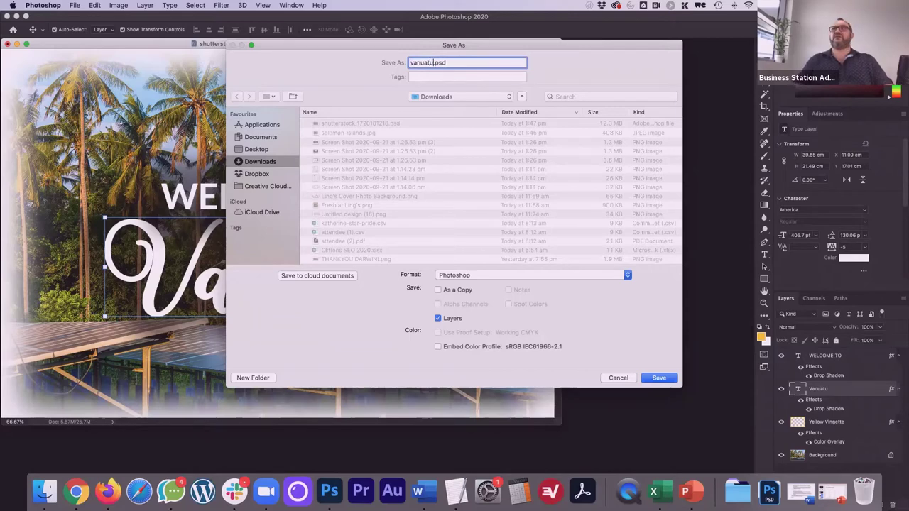
key(Return)
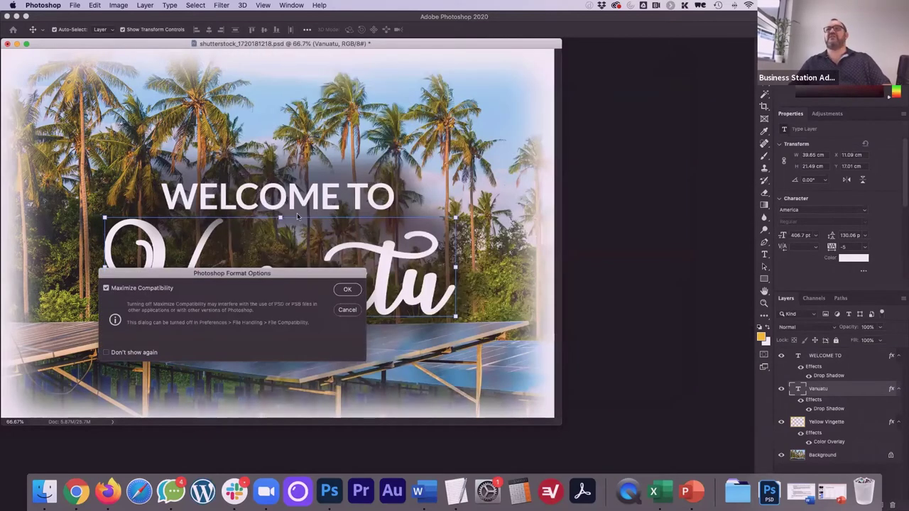
click(348, 291)
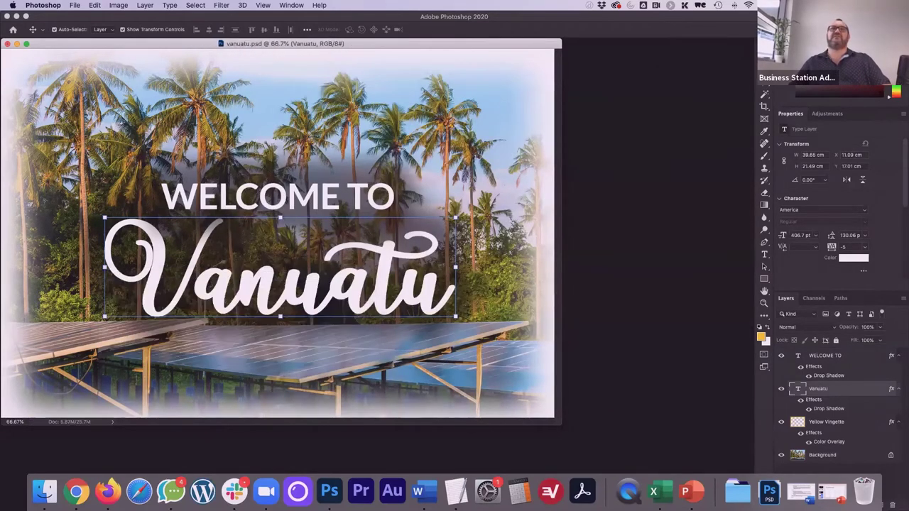
click(7, 44)
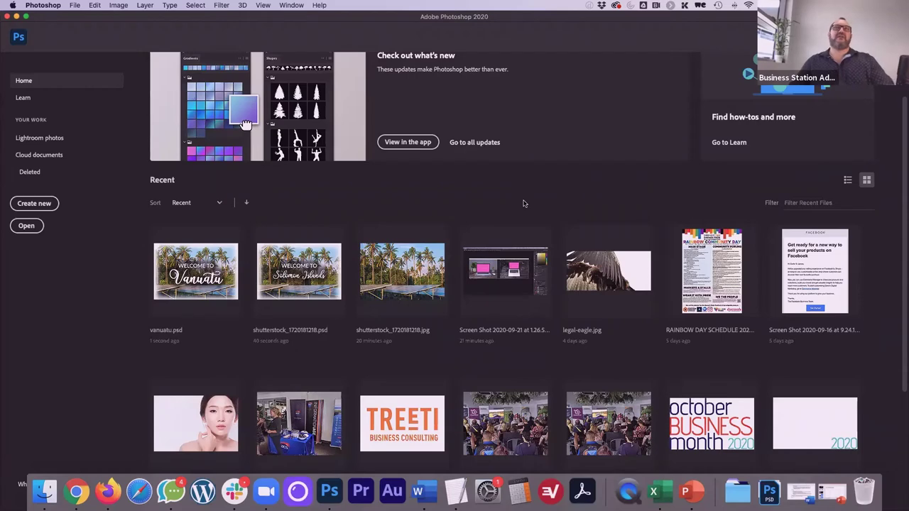
Search the whole Mac for the presenter's profile photo, open the JPG, and place its window near the middle of the workspace
click(29, 227)
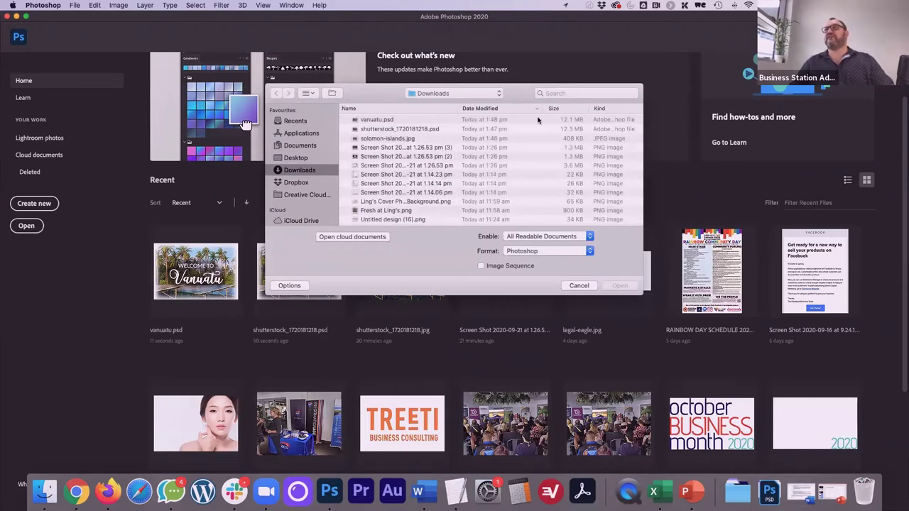
click(595, 94)
text(dante)
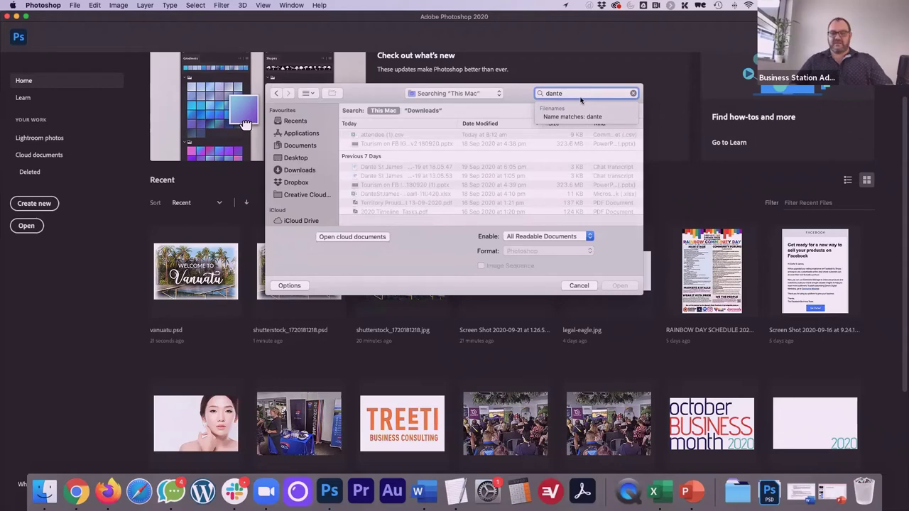
text(-profile)
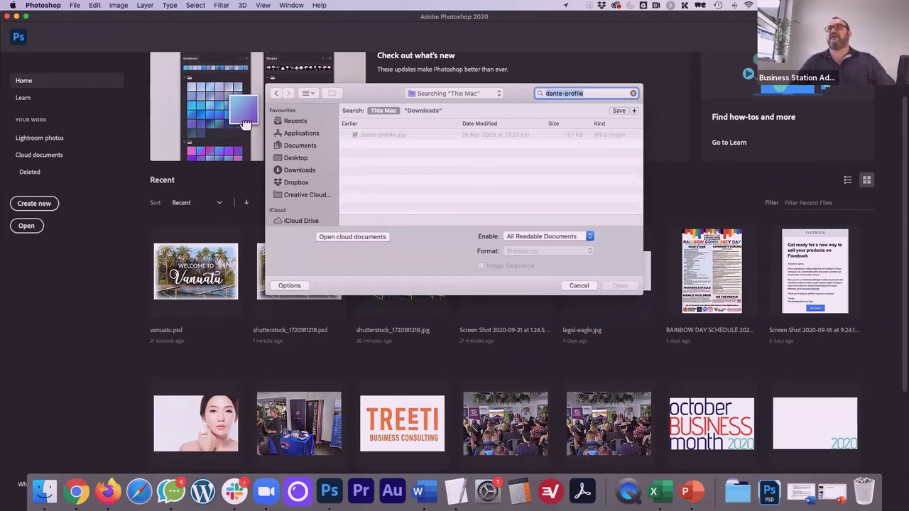
double_click(363, 136)
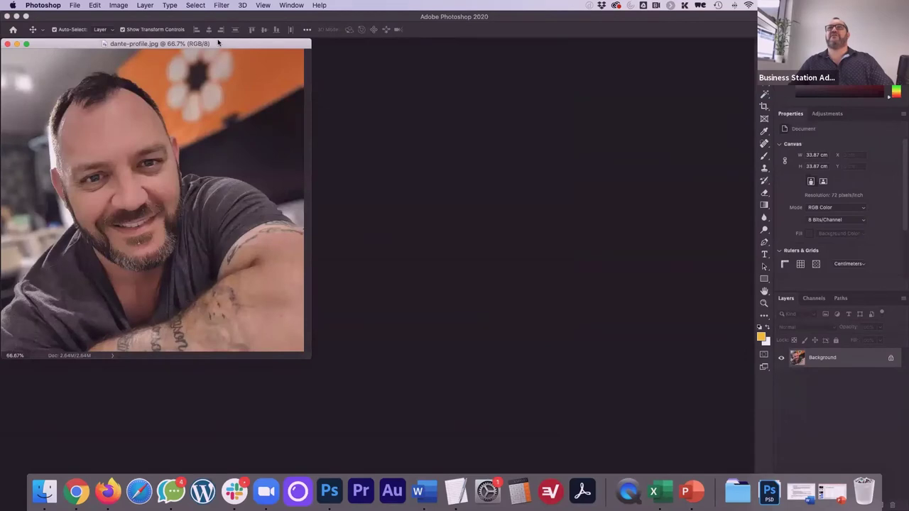
drag(218, 44, 474, 91)
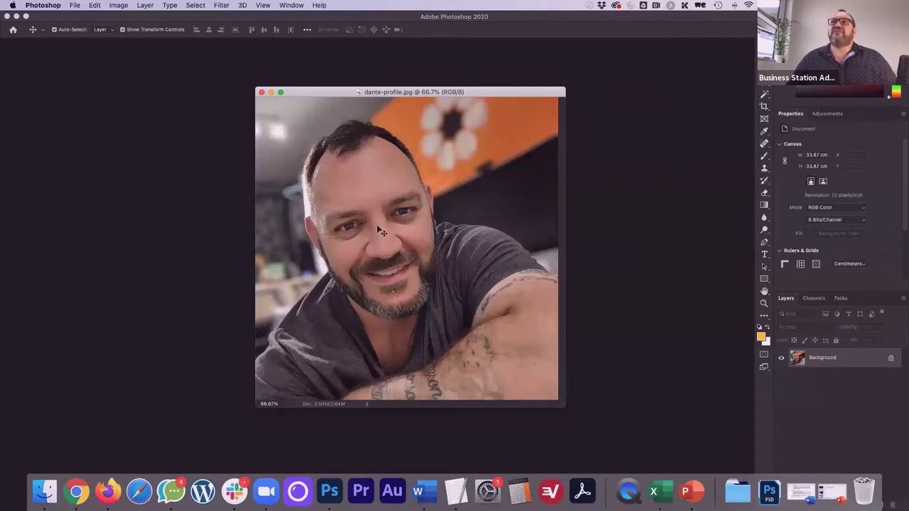
scroll(376, 224, up, 5)
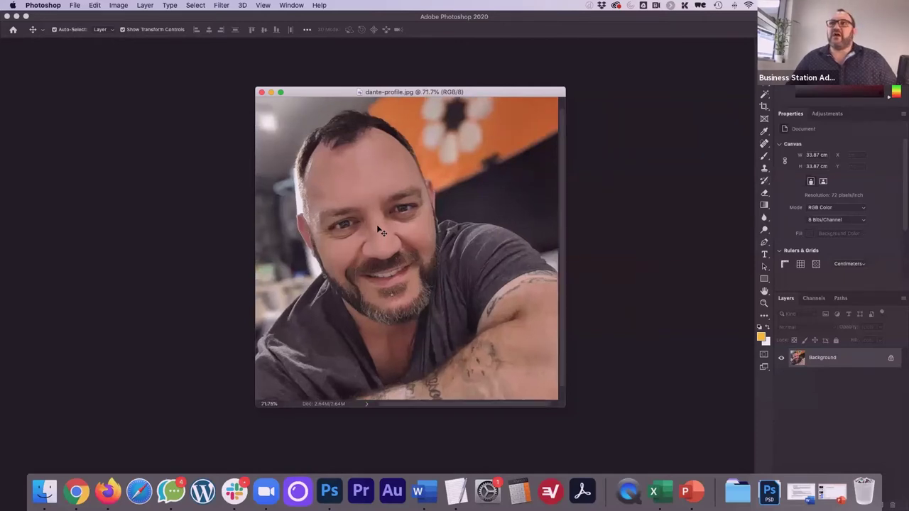
scroll(376, 225, up, 5)
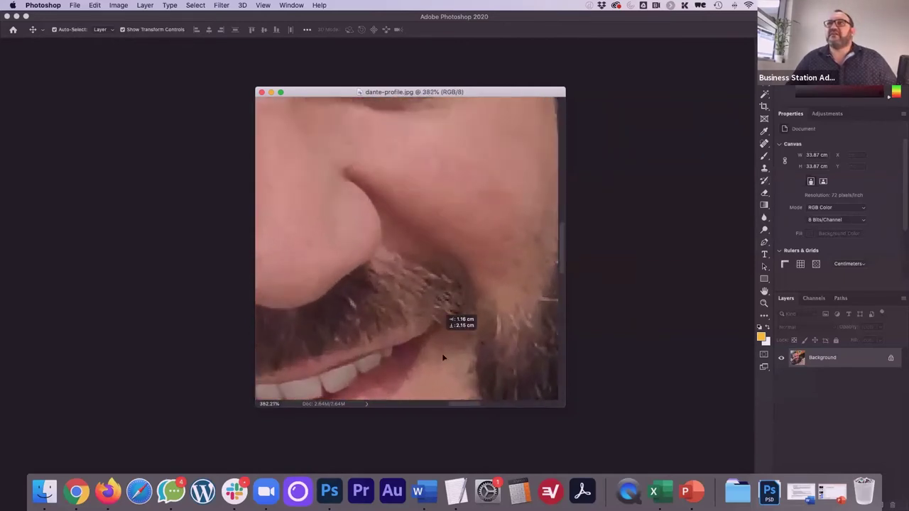
drag(442, 353, 339, 186)
click(429, 194)
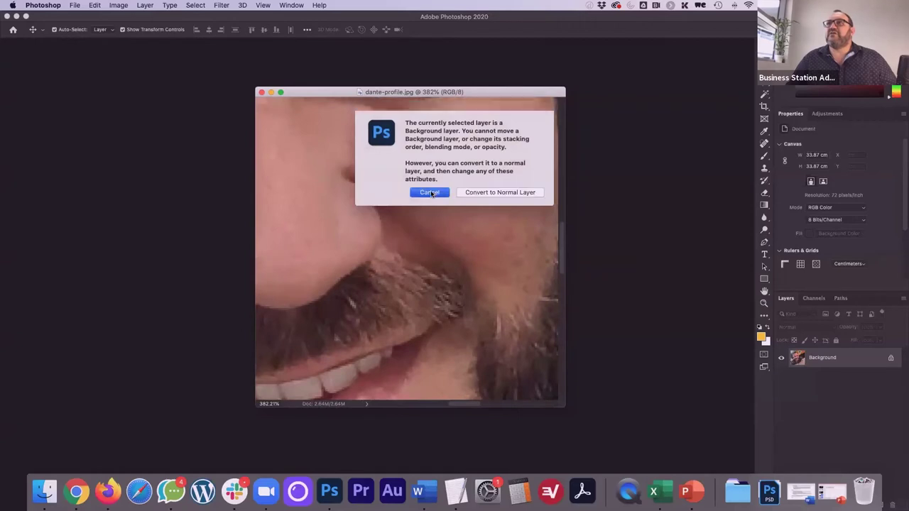
drag(395, 169, 454, 232)
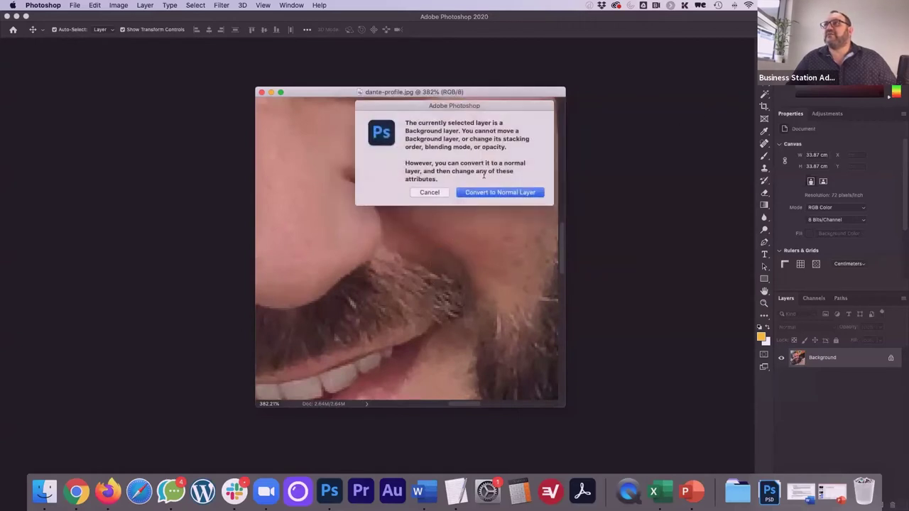
click(428, 193)
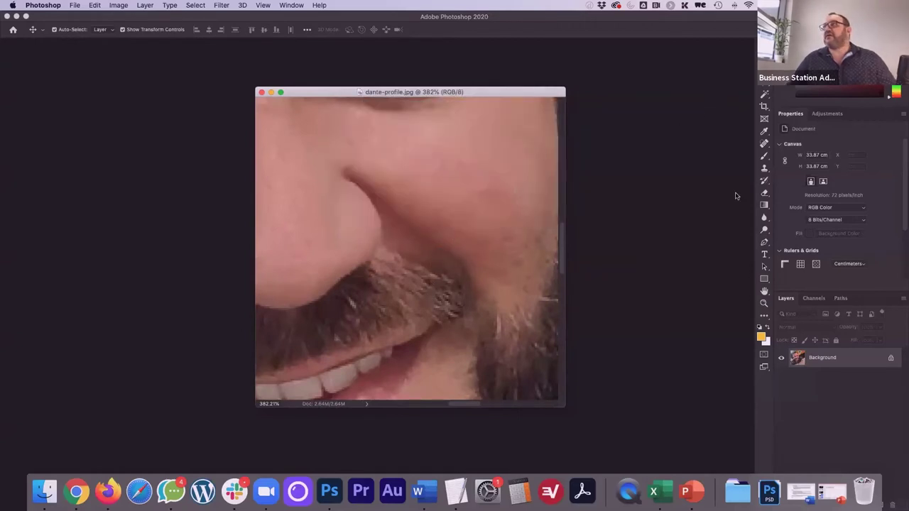
Unlock the Background layer so it becomes a normal layer, and move the photo to bring both eyes into close view
click(890, 357)
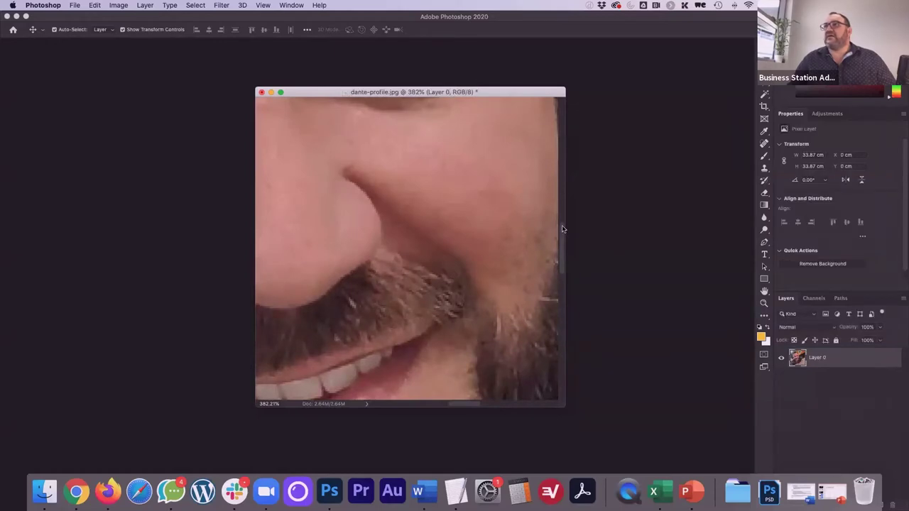
drag(455, 190, 482, 298)
drag(439, 358, 449, 335)
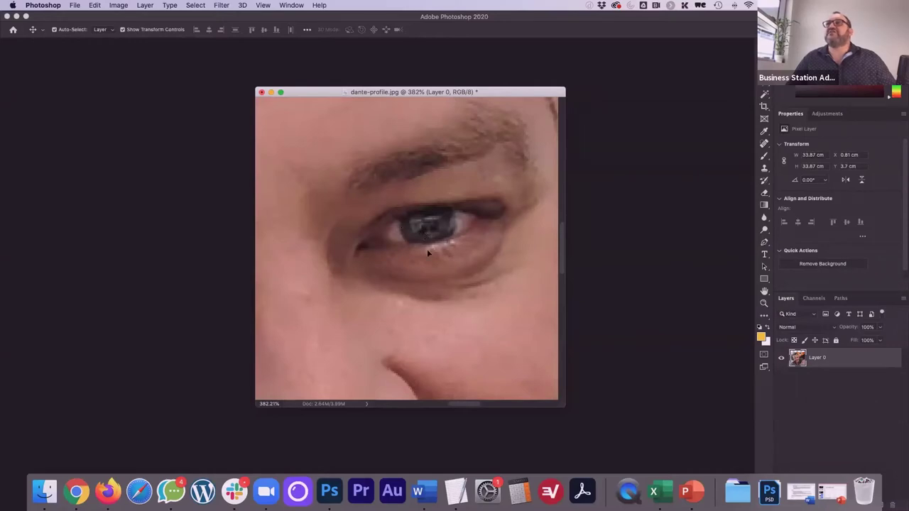
drag(339, 261, 507, 255)
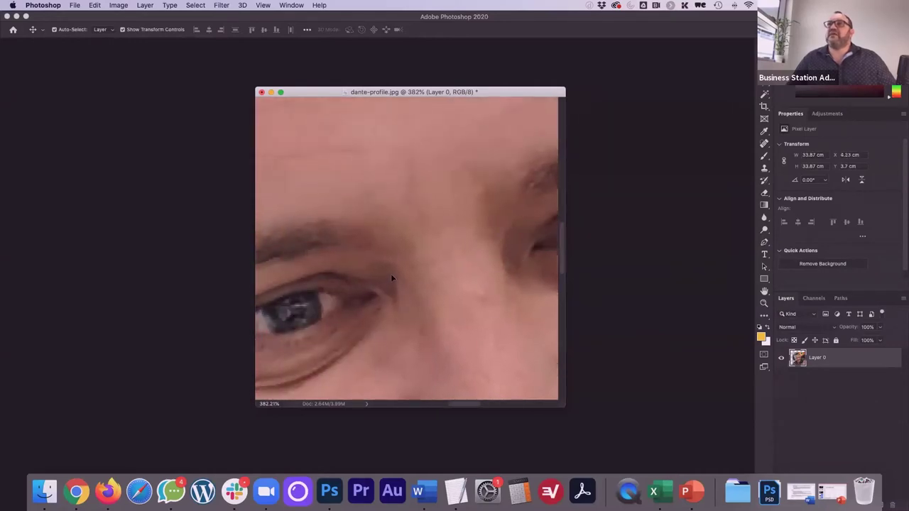
drag(391, 273, 477, 191)
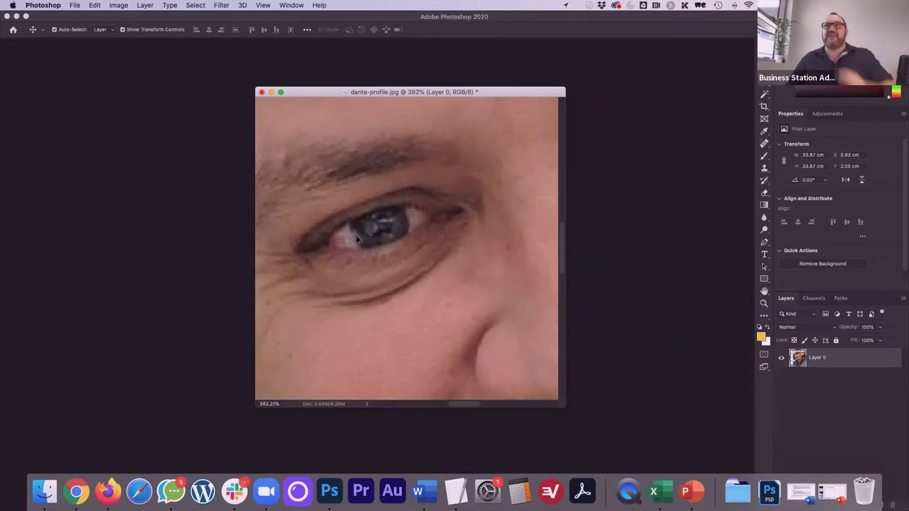
Examine the skin around the eyes, brows and forehead at different magnifications, shifting the photo layer as needed
scroll(357, 240, down, 3)
scroll(357, 239, down, 2)
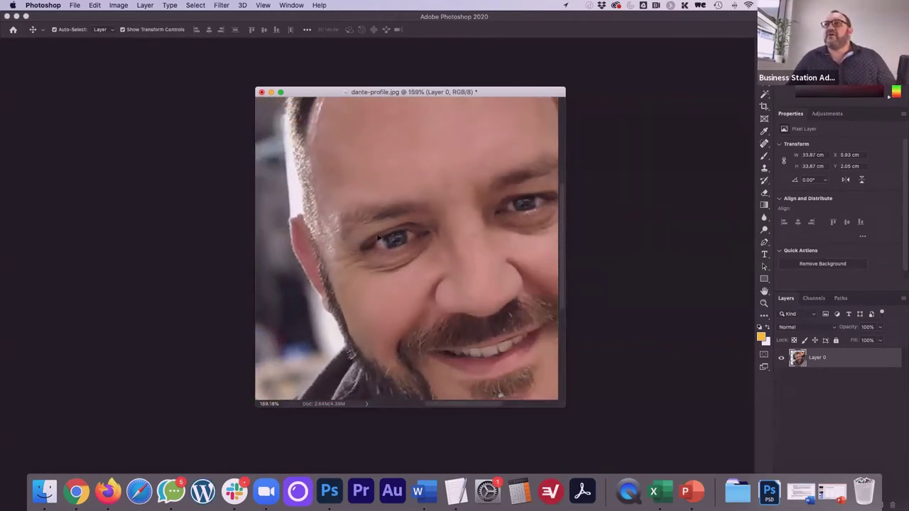
drag(416, 232, 348, 289)
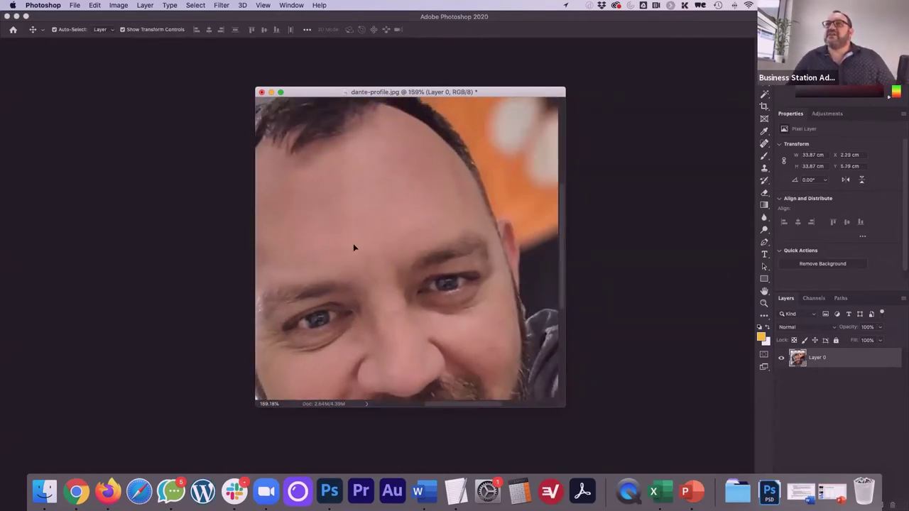
scroll(354, 248, up, 2)
scroll(353, 248, up, 1)
scroll(462, 277, up, 3)
scroll(489, 223, down, 3)
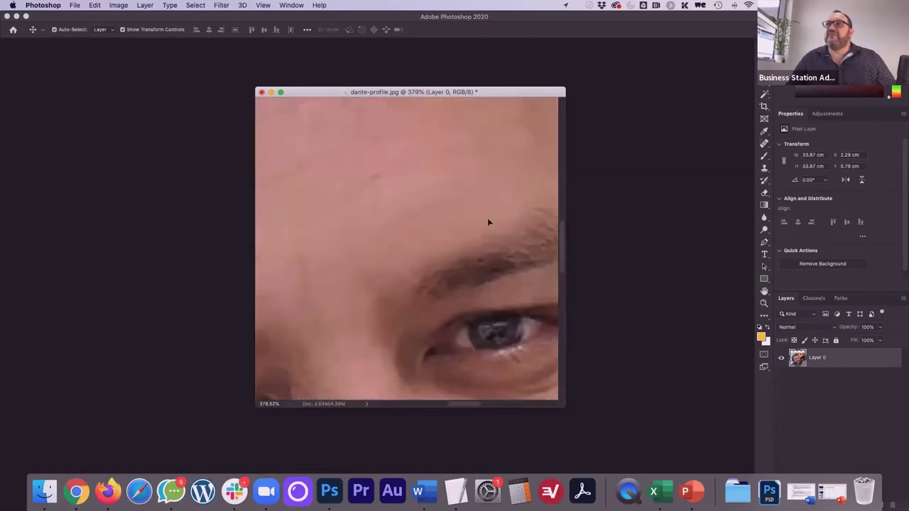
scroll(551, 314, up, 1)
drag(550, 314, 463, 314)
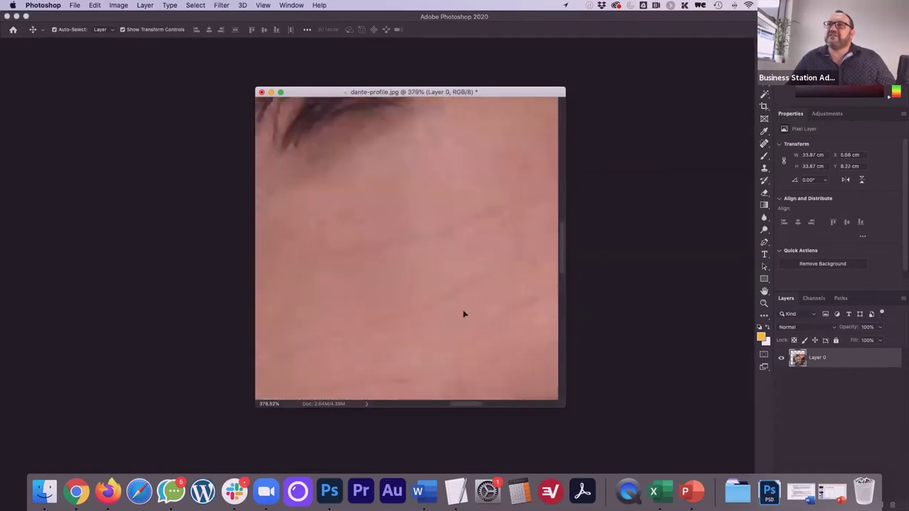
scroll(431, 275, down, 5)
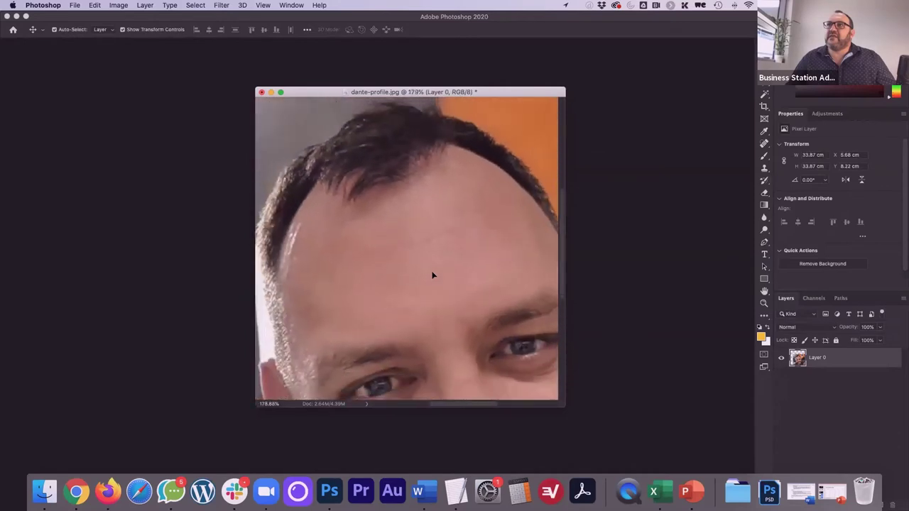
Move the photo layer to about X 2.3 cm, Y -2.8 cm so the teeth sit mid-window in a close-up view
drag(431, 275, 314, 164)
drag(411, 211, 445, 171)
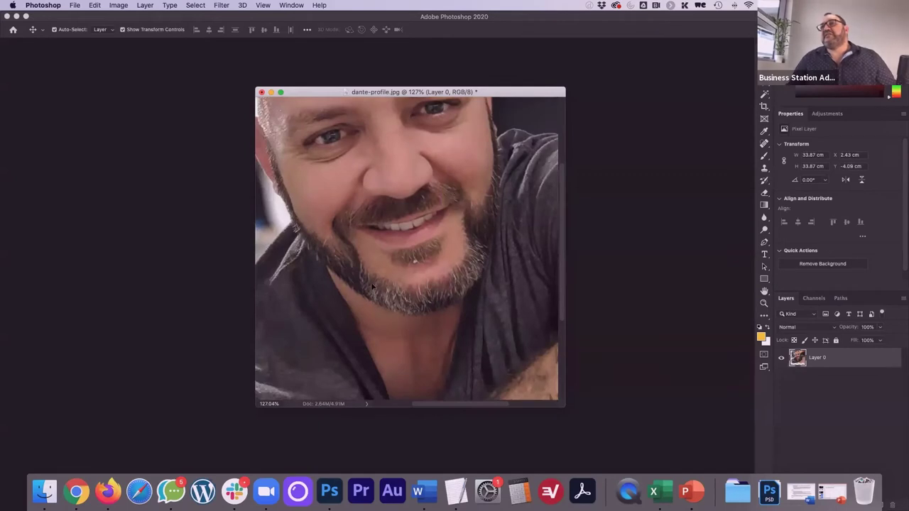
drag(372, 287, 391, 306)
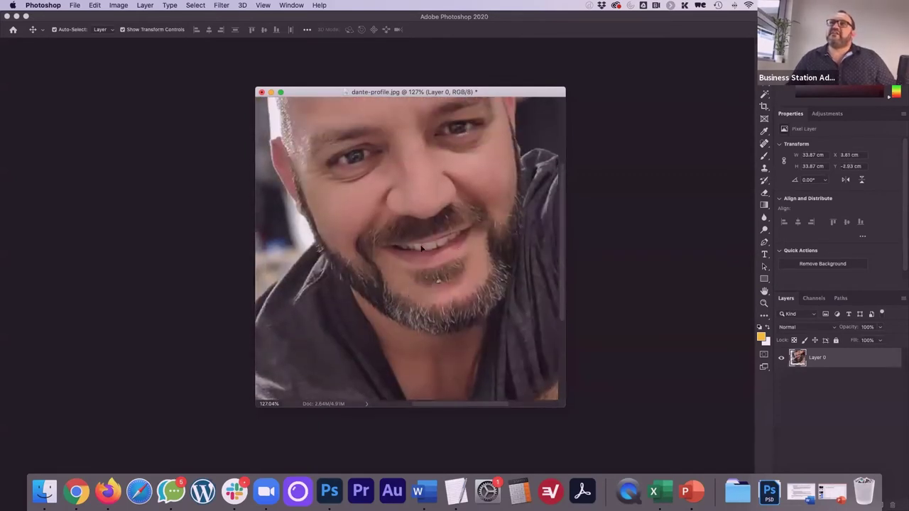
scroll(432, 245, up, 6)
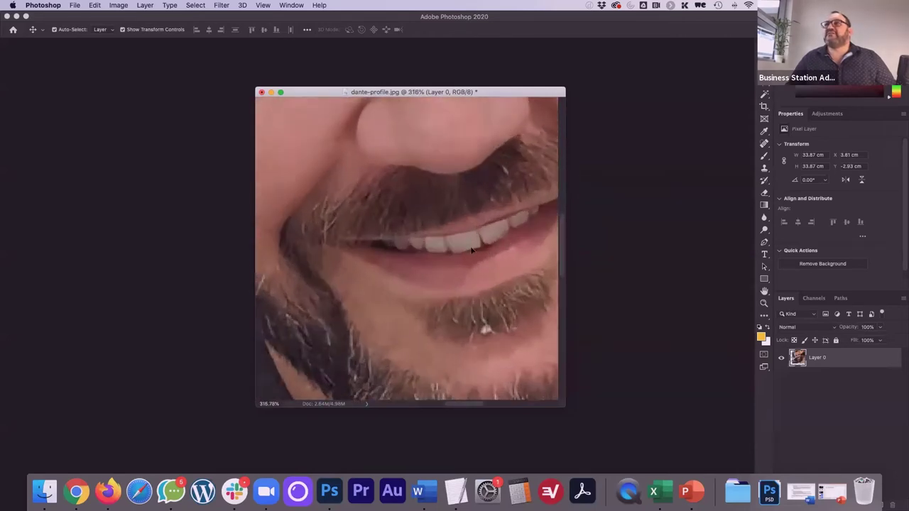
drag(345, 253, 423, 254)
scroll(422, 254, up, 2)
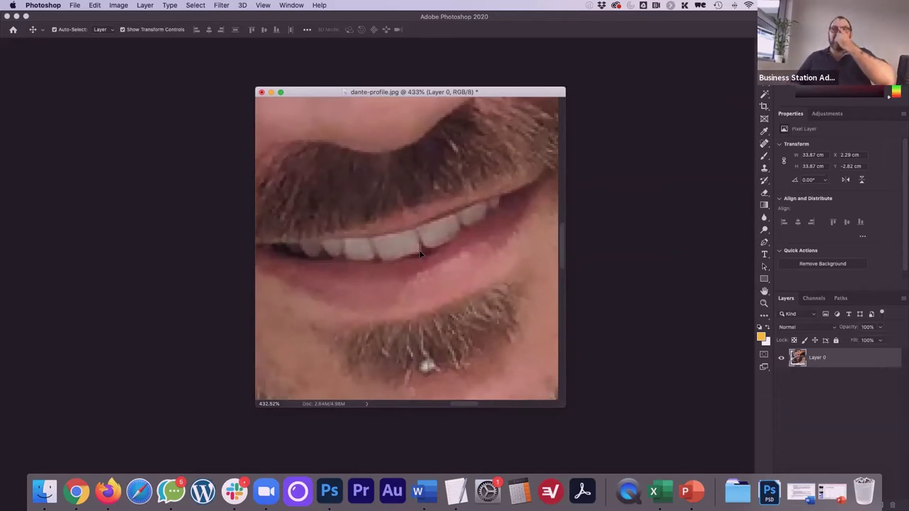
Activate the Brush tool and set the foreground color to white (ffffff)
click(762, 157)
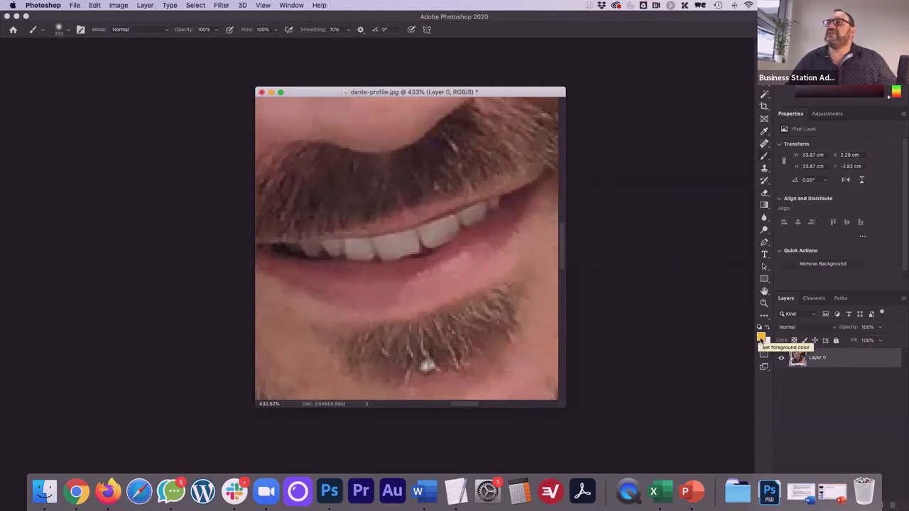
click(761, 339)
click(485, 279)
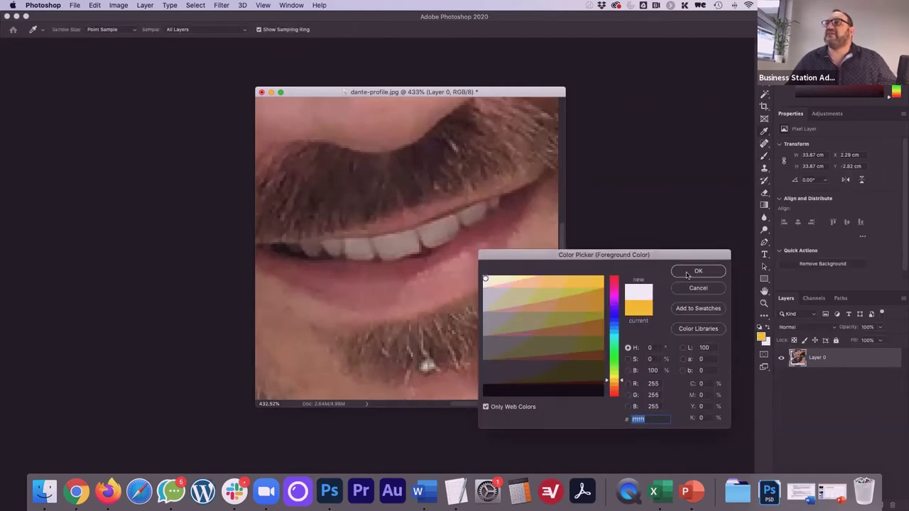
click(692, 272)
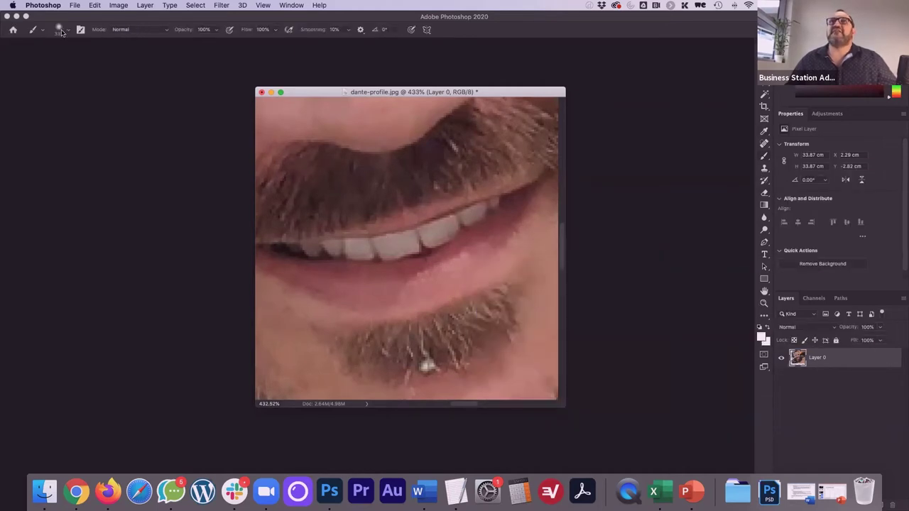
Try painting the two front teeth solid white with the brush at 15 px and full opacity
click(68, 30)
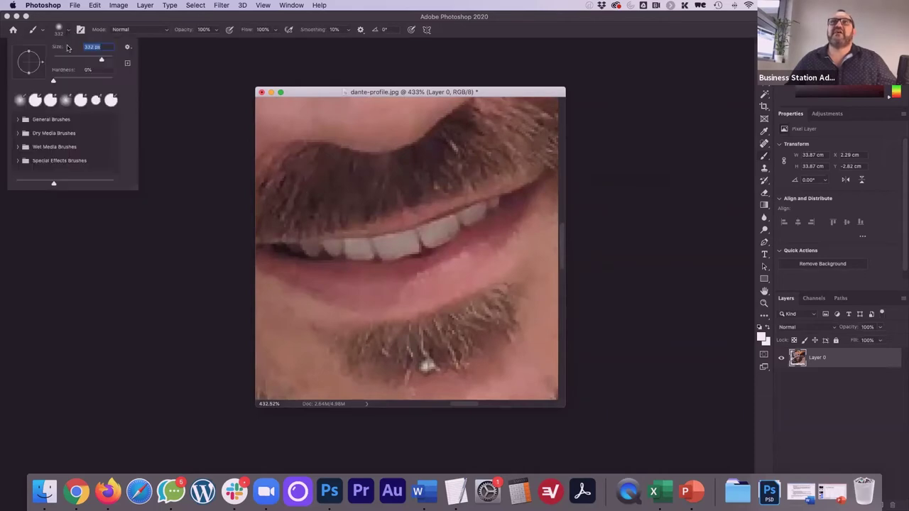
click(65, 59)
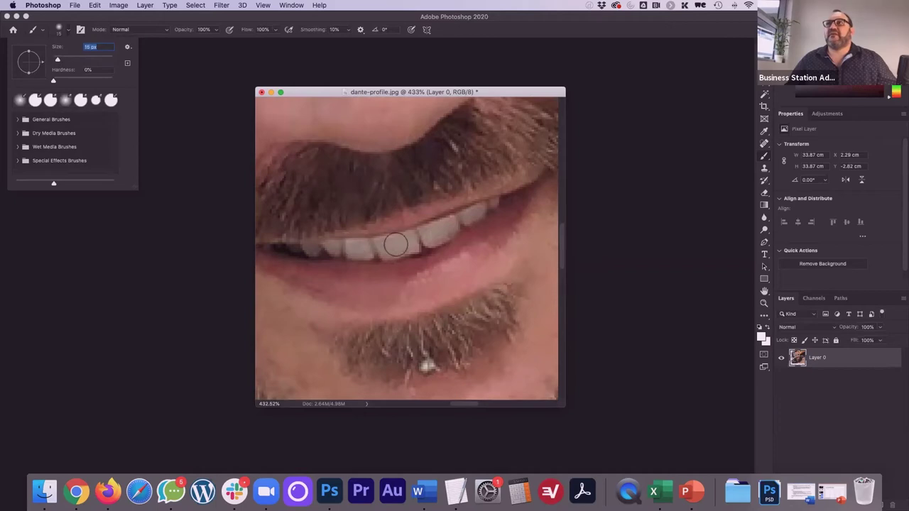
drag(389, 246, 420, 245)
scroll(434, 253, down, 10)
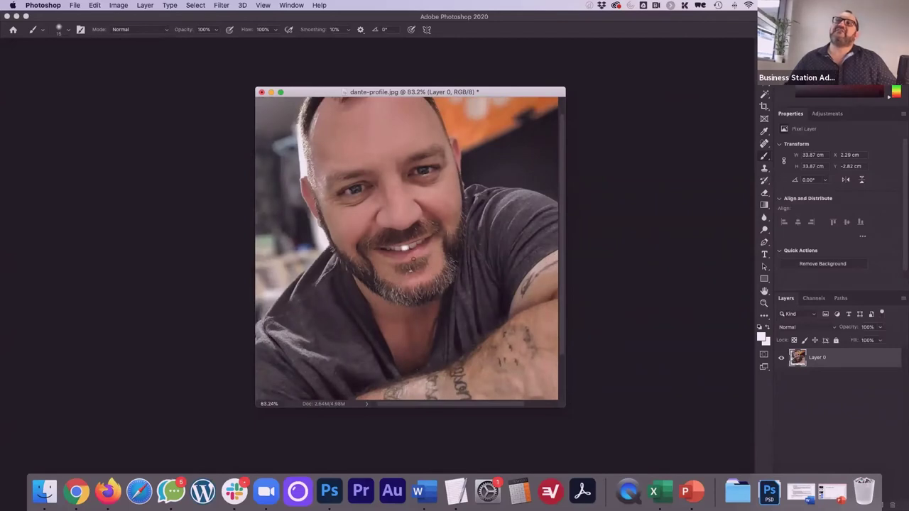
scroll(411, 256, up, 10)
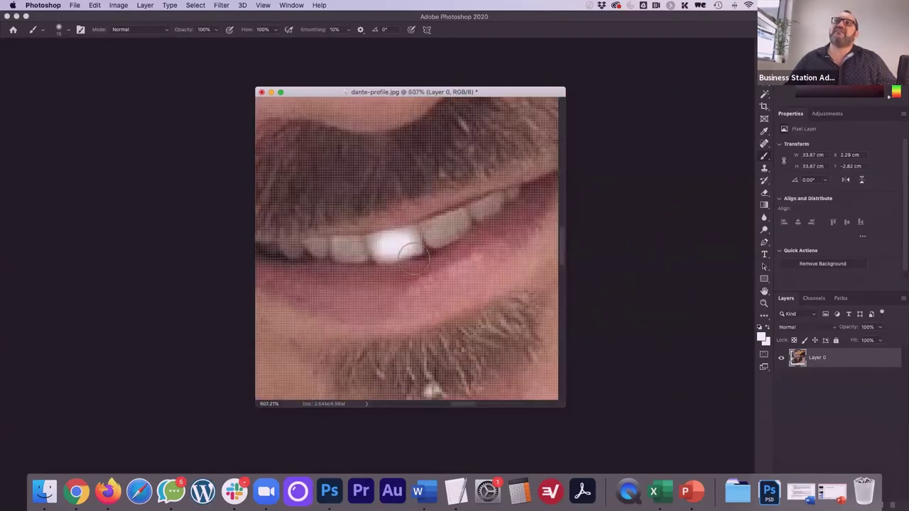
scroll(413, 257, up, 3)
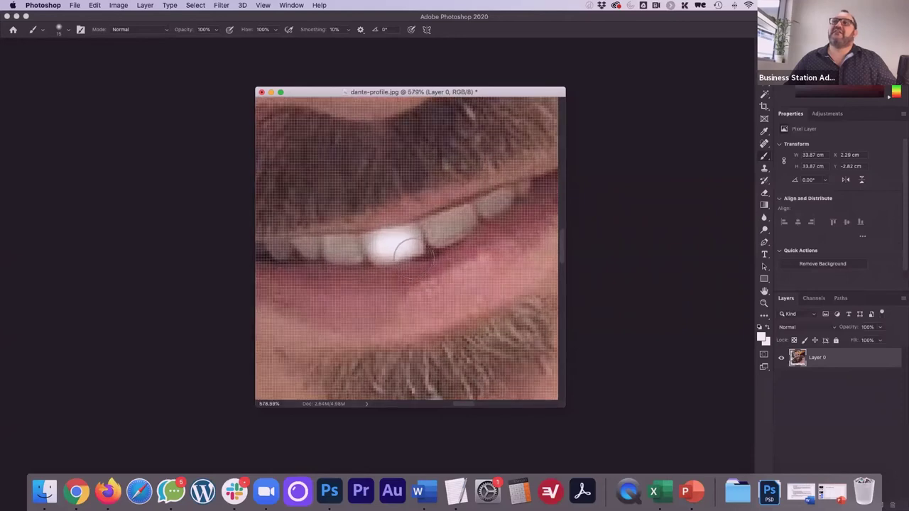
scroll(475, 216, up, 5)
click(474, 217)
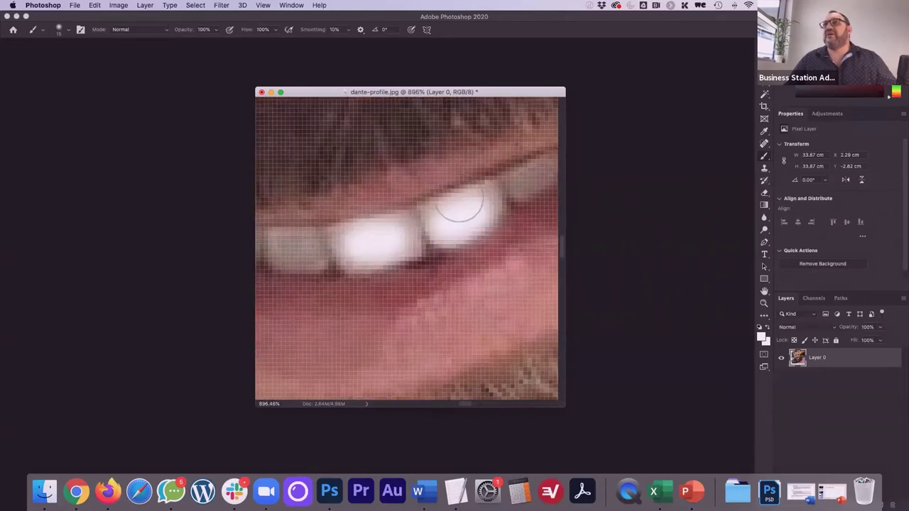
Reduce the brush size to 7 px for the smaller teeth
scroll(460, 205, right, 3)
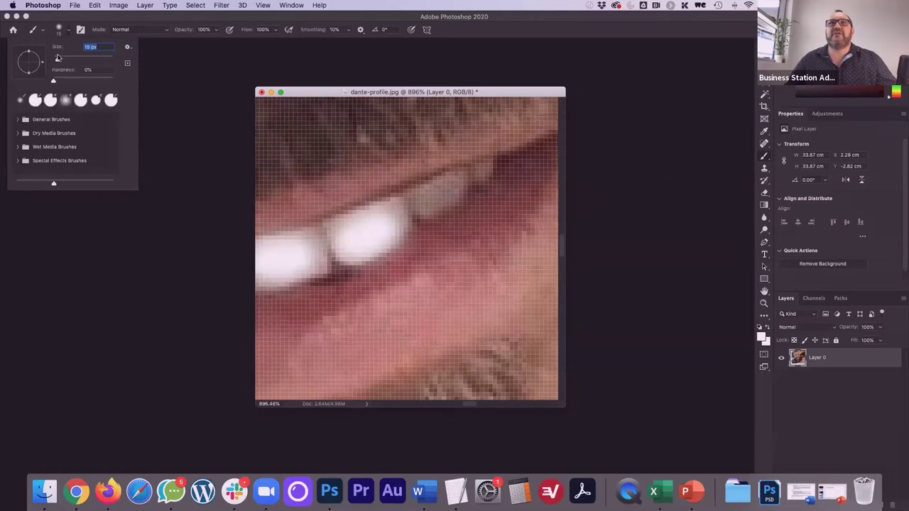
drag(58, 60, 55, 62)
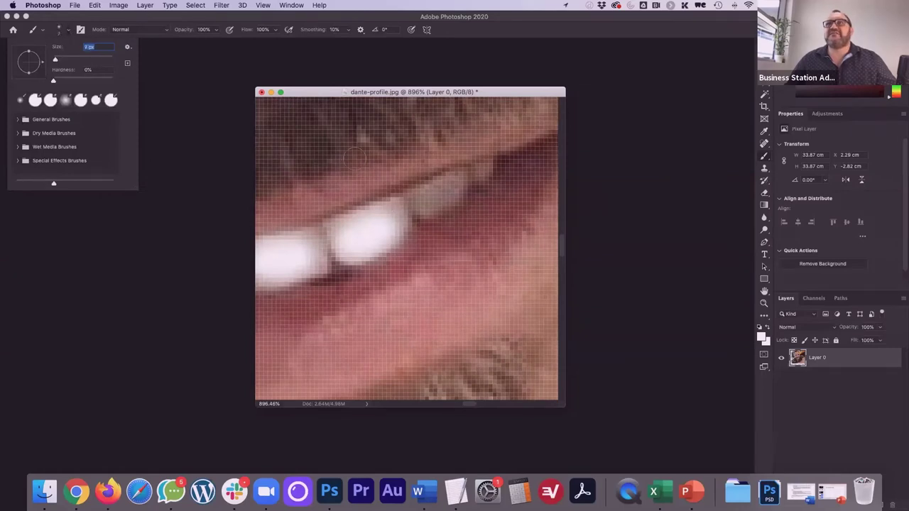
key(Return)
Try painting the smaller teeth on either side of the front teeth solid white
mouse_move(457, 179)
mouse_down()
mouse_move(425, 202)
mouse_move(440, 191)
mouse_up()
scroll(334, 245, left, 5)
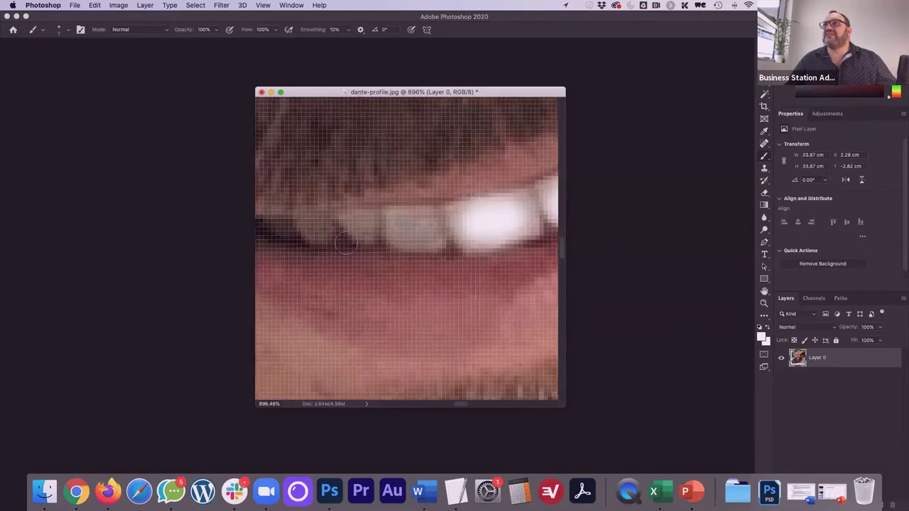
scroll(345, 242, right, 5)
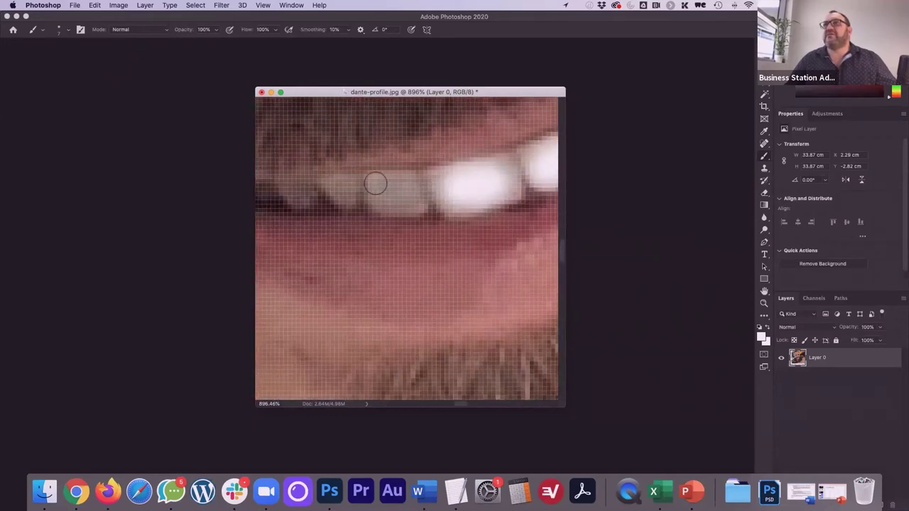
mouse_move(376, 183)
mouse_down()
mouse_move(407, 185)
mouse_move(414, 200)
mouse_move(375, 198)
mouse_up()
Check the whitened teeth at different magnifications and undo all the white brush strokes on them
scroll(418, 217, down, 10)
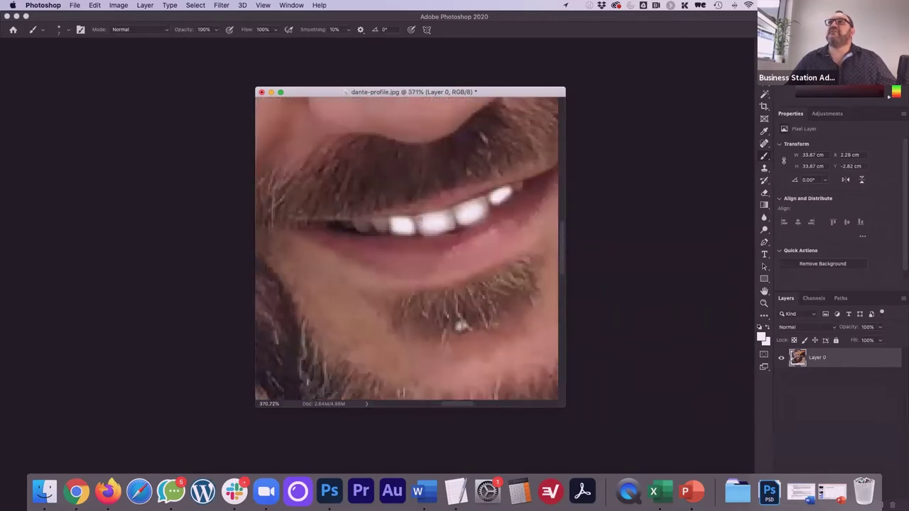
scroll(419, 218, down, 3)
scroll(431, 209, up, 2)
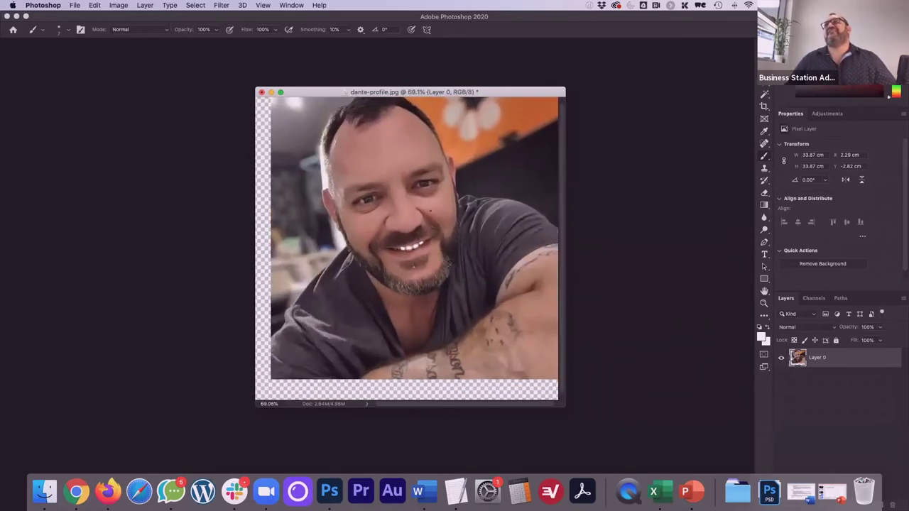
scroll(410, 246, up, 7)
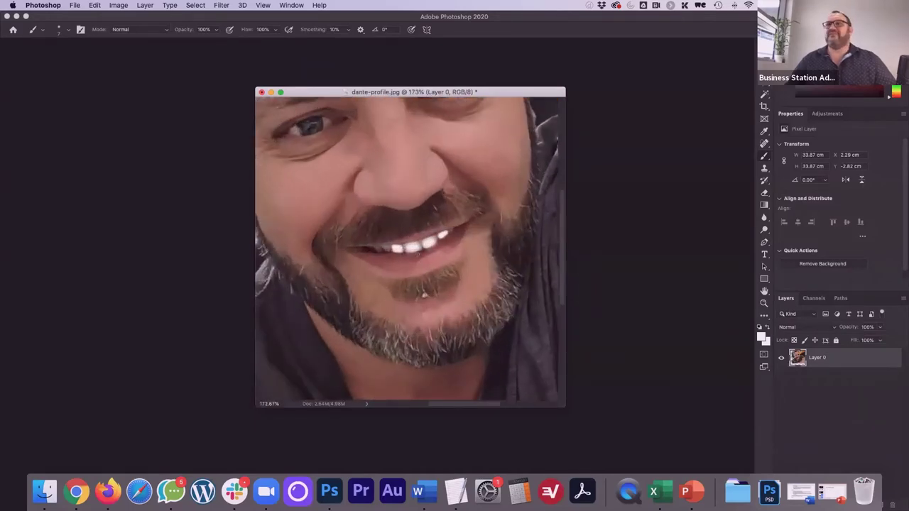
scroll(443, 253, up, 5)
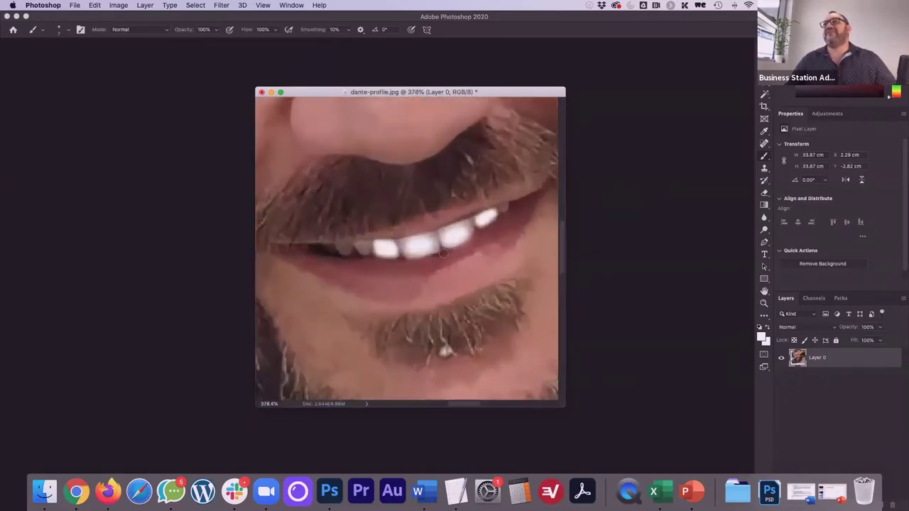
scroll(441, 253, up, 1)
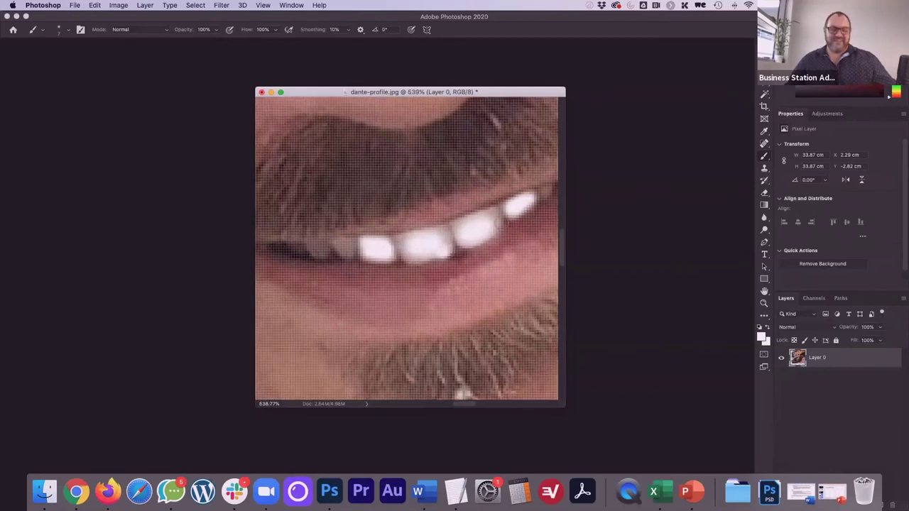
key(super+z)
key(super+z)
key(super+z)
key(super+z)
key(super+z)
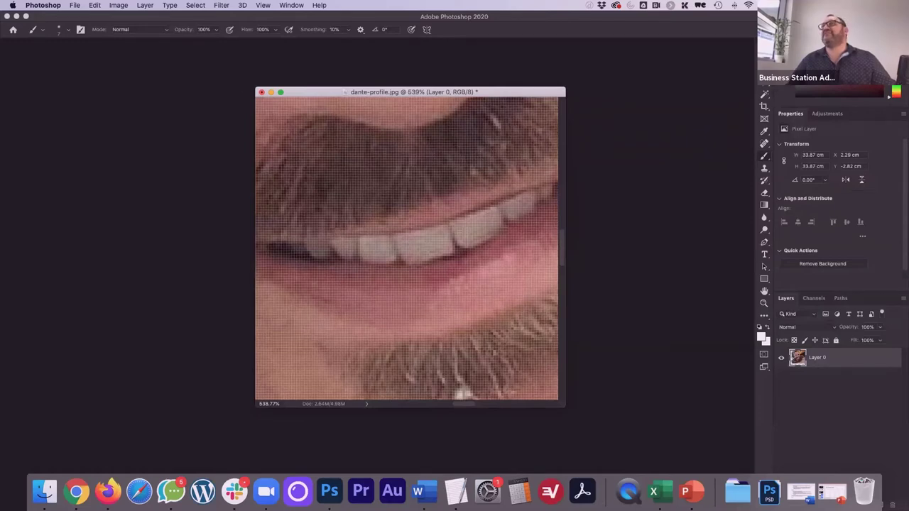
Shift the photo layer to X 2.05 cm and lower the Brush tool's opacity to 10%
key(v)
drag(455, 199, 434, 199)
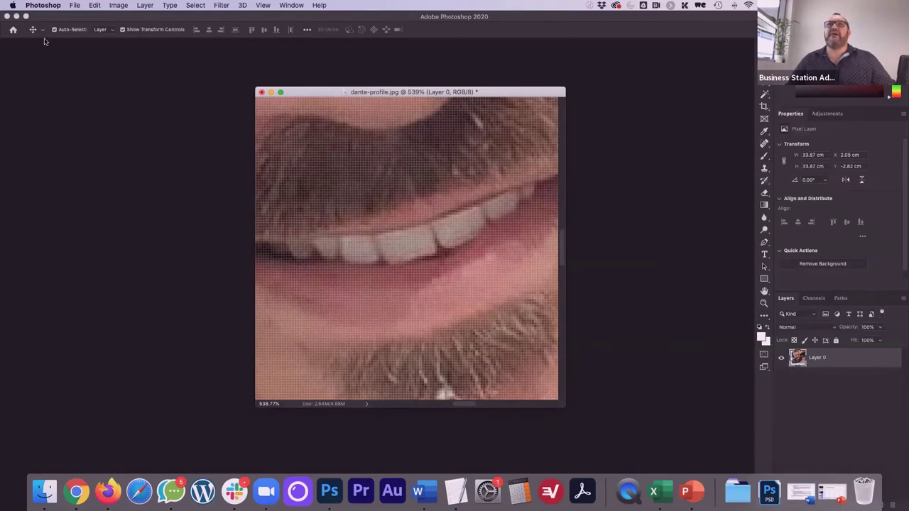
click(764, 157)
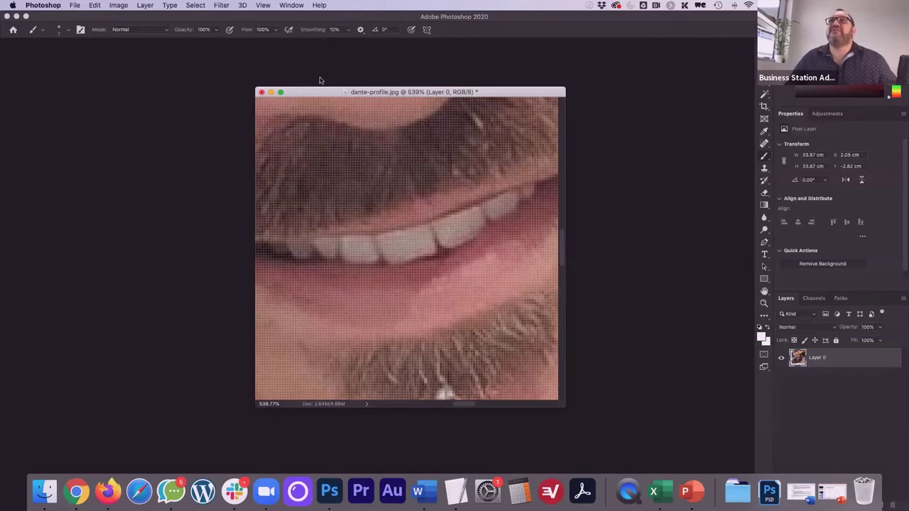
click(216, 30)
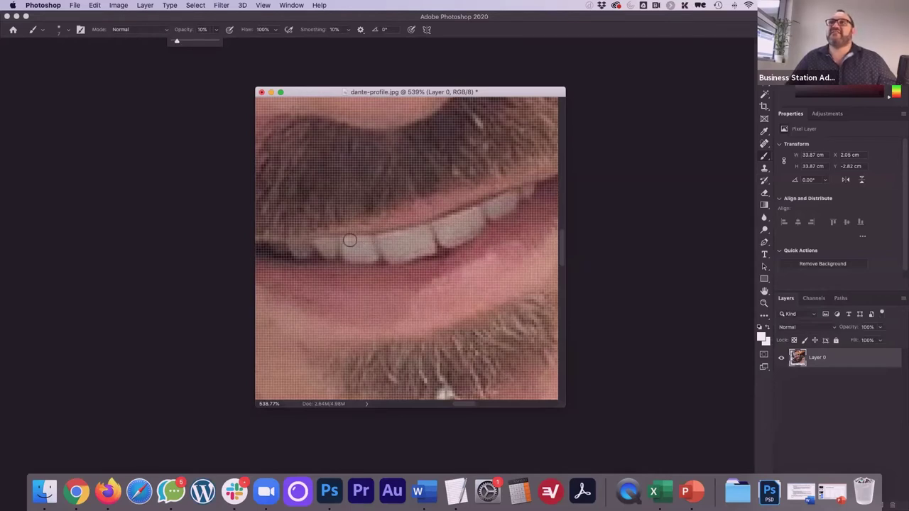
Brush lightly over all the visible teeth with white at 10% opacity and check the whole face
mouse_move(354, 242)
mouse_down()
mouse_move(366, 253)
mouse_move(349, 253)
mouse_move(349, 246)
mouse_move(362, 252)
mouse_up()
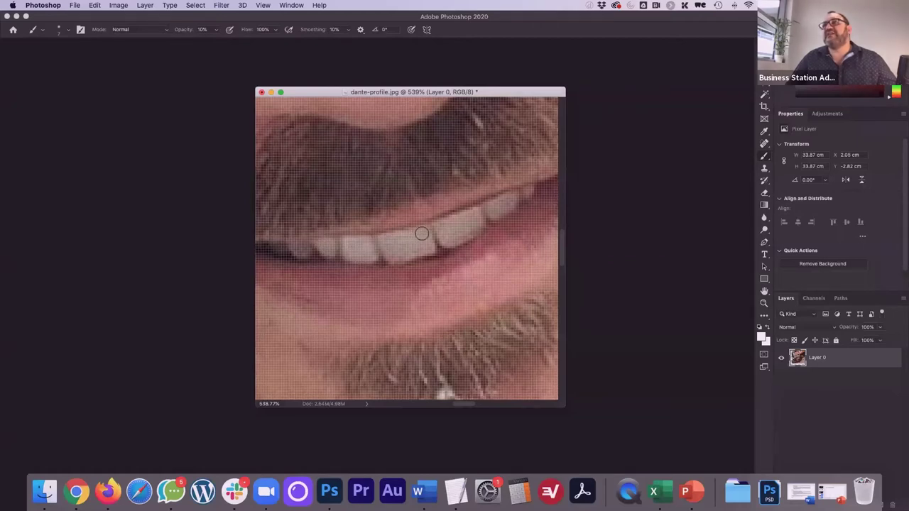
mouse_move(421, 234)
mouse_down()
mouse_move(396, 253)
mouse_move(391, 243)
mouse_move(424, 244)
mouse_move(442, 226)
mouse_move(476, 216)
mouse_move(452, 236)
mouse_move(475, 225)
mouse_move(448, 230)
mouse_move(511, 197)
mouse_up()
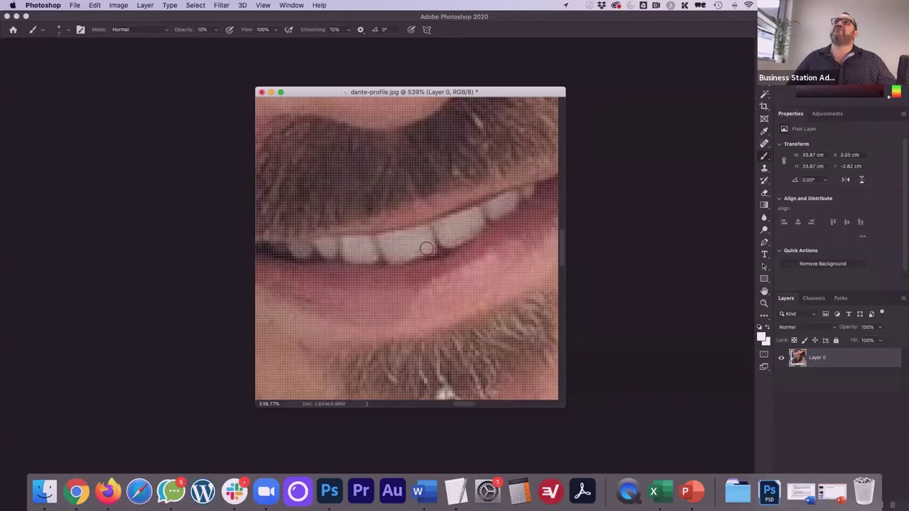
scroll(426, 248, down, 1)
scroll(426, 248, down, 10)
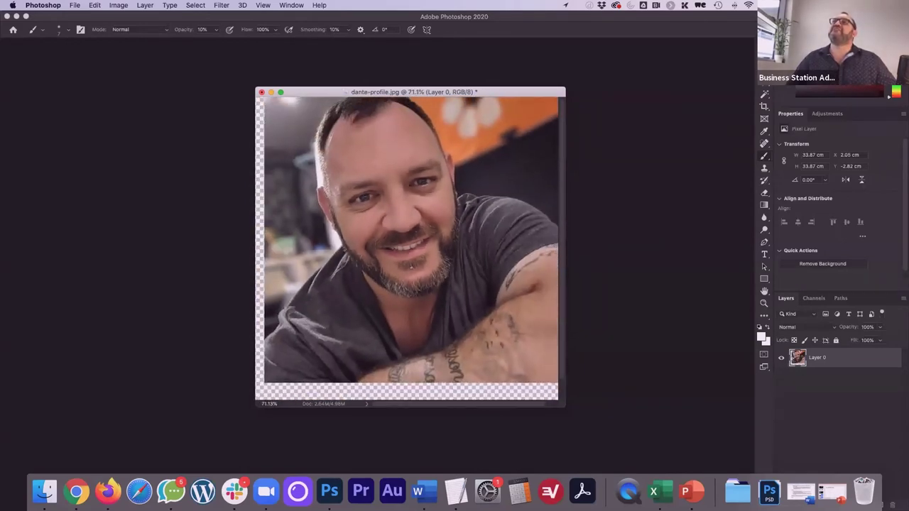
scroll(412, 248, up, 3)
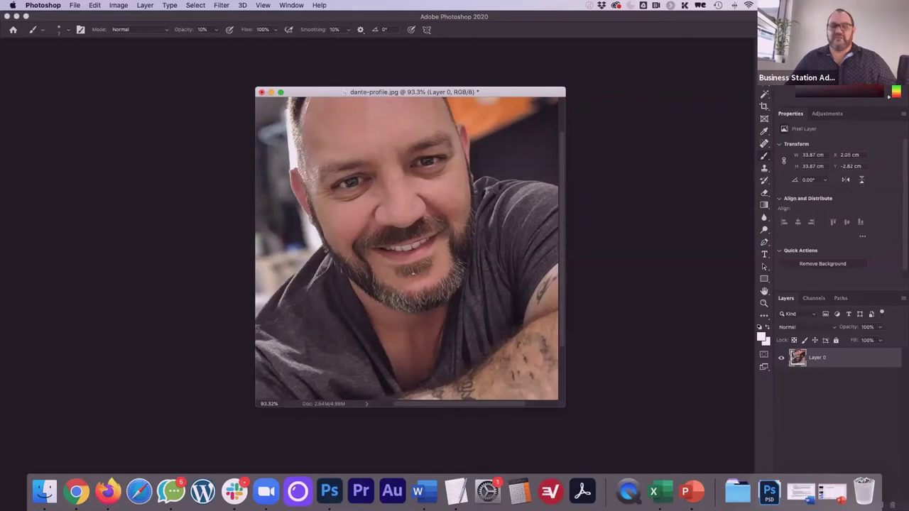
click(75, 5)
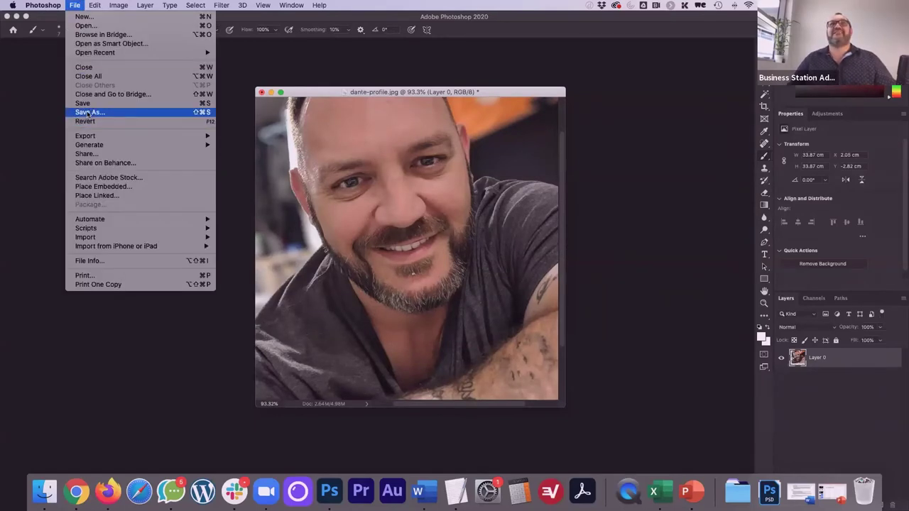
click(223, 101)
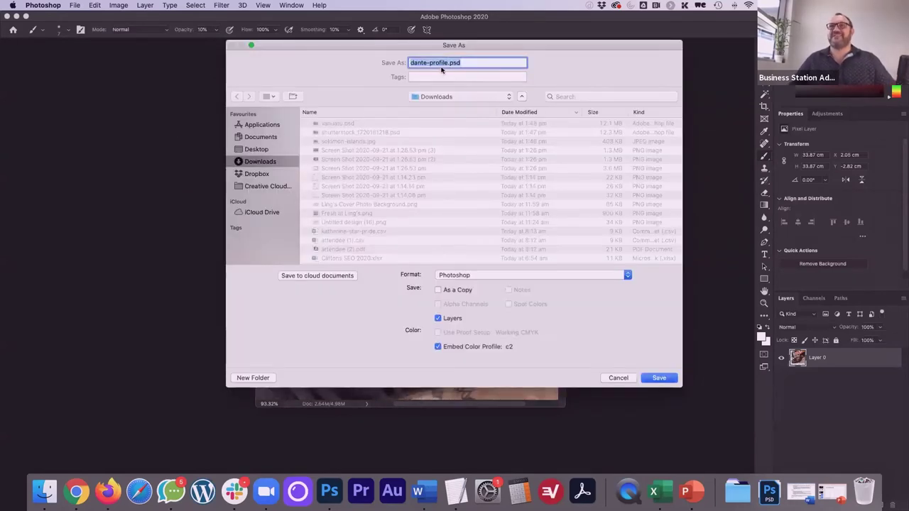
click(463, 63)
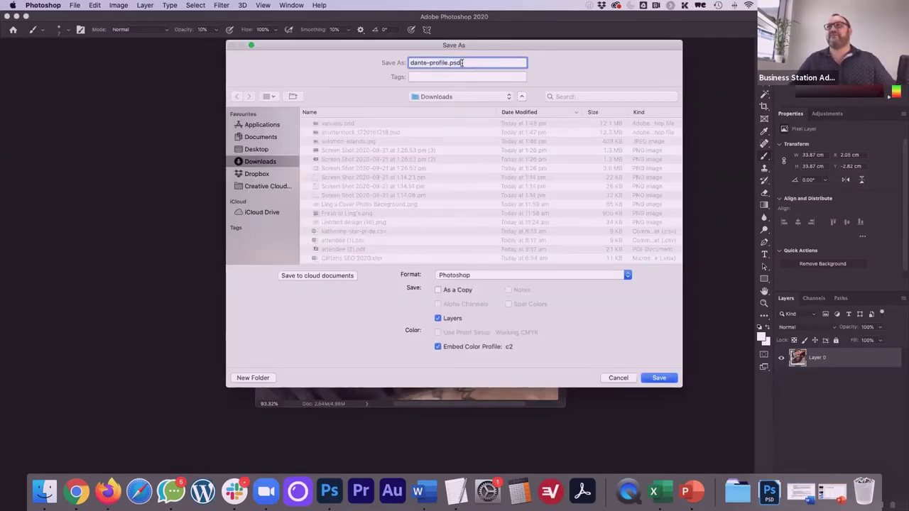
click(617, 378)
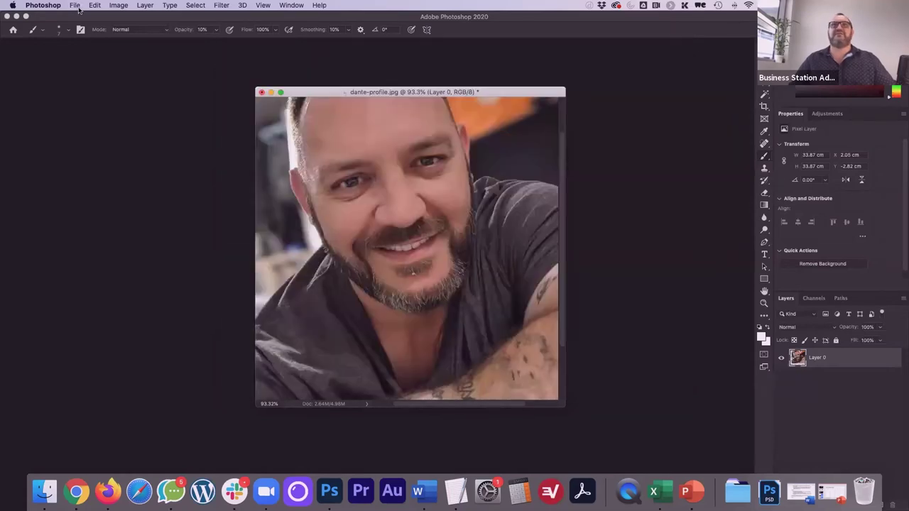
Export the retouched photo as a 100% quality JPG to Downloads, adding a suffix starting with "-b" to the name dante-profile
click(76, 6)
mouse_move(91, 137)
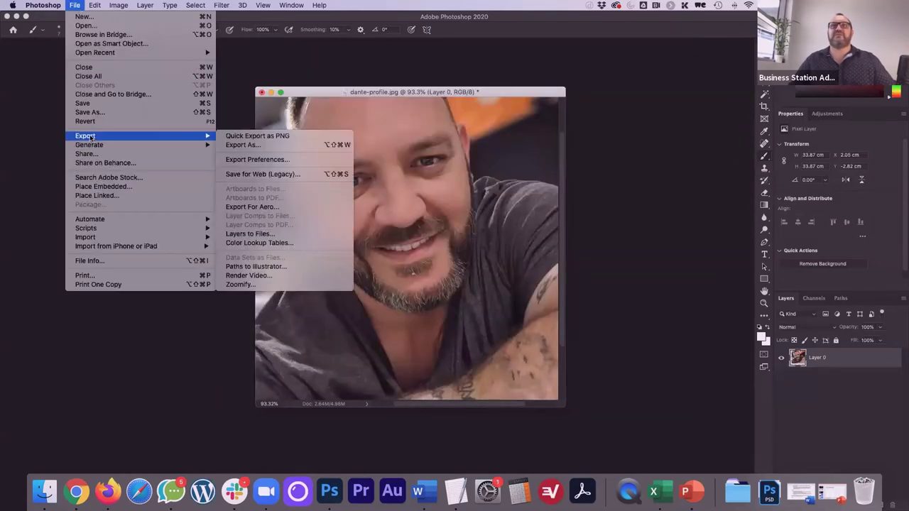
click(242, 145)
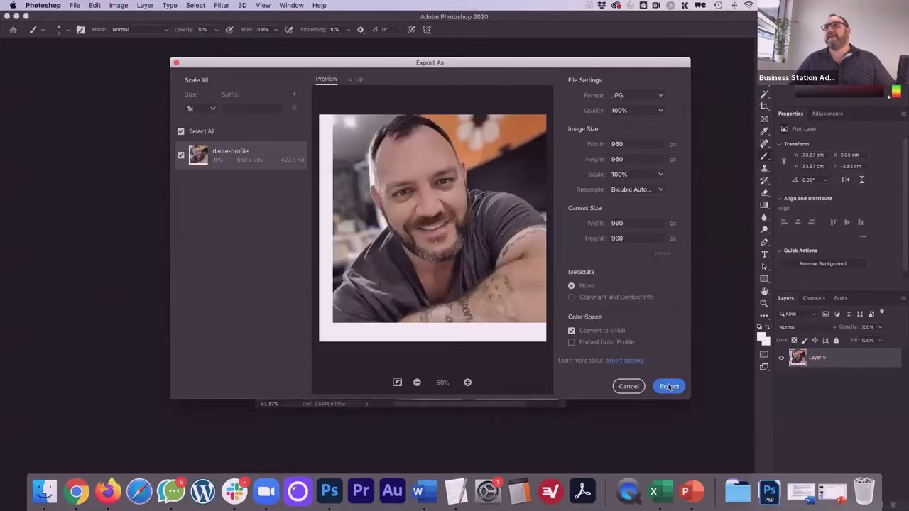
key(Return)
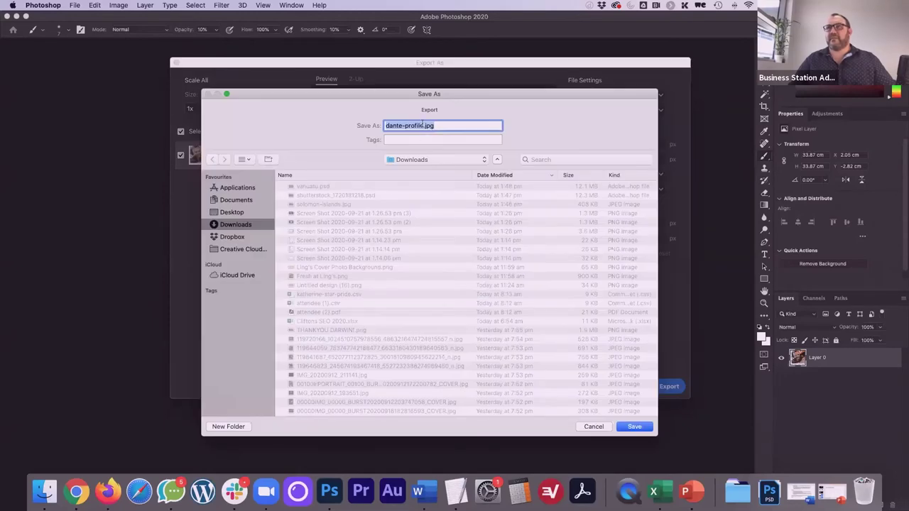
click(422, 125)
text(-edited)
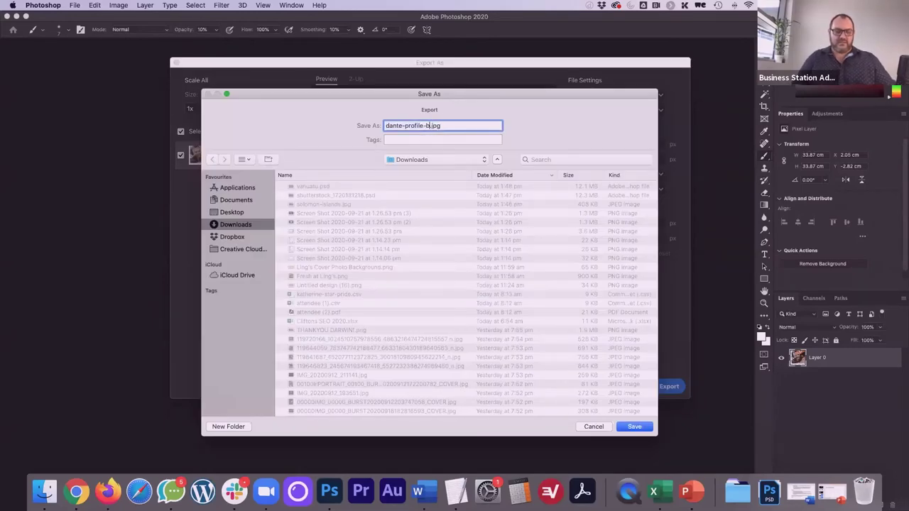
key(Return)
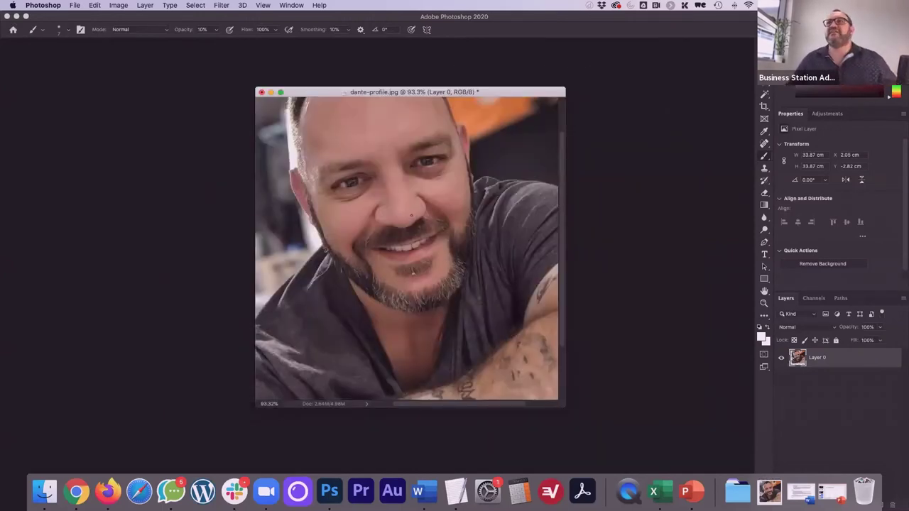
Brush white at 10% opacity over the whites of the eyes and check the whole face
scroll(410, 216, up, 5)
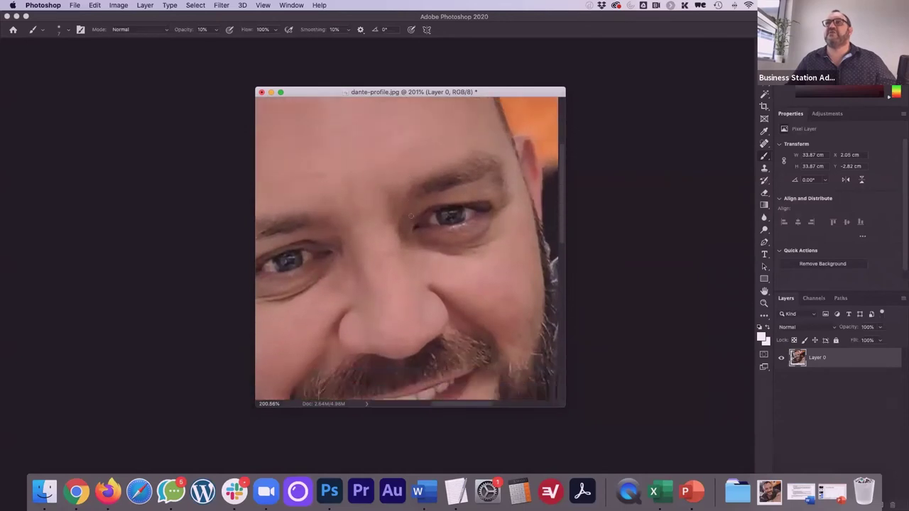
scroll(410, 216, down, 2)
scroll(411, 216, right, 5)
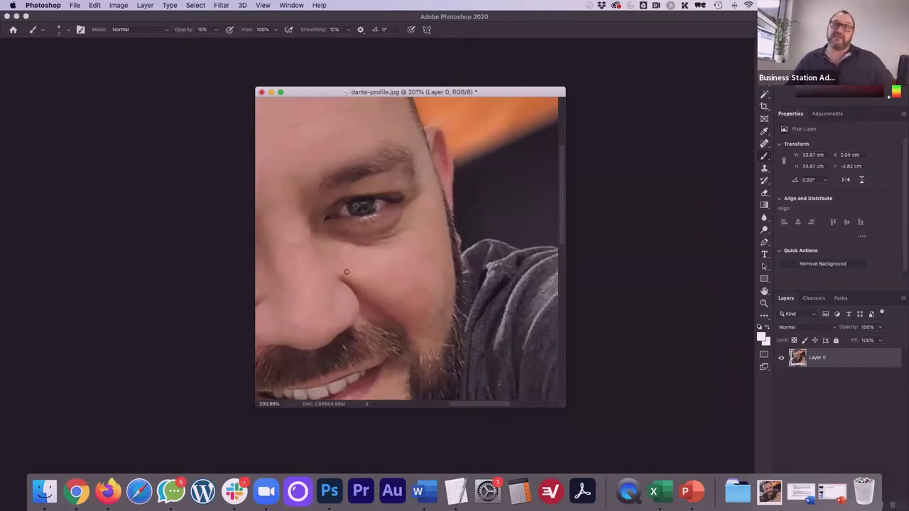
scroll(340, 222, up, 6)
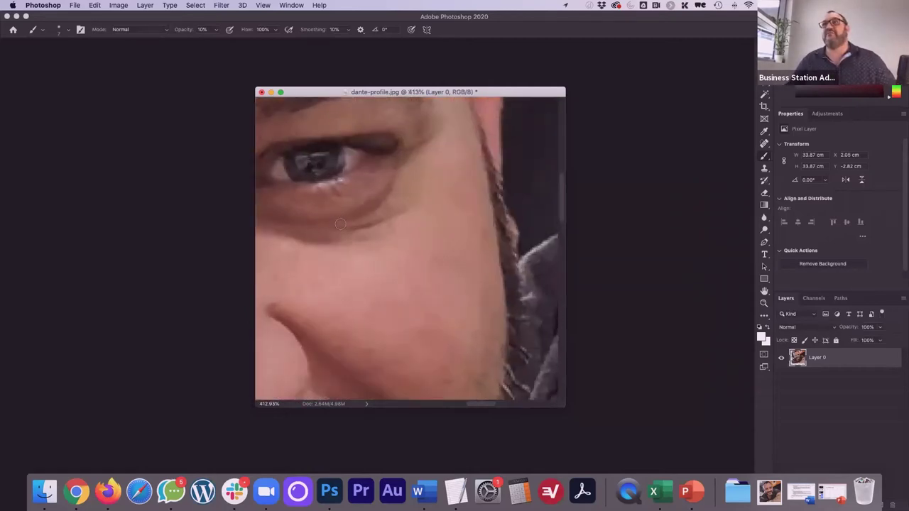
scroll(333, 222, up, 3)
scroll(334, 222, left, 3)
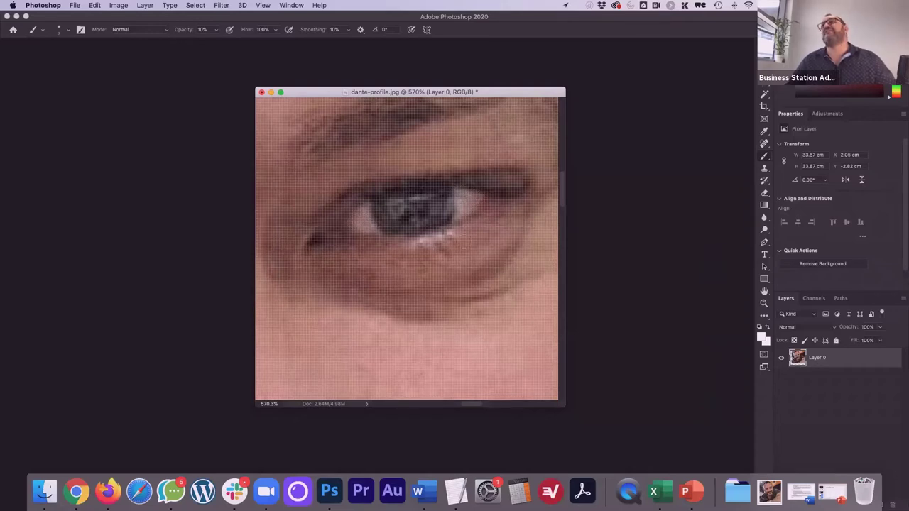
scroll(406, 248, left, 10)
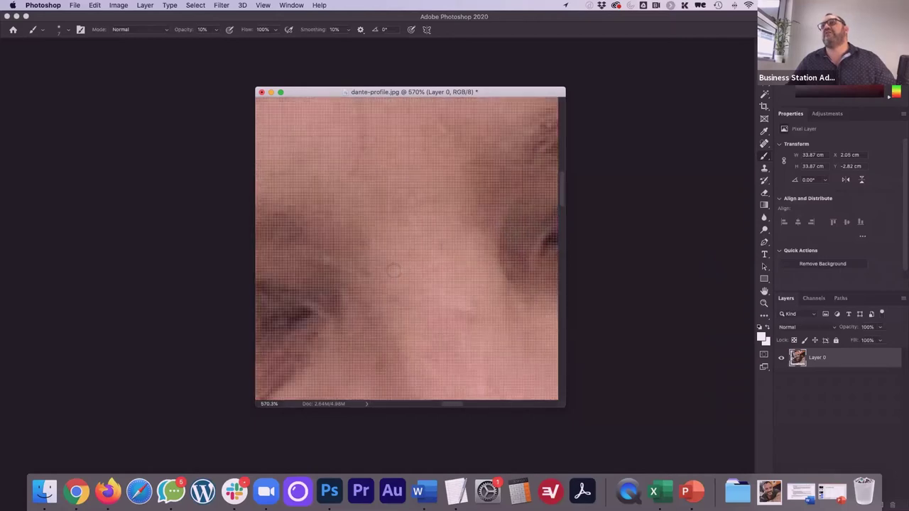
scroll(406, 249, right, 10)
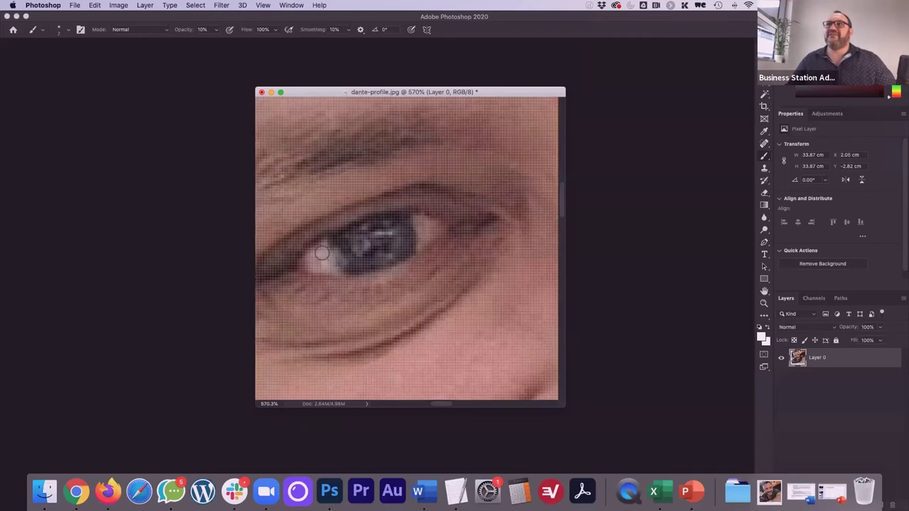
click(323, 264)
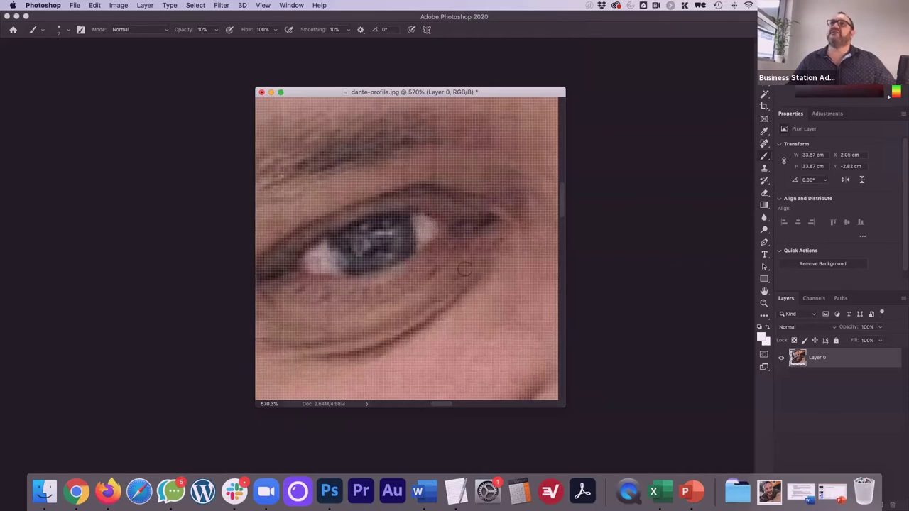
scroll(465, 268, down, 2)
scroll(465, 268, down, 10)
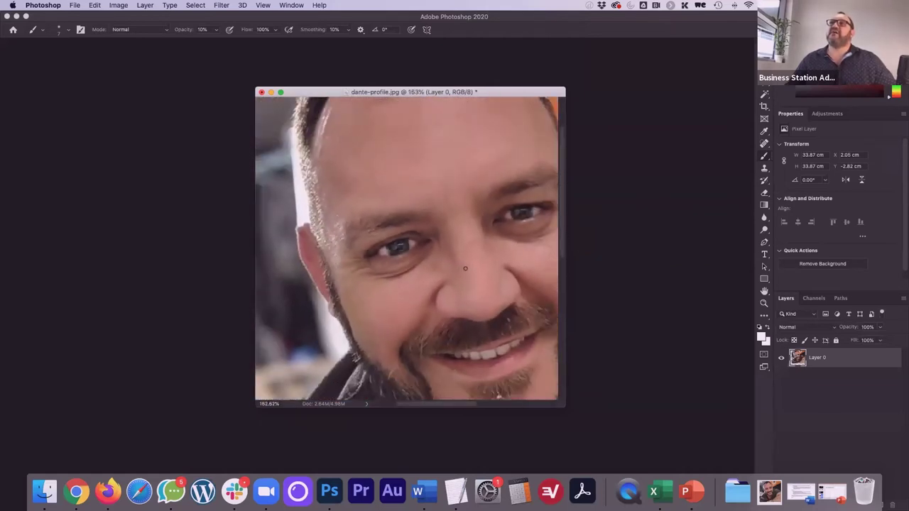
scroll(465, 268, down, 3)
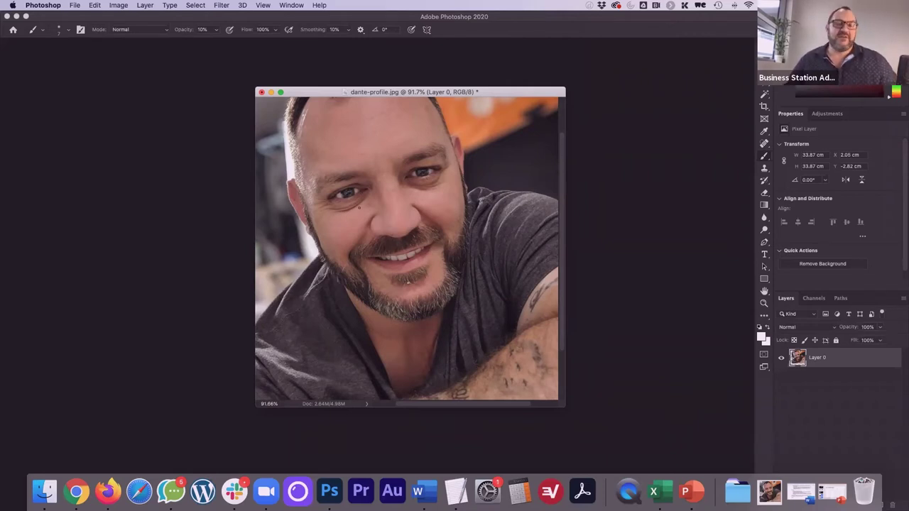
Raise the Brush tool's opacity to 18% and dab white highlights onto the pupils, checking the face as a whole
scroll(359, 207, up, 5)
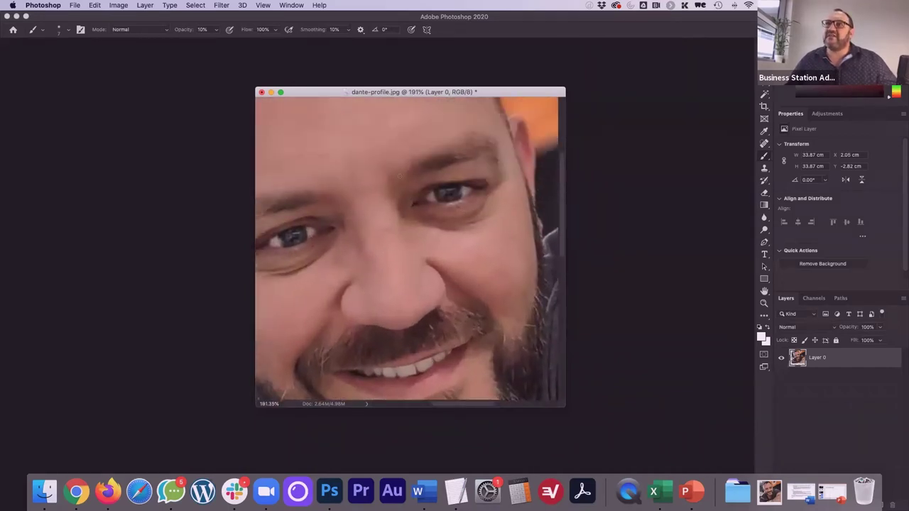
scroll(384, 199, up, 2)
scroll(361, 216, left, 5)
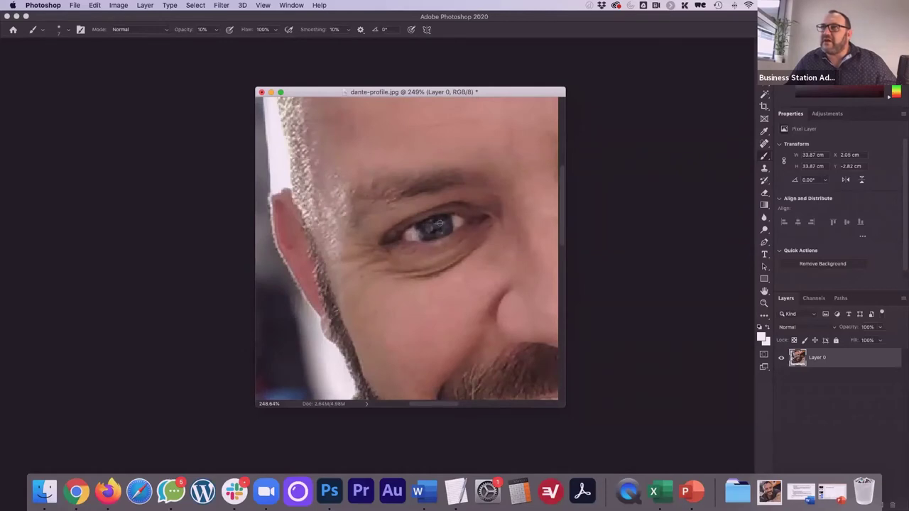
scroll(440, 224, right, 5)
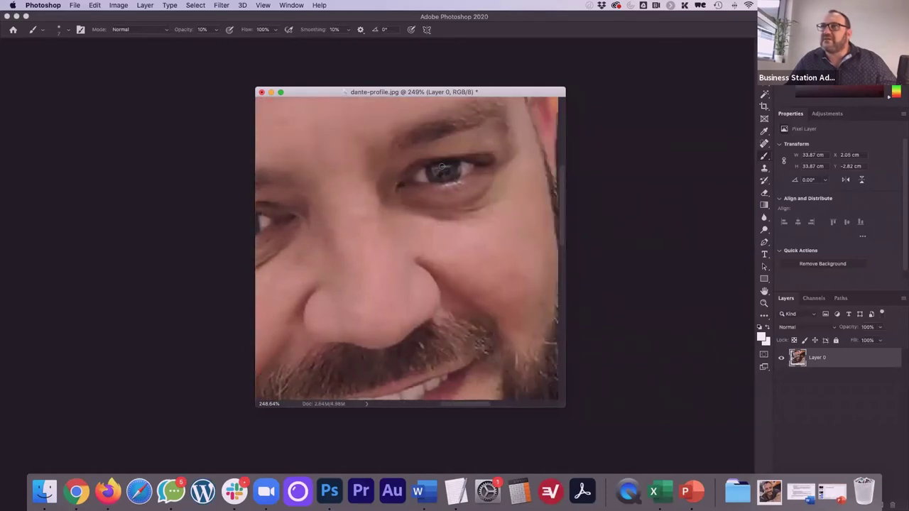
scroll(382, 237, left, 4)
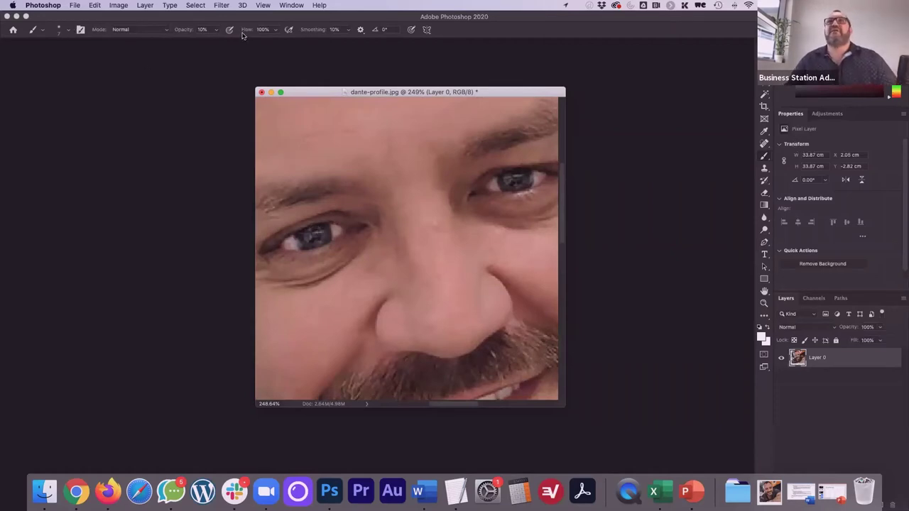
click(216, 29)
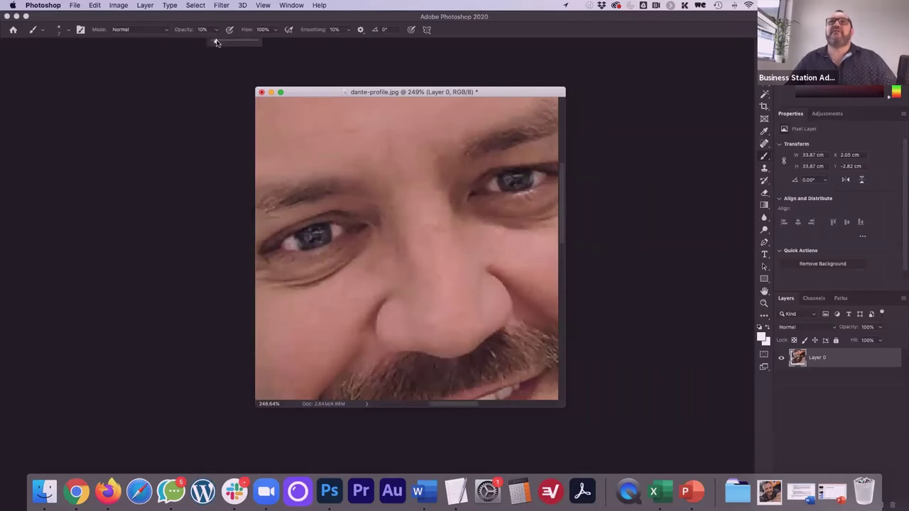
drag(216, 42, 219, 43)
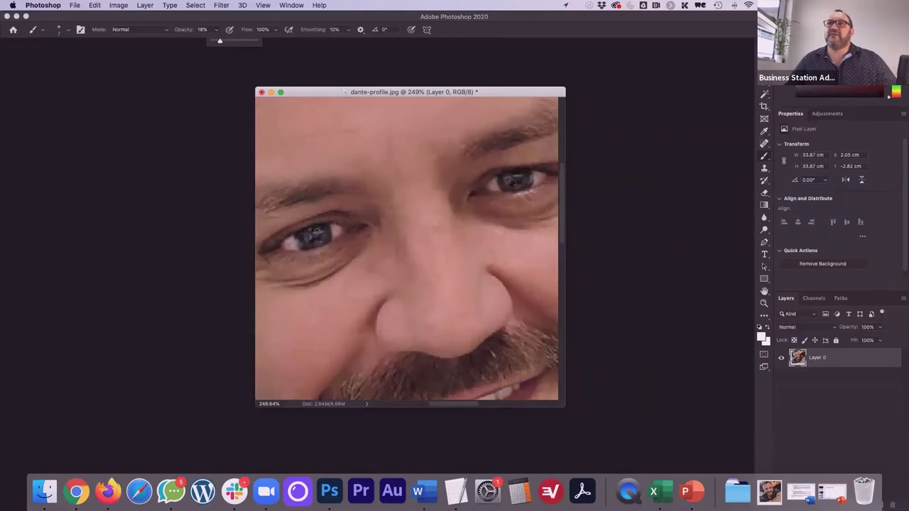
click(317, 232)
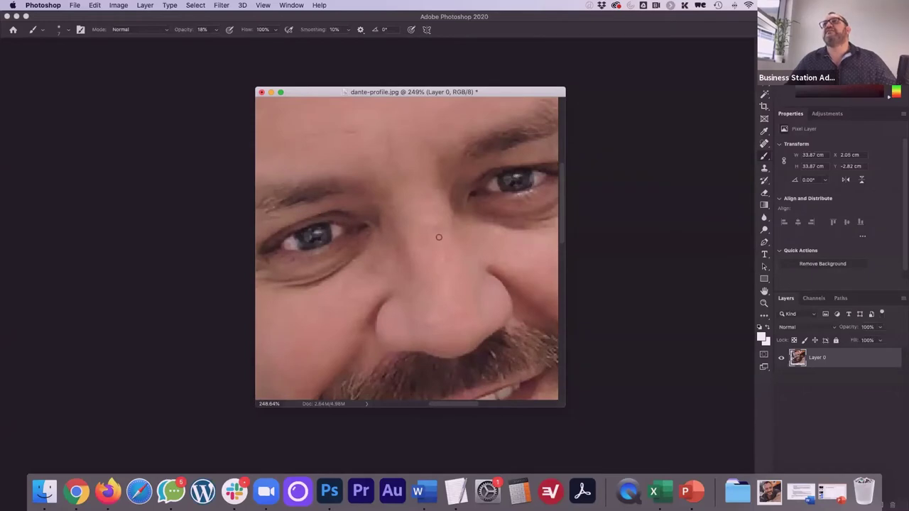
scroll(439, 237, down, 5)
scroll(434, 252, down, 5)
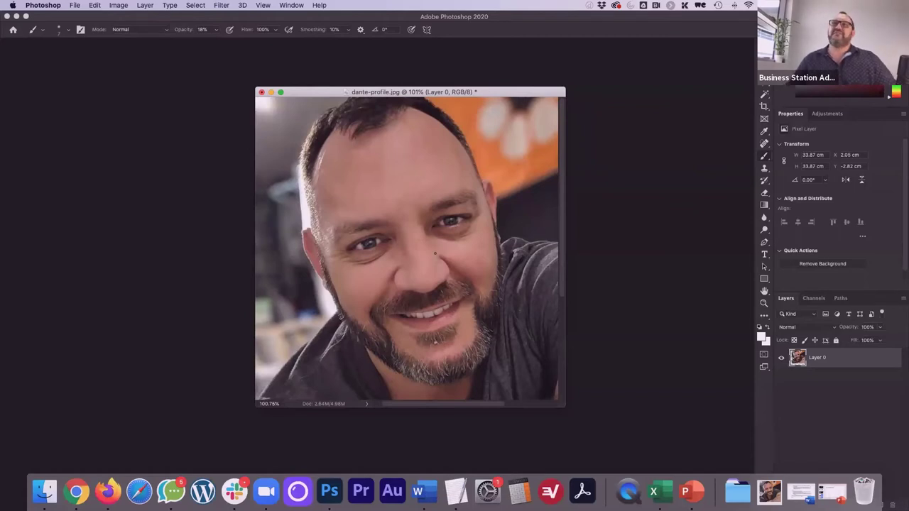
Set the foreground colour to the dark blue web colour 333366 for tinting the irises
scroll(435, 253, up, 4)
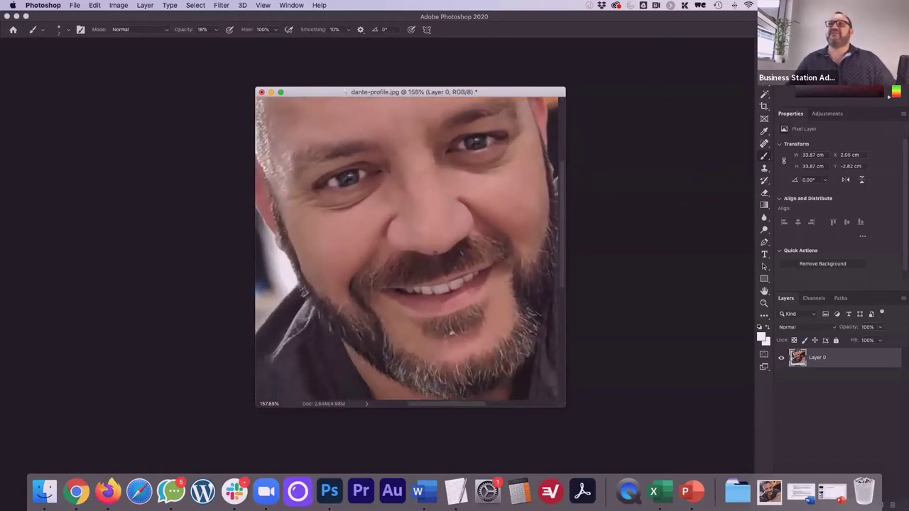
scroll(435, 253, up, 5)
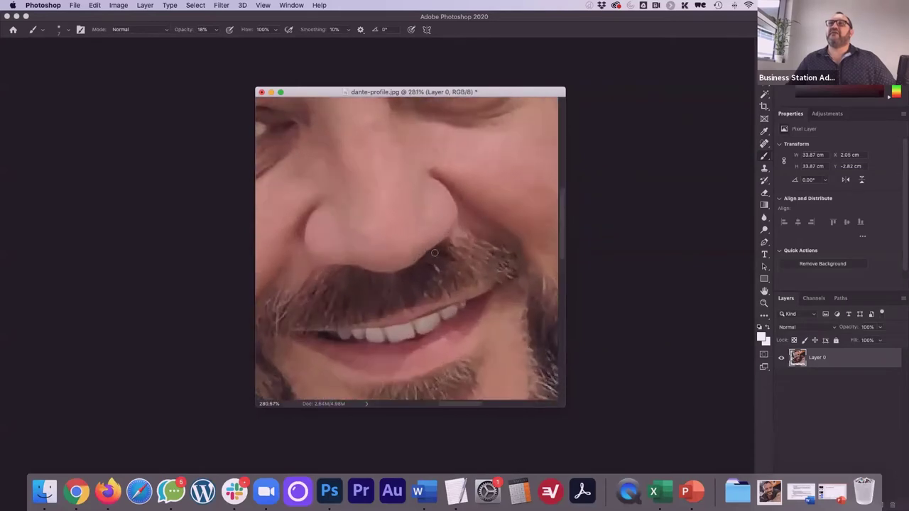
scroll(379, 235, up, 5)
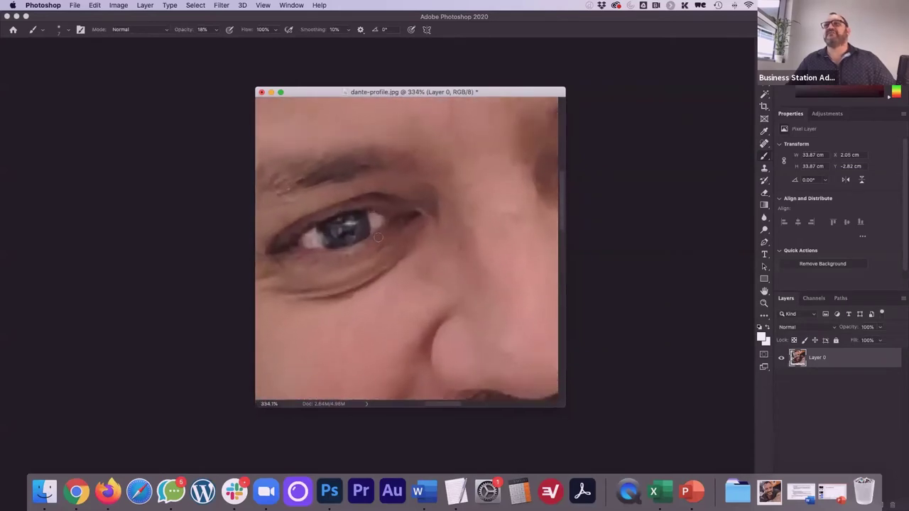
scroll(379, 236, left, 3)
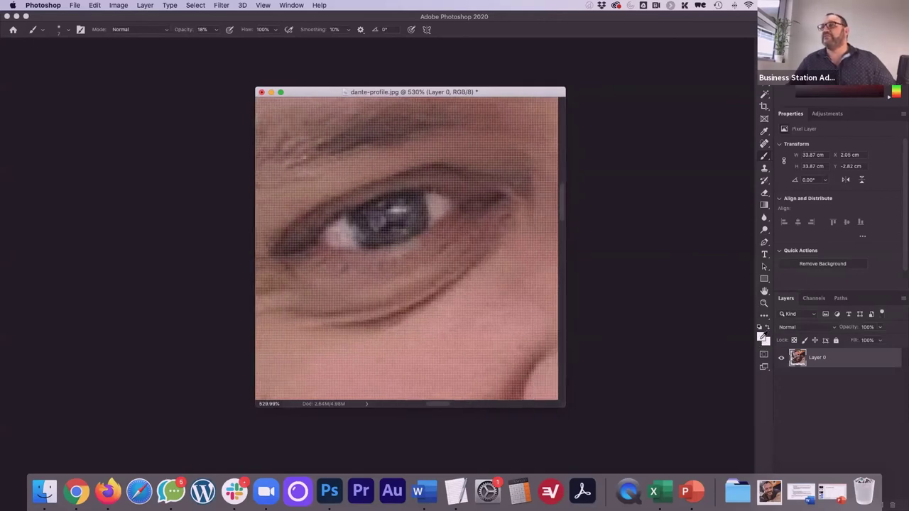
click(762, 332)
click(615, 320)
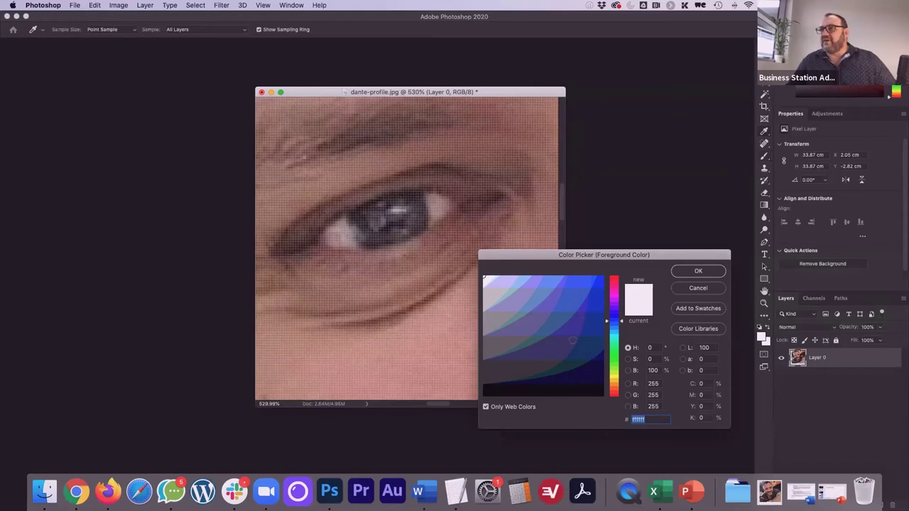
click(616, 329)
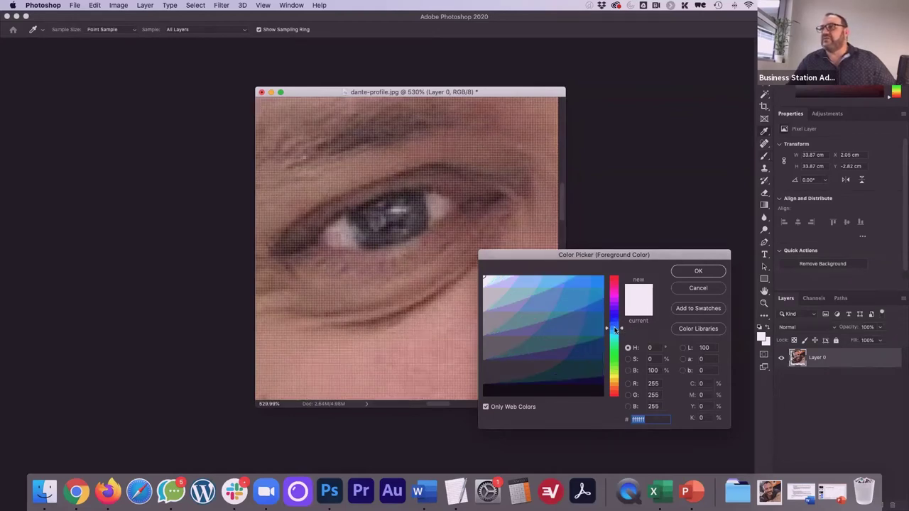
drag(615, 325, 615, 320)
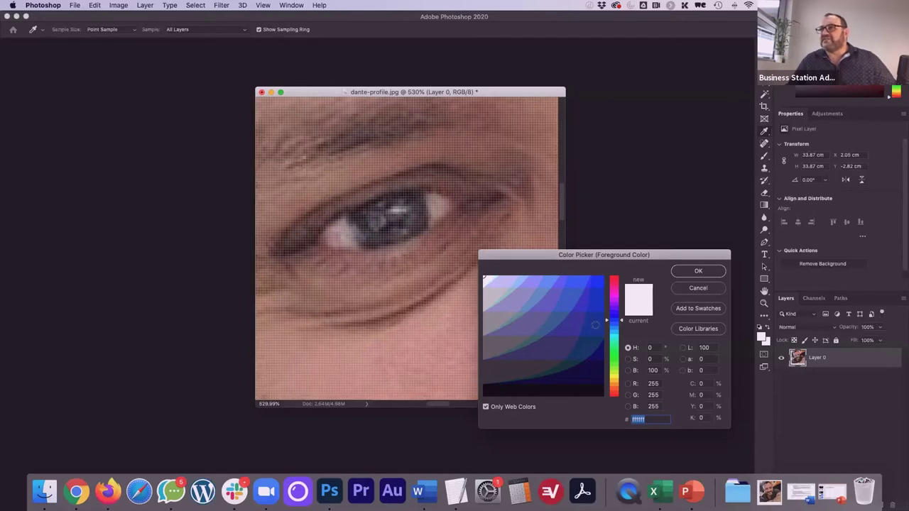
click(586, 345)
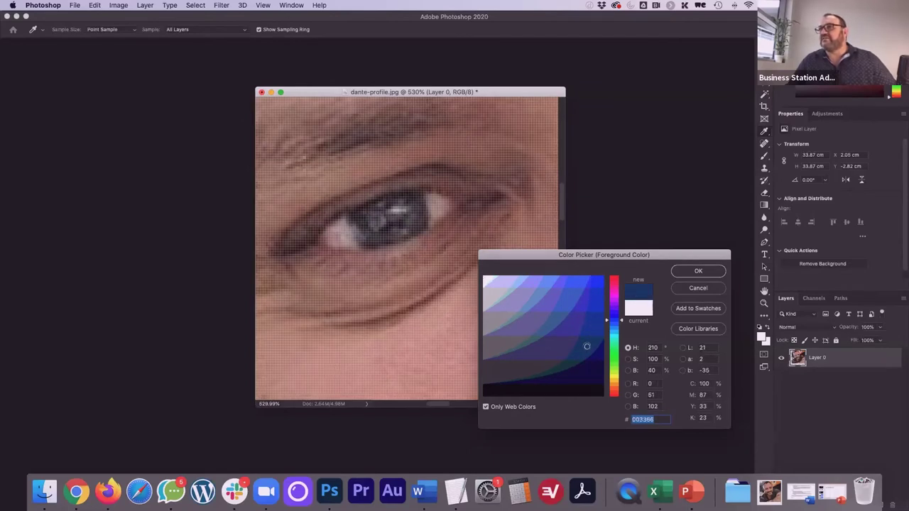
click(596, 325)
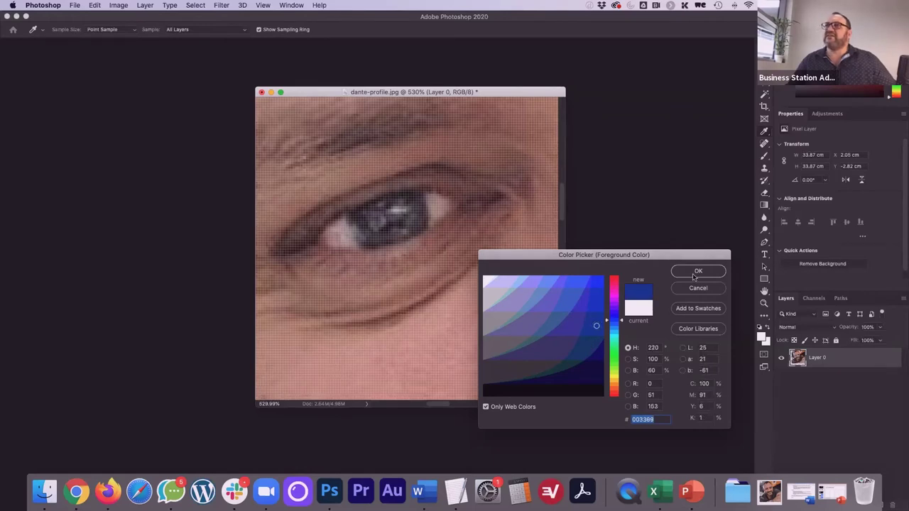
click(589, 345)
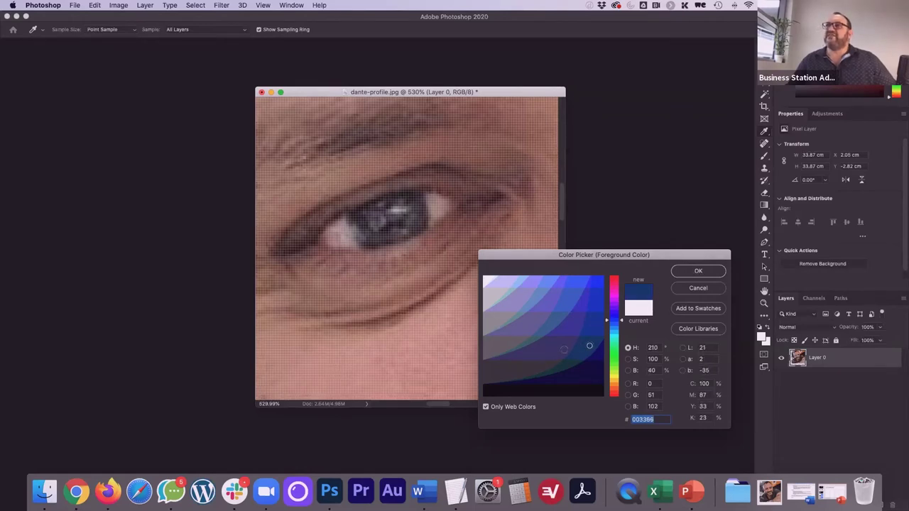
click(578, 353)
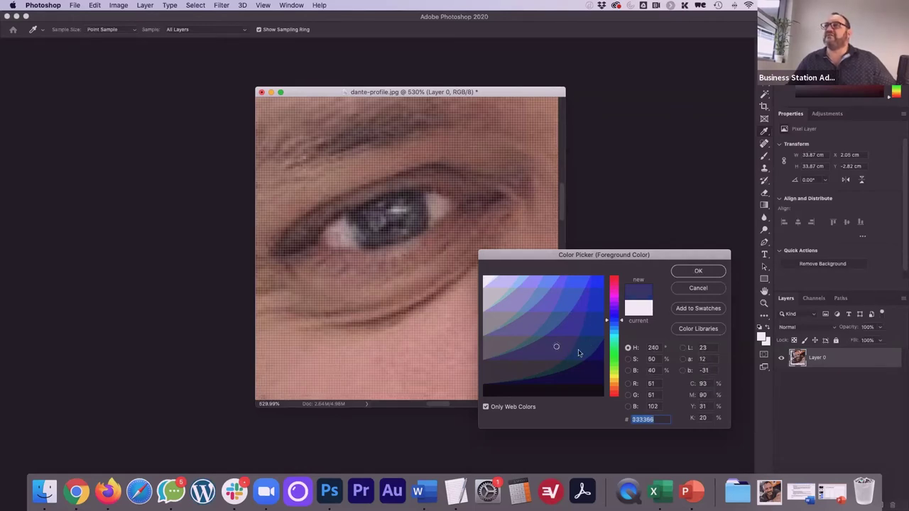
click(696, 272)
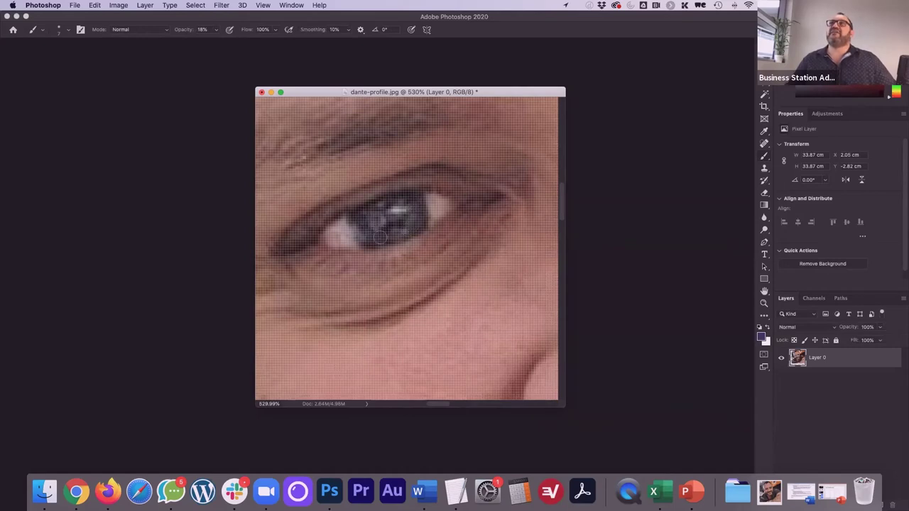
Brush the dark blue at 18% opacity over the irises of both eyes and check the whole face
scroll(381, 236, right, 10)
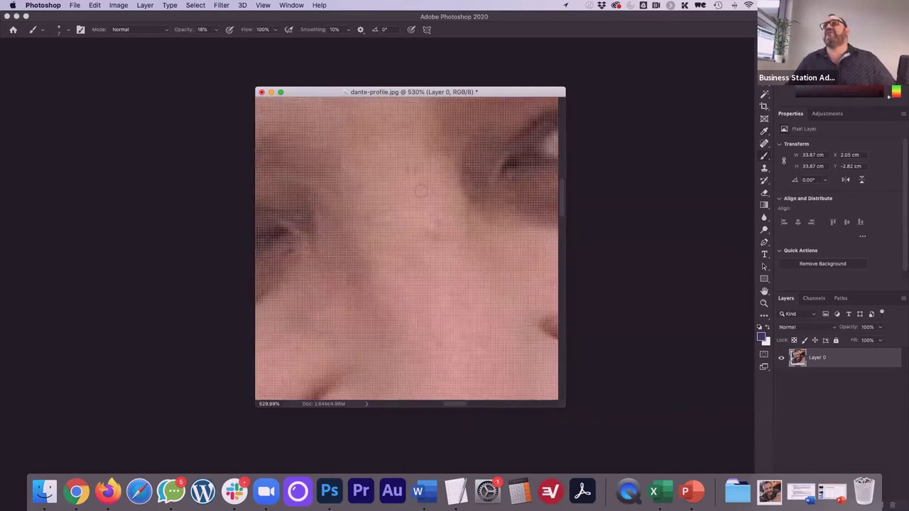
scroll(421, 191, right, 6)
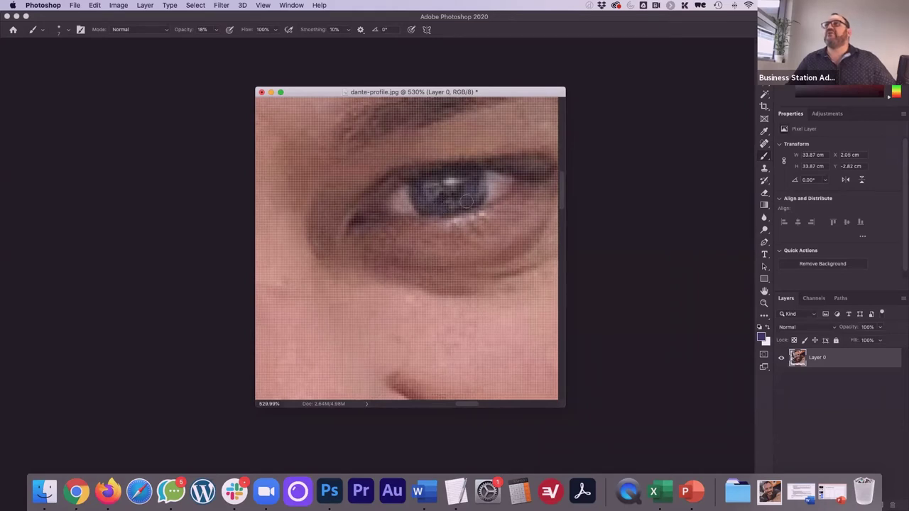
scroll(406, 225, left, 5)
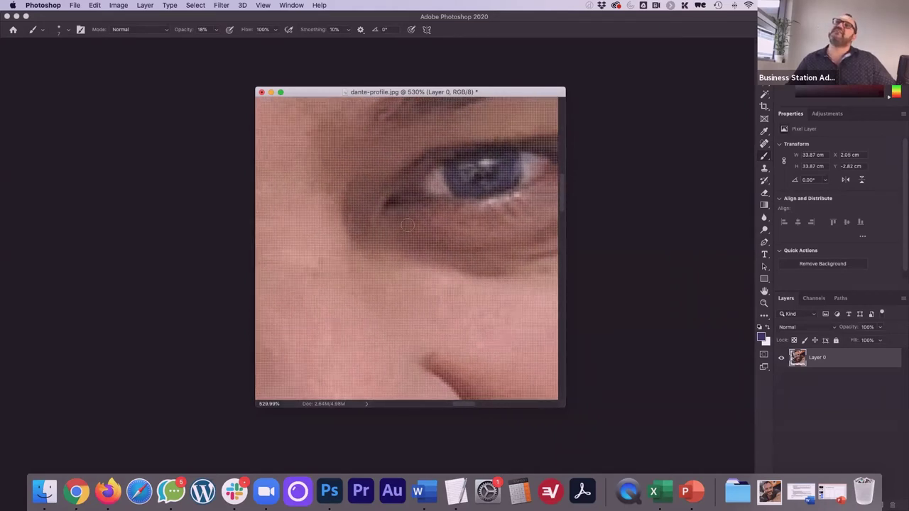
scroll(407, 225, right, 5)
scroll(407, 225, up, 3)
scroll(376, 270, left, 2)
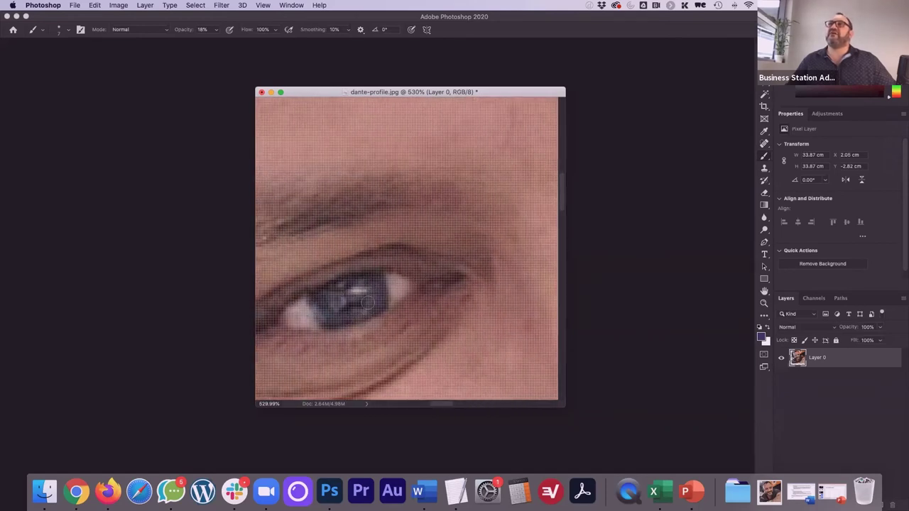
scroll(475, 288, down, 6)
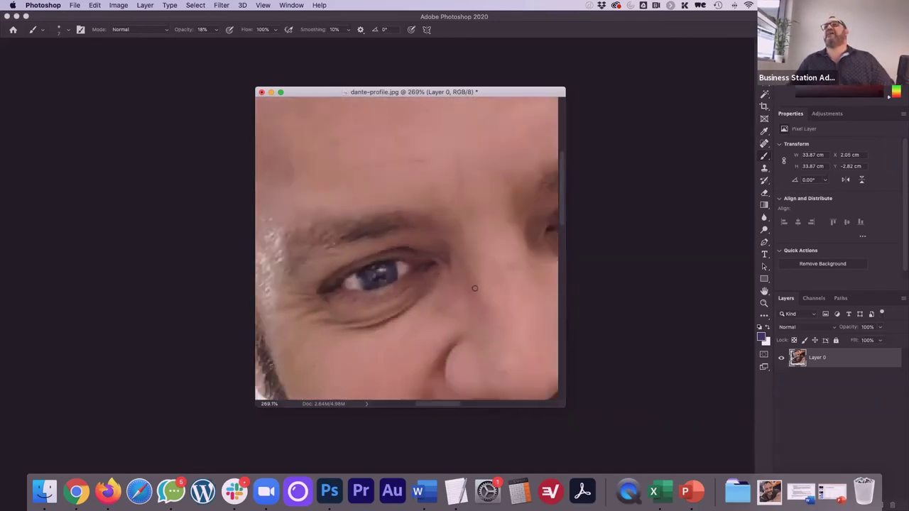
scroll(474, 287, down, 2)
scroll(474, 287, down, 3)
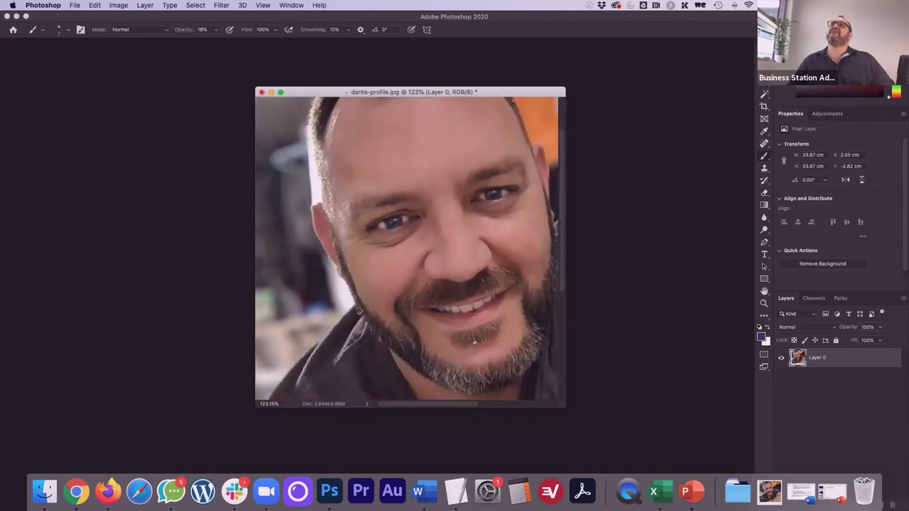
Set the foreground colour to light violet-blue #9999ff
scroll(473, 287, down, 3)
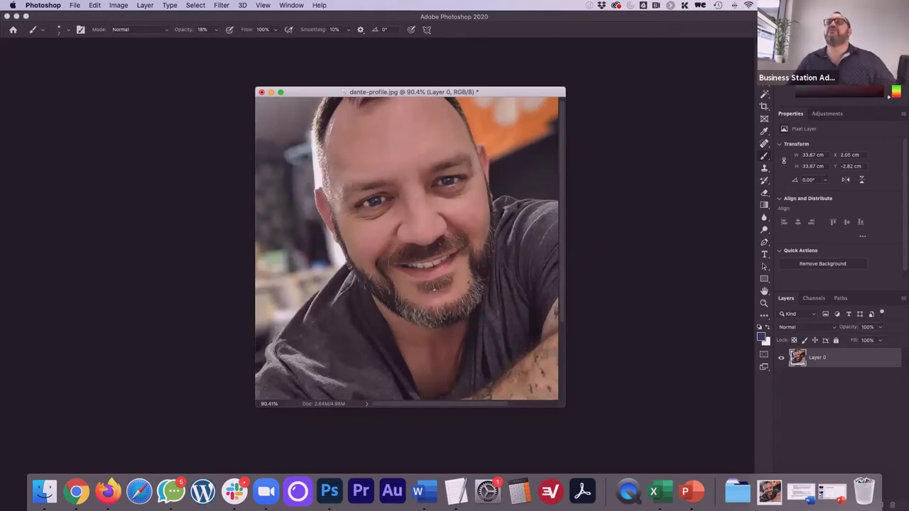
scroll(409, 231, up, 5)
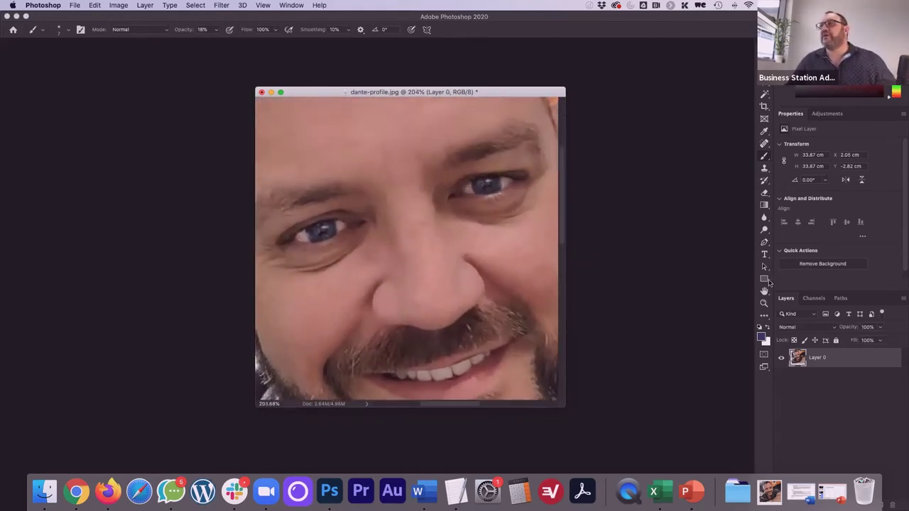
click(761, 339)
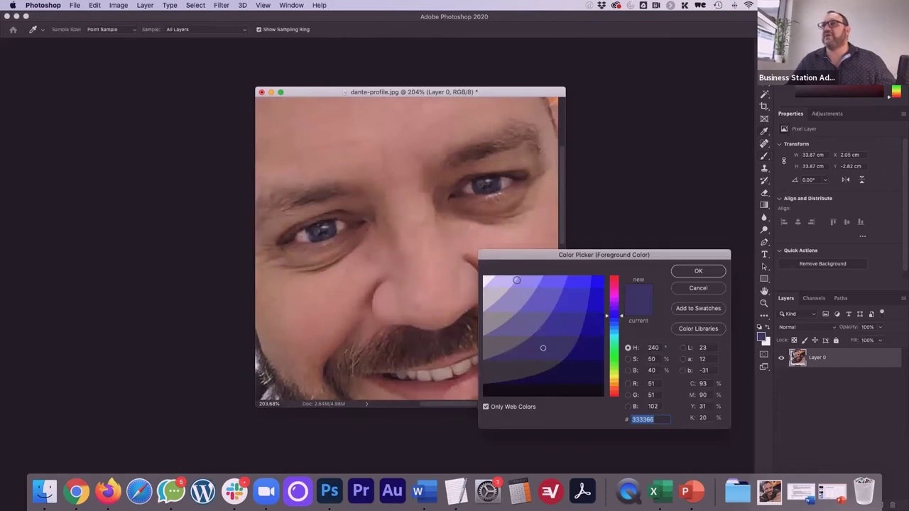
click(529, 280)
click(698, 270)
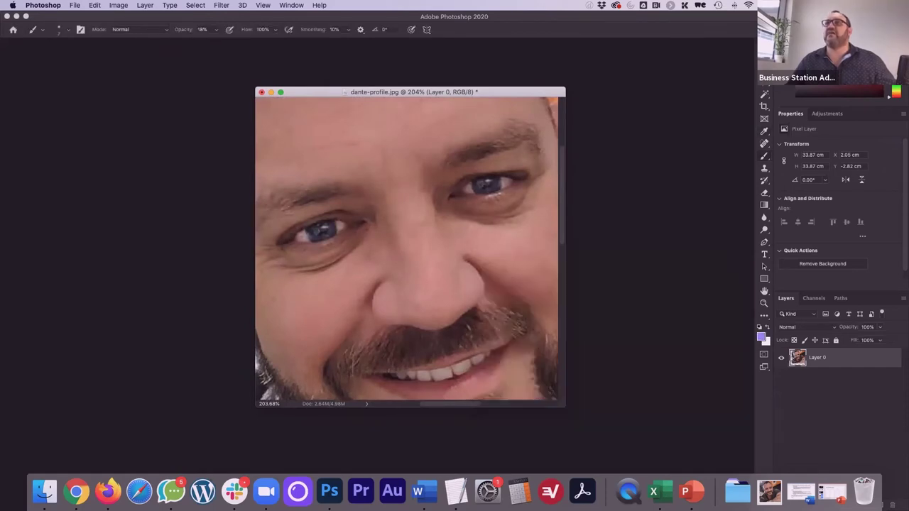
Brush the light violet-blue over the irises of both eyes at 18% opacity
scroll(311, 229, up, 3)
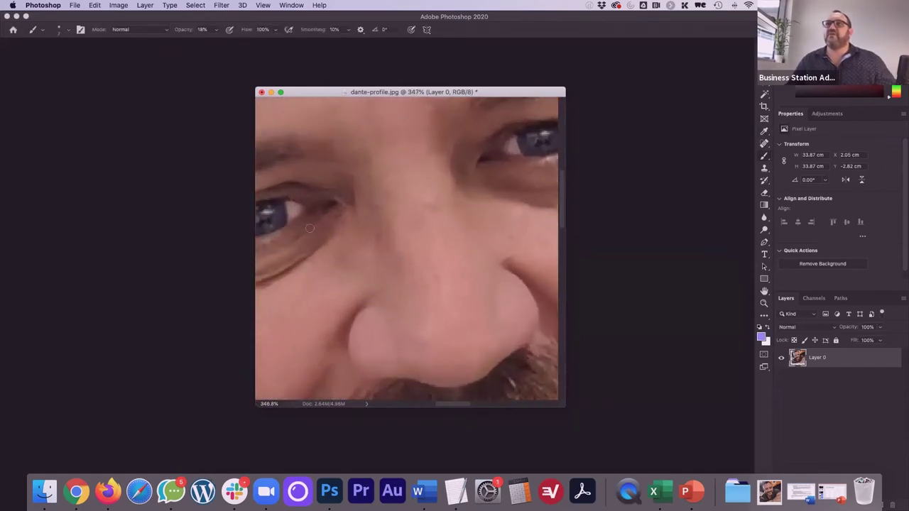
mouse_move(318, 215)
mouse_down()
mouse_move(349, 228)
mouse_move(359, 205)
mouse_up()
scroll(440, 230, right, 5)
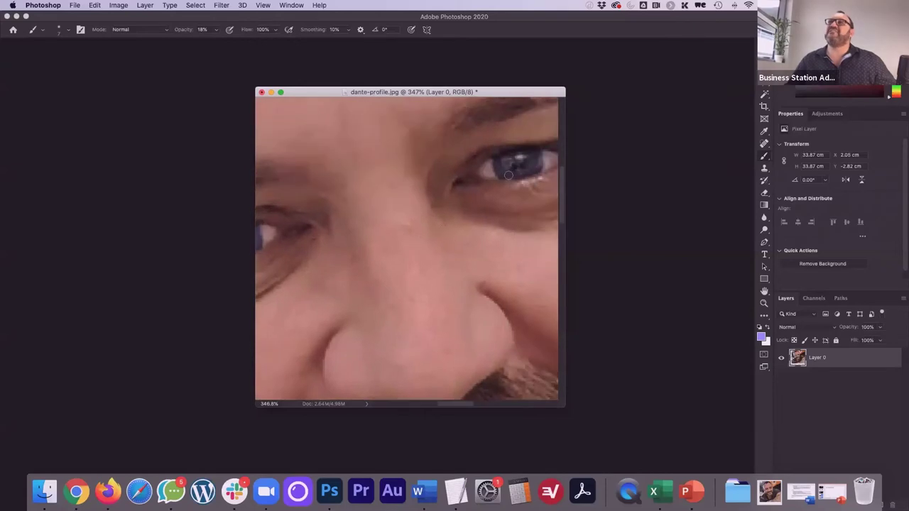
mouse_move(462, 166)
mouse_down()
mouse_move(497, 171)
mouse_move(500, 159)
mouse_move(494, 180)
mouse_move(475, 183)
mouse_up()
scroll(433, 228, down, 10)
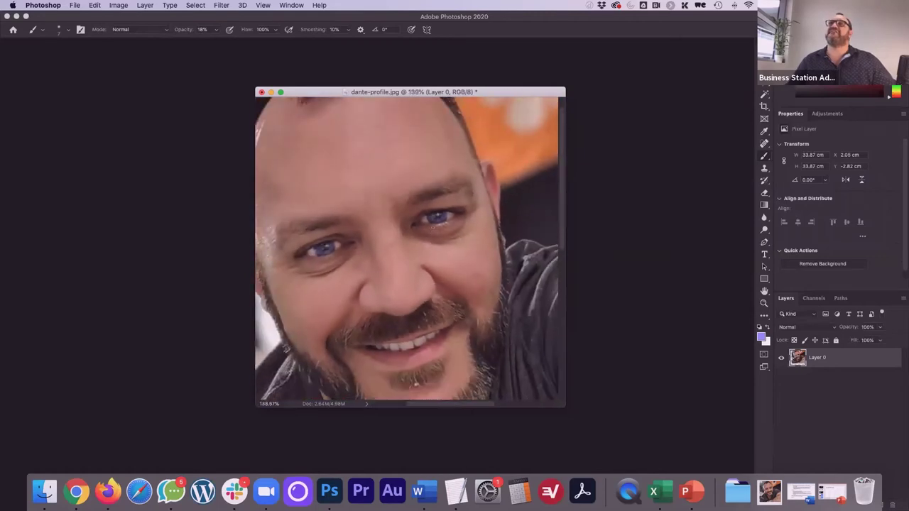
scroll(407, 248, down, 3)
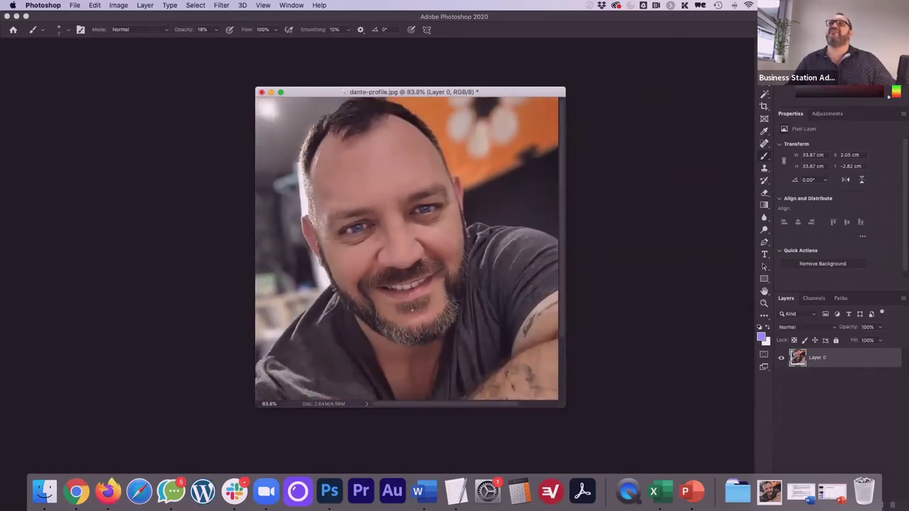
scroll(407, 248, down, 1)
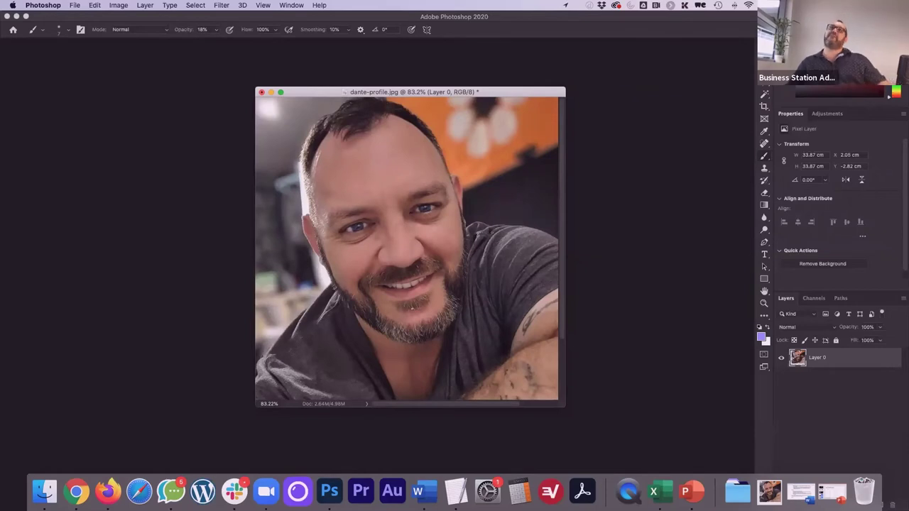
Enlarge the soft brush with 0% hardness to about 64 px for retouching the forehead
scroll(399, 209, up, 10)
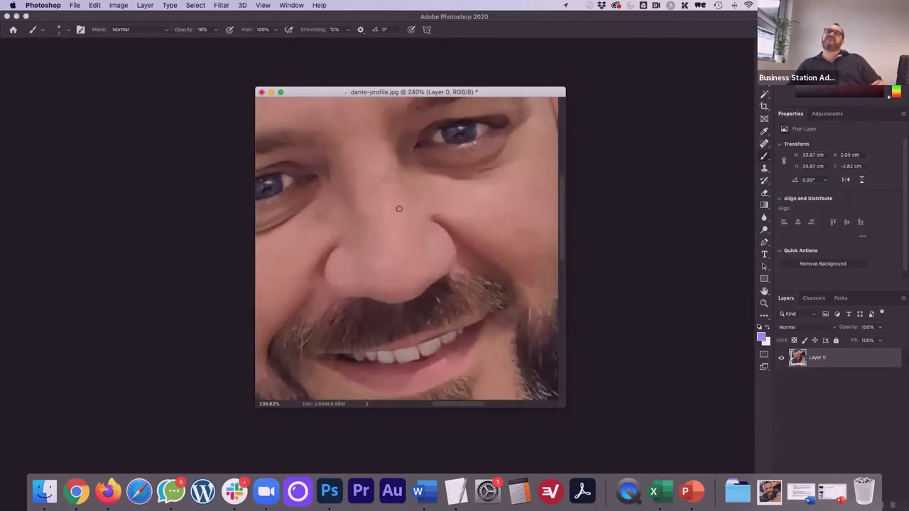
scroll(399, 209, up, 4)
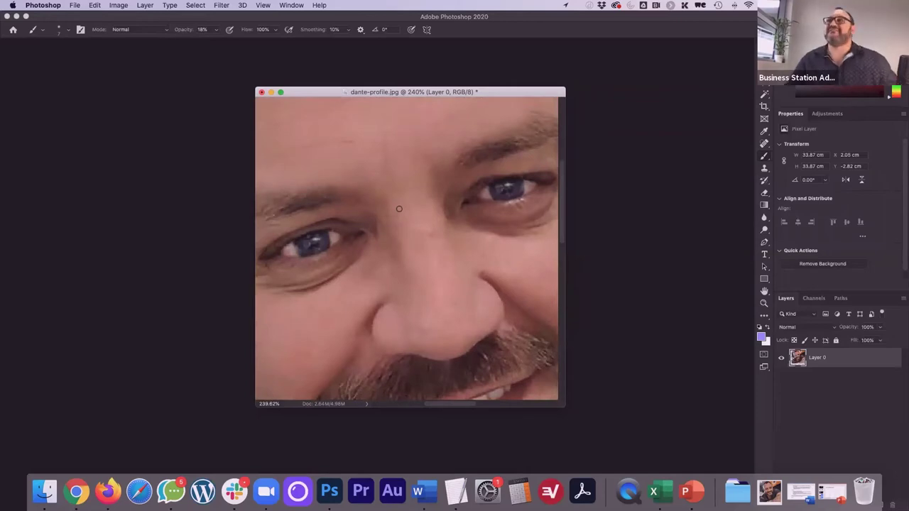
scroll(399, 209, down, 6)
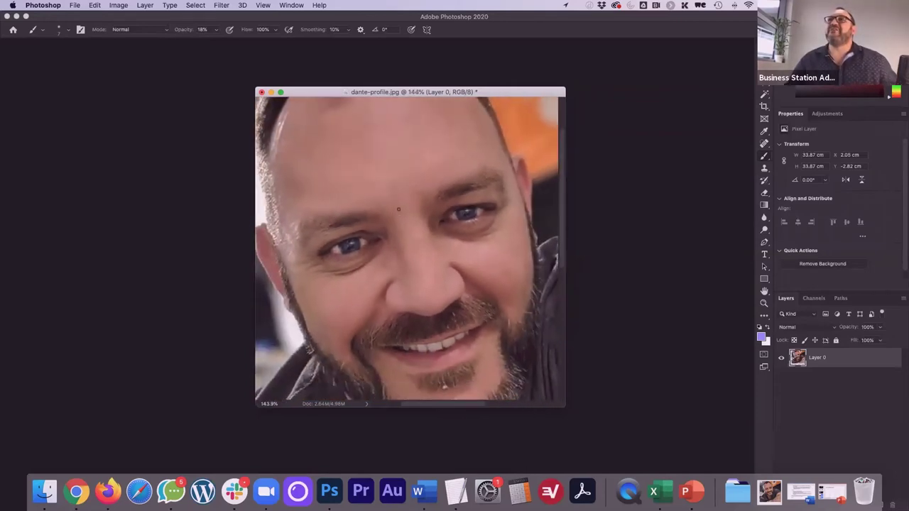
scroll(376, 196, up, 3)
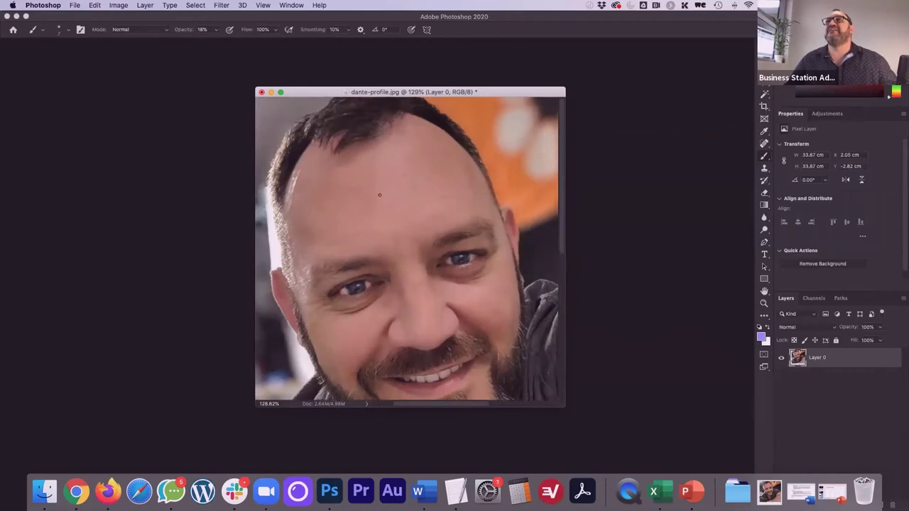
scroll(379, 195, up, 3)
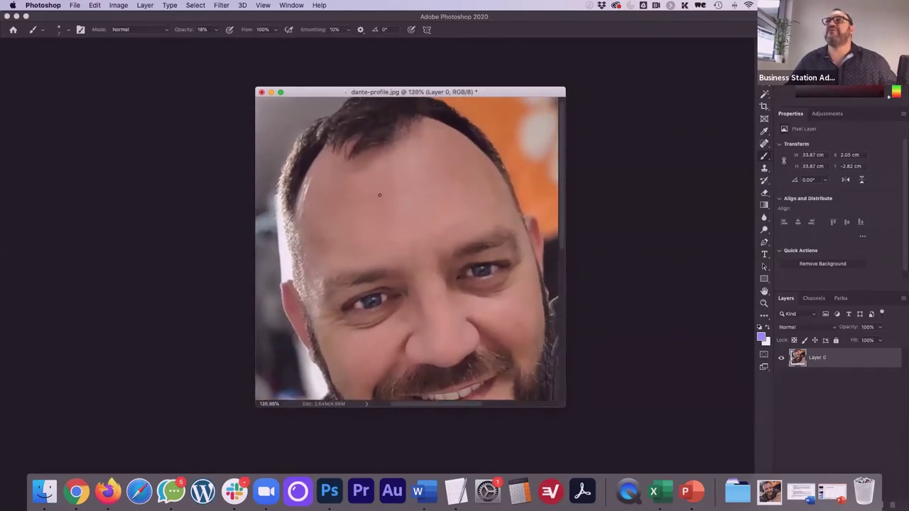
scroll(379, 195, up, 2)
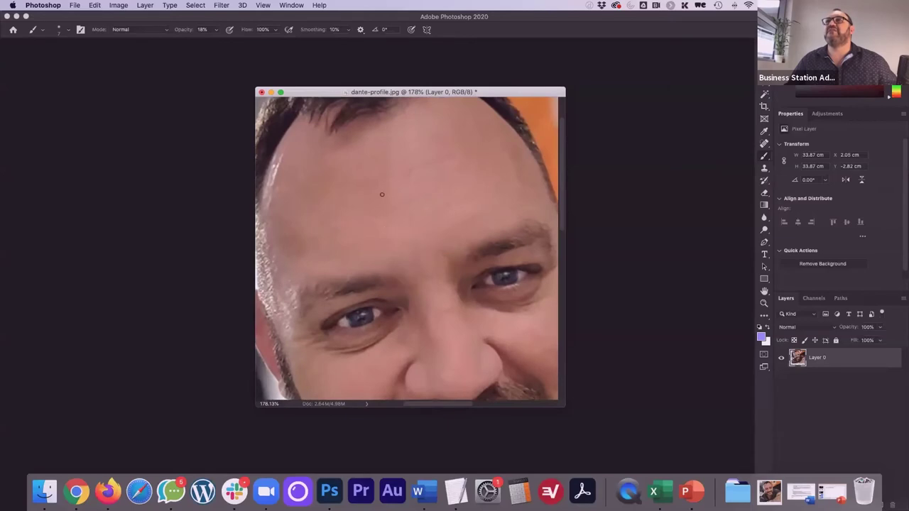
click(69, 30)
drag(71, 61, 73, 63)
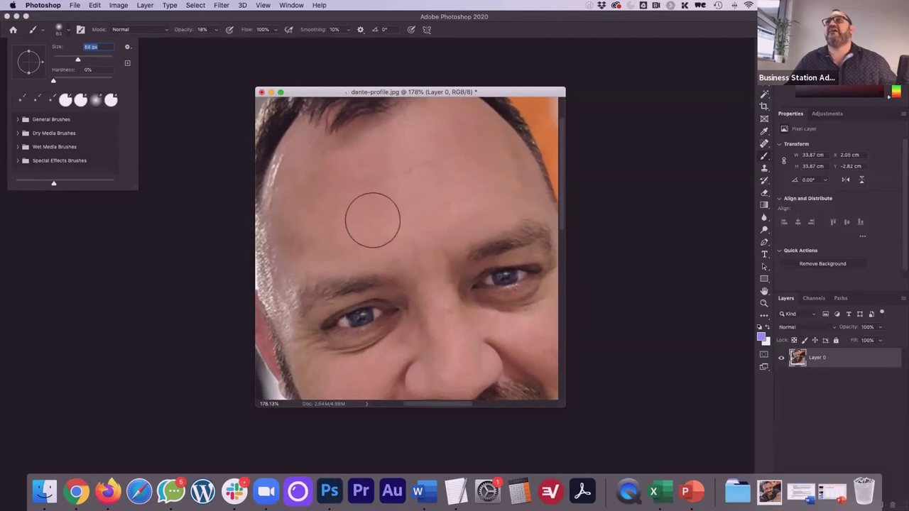
Sample a skin tone from the forehead as the foreground colour, with the web-only colour restriction turned off (#c38c77)
click(760, 336)
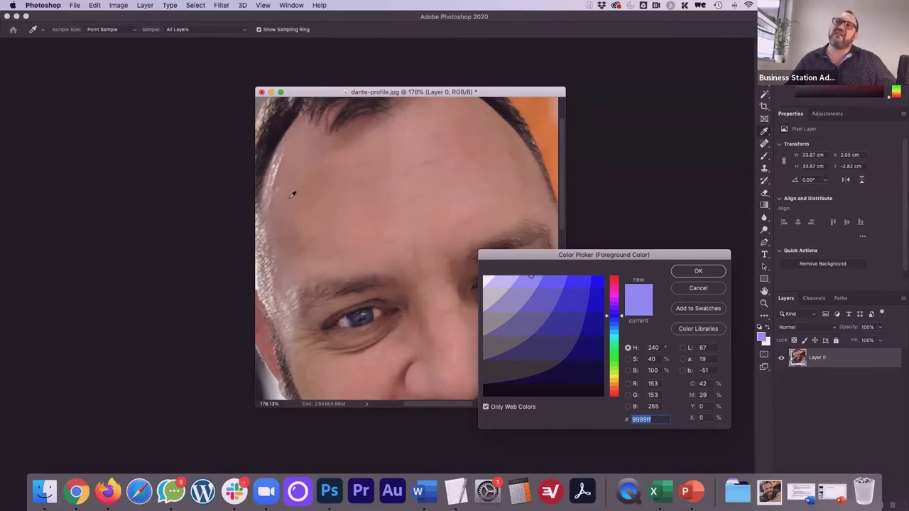
click(368, 200)
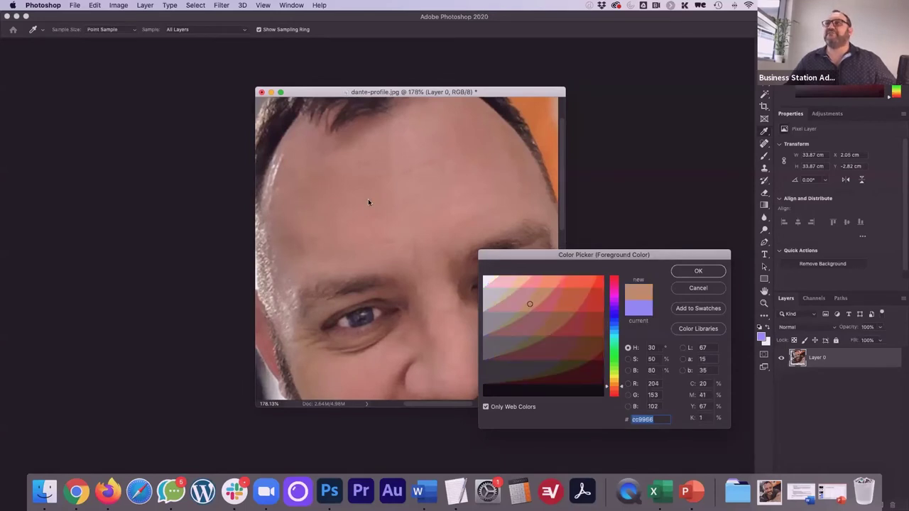
click(486, 407)
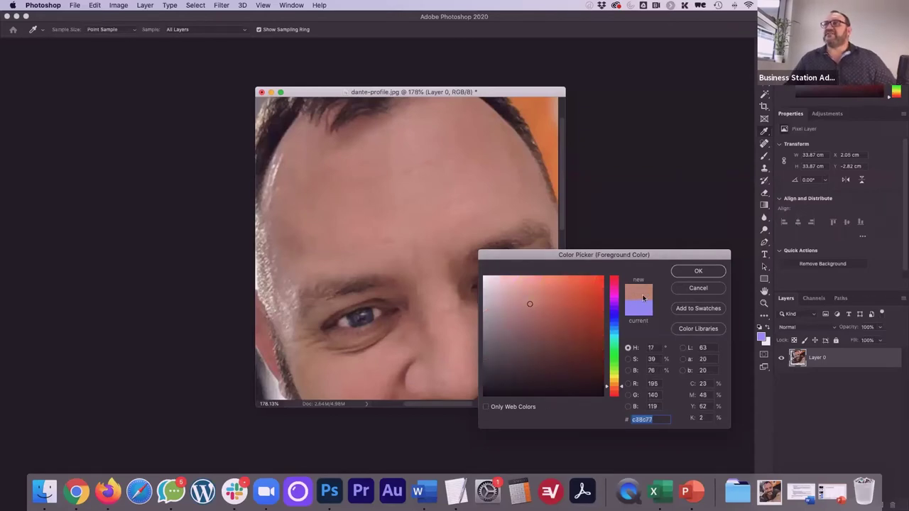
click(698, 272)
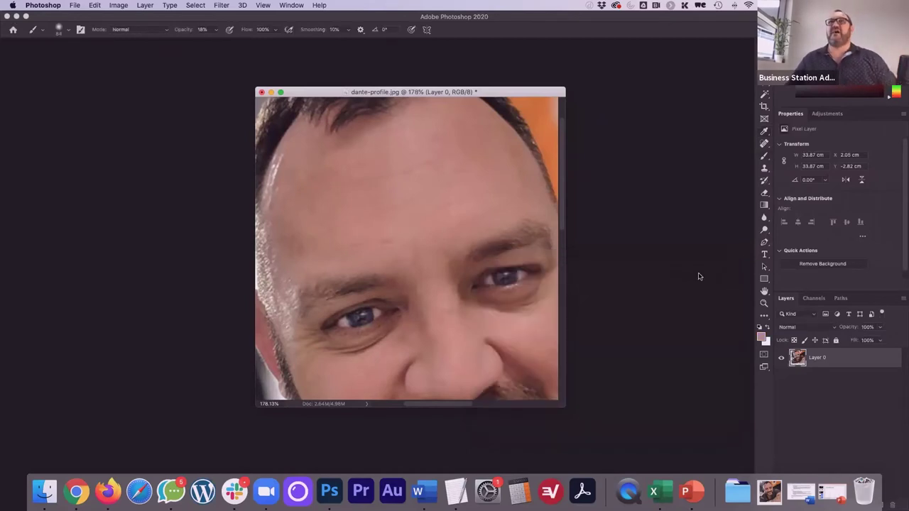
Lower the brush opacity to 10% and paint the sampled skin tone over the creases between the eyebrows
click(216, 30)
drag(216, 44, 212, 44)
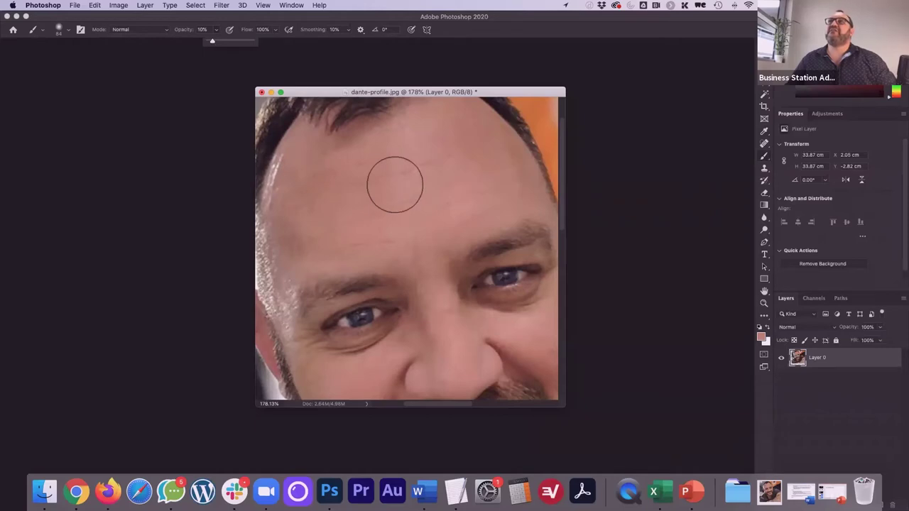
scroll(395, 185, up, 2)
scroll(394, 184, up, 4)
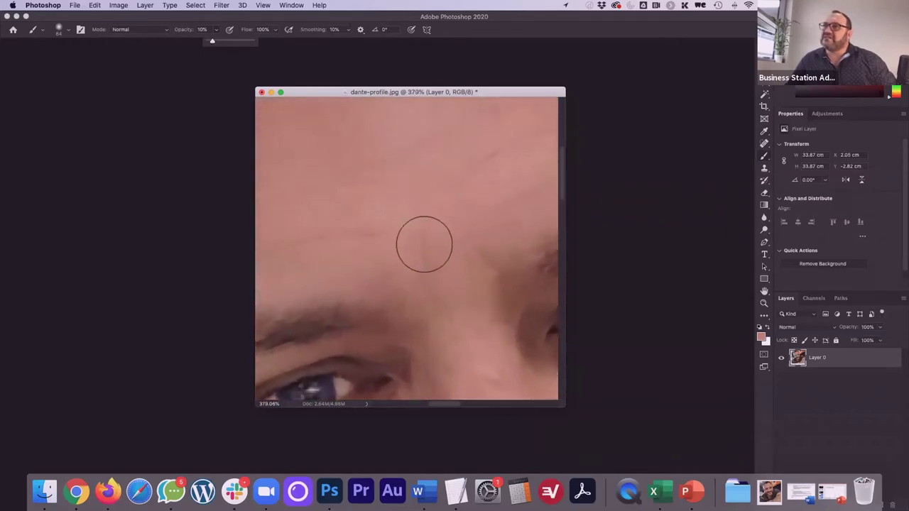
mouse_move(428, 256)
mouse_down()
mouse_move(460, 246)
mouse_move(415, 260)
mouse_move(465, 248)
mouse_move(418, 254)
mouse_move(451, 246)
mouse_move(434, 257)
mouse_move(338, 255)
mouse_move(410, 246)
mouse_move(464, 195)
mouse_move(405, 251)
mouse_move(476, 176)
mouse_move(353, 198)
mouse_move(388, 173)
mouse_move(426, 208)
mouse_move(348, 224)
mouse_move(405, 222)
mouse_move(414, 262)
mouse_up()
scroll(414, 263, down, 3)
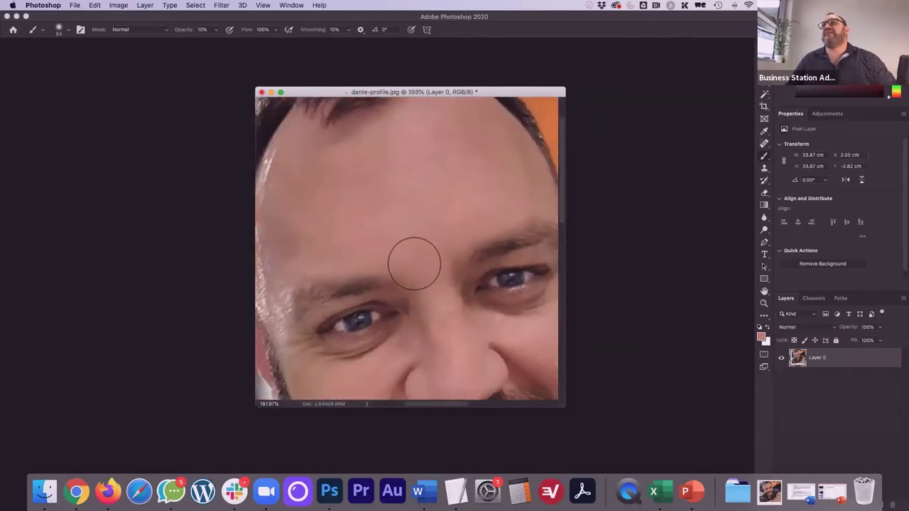
scroll(414, 263, down, 5)
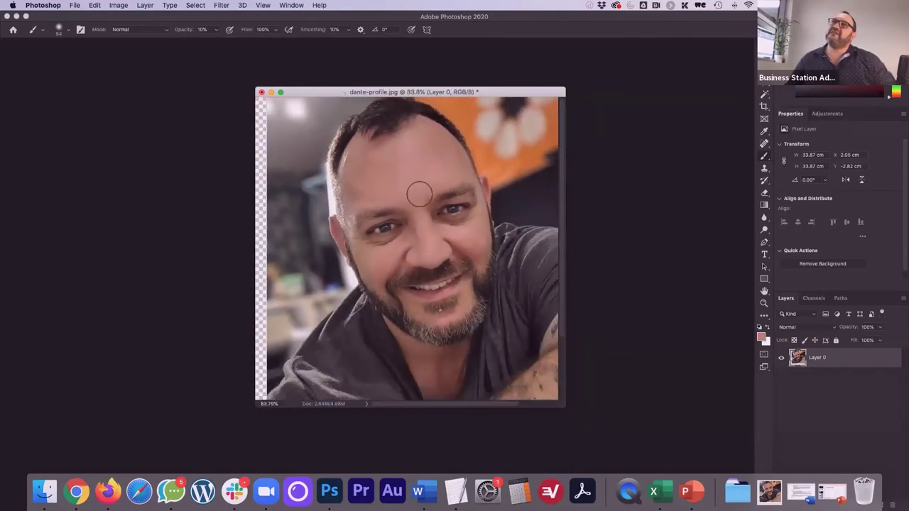
scroll(424, 263, down, 2)
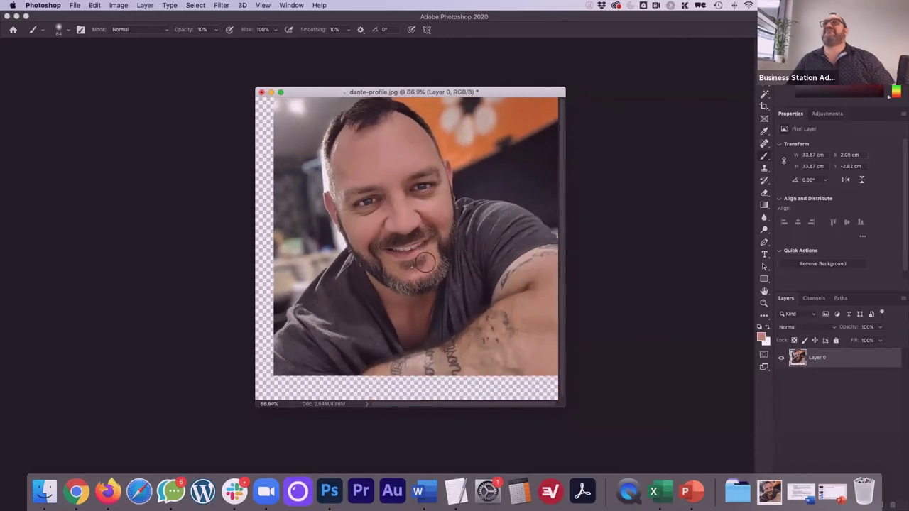
scroll(424, 263, down, 1)
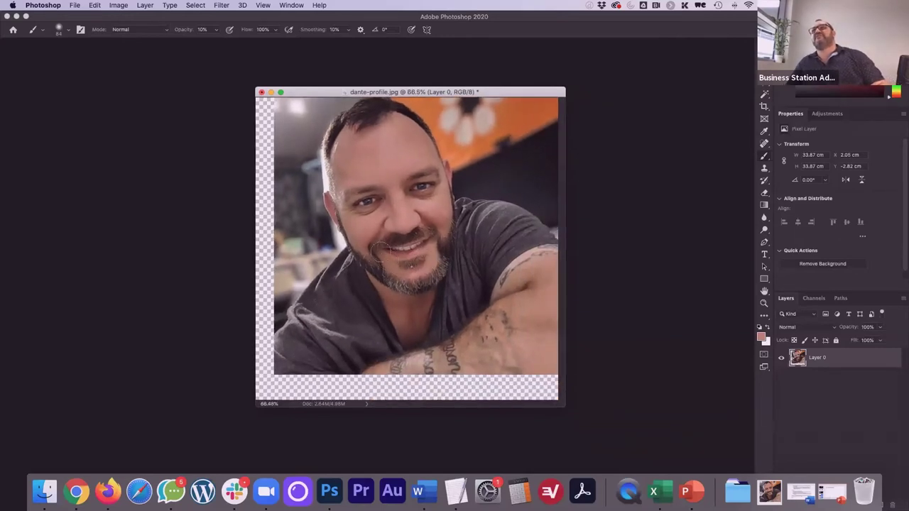
Examine the retouched portrait up close around the forehead, eyes and mouth, and as a whole
scroll(377, 239, up, 4)
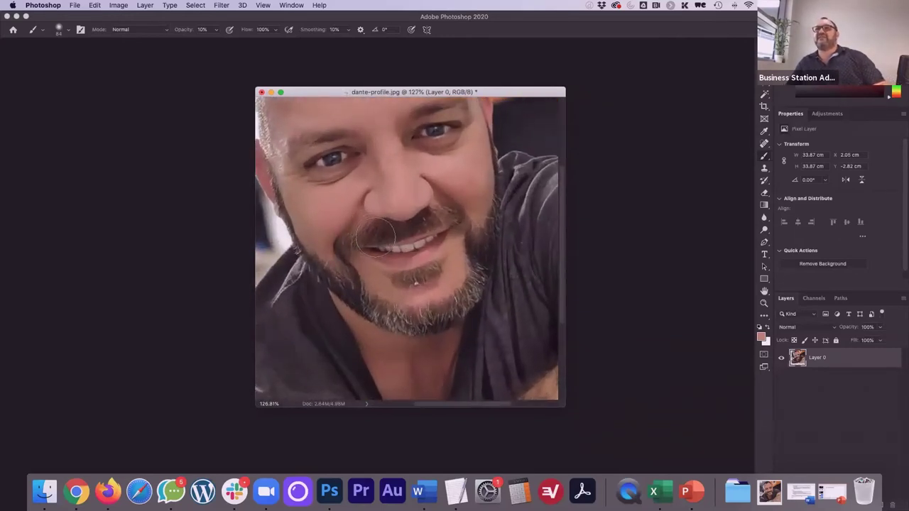
scroll(376, 234, up, 5)
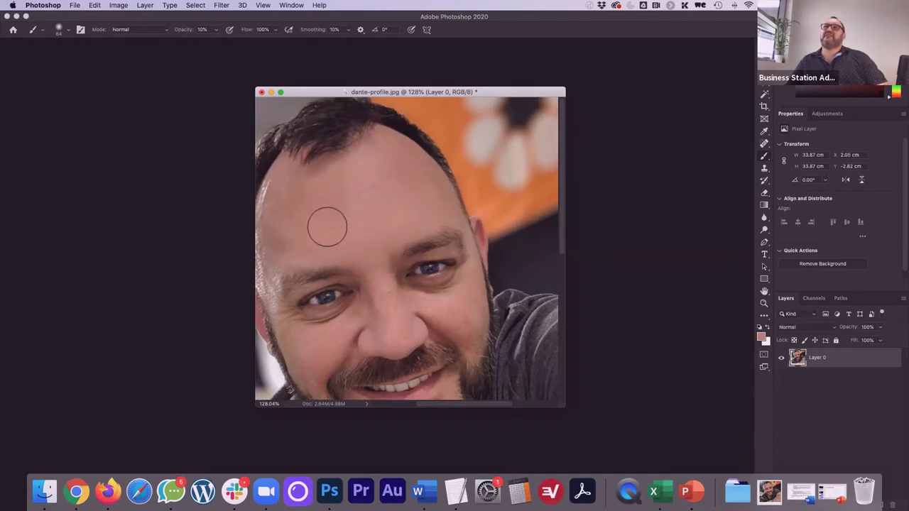
scroll(328, 234, down, 5)
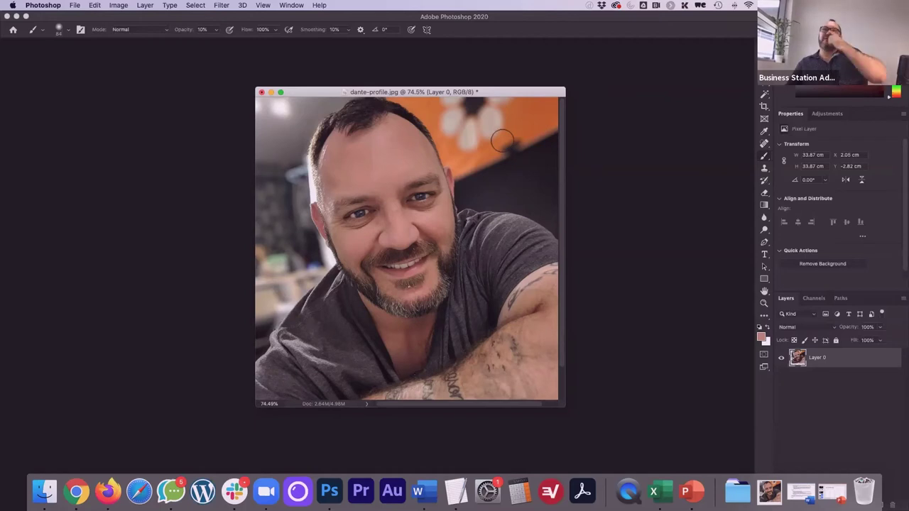
key(super+shift+Up)
key(super+shift+Up)
key(super+shift+Up)
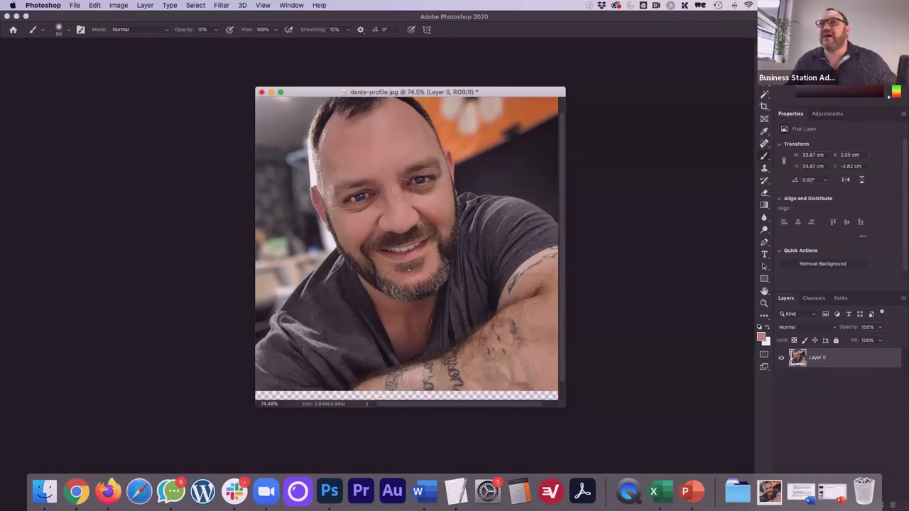
scroll(386, 210, up, 6)
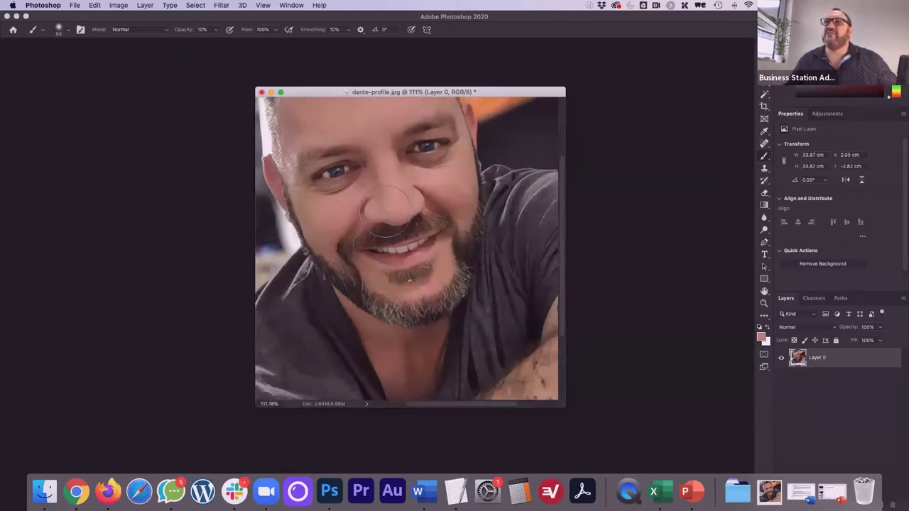
scroll(385, 211, up, 2)
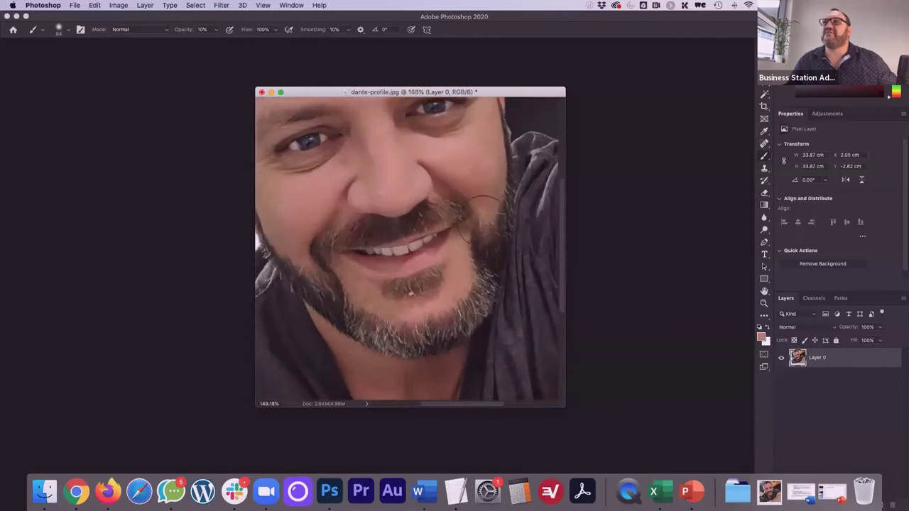
scroll(68, 45, up, 5)
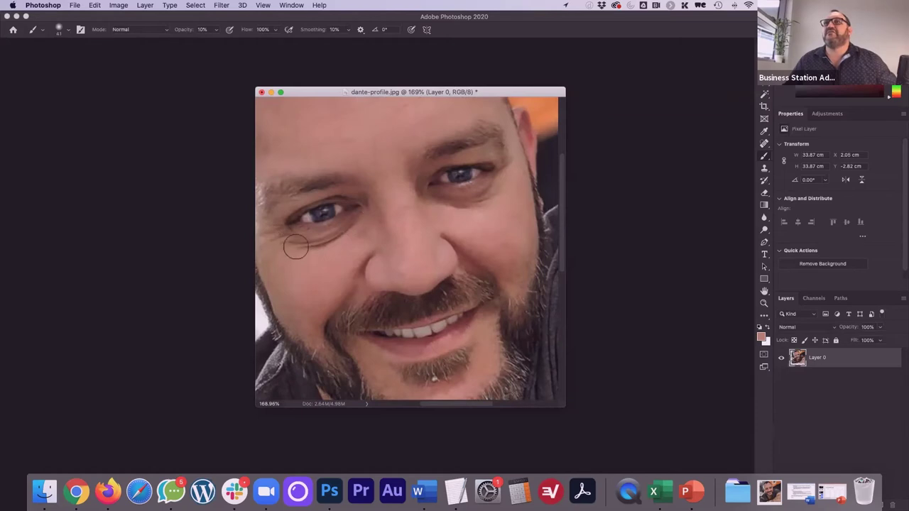
scroll(415, 243, down, 5)
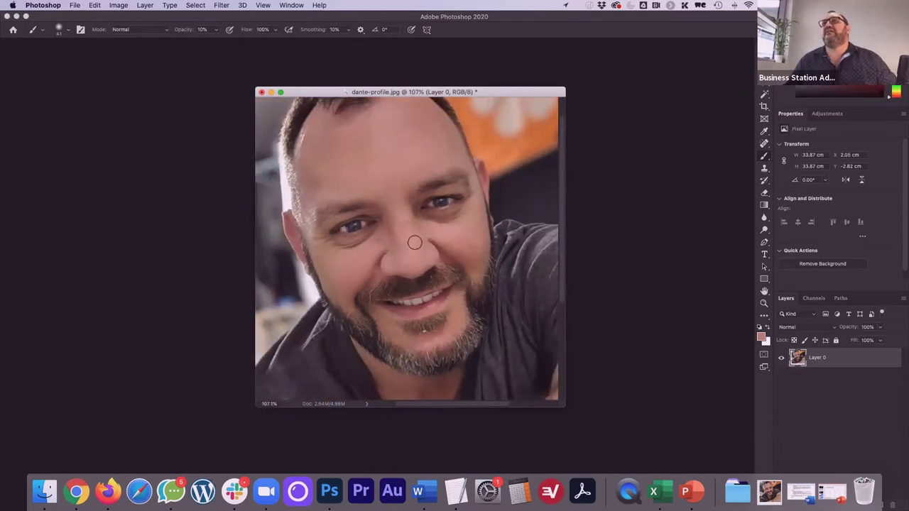
scroll(416, 242, down, 2)
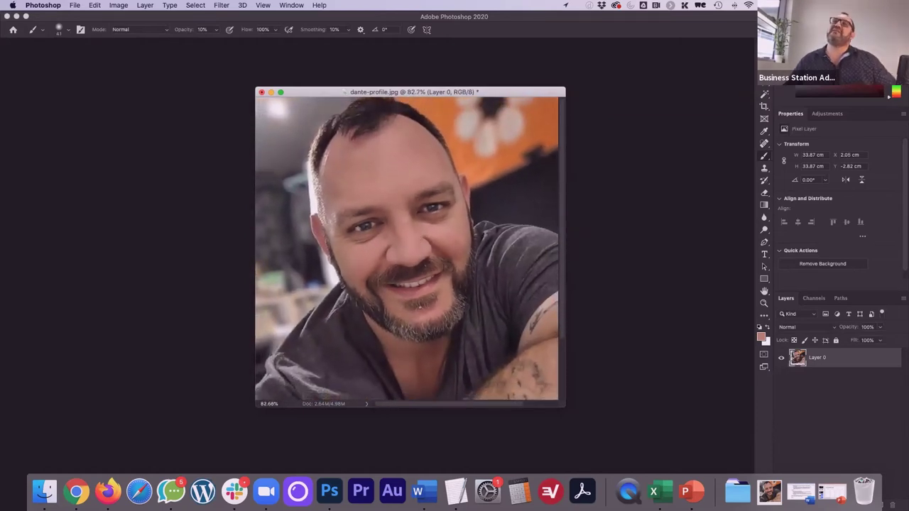
Inspect the eyes, skin and beard at several magnifications and compare them with the overall portrait
scroll(448, 267, up, 4)
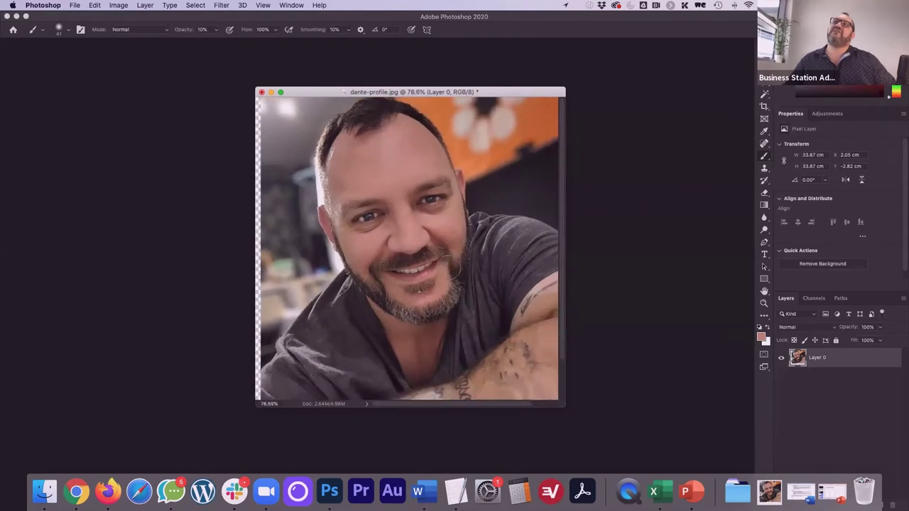
scroll(459, 151, up, 5)
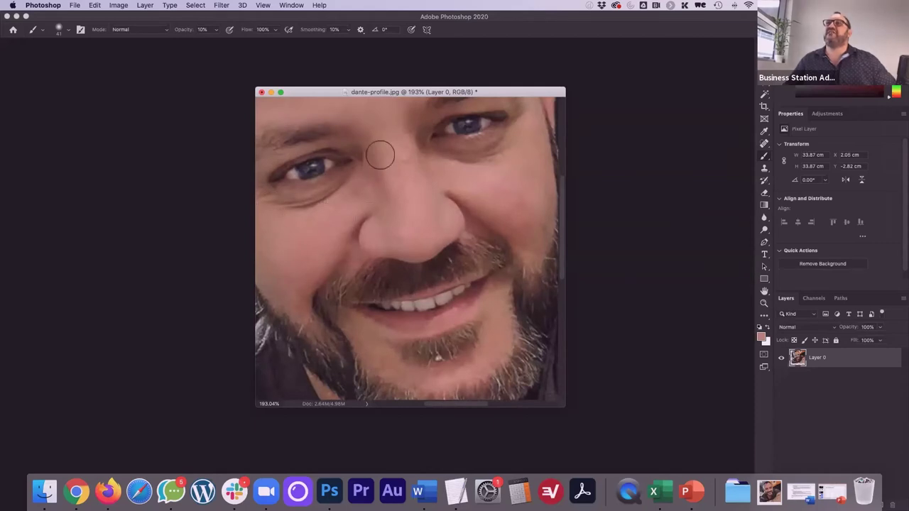
scroll(312, 279, down, 5)
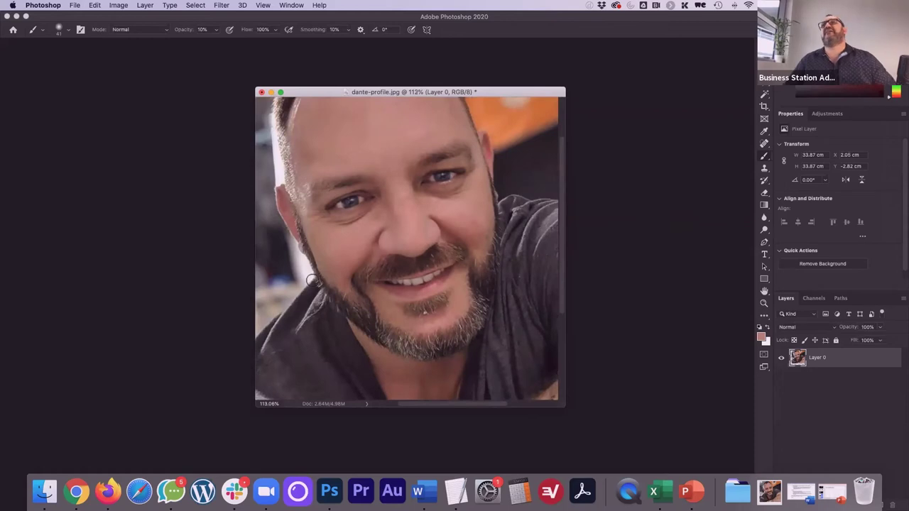
scroll(312, 280, down, 3)
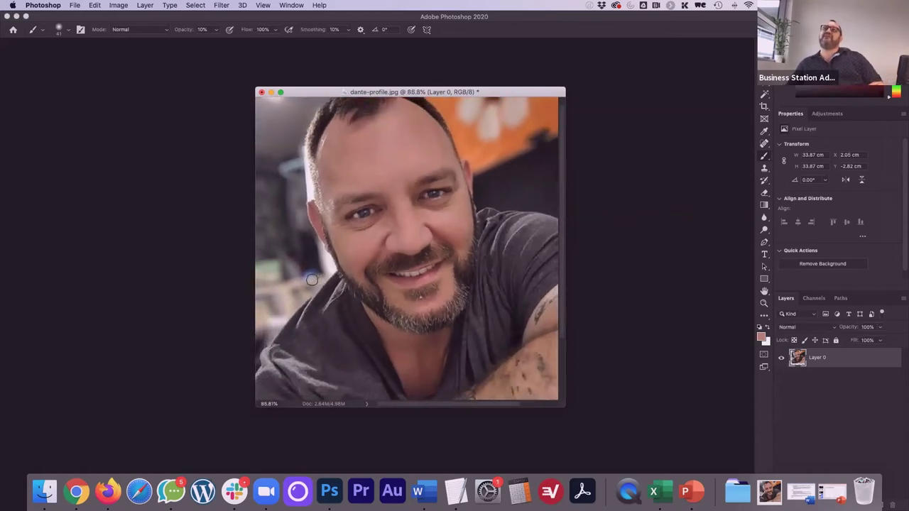
scroll(312, 280, up, 2)
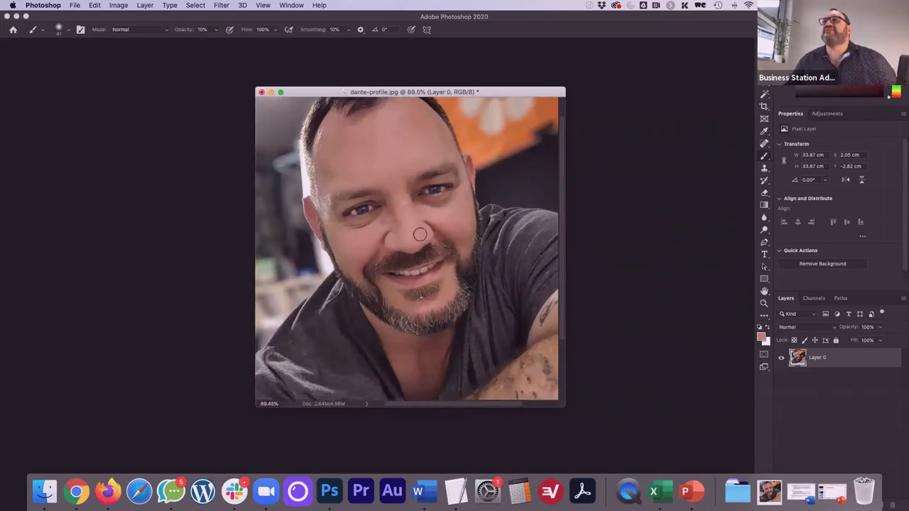
scroll(419, 234, up, 3)
scroll(419, 234, up, 1)
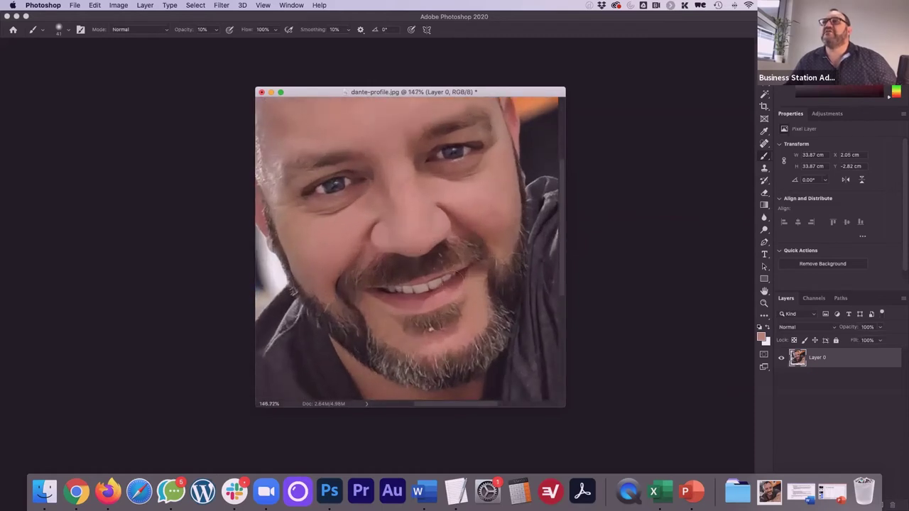
scroll(411, 264, up, 3)
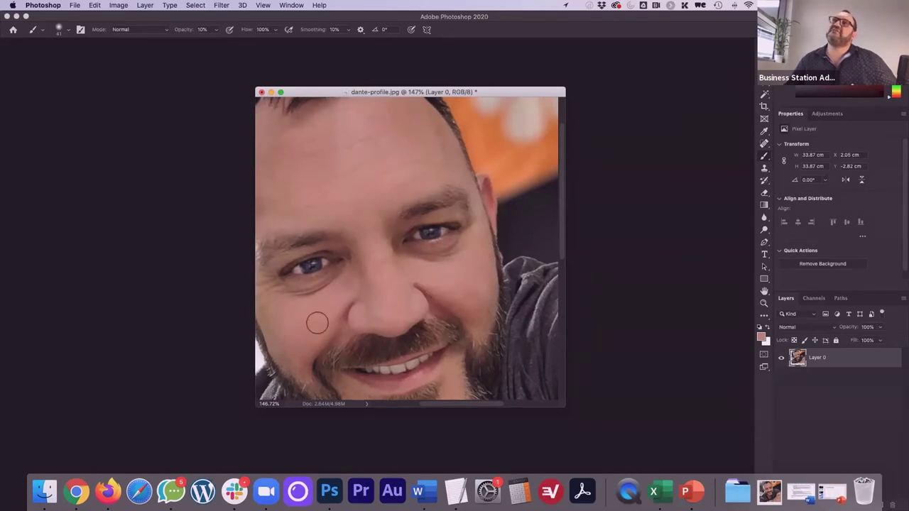
scroll(318, 323, down, 5)
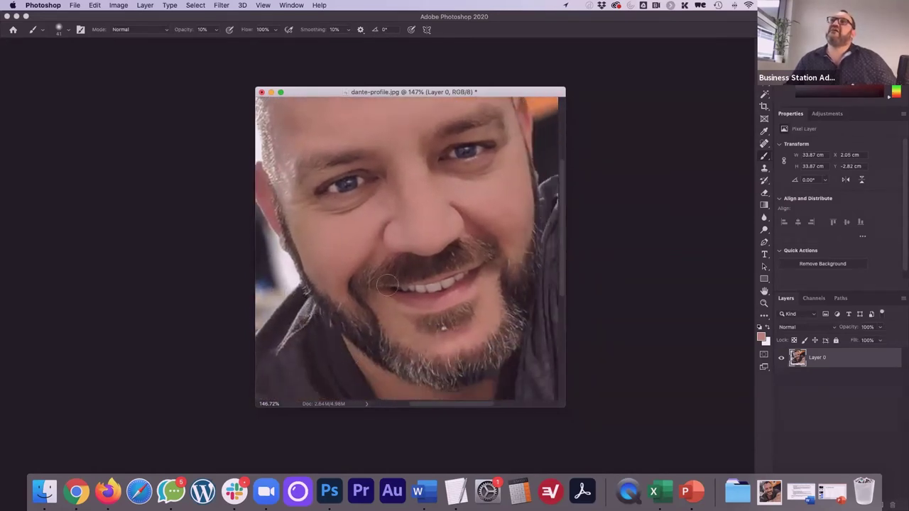
scroll(387, 284, down, 5)
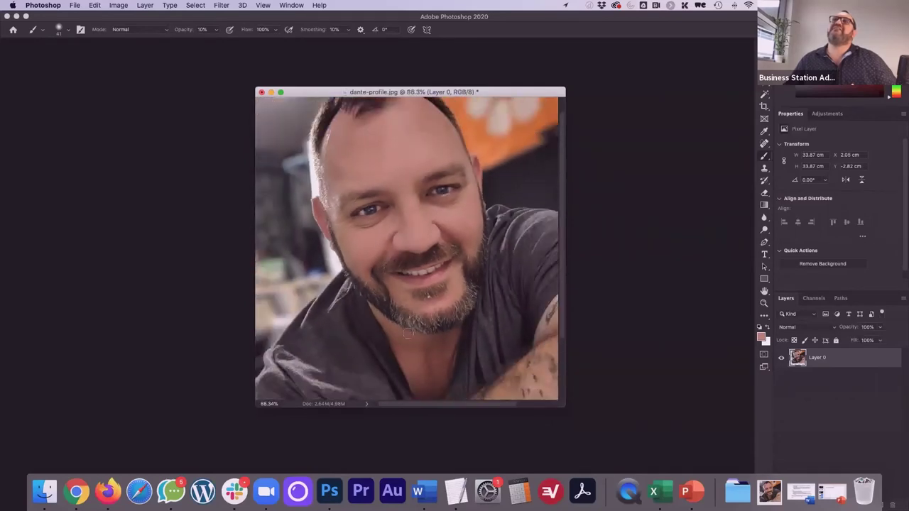
Move the portrait layer to X 0 cm, Y -2.4 cm to cover the transparent strip beside the photo
scroll(408, 333, down, 2)
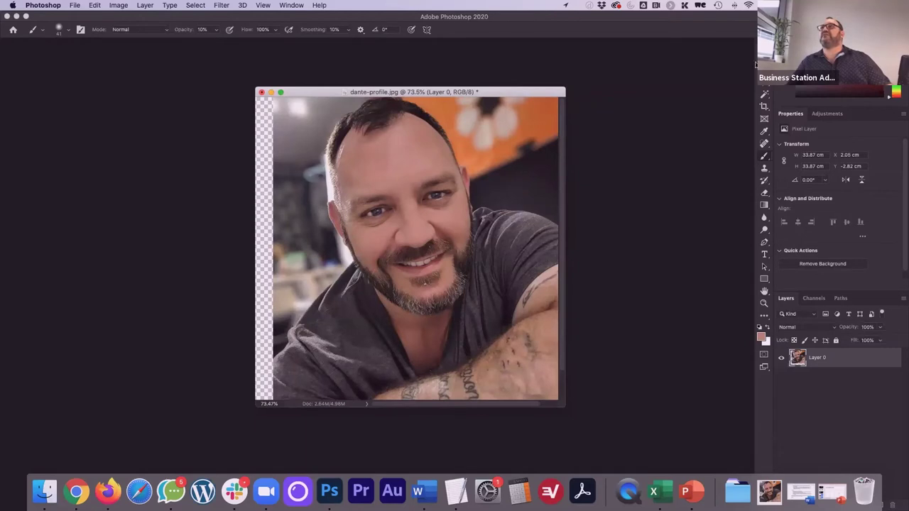
key(v)
drag(458, 311, 438, 315)
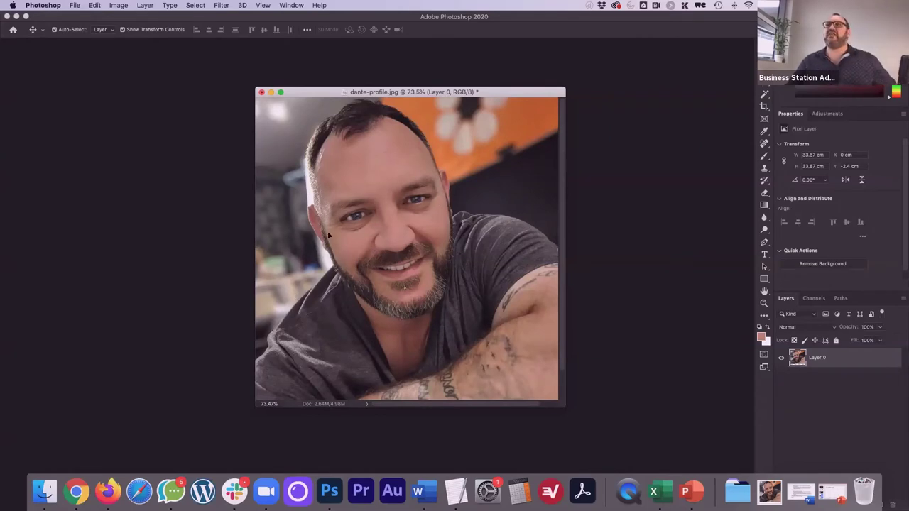
Sample a dark tone from the beard as the foreground colour
scroll(327, 230, up, 5)
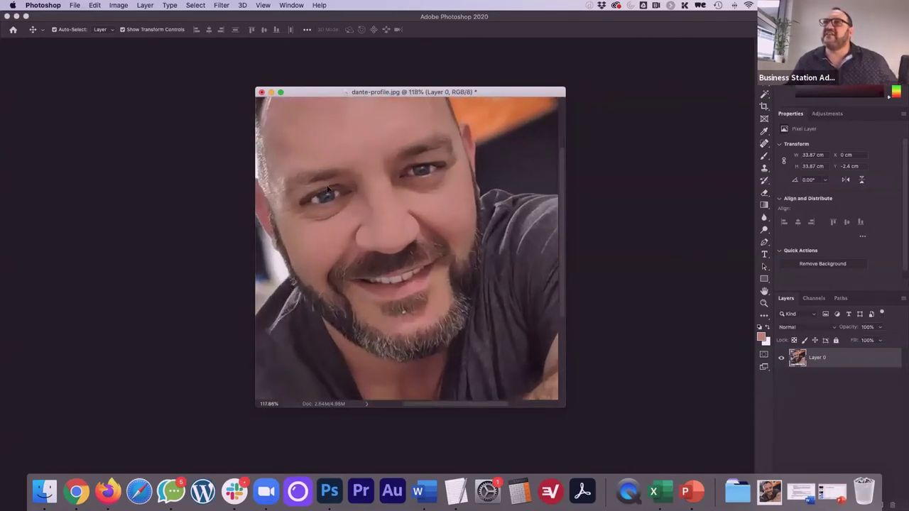
scroll(386, 182, up, 2)
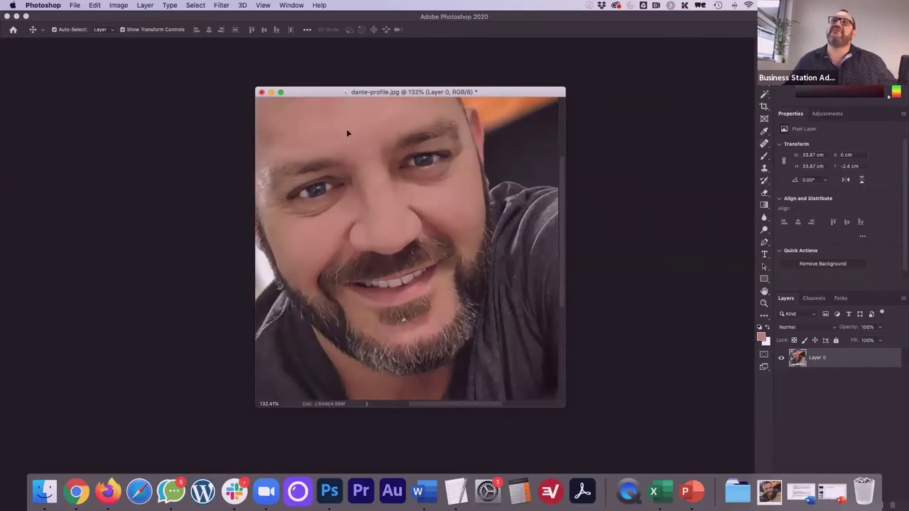
scroll(371, 228, up, 3)
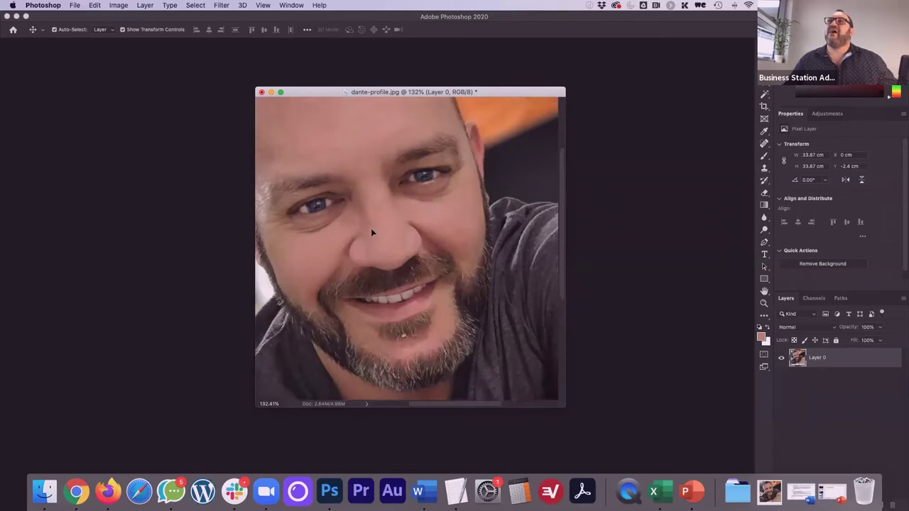
click(760, 336)
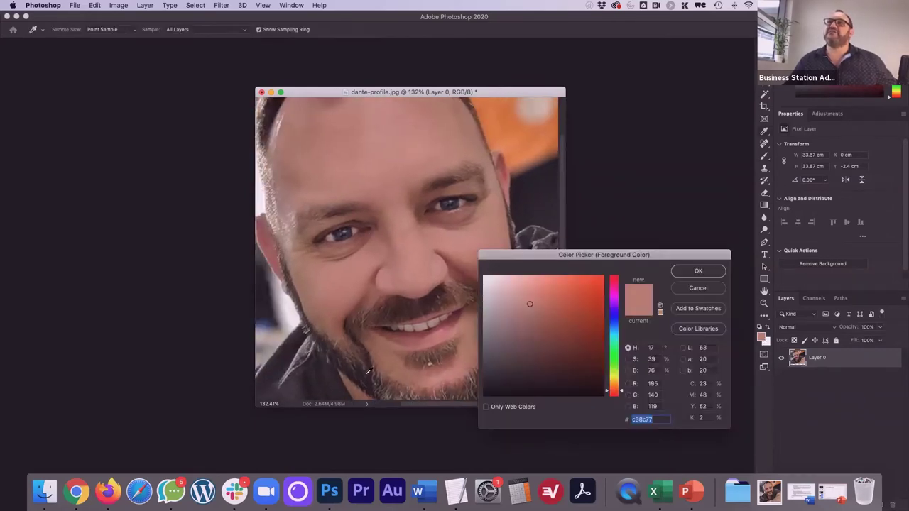
click(698, 270)
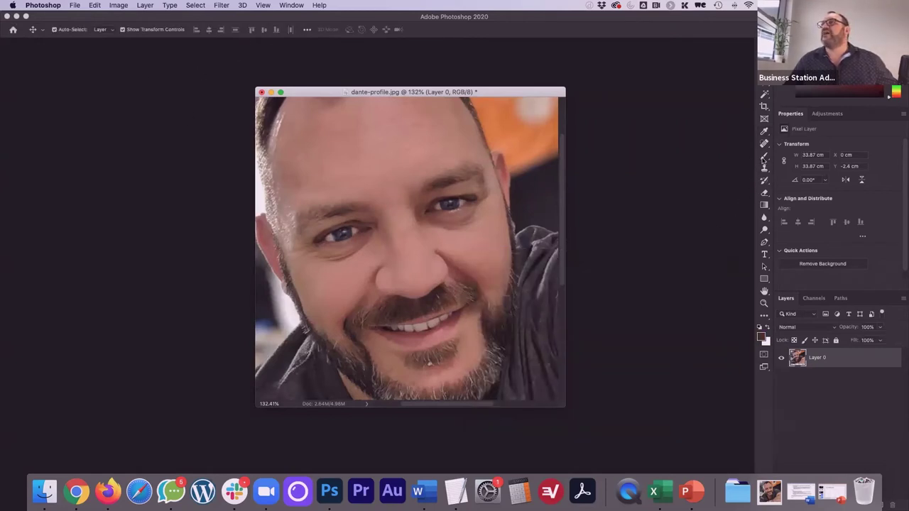
Switch back to the Brush tool and reduce the soft brush to 17 px with 0% hardness
click(764, 158)
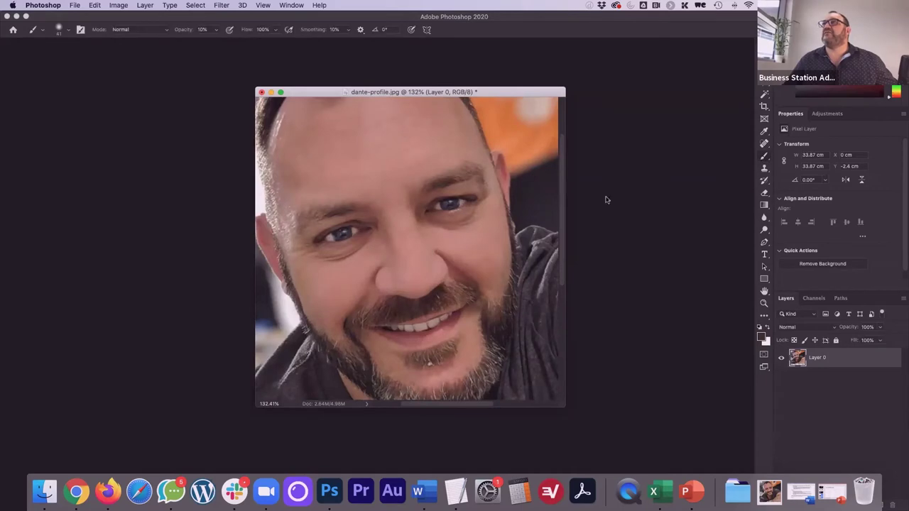
click(68, 30)
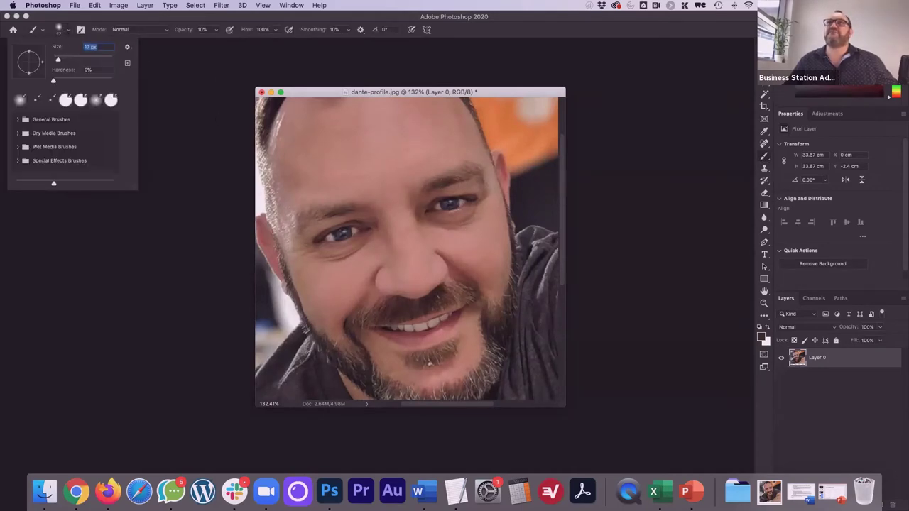
key(Return)
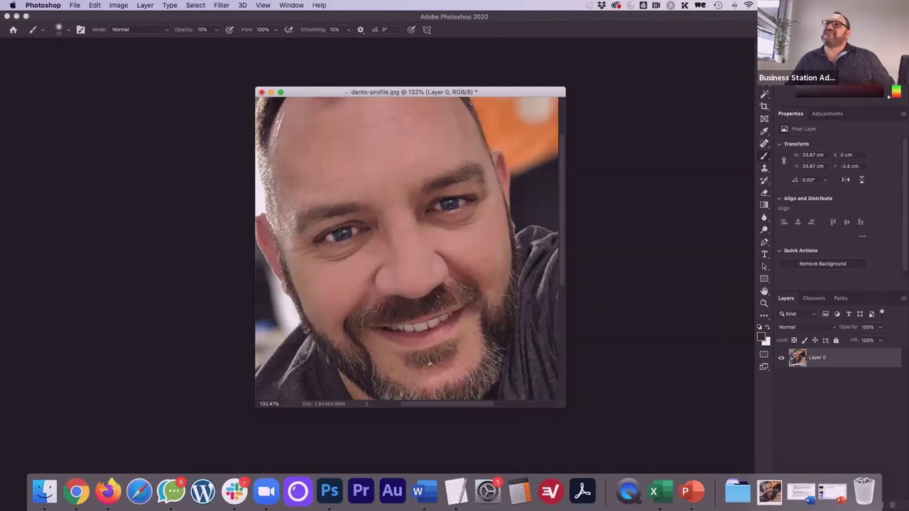
Raise the brush opacity to about 18% and paint the dark tone over the grey hairs of the beard
scroll(378, 331, down, 5)
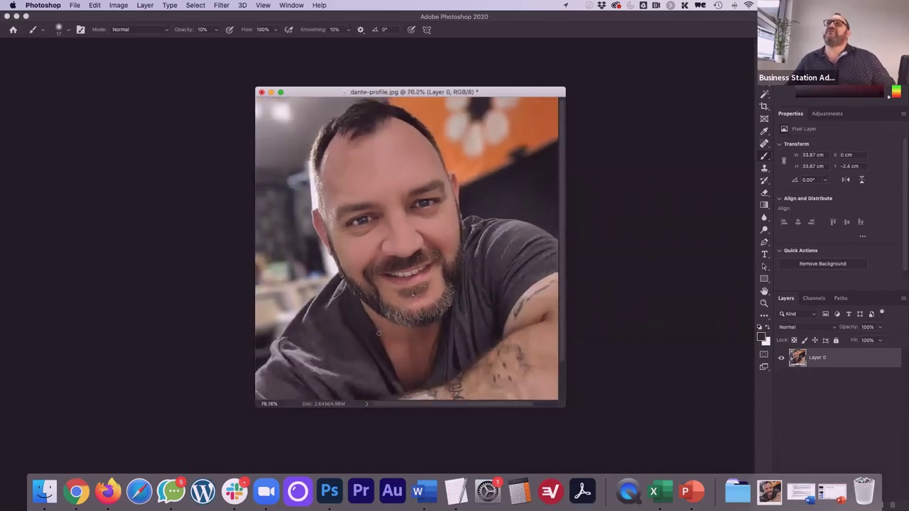
scroll(378, 331, up, 3)
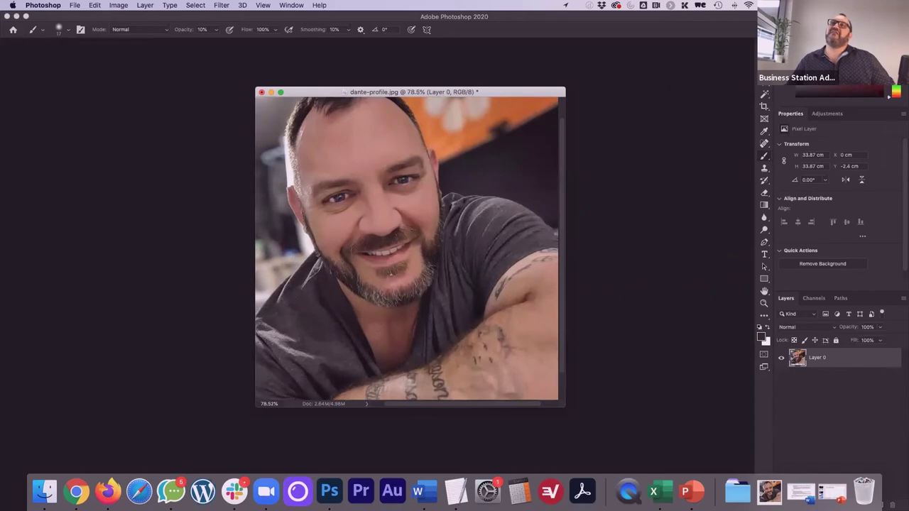
scroll(361, 270, up, 5)
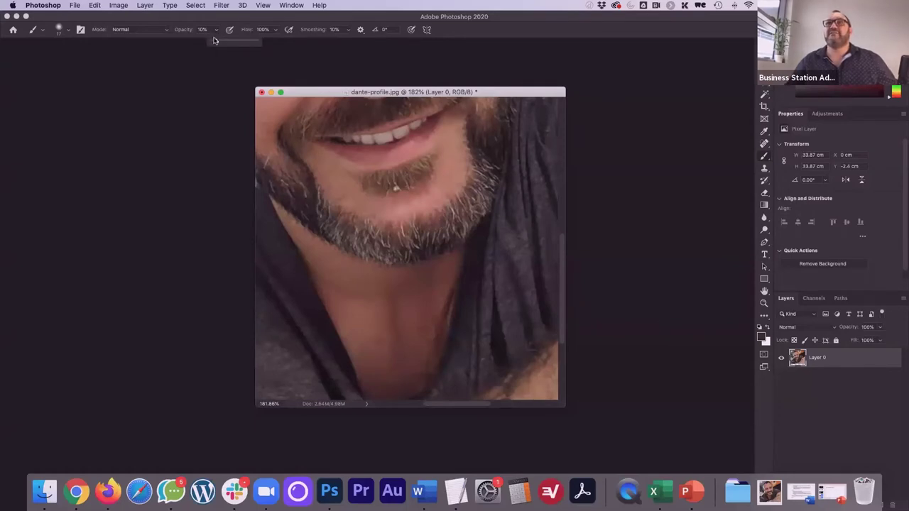
drag(215, 42, 218, 42)
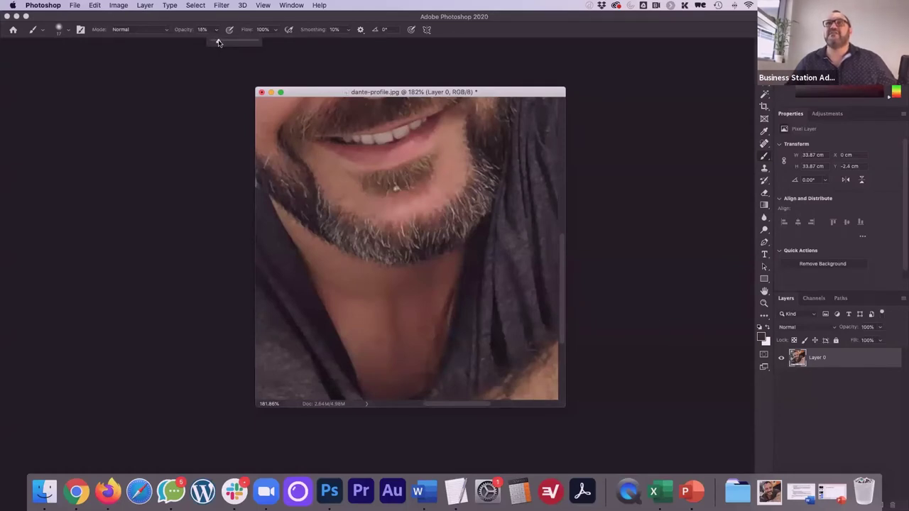
click(344, 239)
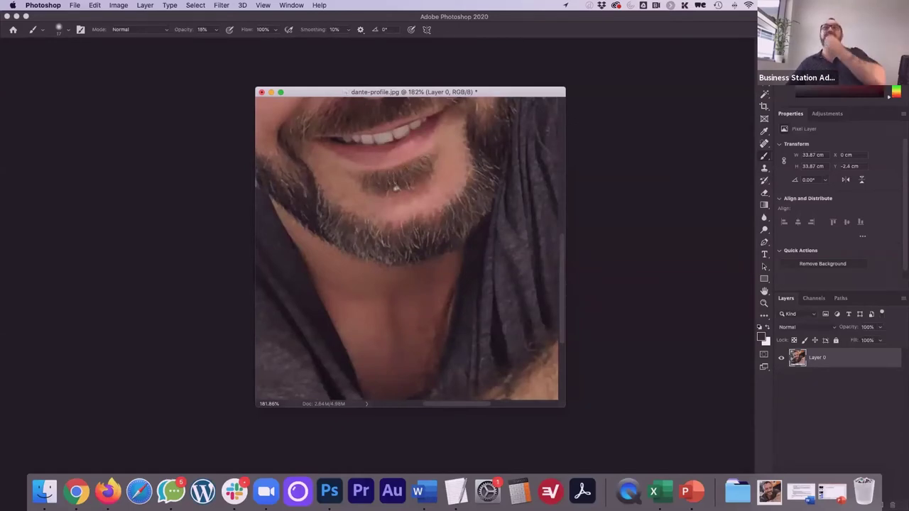
Examine the darkened beard in the whole portrait, and check the mouth, eyes and forehead up close
key(super+0)
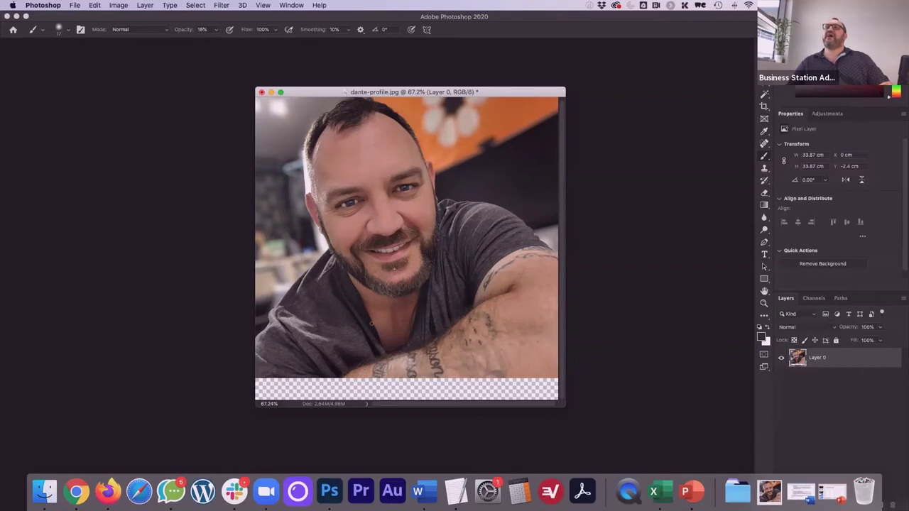
scroll(371, 323, up, 3)
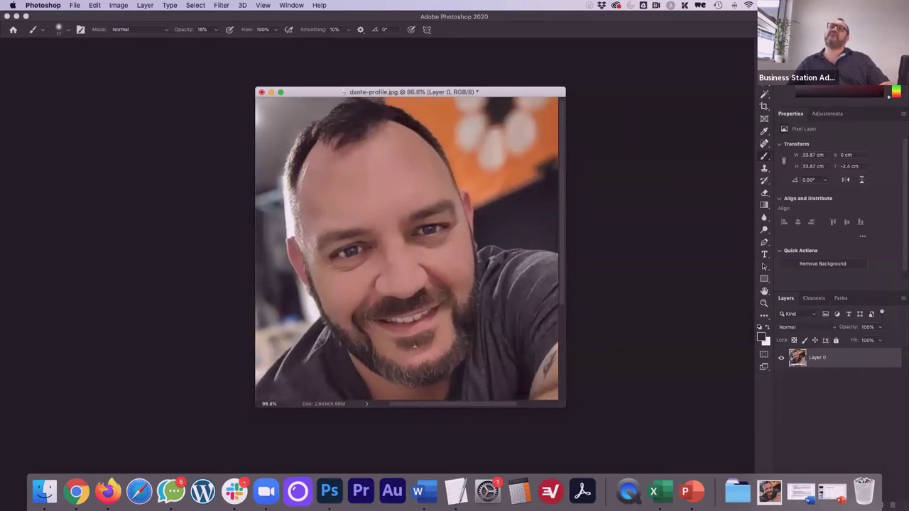
scroll(370, 323, right, 1)
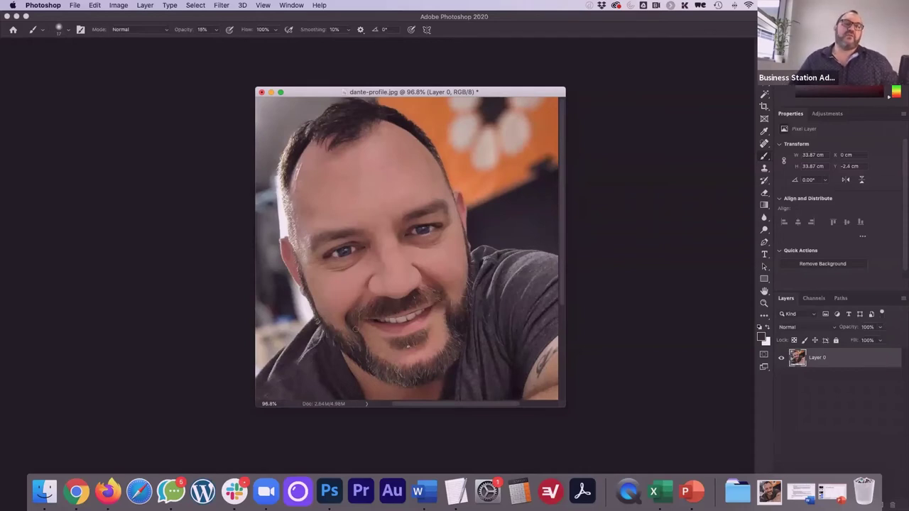
scroll(392, 312, up, 5)
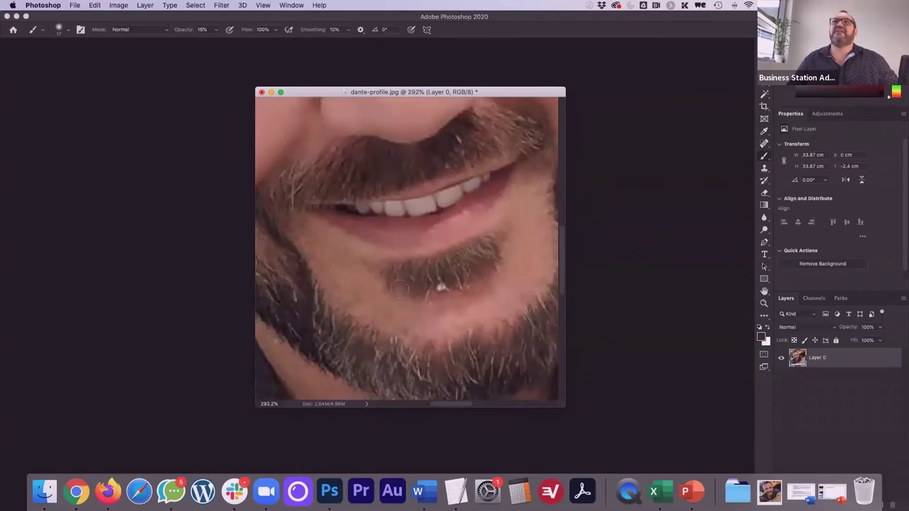
scroll(398, 288, up, 3)
scroll(399, 287, right, 3)
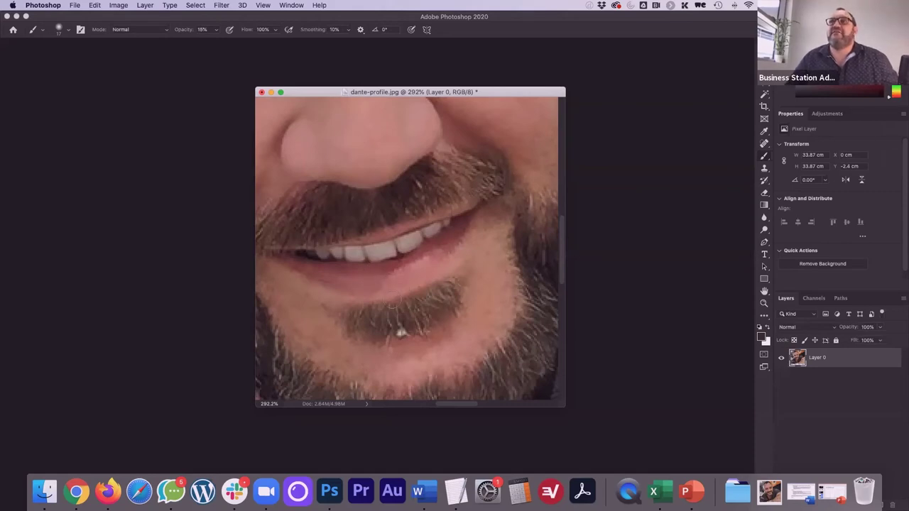
scroll(392, 285, down, 5)
scroll(392, 298, up, 5)
scroll(392, 299, left, 2)
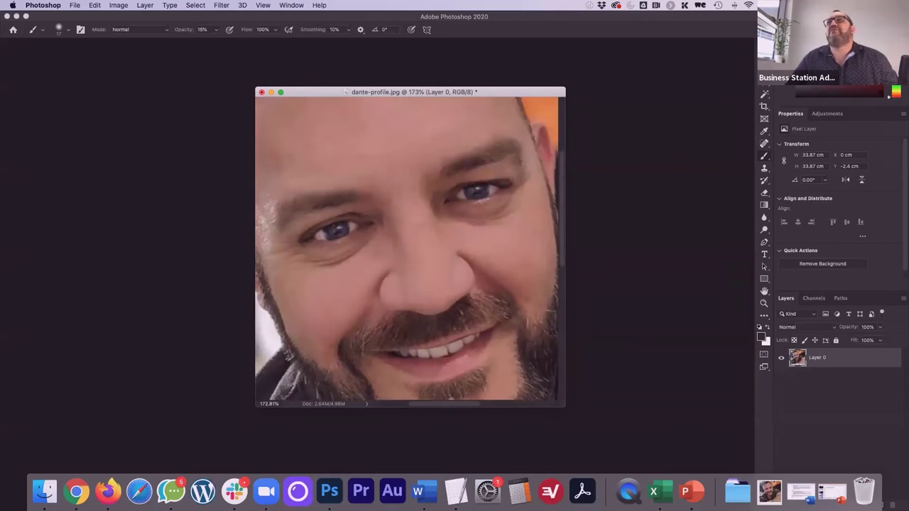
scroll(325, 265, down, 4)
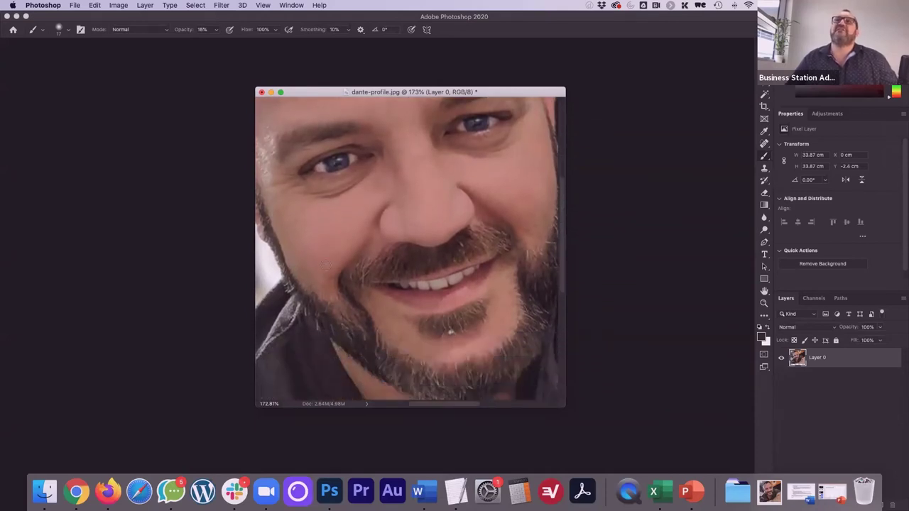
scroll(325, 264, up, 3)
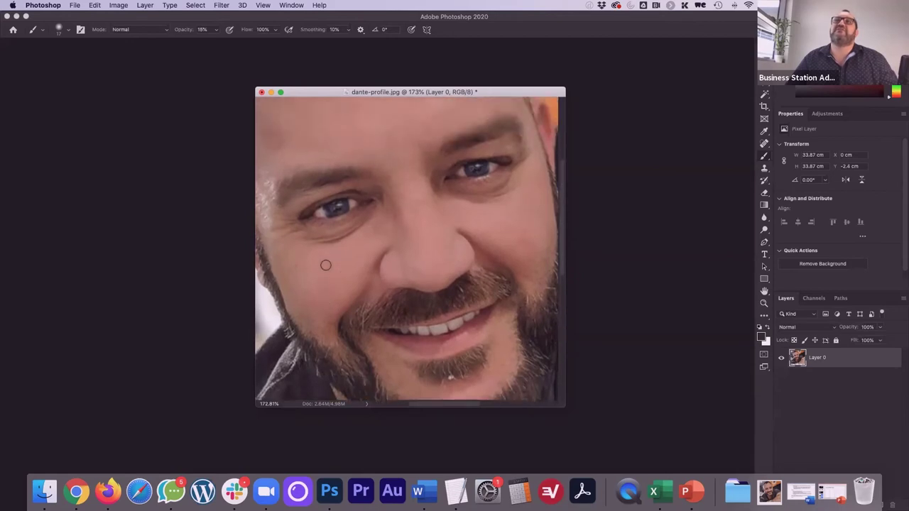
scroll(325, 265, up, 6)
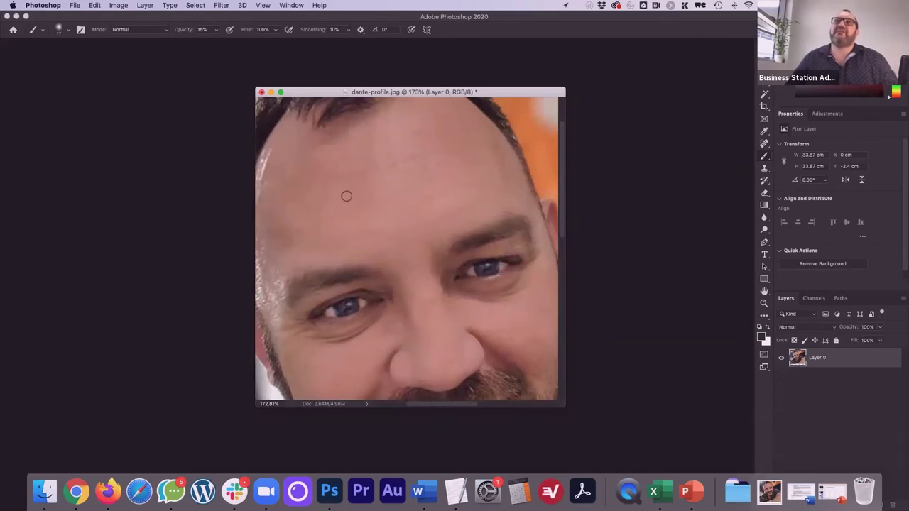
scroll(445, 312, down, 3)
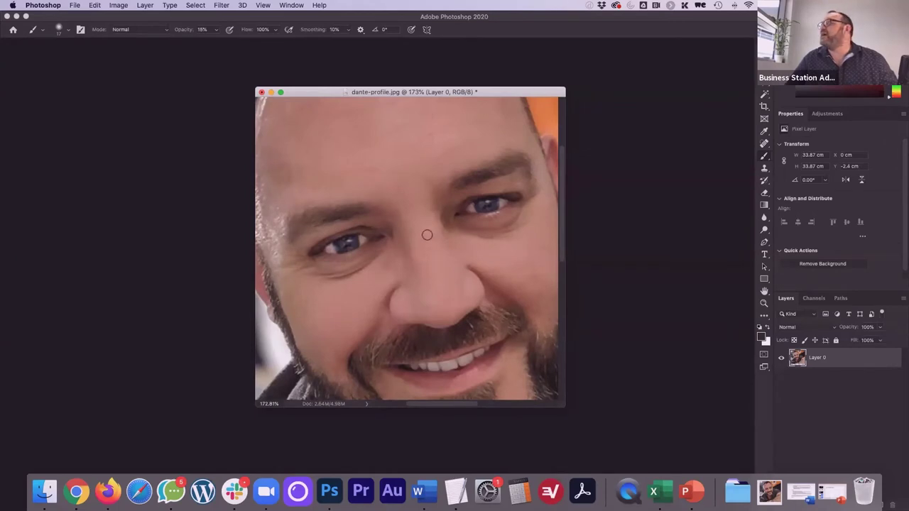
scroll(427, 235, up, 4)
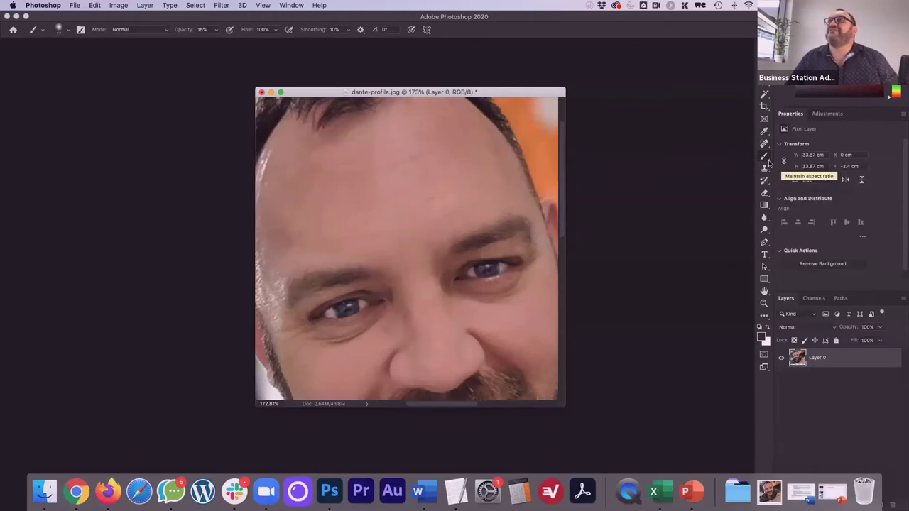
Examine the retouched face up close, covering the beard, mouth, eyes and forehead
click(761, 338)
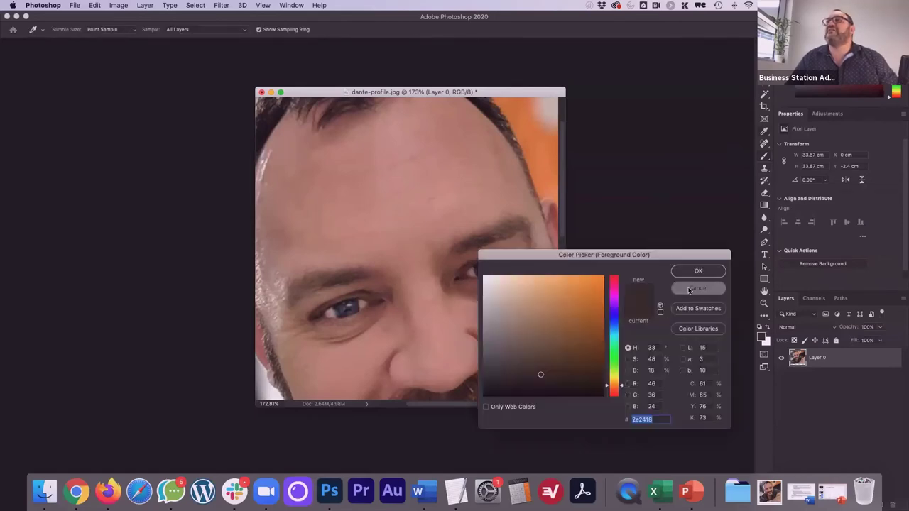
click(688, 289)
scroll(499, 284, down, 5)
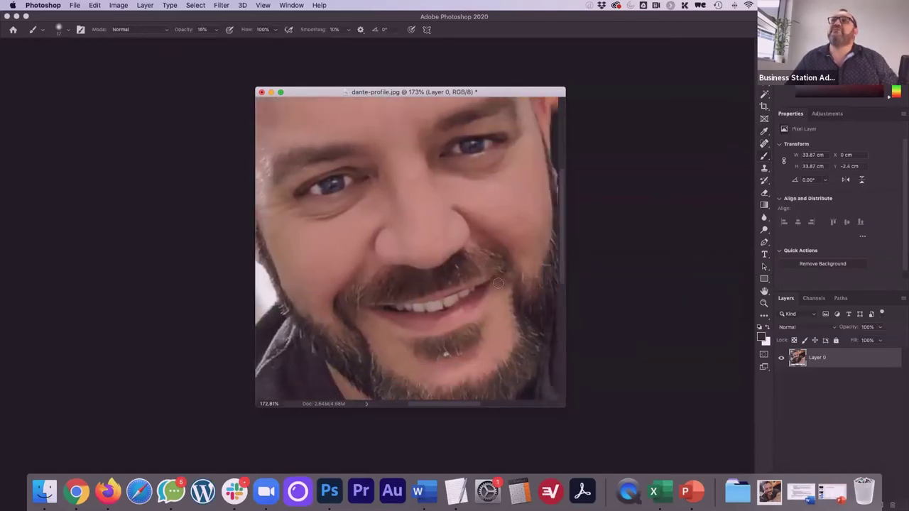
scroll(497, 283, right, 2)
scroll(498, 283, left, 1)
scroll(498, 283, down, 4)
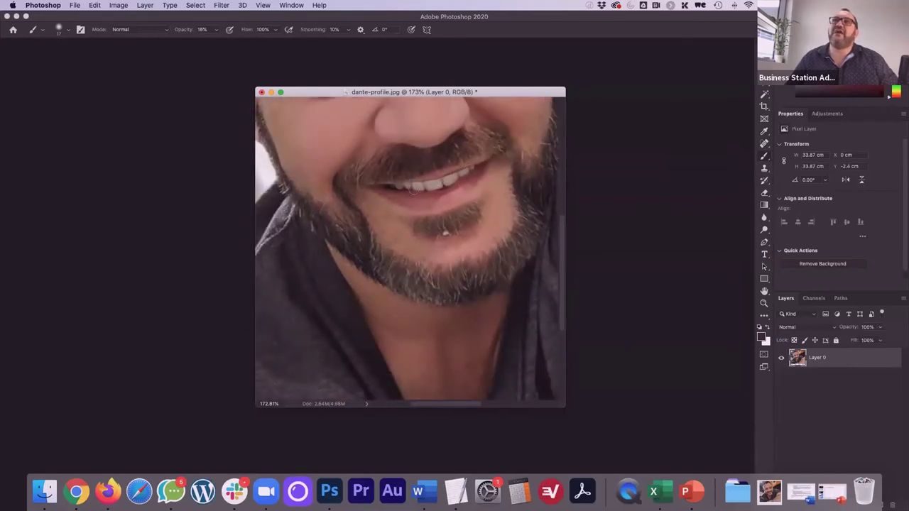
scroll(363, 213, right, 4)
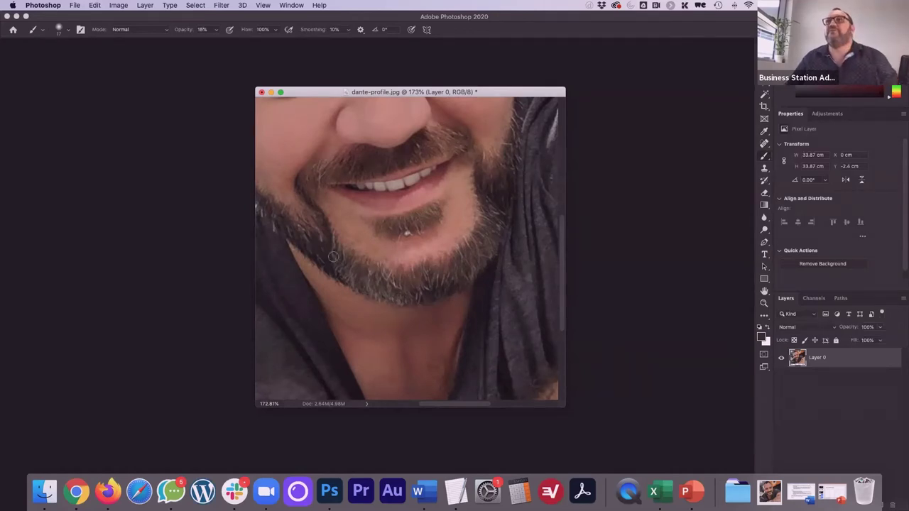
scroll(361, 291, up, 5)
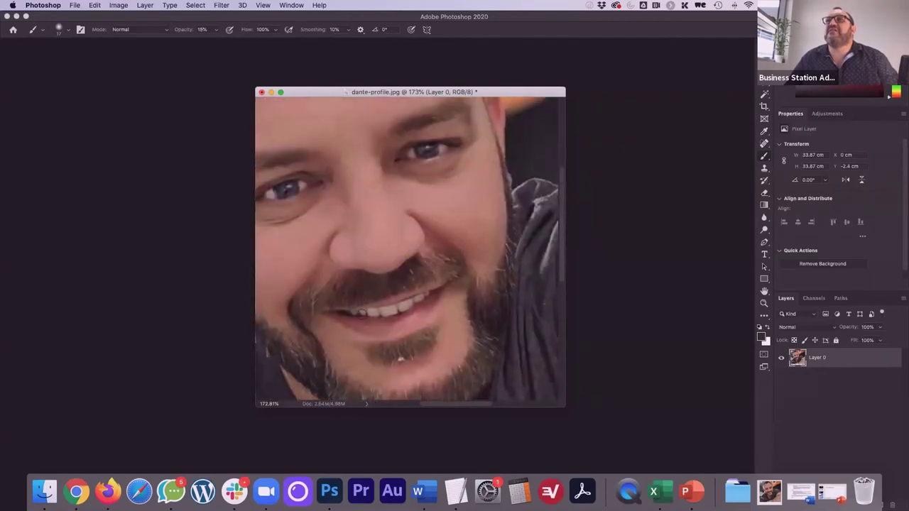
scroll(365, 277, up, 2)
scroll(364, 277, left, 1)
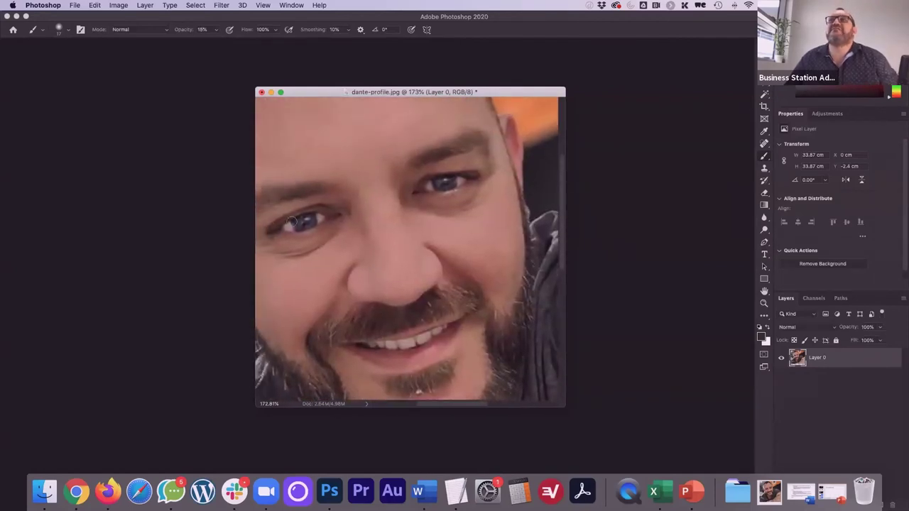
scroll(327, 276, left, 3)
scroll(326, 275, down, 1)
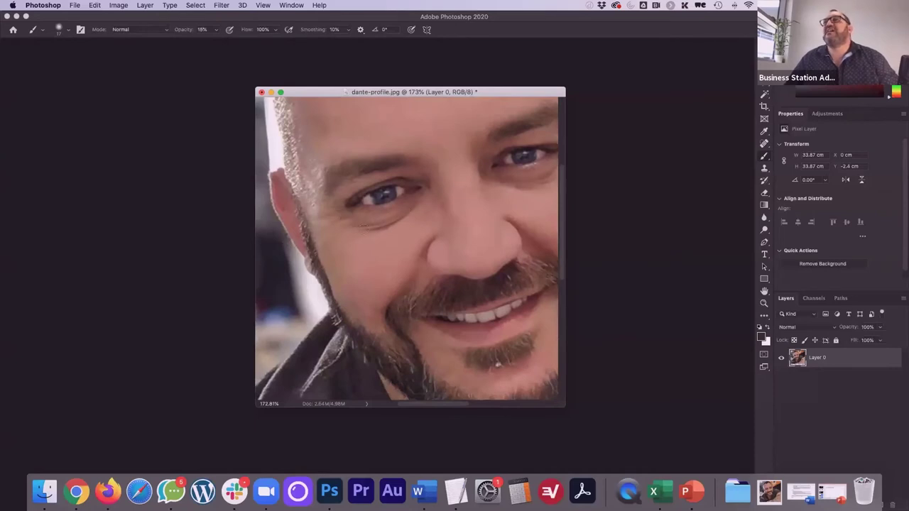
scroll(377, 229, up, 3)
scroll(378, 229, right, 1)
scroll(376, 233, up, 1)
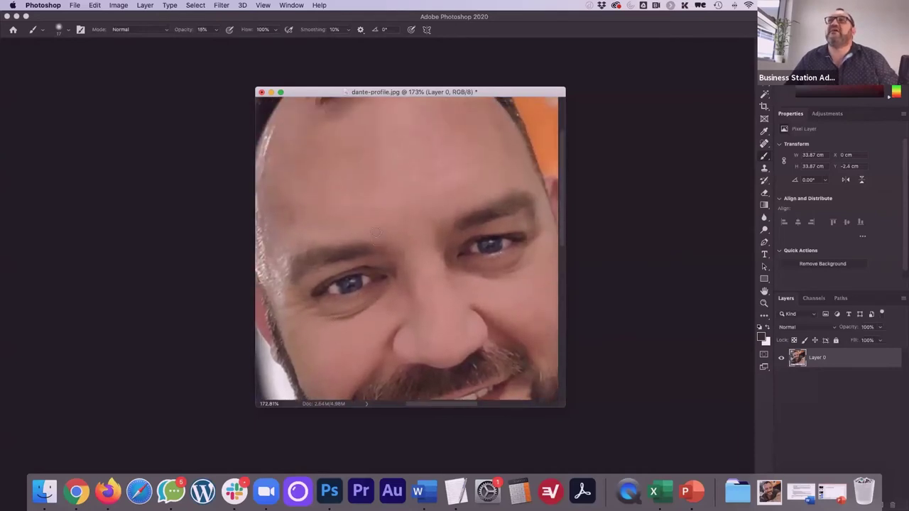
scroll(375, 234, down, 2)
scroll(375, 234, left, 1)
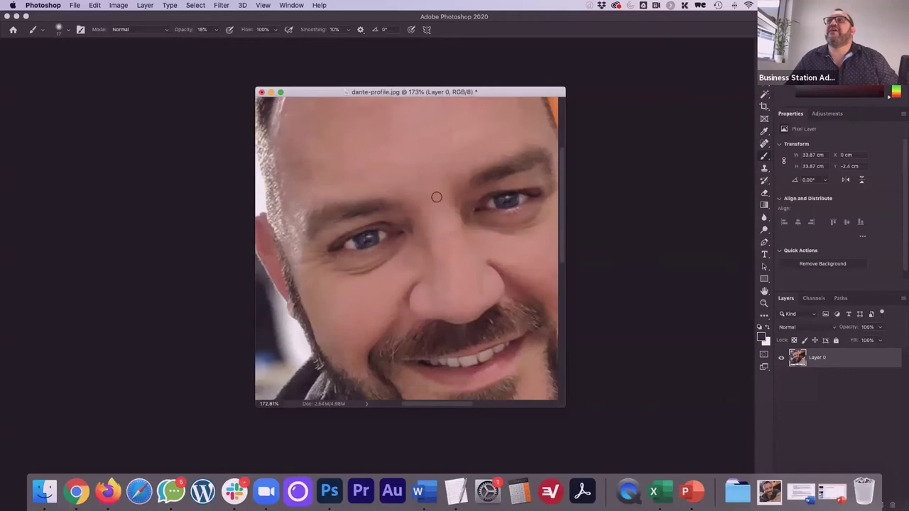
scroll(435, 197, down, 2)
scroll(435, 197, right, 1)
scroll(436, 197, up, 1)
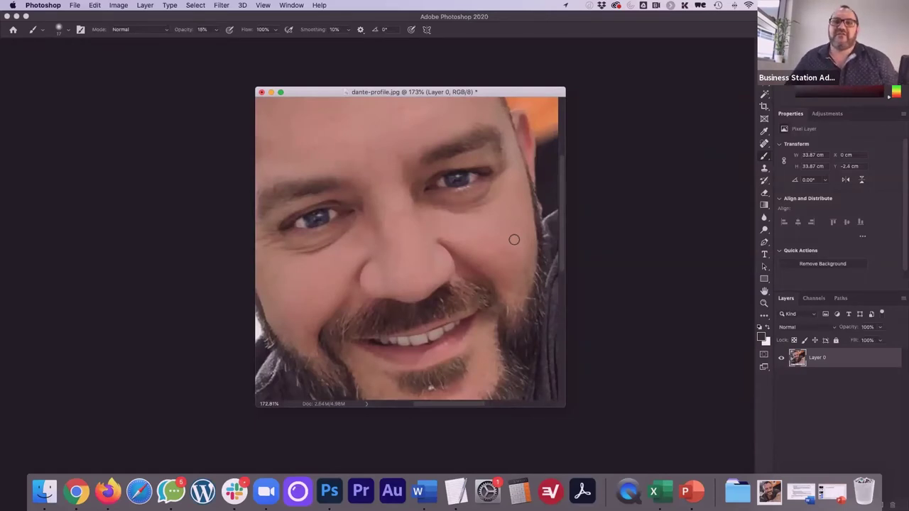
Sample a reddish tone from the lower lip as the foreground colour and return to the Brush tool
scroll(449, 319, up, 5)
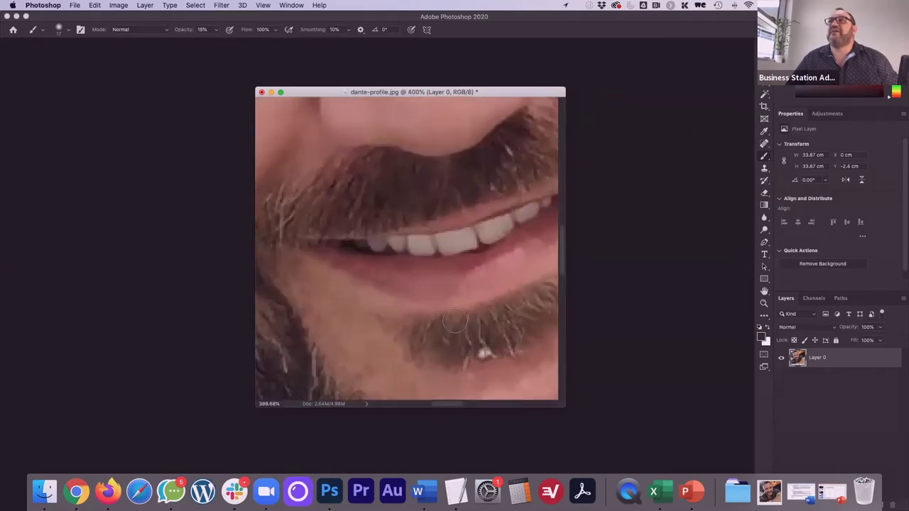
scroll(449, 319, up, 1)
click(761, 336)
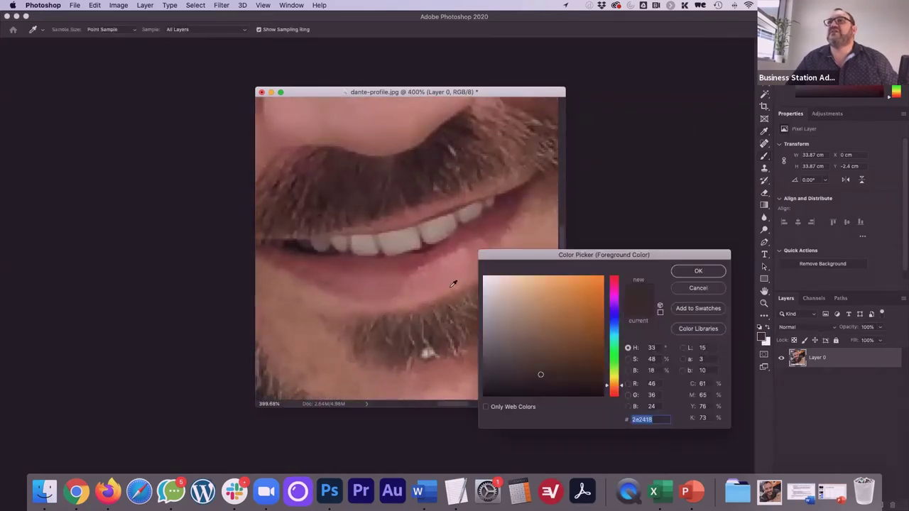
click(399, 261)
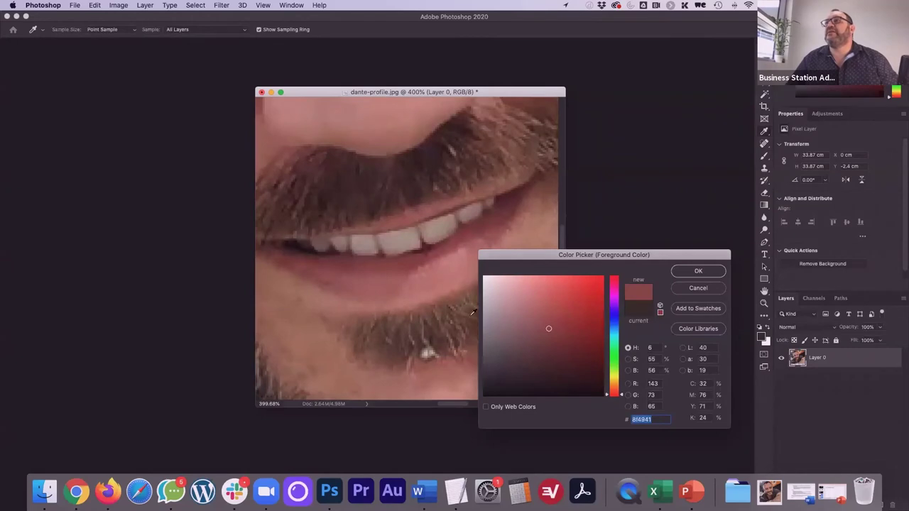
click(689, 274)
key(b)
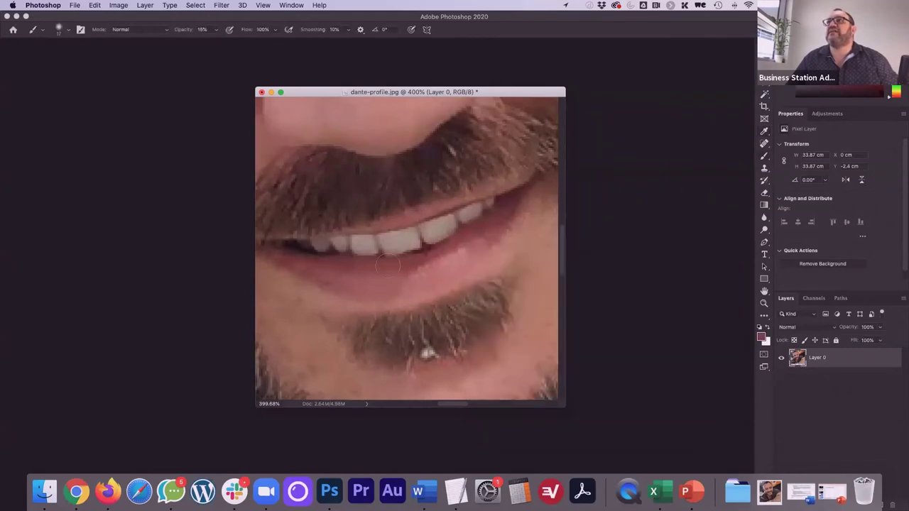
Try a hard 36 px brush tip, and settle on a soft 14 px one for the lips
click(68, 32)
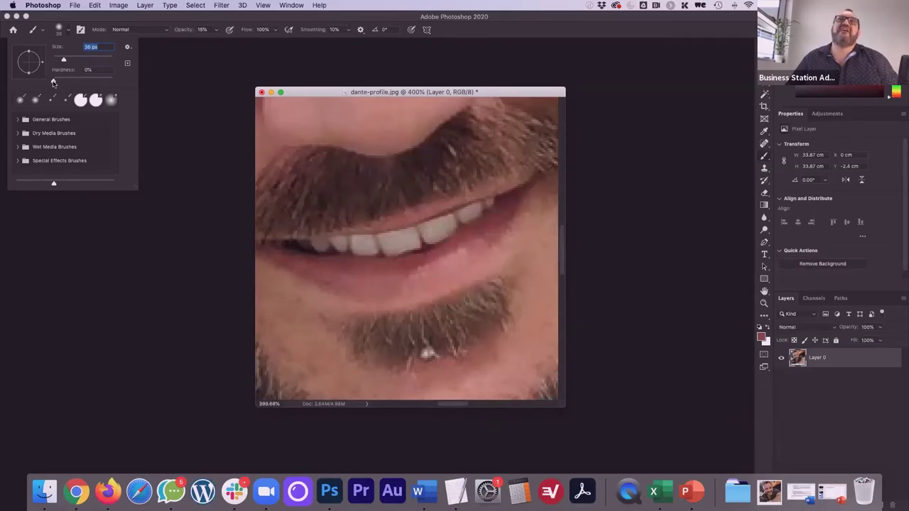
drag(54, 82, 127, 84)
click(422, 280)
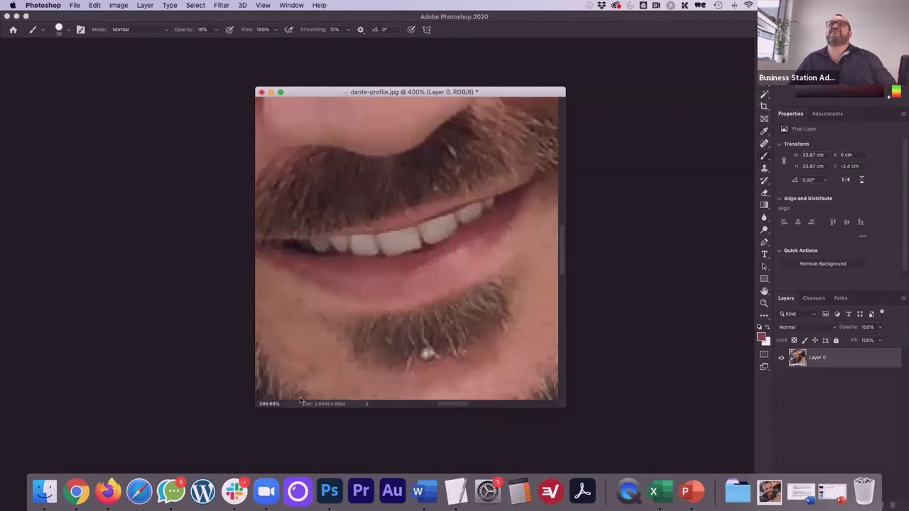
click(68, 30)
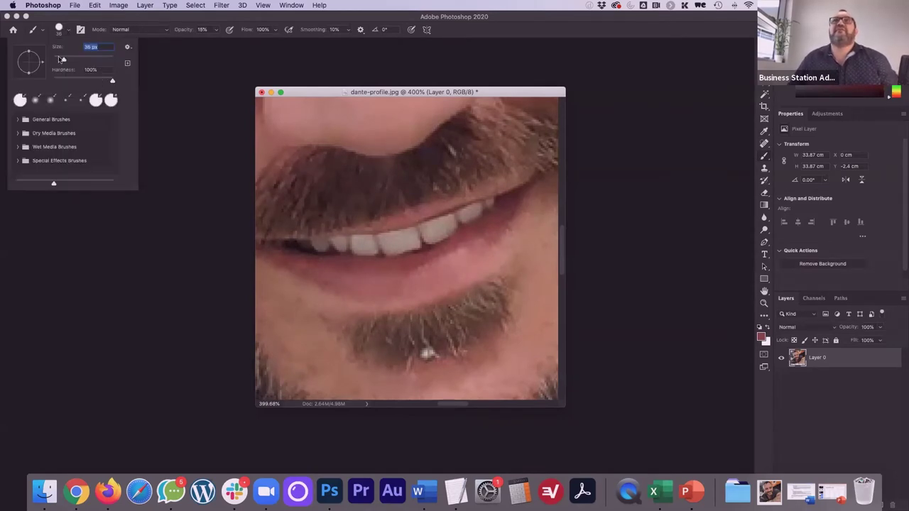
drag(118, 80, 57, 60)
key(Return)
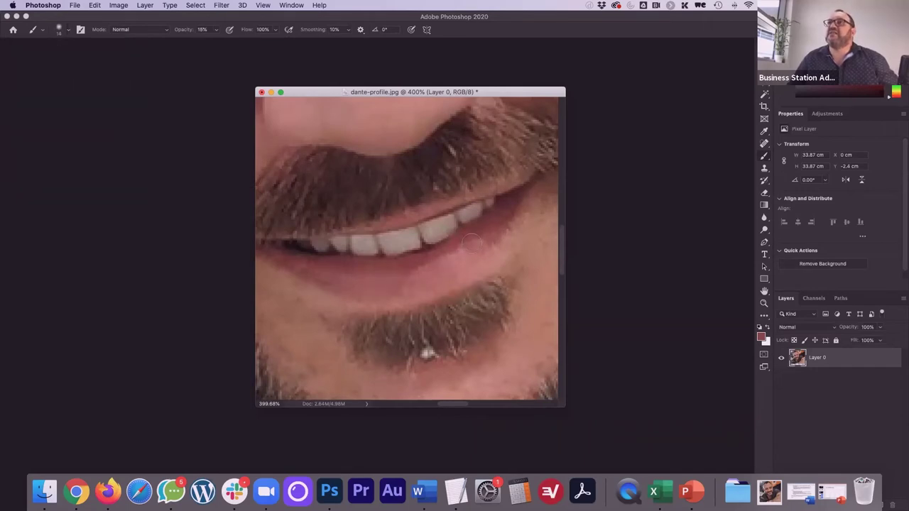
Check the whole portrait, and move its layer to X 2.26 cm, Y 0.81 cm to frame the face
scroll(473, 243, down, 2)
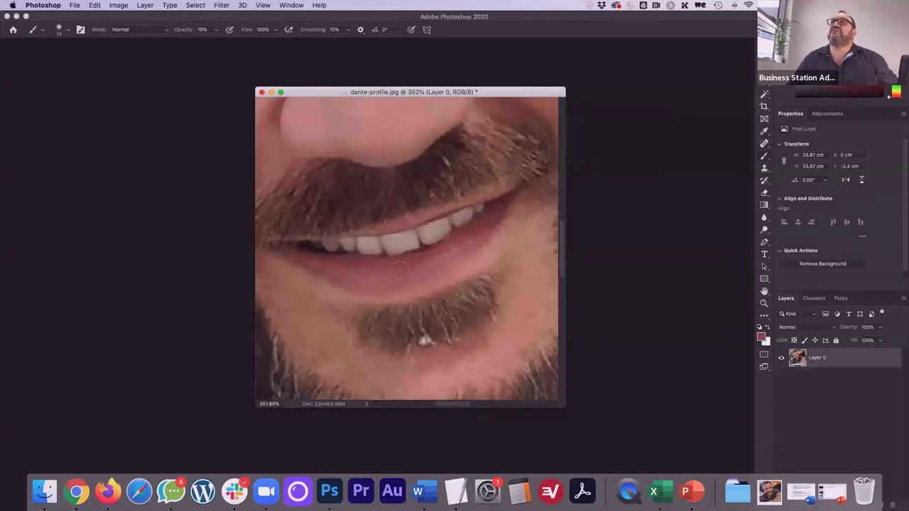
alt+scroll(412, 277, down, 10)
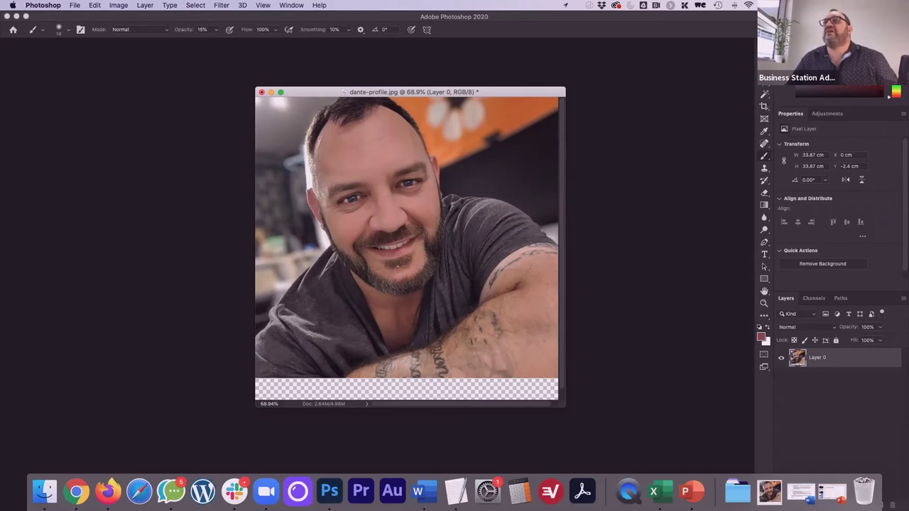
scroll(399, 252, up, 5)
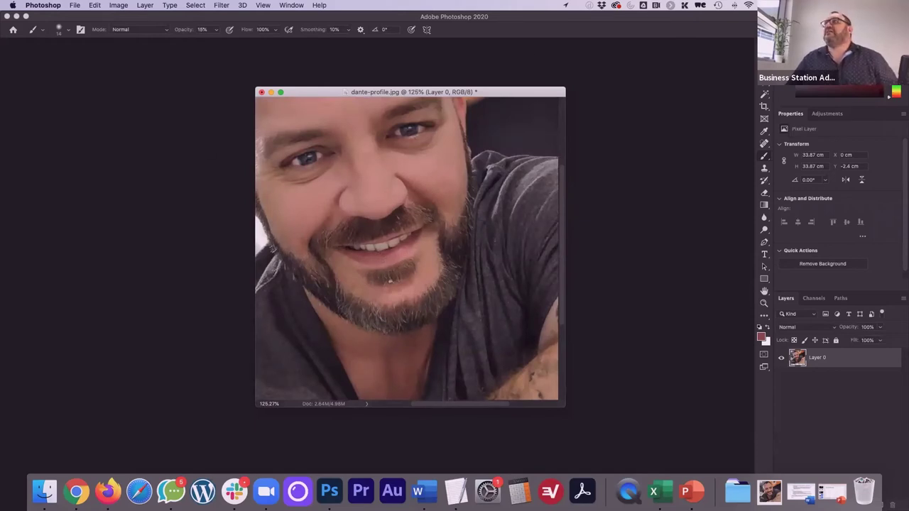
key(v)
mouse_move(430, 262)
mouse_down()
mouse_move(431, 234)
mouse_move(426, 258)
mouse_up()
Paste the copied red-carpet portrait into a new document and enlarge the document's window
click(76, 7)
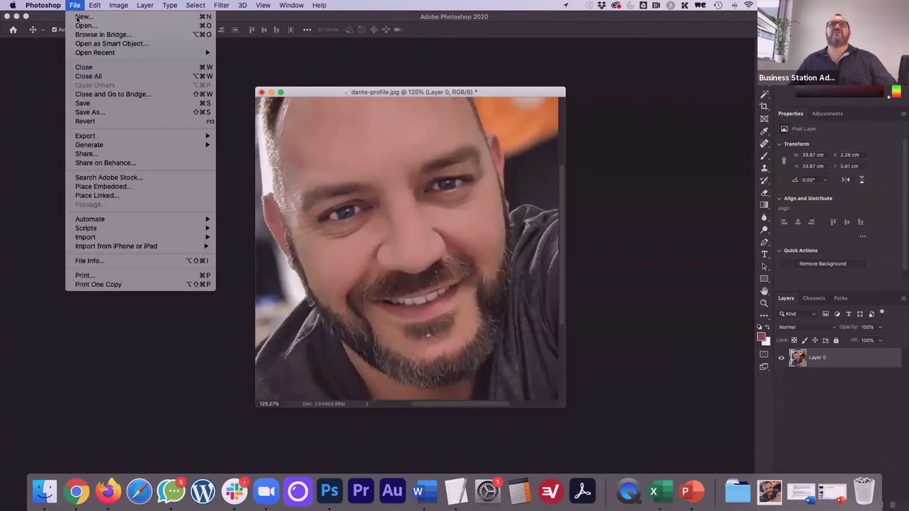
click(397, 92)
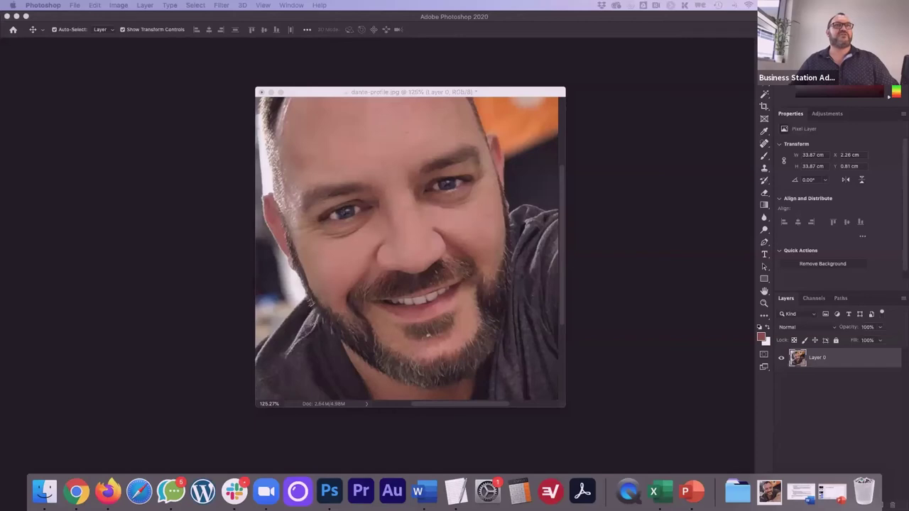
key(super+n)
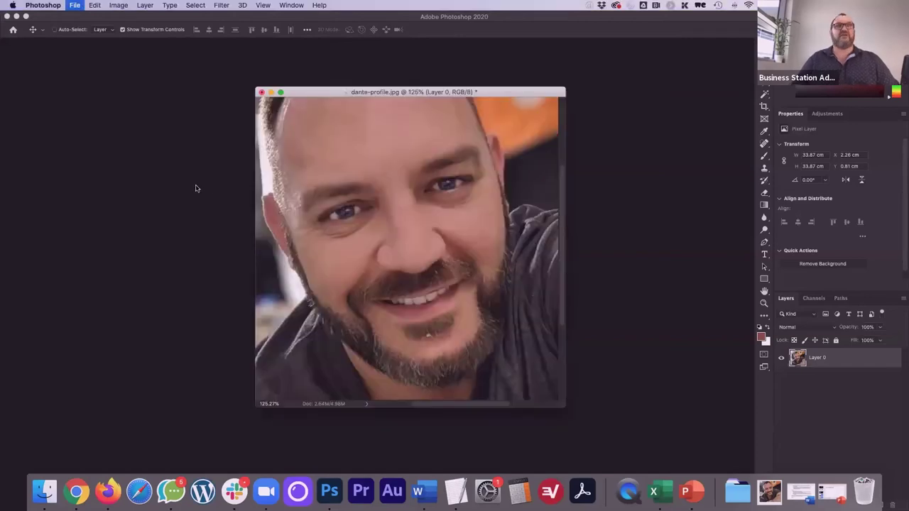
key(Return)
key(super+v)
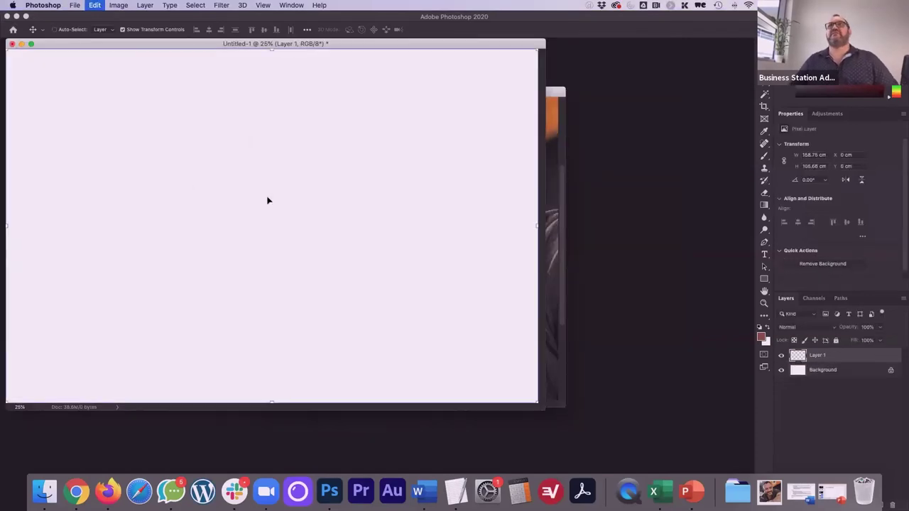
drag(546, 410, 643, 438)
drag(434, 49, 489, 61)
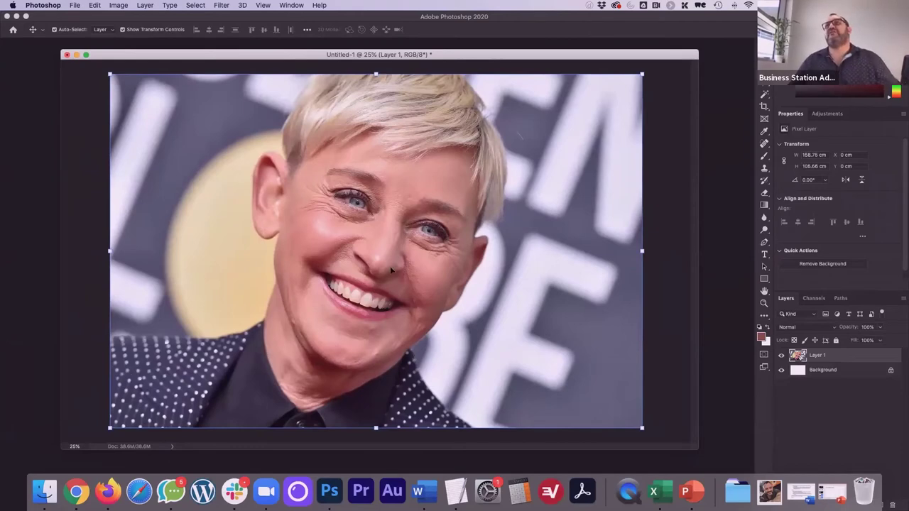
Restrict the foreground colour choice to web colours and choose white for whitening the teeth in the pasted portrait
scroll(405, 247, up, 5)
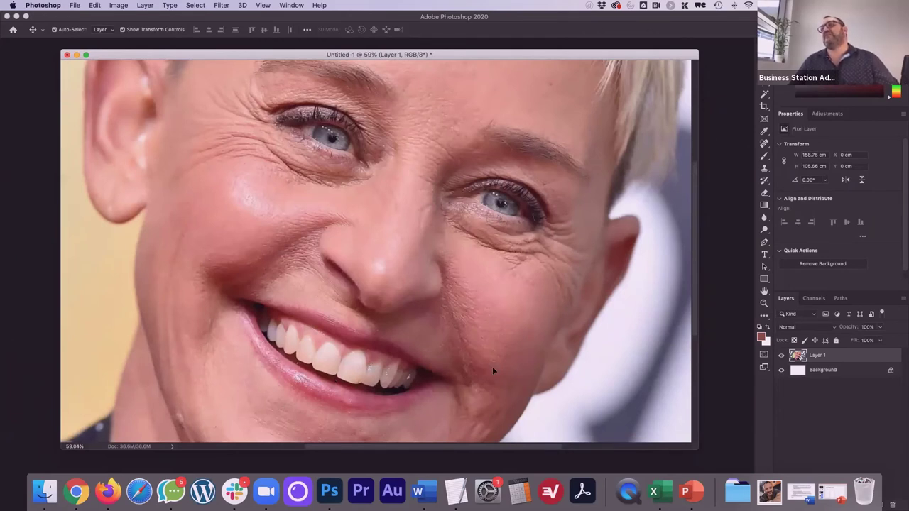
scroll(384, 369, up, 3)
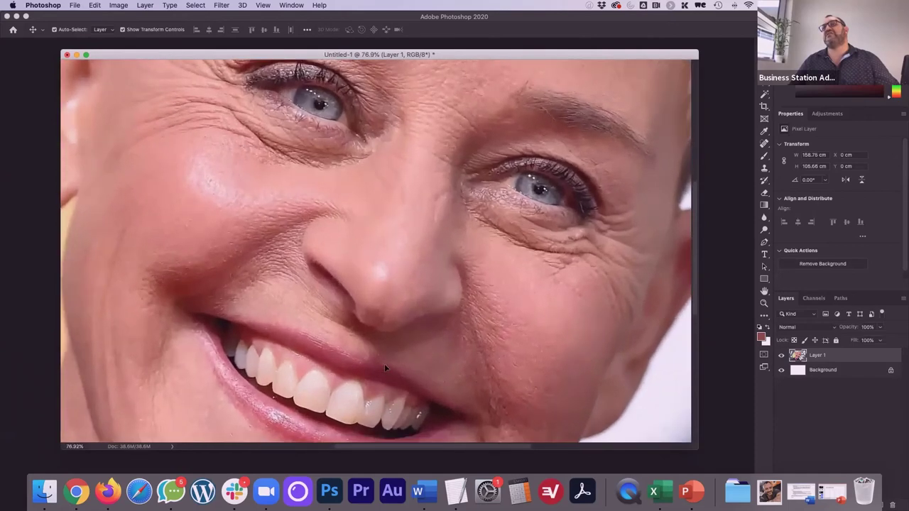
scroll(375, 216, down, 2)
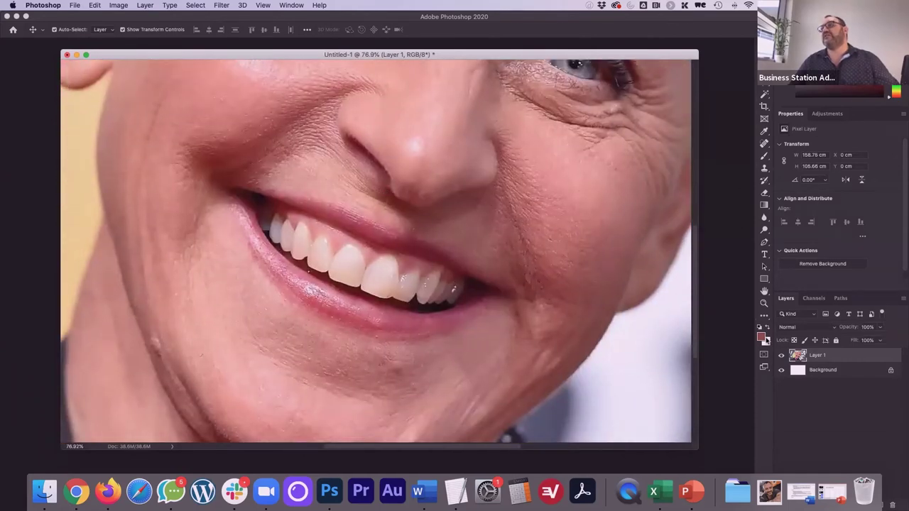
click(761, 336)
click(486, 406)
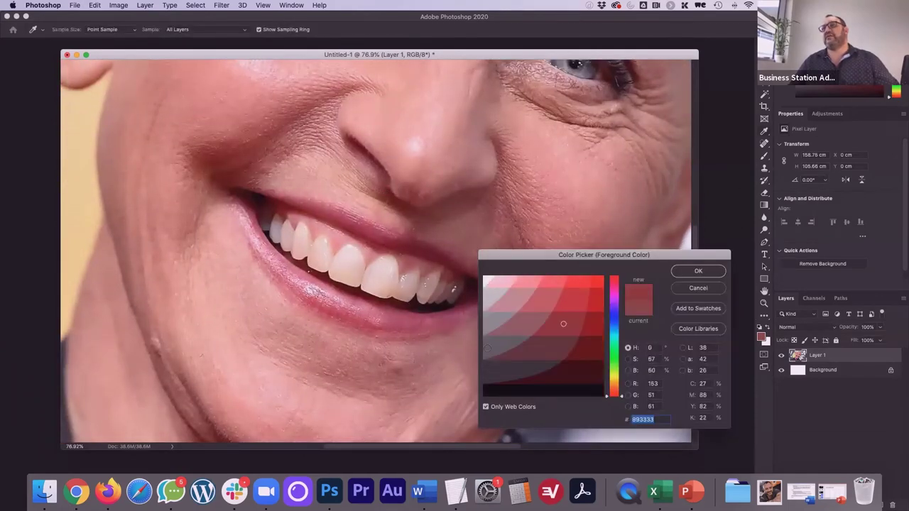
click(487, 276)
click(686, 274)
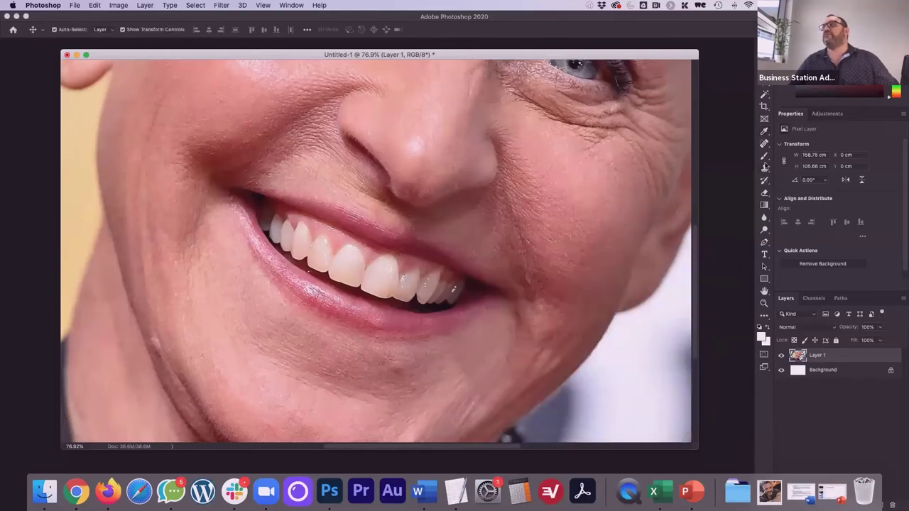
Enlarge the soft brush to 86 px and paint white over the upper teeth to whiten them
click(764, 155)
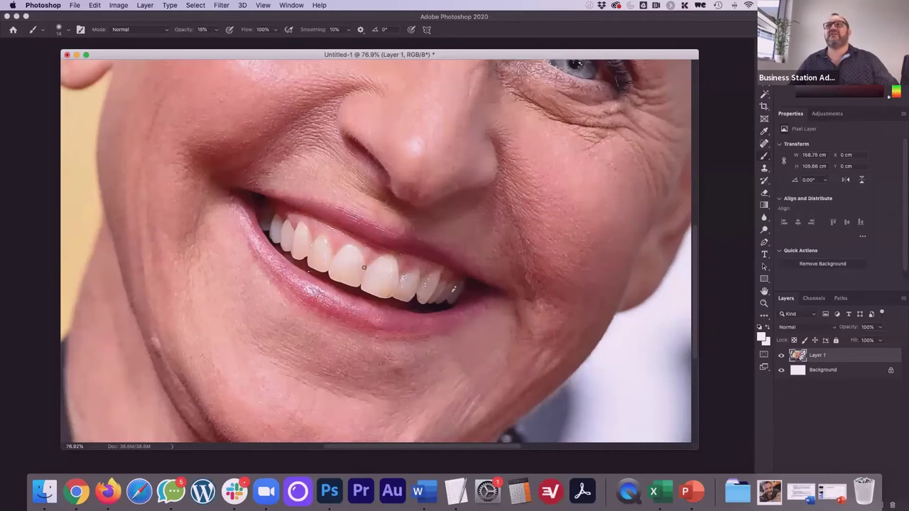
click(68, 30)
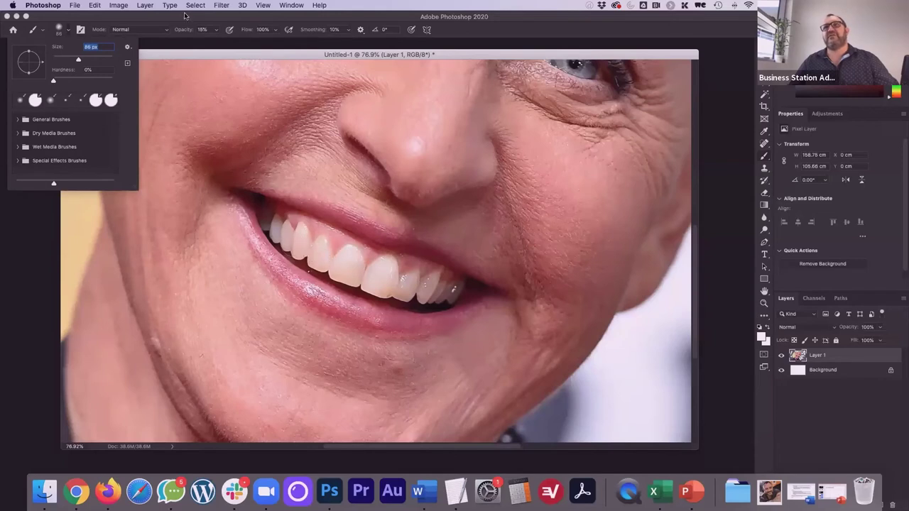
click(348, 270)
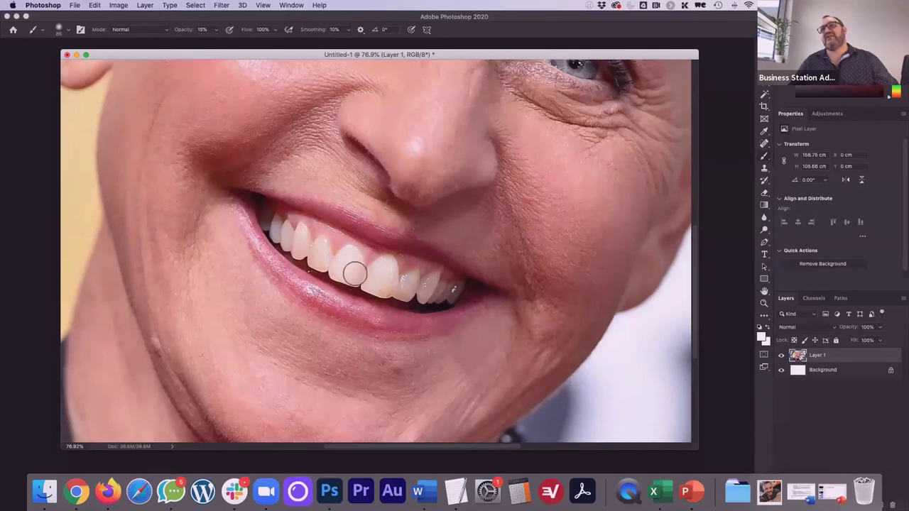
mouse_move(355, 272)
mouse_down()
mouse_move(375, 270)
mouse_move(386, 286)
mouse_move(408, 280)
mouse_up()
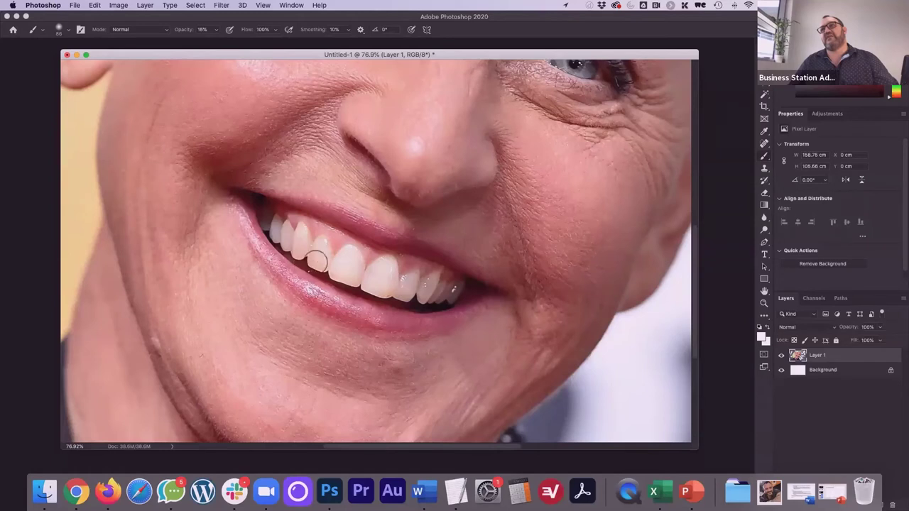
mouse_move(319, 260)
mouse_down()
mouse_move(300, 236)
mouse_move(304, 247)
mouse_move(413, 289)
mouse_move(429, 283)
mouse_move(283, 263)
mouse_move(283, 234)
mouse_move(367, 274)
mouse_move(323, 269)
mouse_move(405, 288)
mouse_up()
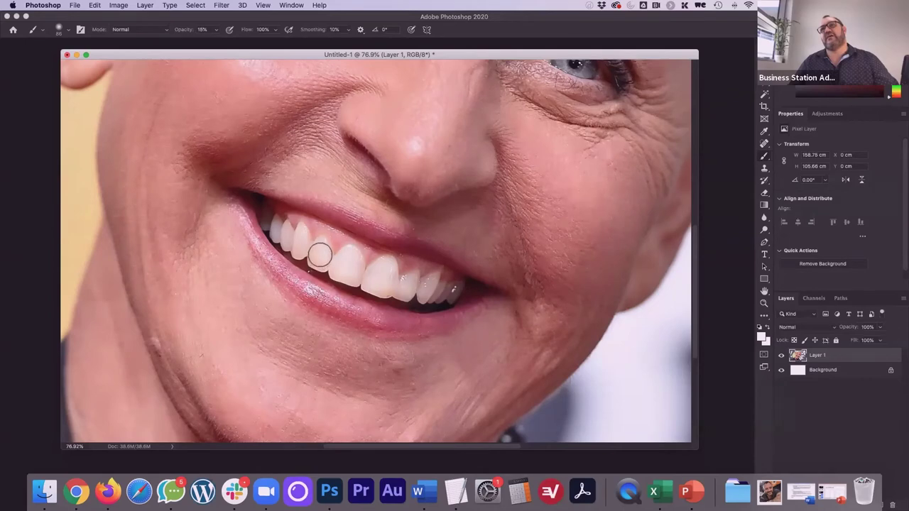
Set the foreground colour to the dark brown web colour 663300 for tinting the portrait's eyes
scroll(420, 286, down, 1)
scroll(420, 286, down, 10)
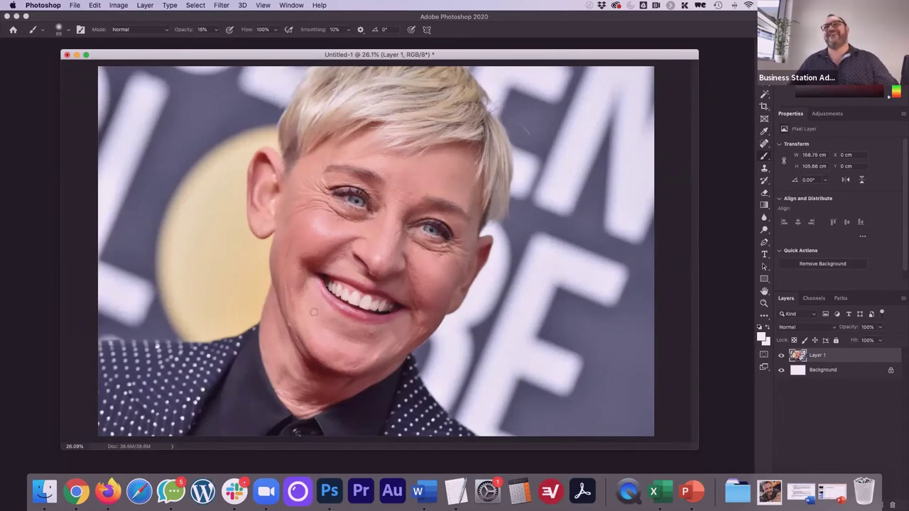
scroll(342, 251, up, 5)
scroll(342, 252, up, 5)
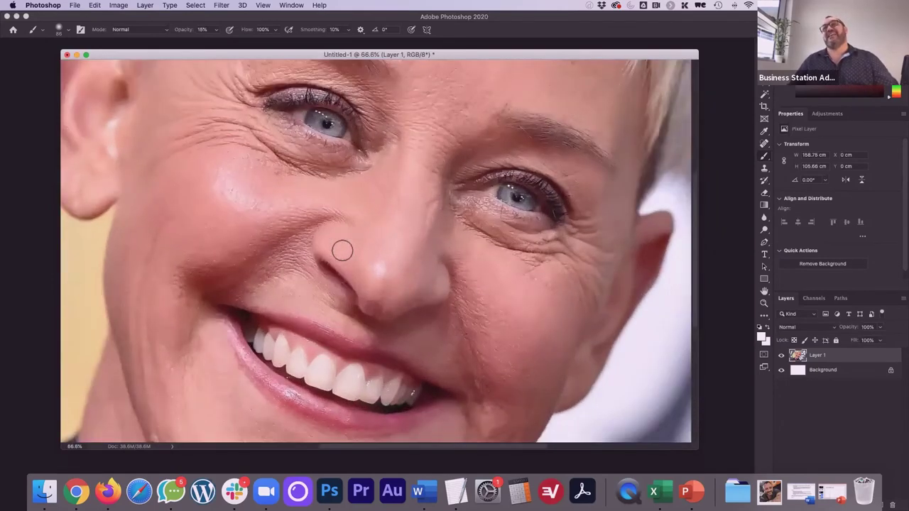
scroll(345, 250, up, 3)
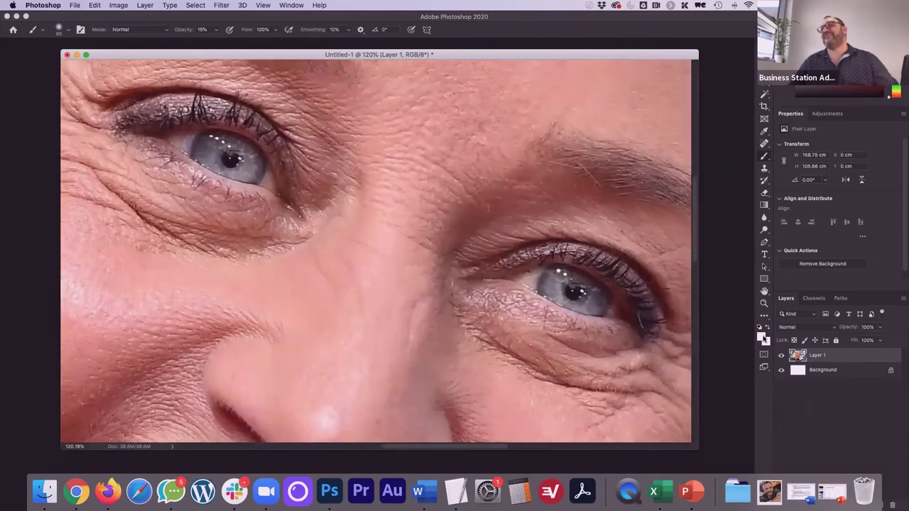
click(762, 336)
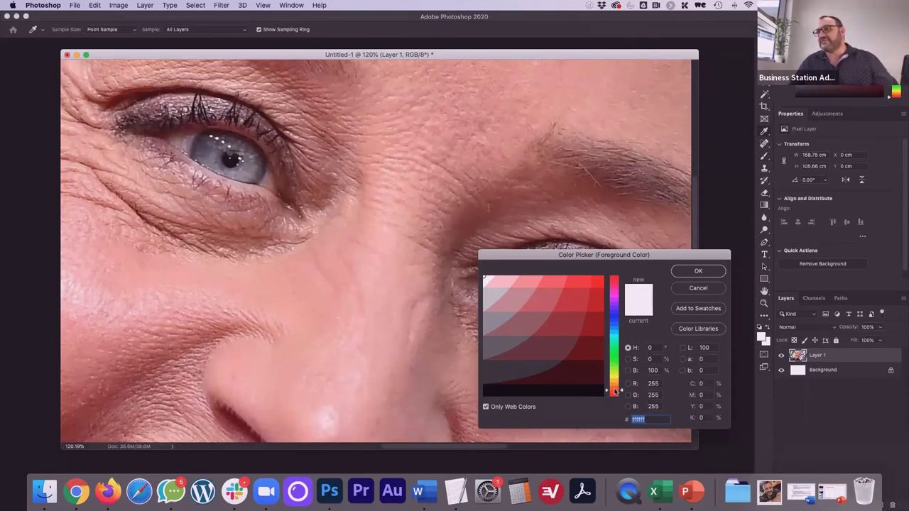
click(615, 390)
click(593, 331)
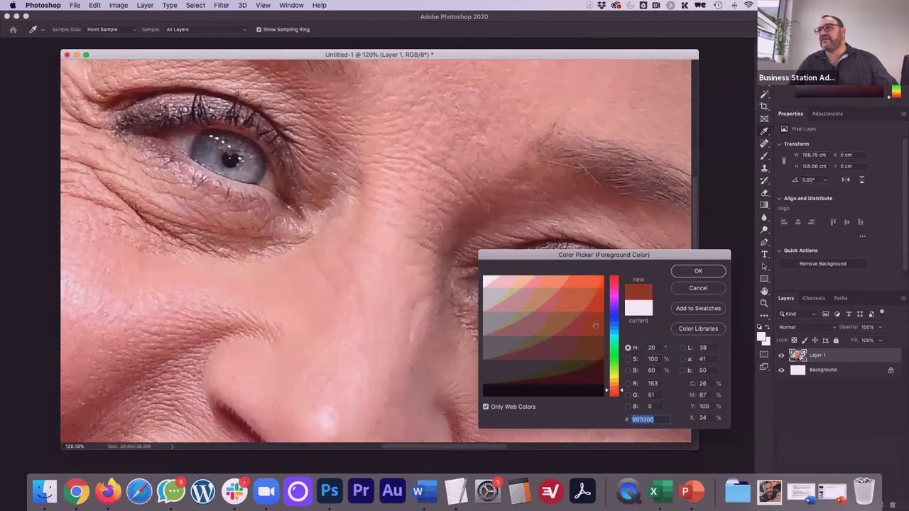
click(592, 346)
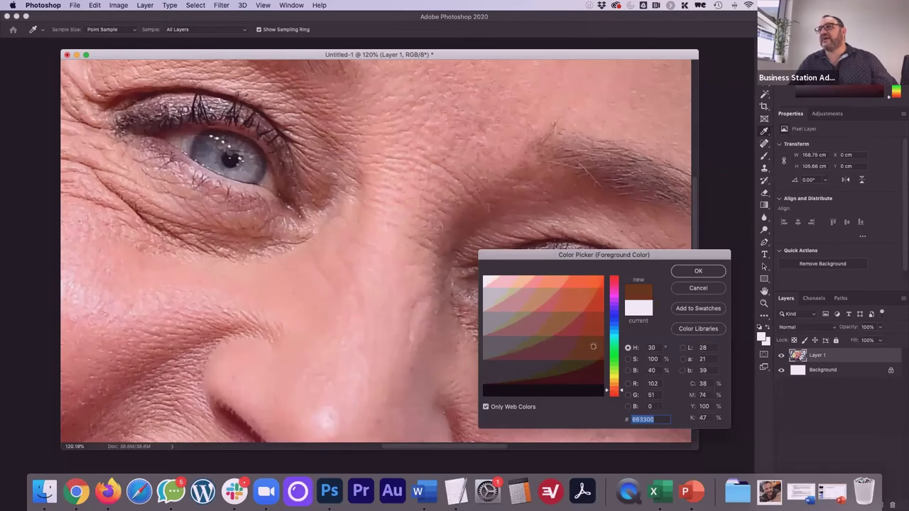
click(697, 272)
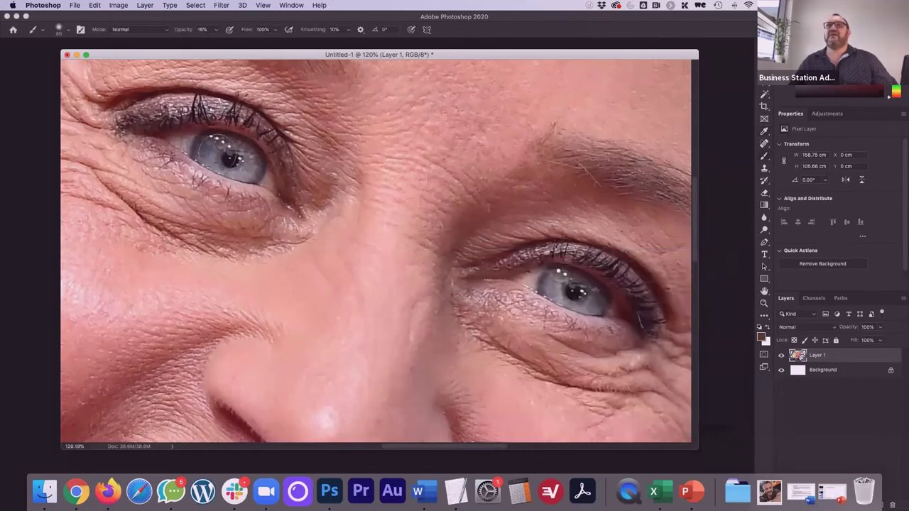
Paint the brown over both irises in repeated strokes to change the blue eye colour
mouse_move(210, 149)
mouse_down()
mouse_move(205, 142)
mouse_move(213, 169)
mouse_move(249, 171)
mouse_move(241, 162)
mouse_up()
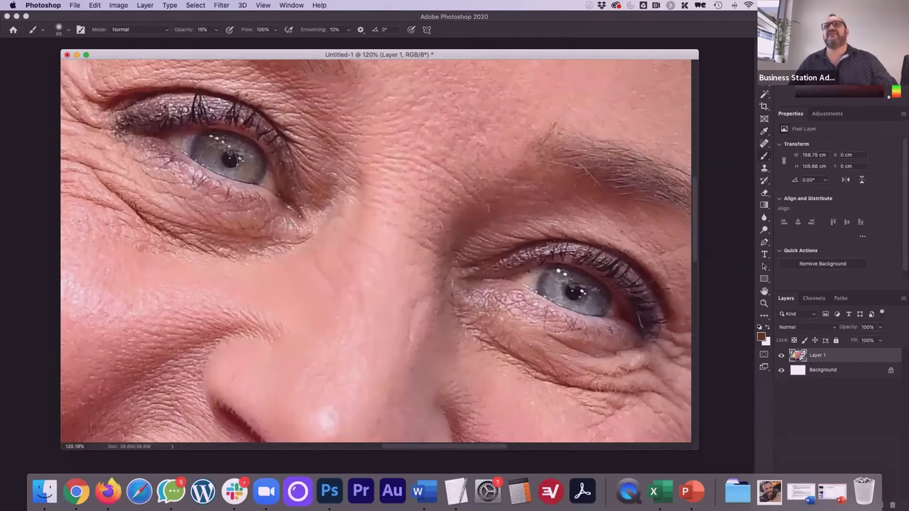
mouse_move(576, 297)
mouse_down()
mouse_move(545, 286)
mouse_move(609, 301)
mouse_move(600, 298)
mouse_up()
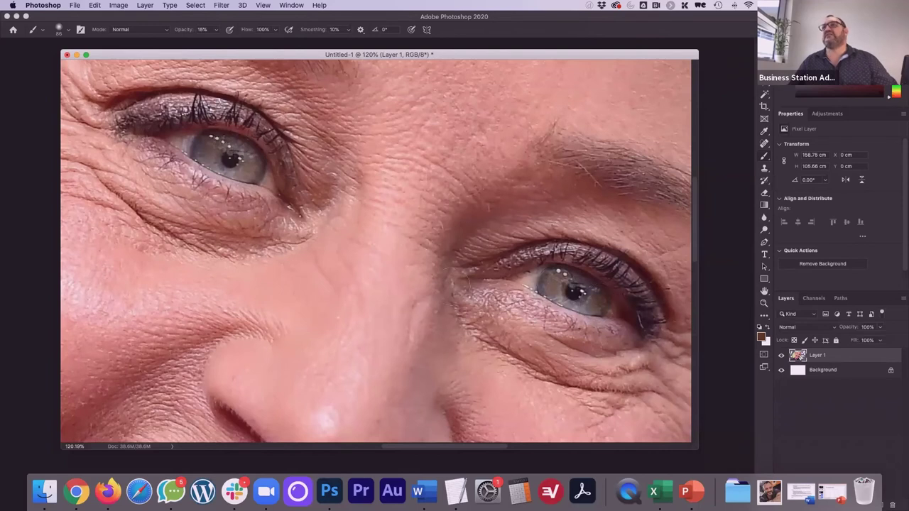
mouse_move(220, 149)
mouse_down()
mouse_move(248, 153)
mouse_move(219, 151)
mouse_up()
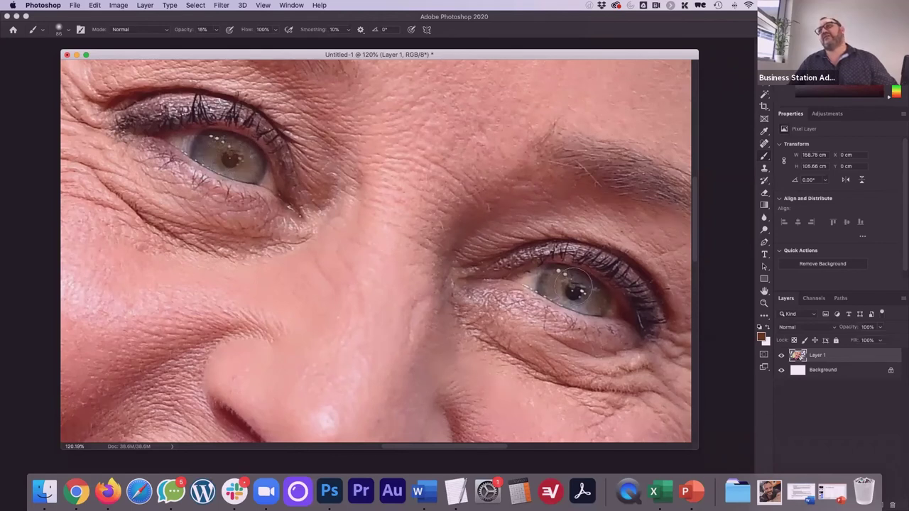
mouse_move(581, 291)
mouse_down()
mouse_move(607, 299)
mouse_move(561, 288)
mouse_up()
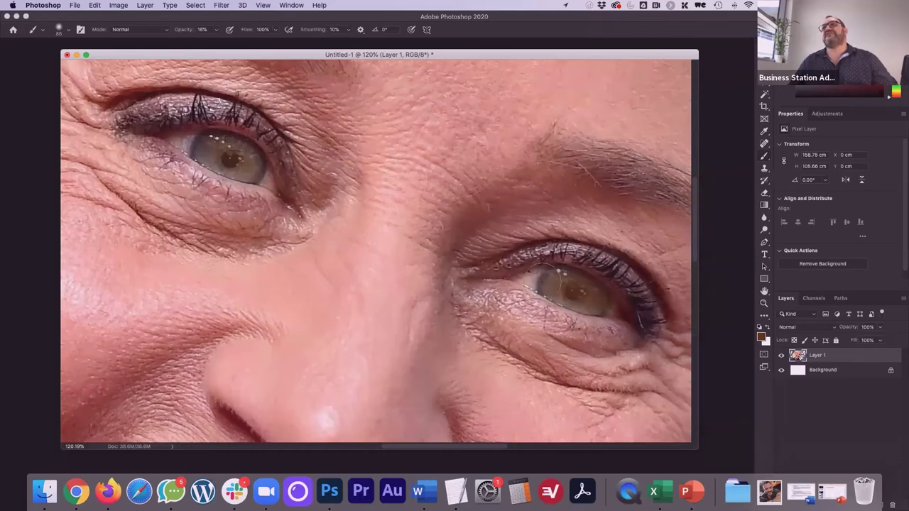
drag(206, 140, 247, 163)
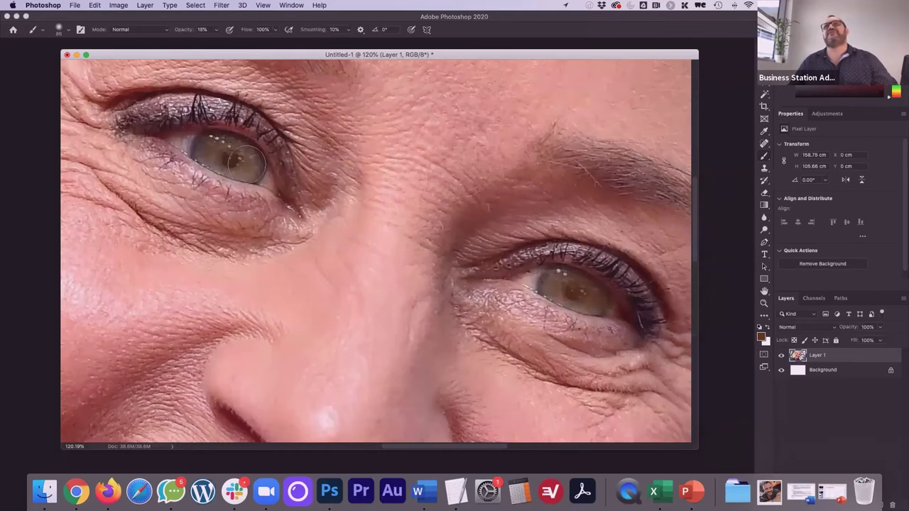
Examine the tinted eyes and whitened teeth in the whole face, and inspect the wrinkles around the eyes and forehead
scroll(371, 329, down, 3)
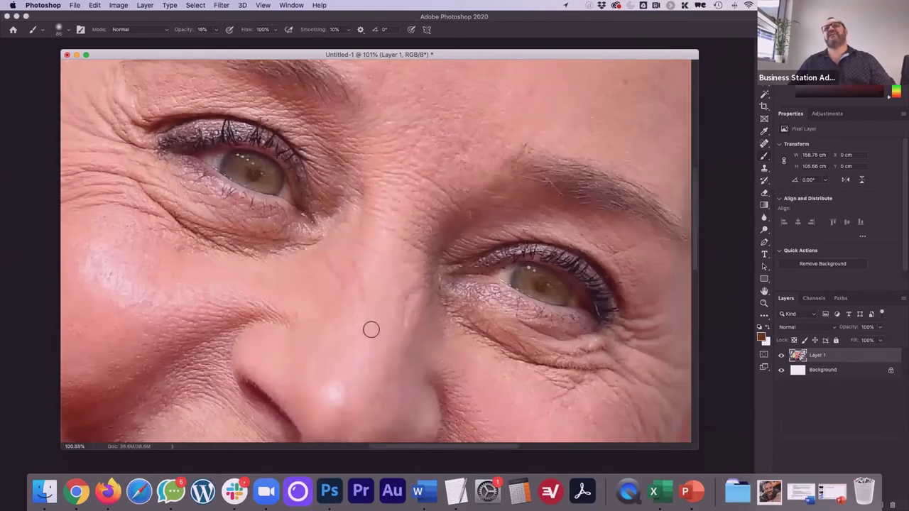
scroll(370, 330, down, 5)
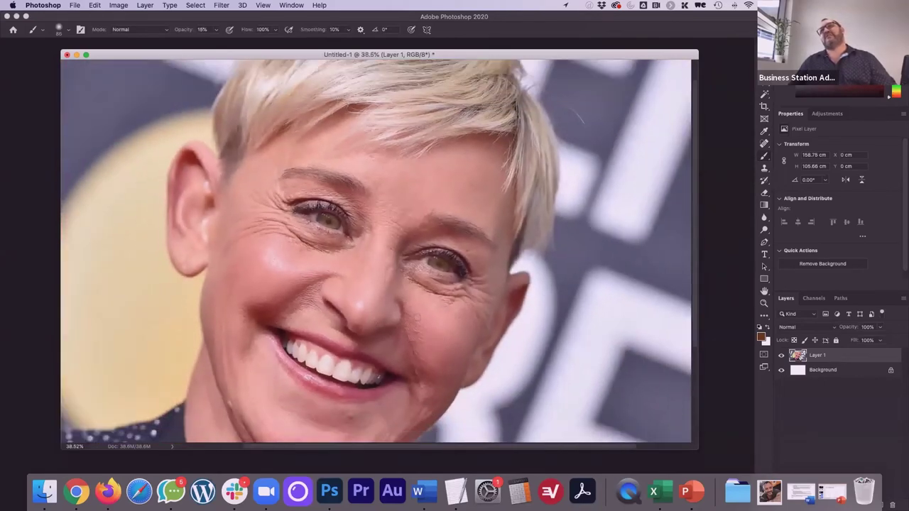
scroll(374, 269, up, 3)
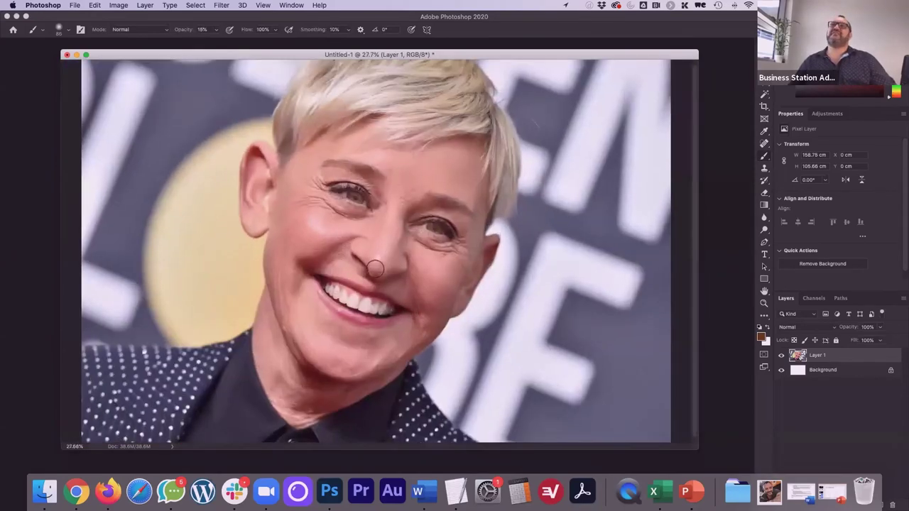
scroll(375, 269, up, 5)
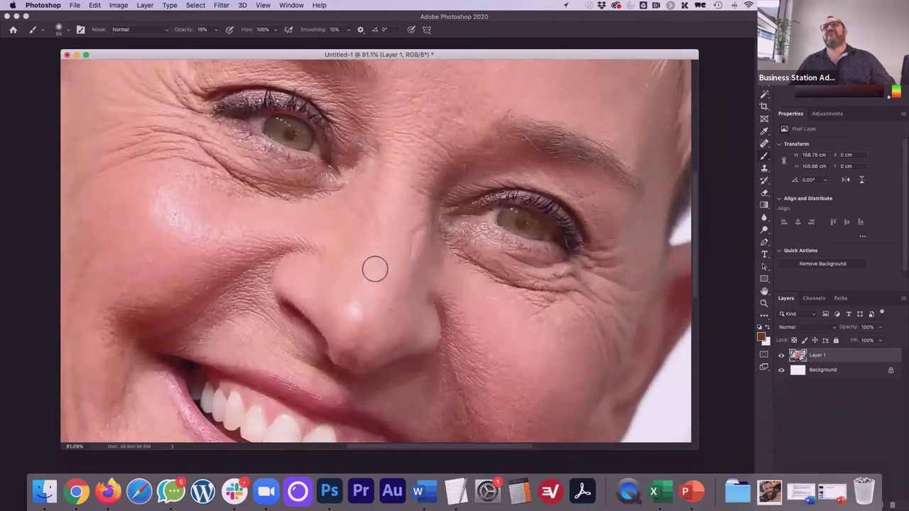
scroll(416, 178, down, 2)
scroll(416, 178, up, 3)
scroll(146, 320, up, 1)
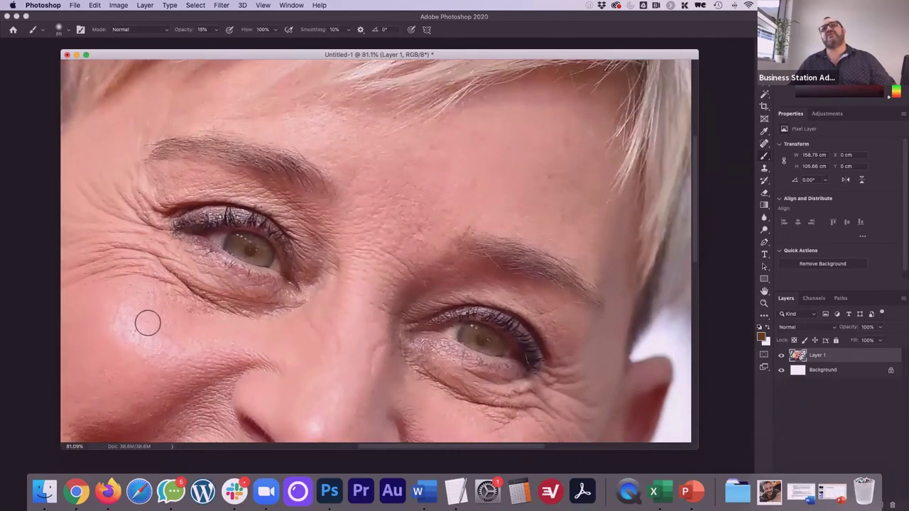
scroll(148, 323, down, 1)
scroll(148, 323, down, 3)
scroll(147, 323, left, 1)
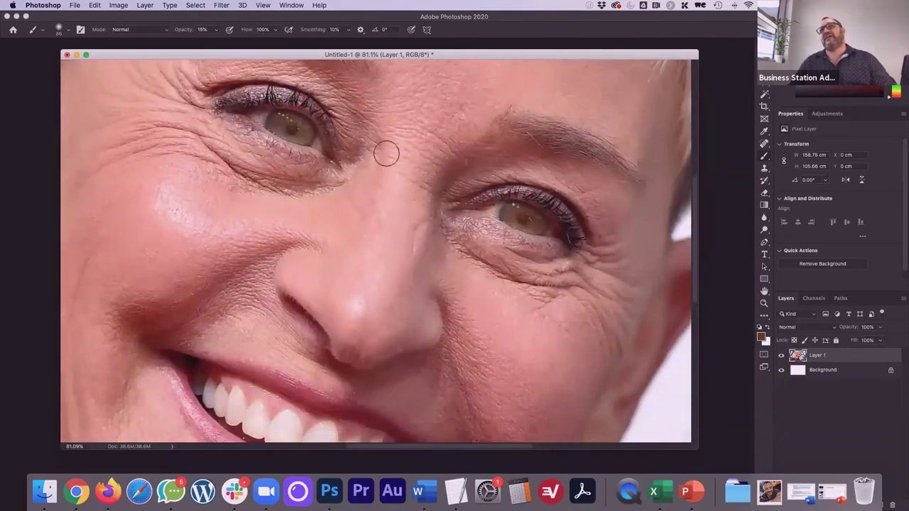
scroll(391, 130, up, 1)
scroll(391, 130, up, 4)
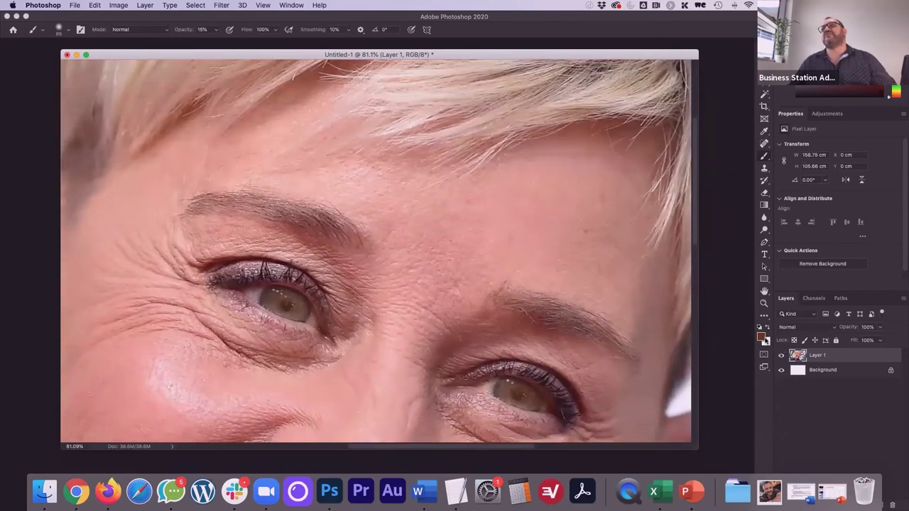
Lift the web-colours restriction and sample the forehead's skin tone, e4a897, as the foreground colour
click(761, 338)
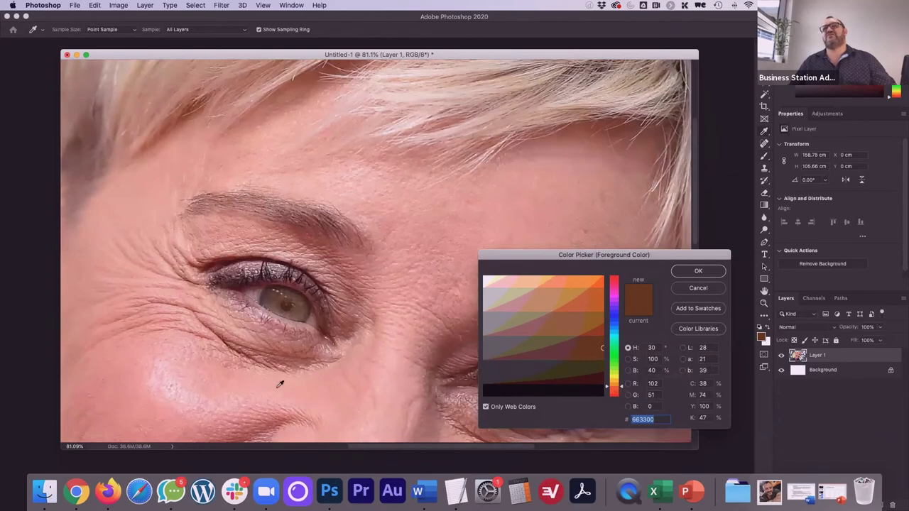
click(181, 316)
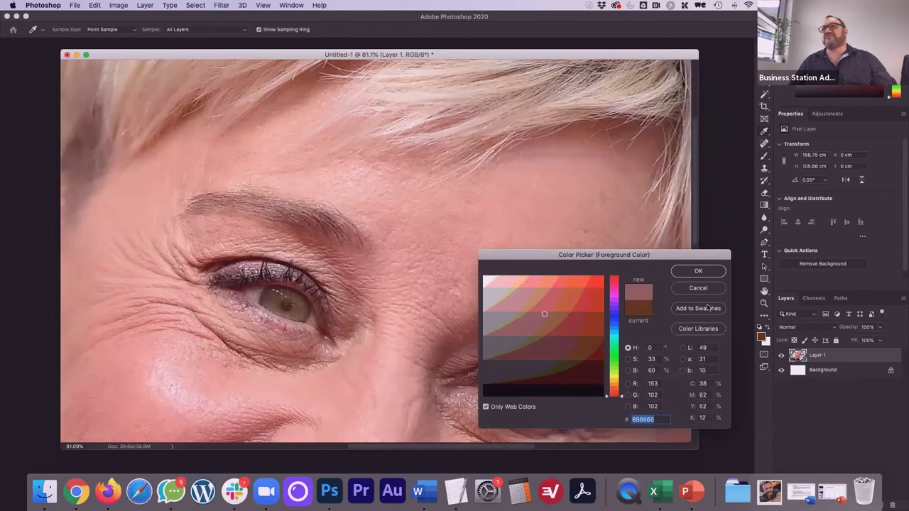
click(486, 407)
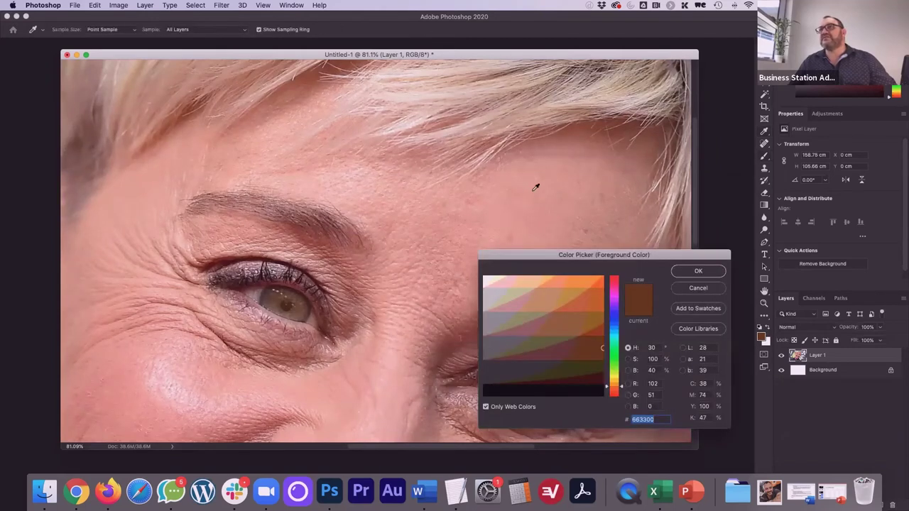
click(545, 187)
click(485, 406)
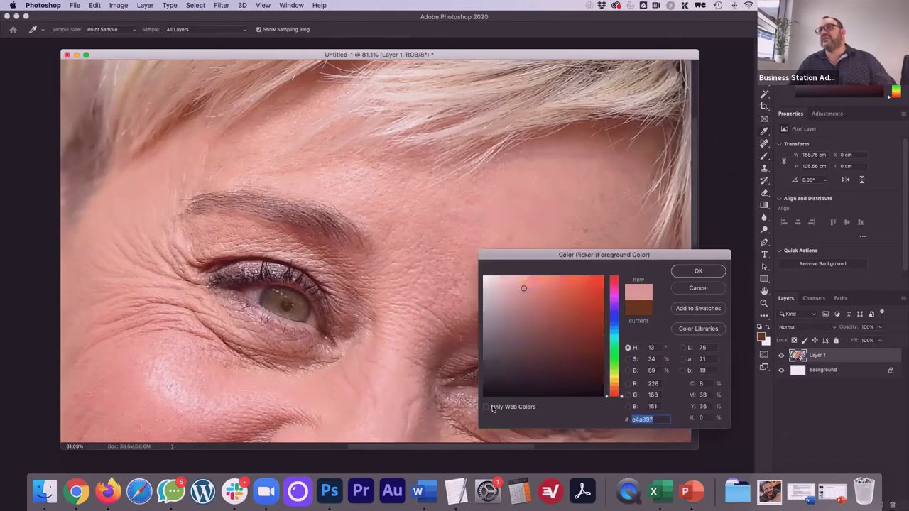
click(698, 270)
Enlarge the soft brush to about 156 px and paint the skin tone over the wrinkles beside the image's left eye
key(b)
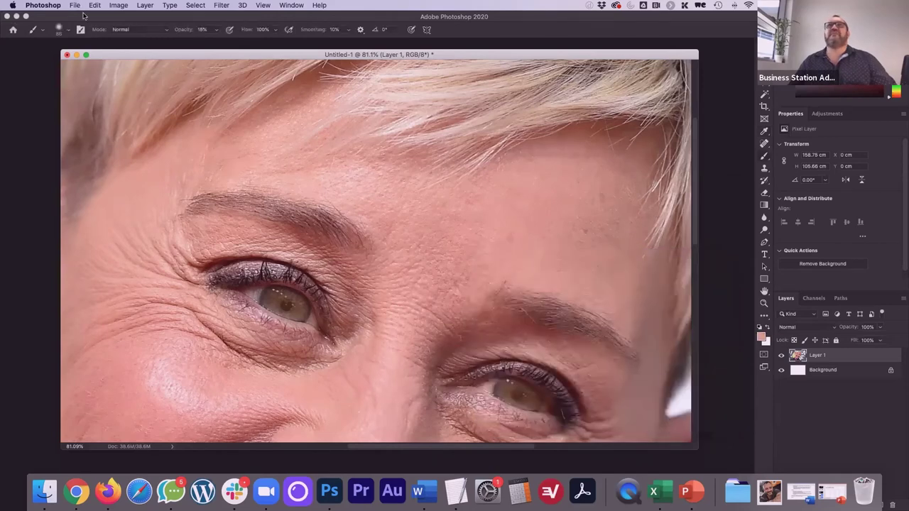
click(67, 32)
click(91, 59)
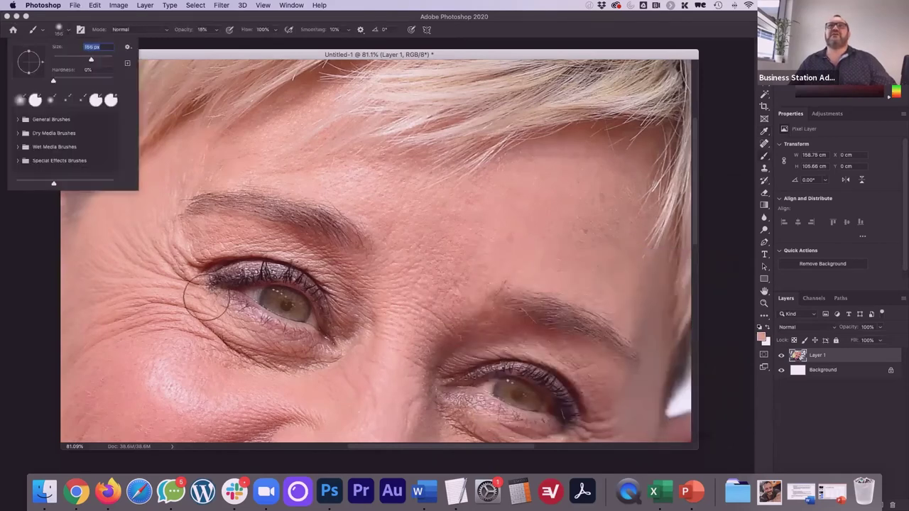
click(186, 310)
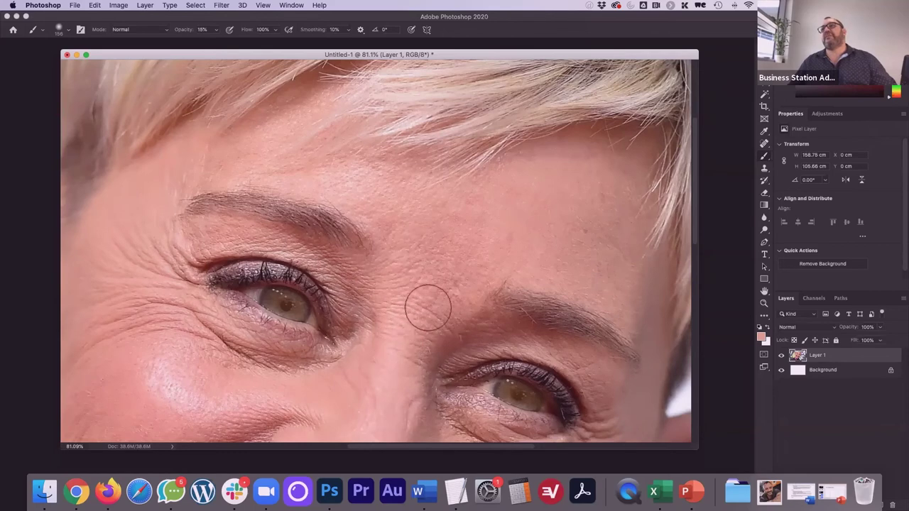
Soften the wrinkles under the image's right eye and the cheek crease beside the mouth corner with the skin tone
scroll(427, 307, down, 5)
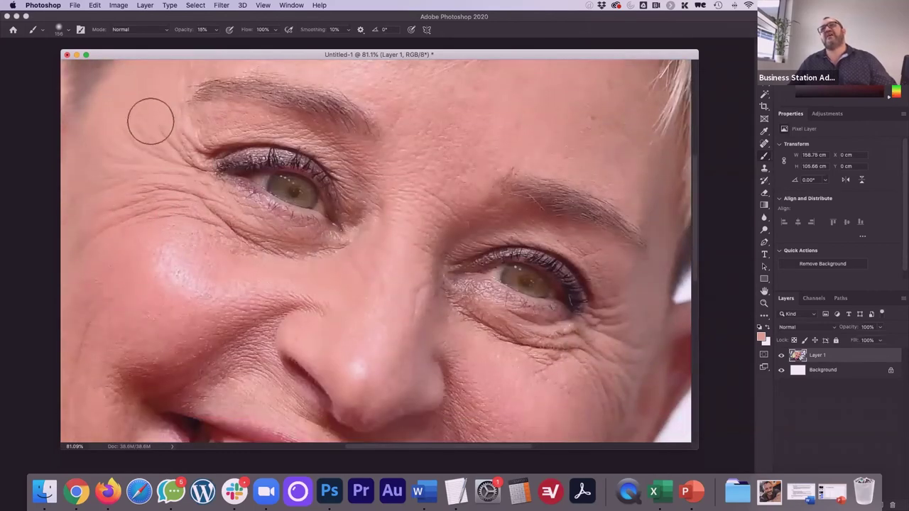
mouse_move(478, 331)
mouse_down()
mouse_move(522, 336)
mouse_move(466, 305)
mouse_move(586, 340)
mouse_up()
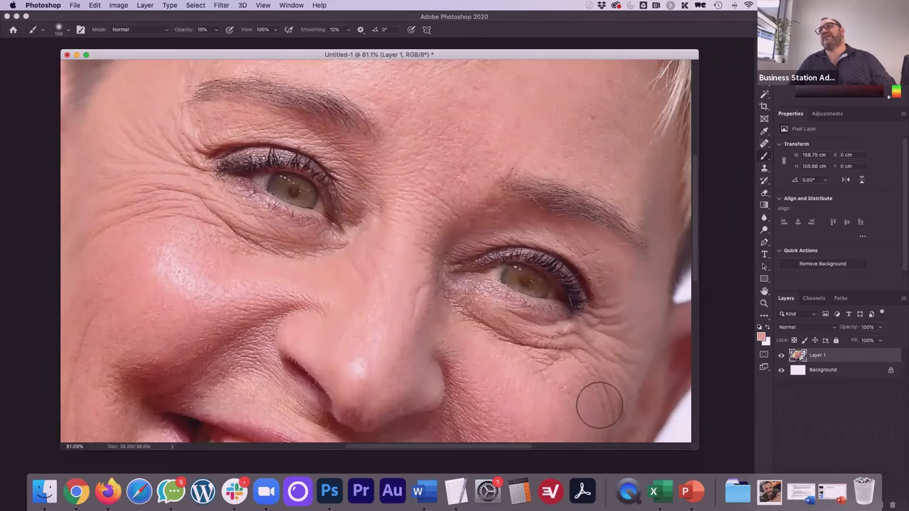
scroll(522, 396, down, 5)
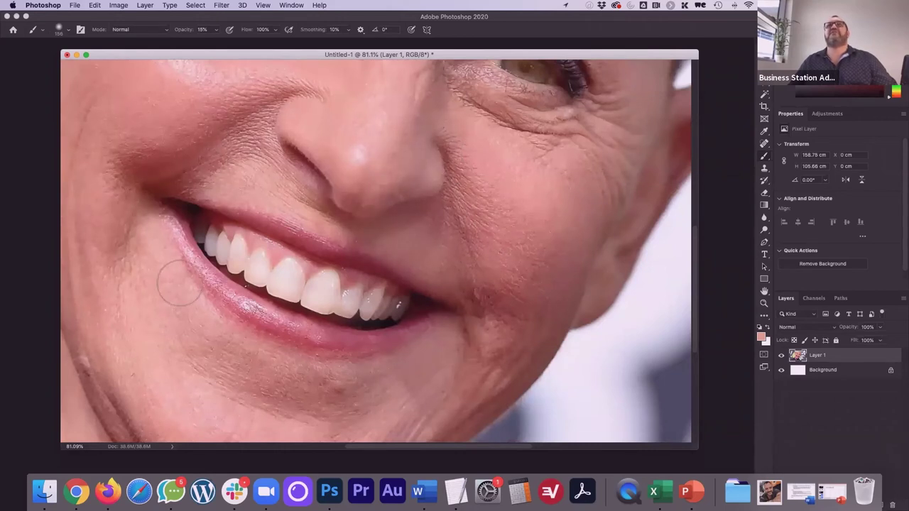
drag(463, 325, 497, 310)
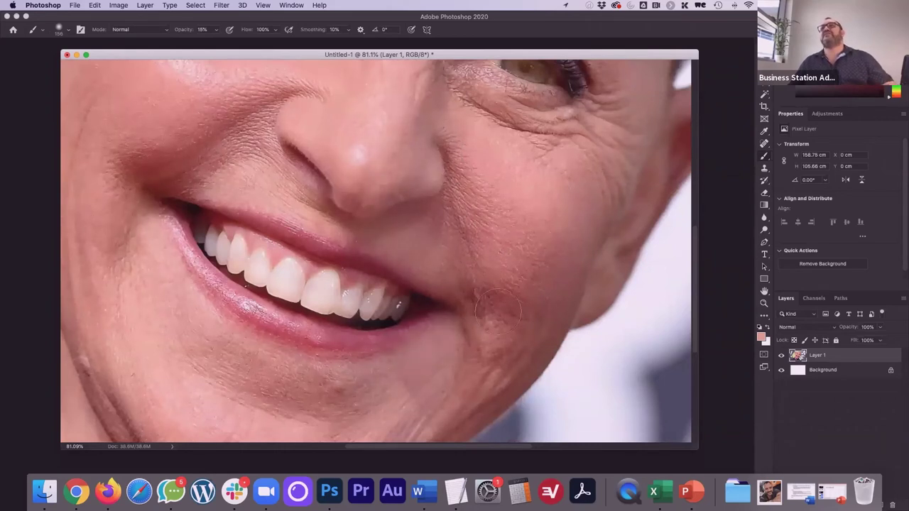
Examine the softened skin around the eyes, forehead and cheek up close and in the whole face
scroll(498, 310, up, 10)
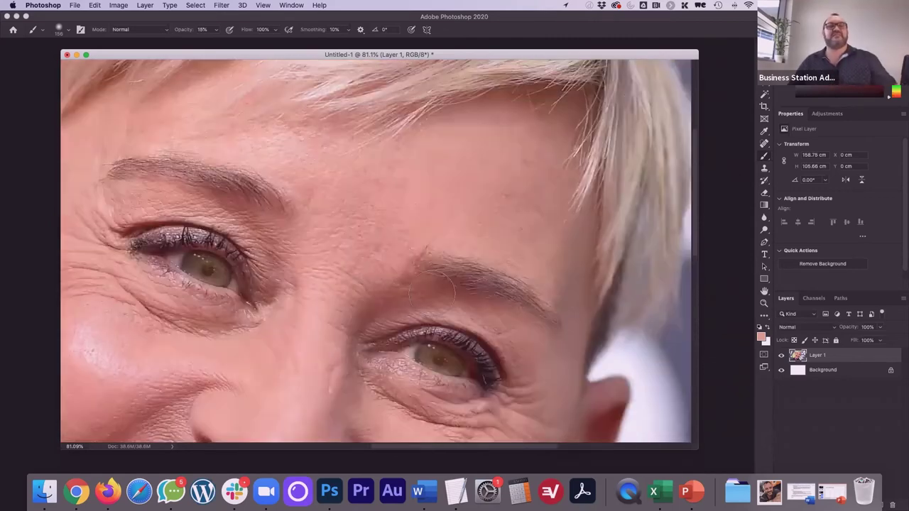
scroll(431, 287, down, 2)
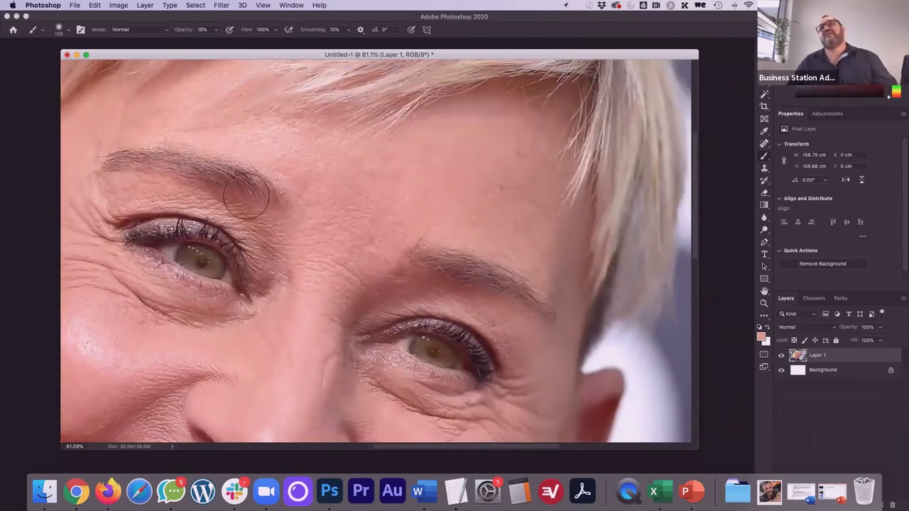
scroll(245, 198, up, 3)
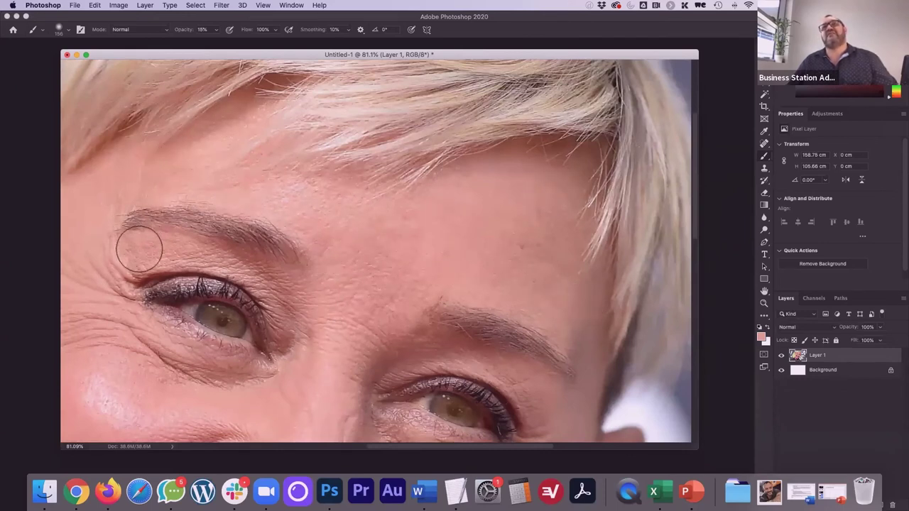
scroll(306, 340, down, 5)
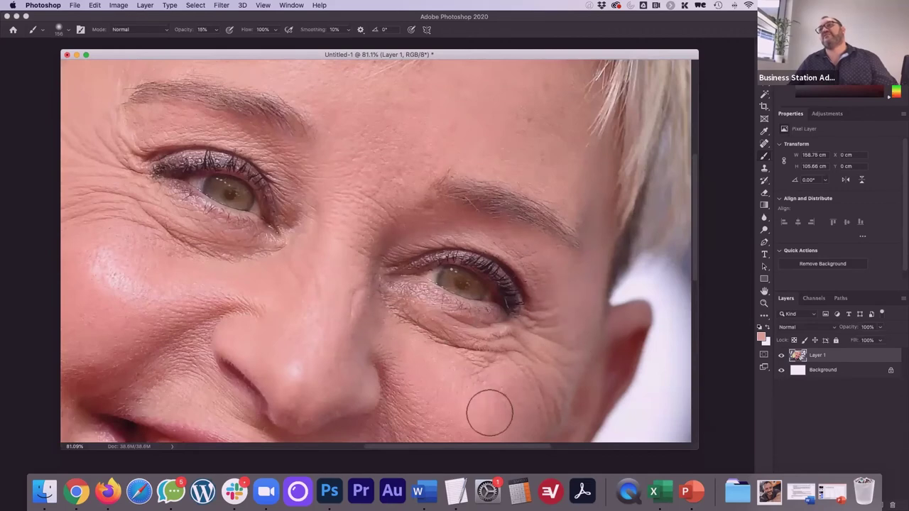
scroll(489, 413, down, 5)
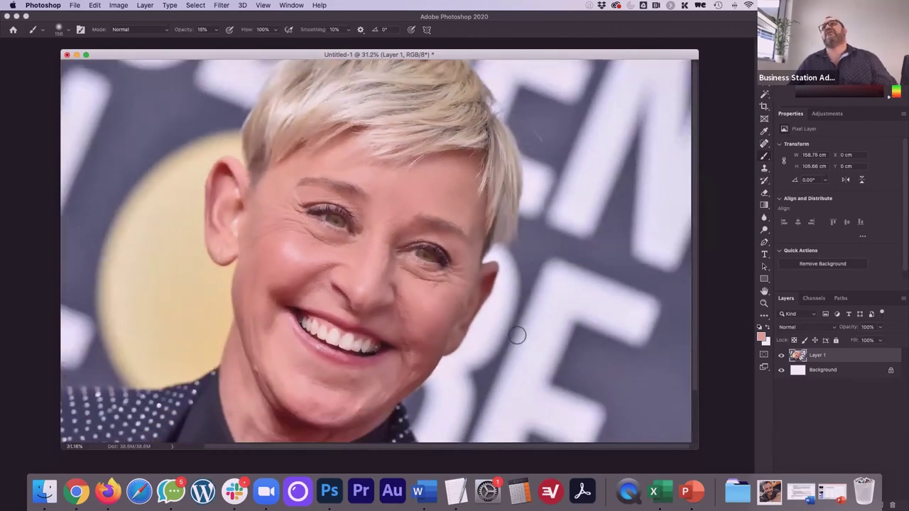
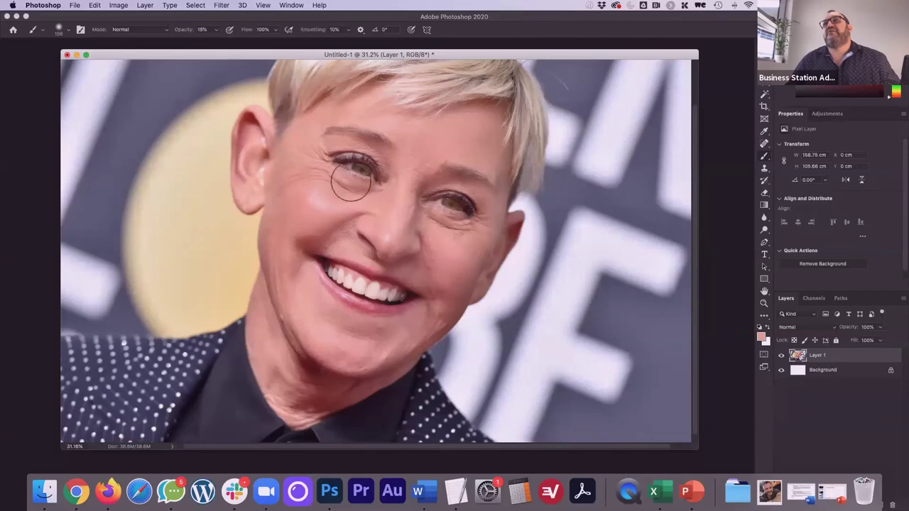
Set the foreground colour to a pale greyish blue with a hue of 200° for the eyes
scroll(348, 176, up, 5)
scroll(734, 359, up, 3)
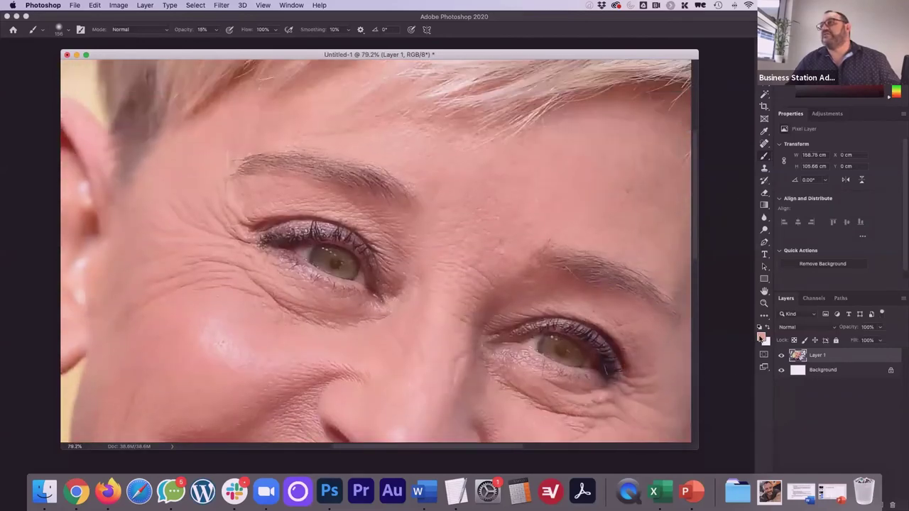
click(760, 337)
drag(495, 288, 492, 302)
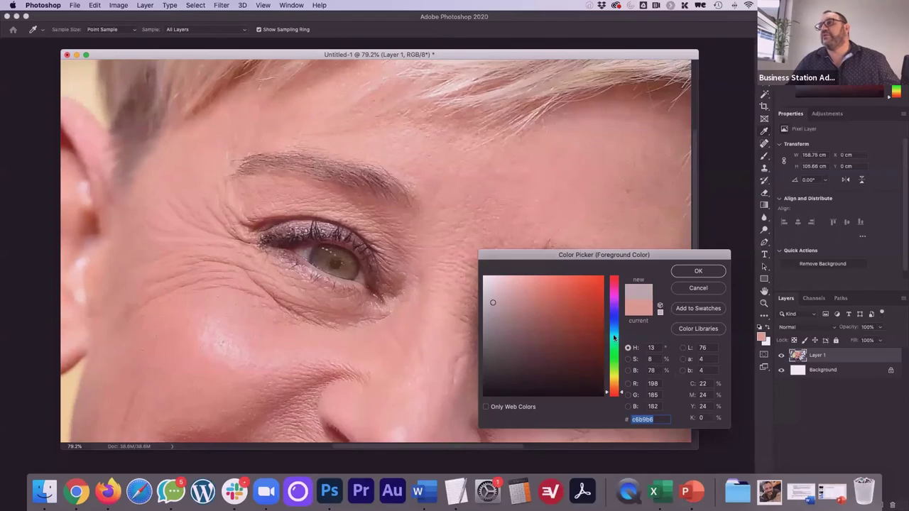
drag(615, 338, 614, 329)
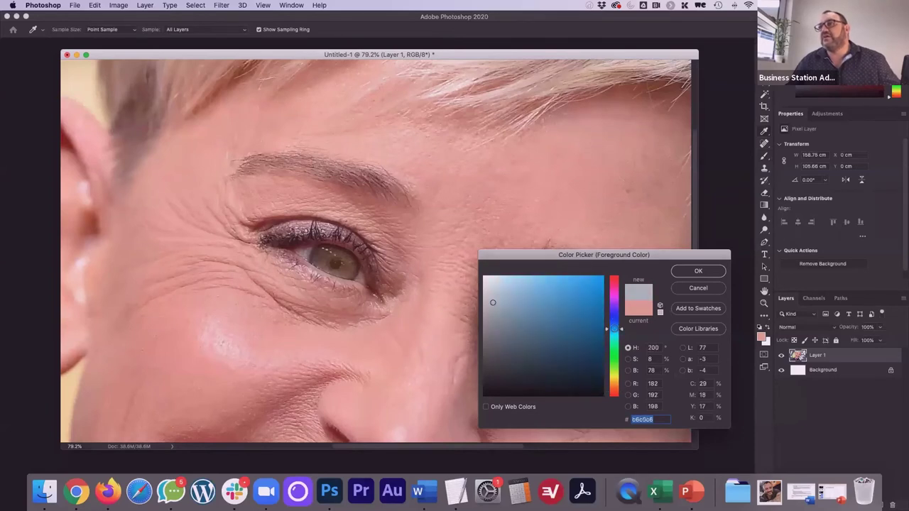
click(506, 290)
click(678, 272)
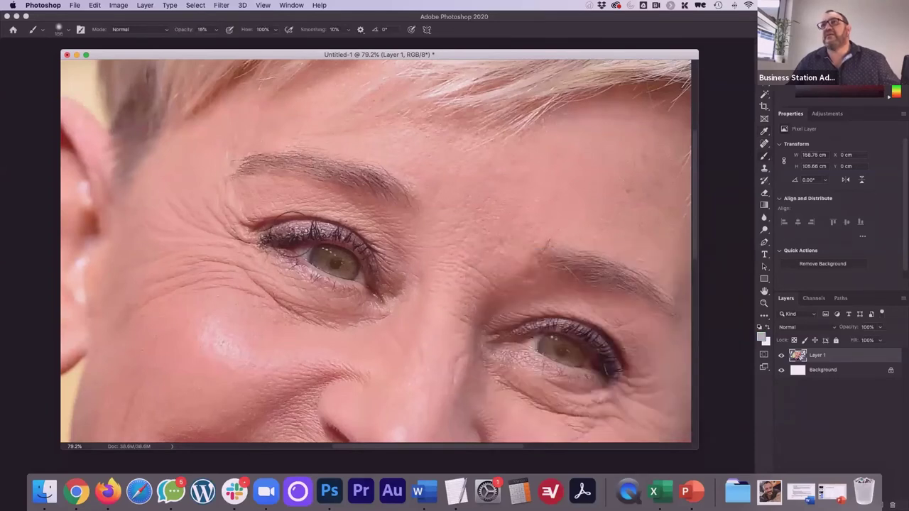
Reduce the soft brush to about 102 px and paint the pale blue over both irises
click(68, 32)
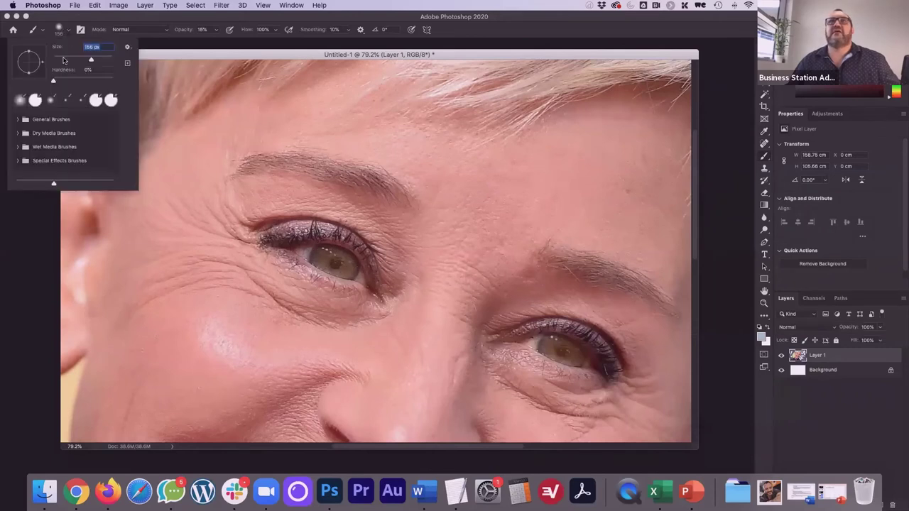
click(324, 256)
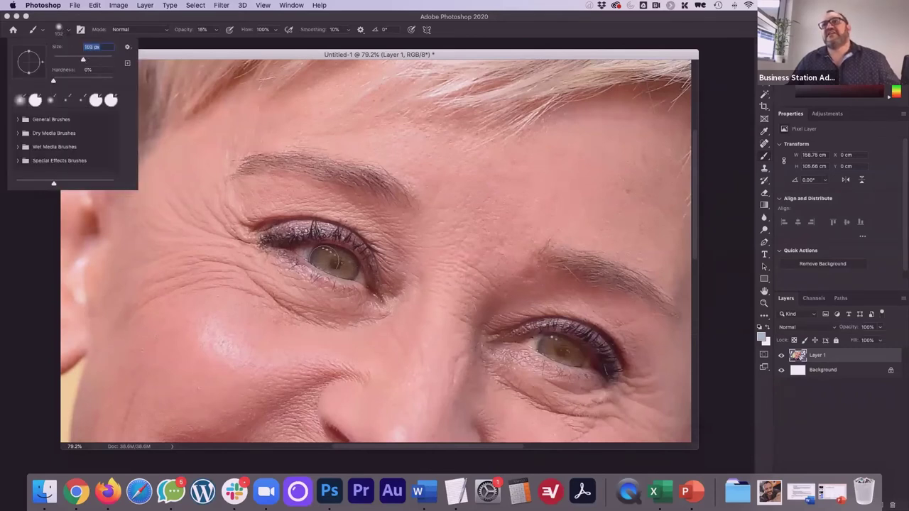
drag(324, 252, 347, 267)
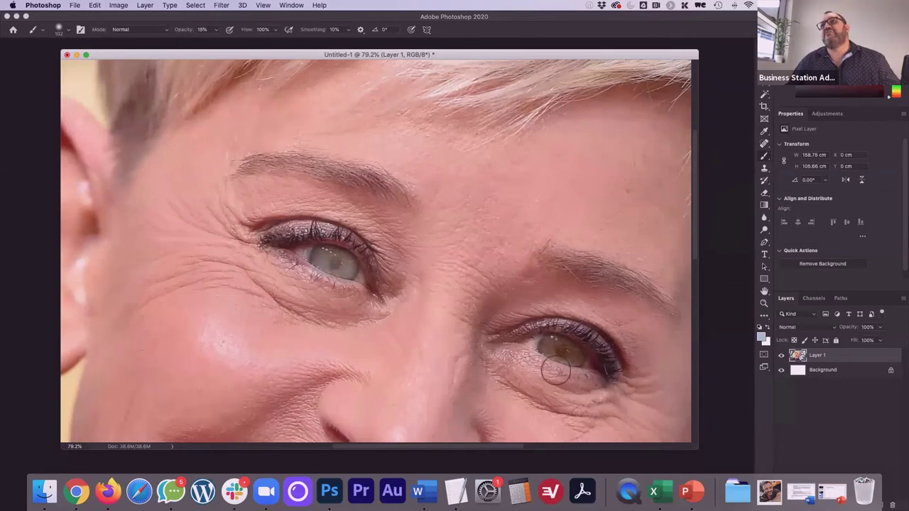
mouse_move(567, 350)
mouse_down()
mouse_move(551, 346)
mouse_move(577, 353)
mouse_up()
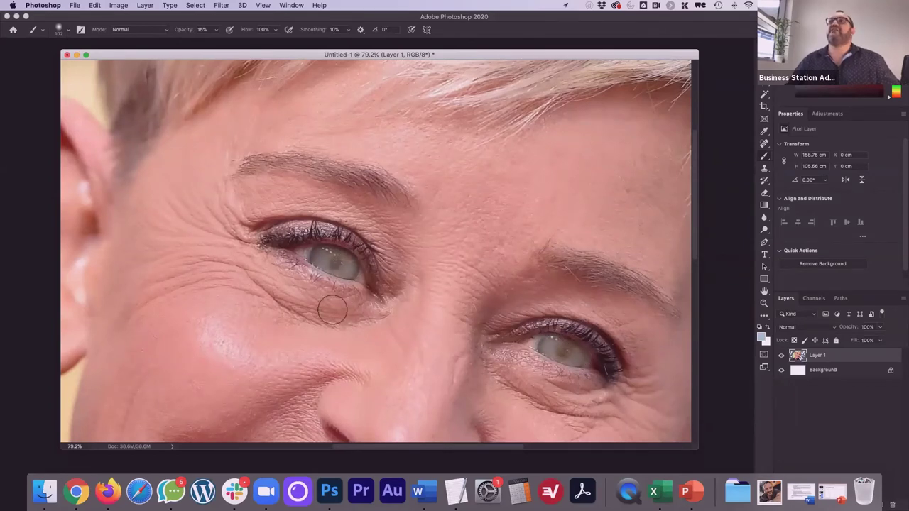
View the retouched portrait as a whole and close the Untitled-1 document without saving it
key(super+0)
scroll(219, 239, down, 2)
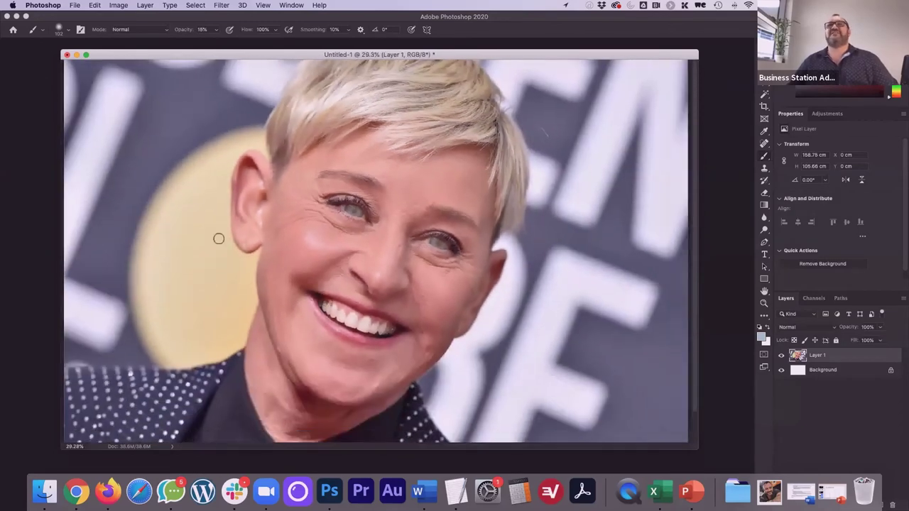
click(67, 56)
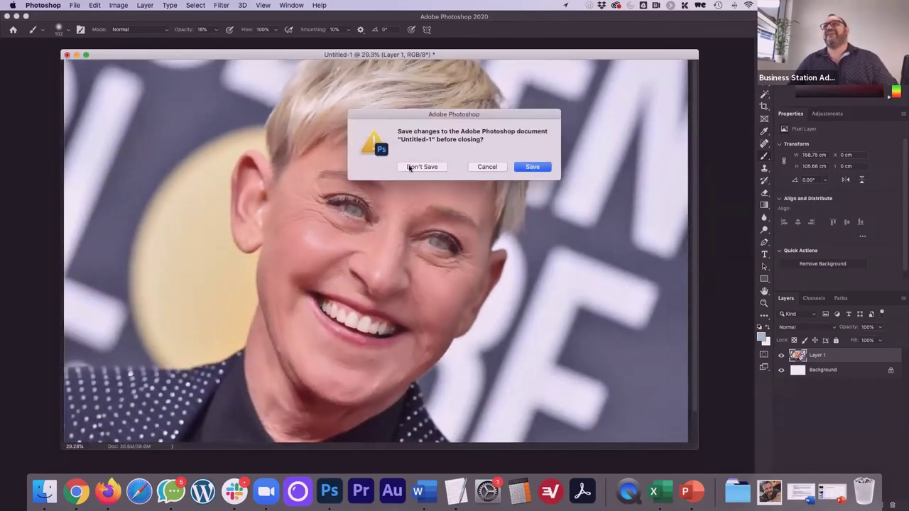
click(412, 168)
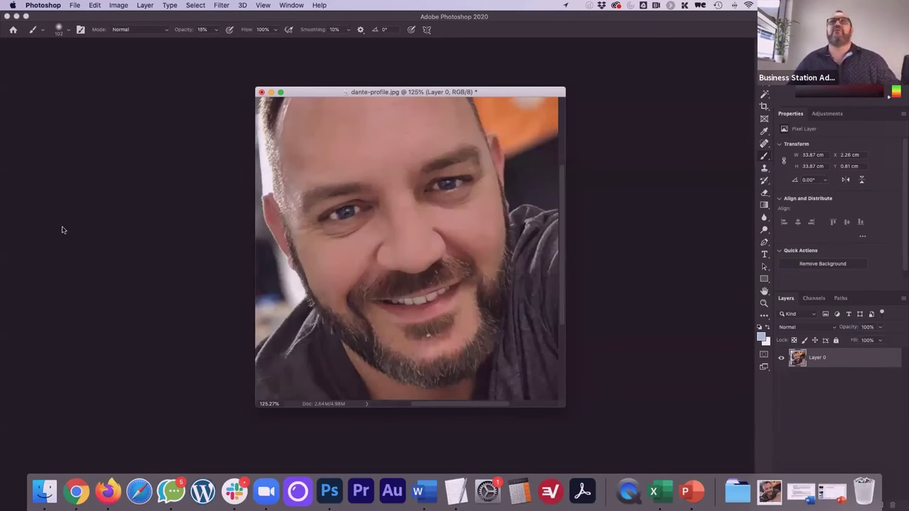
Start a new document with the Web Most Common preset and look through the web templates
click(76, 5)
click(79, 19)
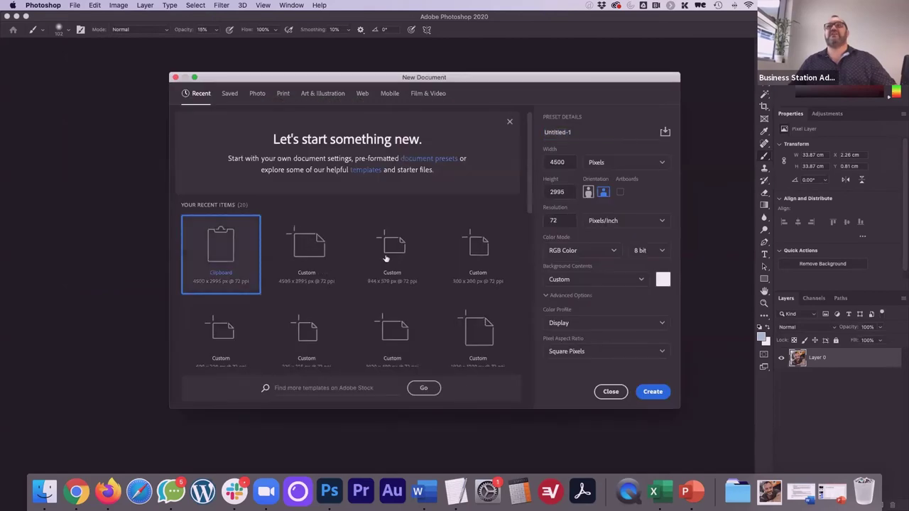
click(362, 93)
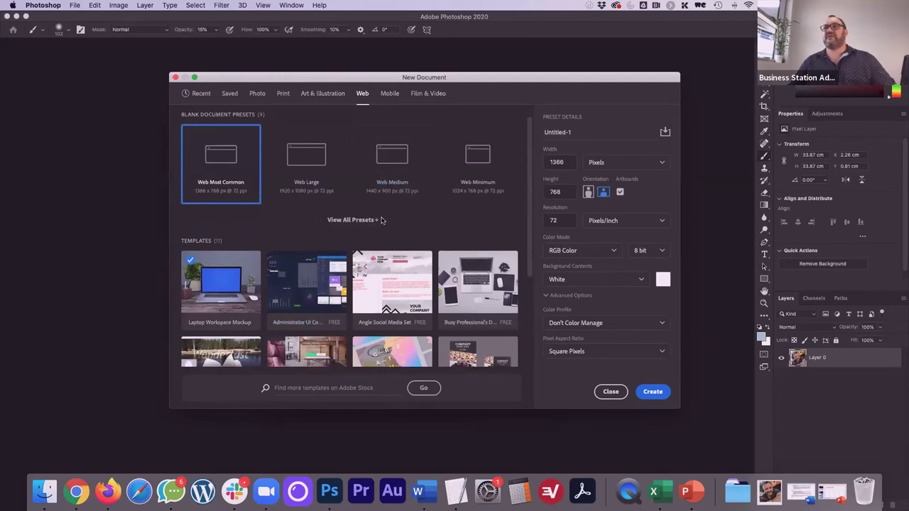
scroll(380, 224, down, 5)
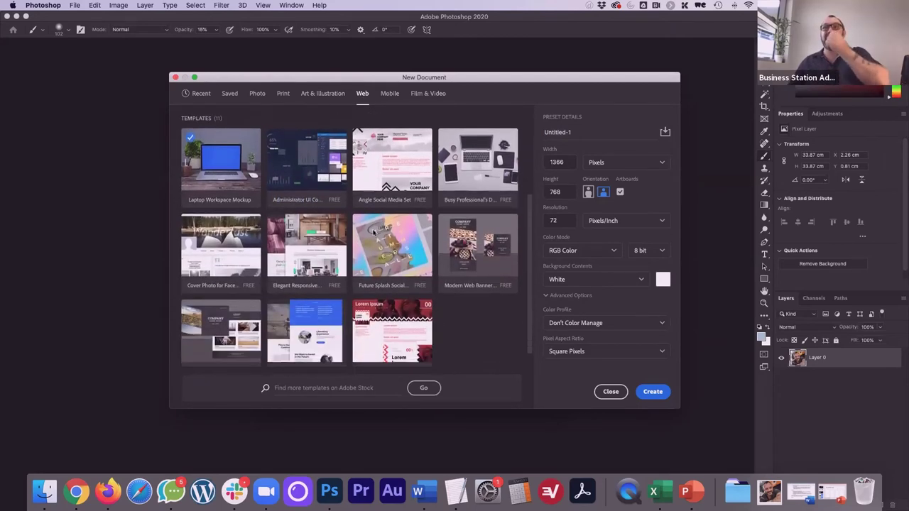
scroll(374, 232, up, 3)
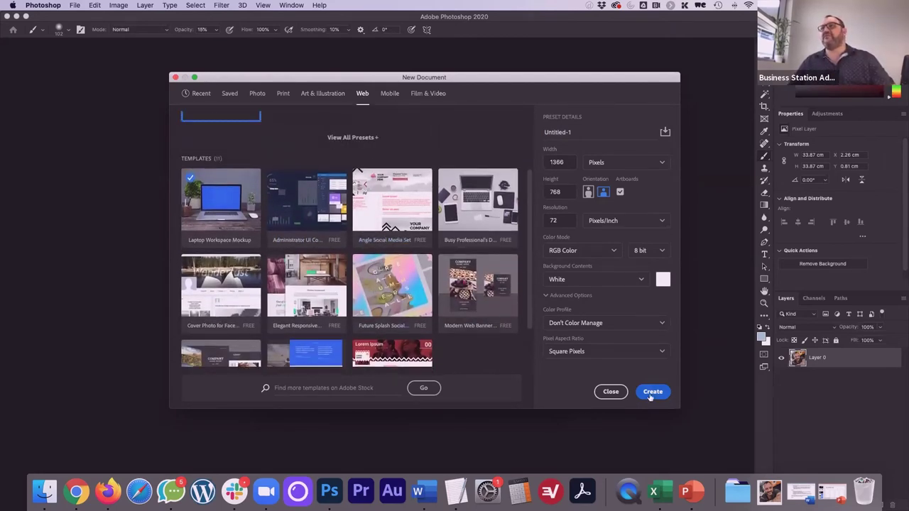
scroll(196, 135, up, 5)
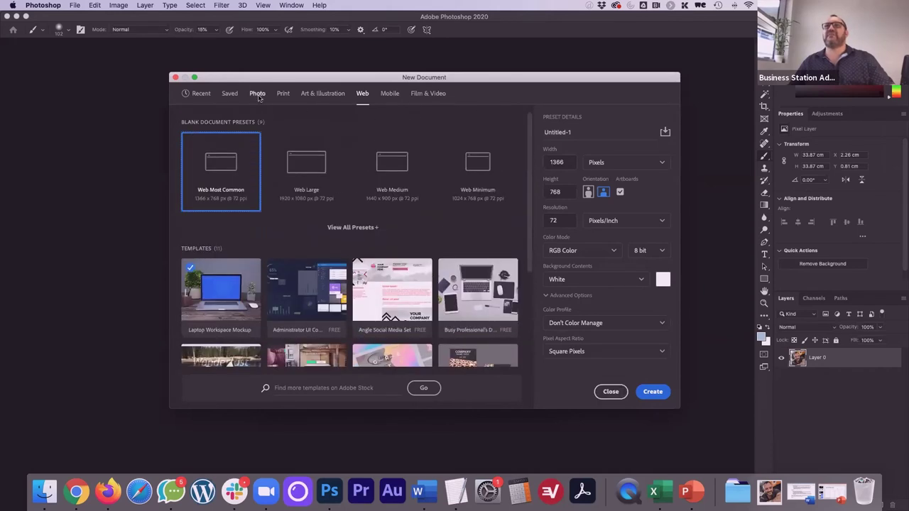
Create the document at 1800 × 1800 pixels with a white background and fit the whole artboard in view
double_click(557, 161)
text(1800)
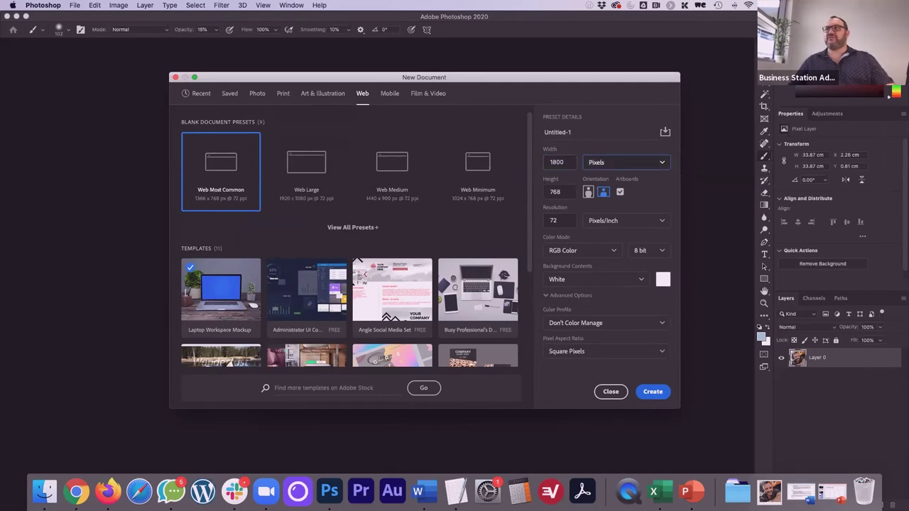
key(Tab)
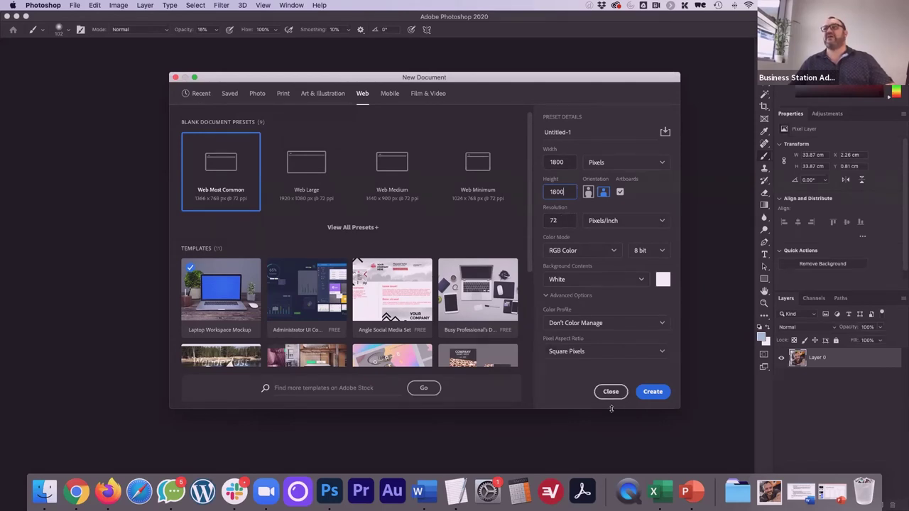
click(575, 280)
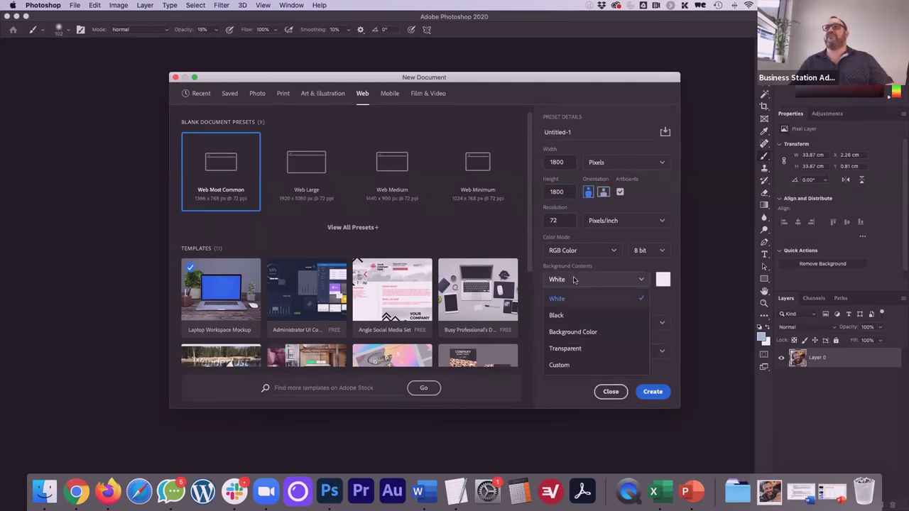
click(674, 298)
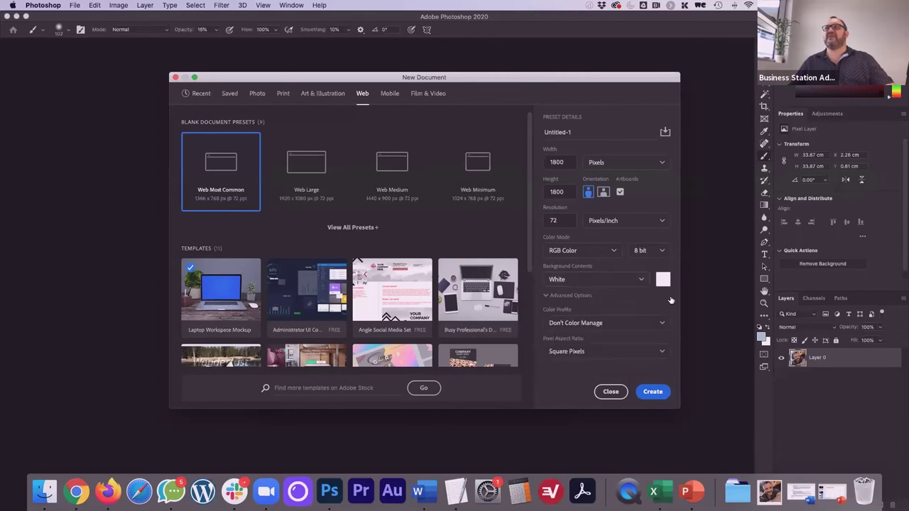
click(653, 391)
mouse_move(359, 45)
mouse_down()
mouse_move(580, 49)
mouse_move(566, 49)
mouse_up()
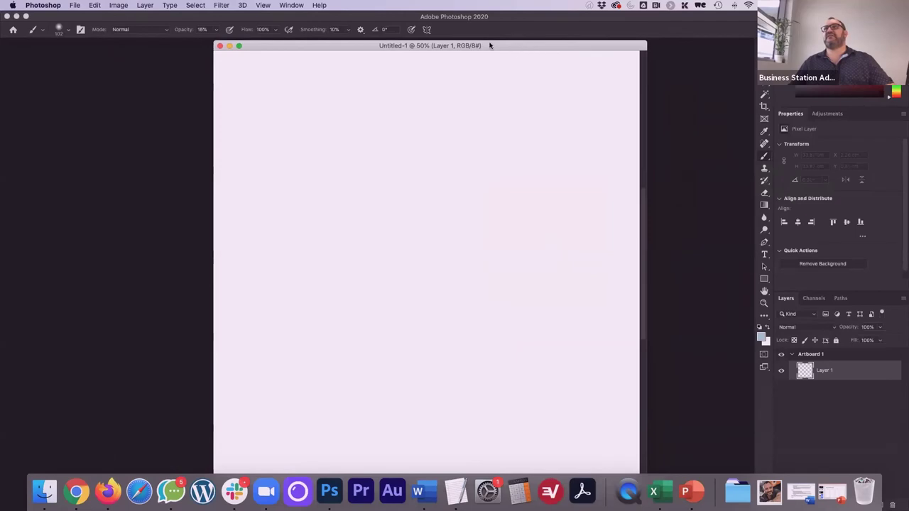
key(super+0)
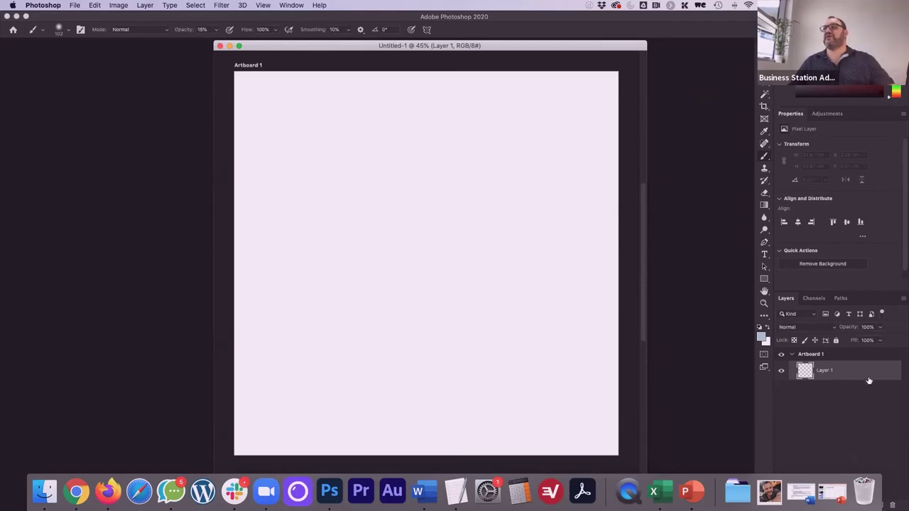
Add a new layer above Layer 1 and scribble loose pale blue brush strokes across the artboard
key(super+shift+alt+n)
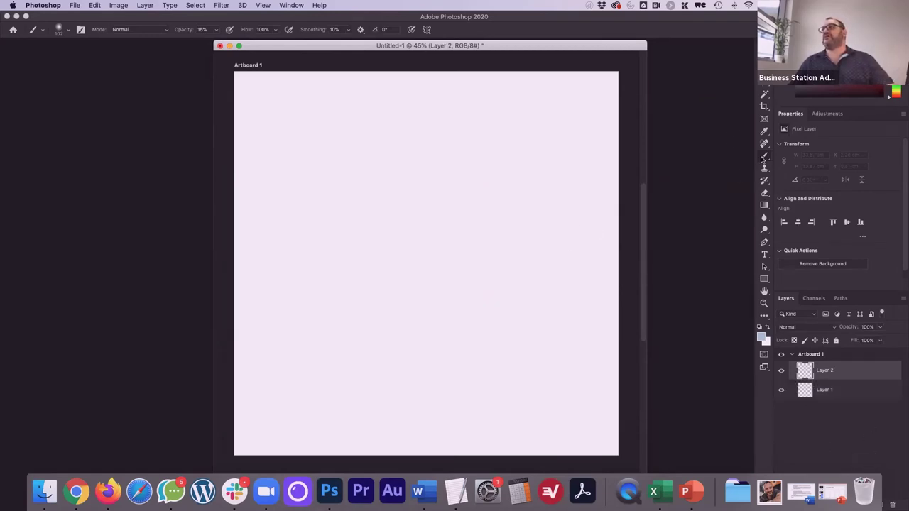
mouse_move(430, 114)
mouse_down()
mouse_move(478, 212)
mouse_move(355, 304)
mouse_move(611, 330)
mouse_move(386, 384)
mouse_up()
mouse_move(341, 116)
mouse_down()
mouse_move(516, 227)
mouse_move(266, 278)
mouse_move(301, 216)
mouse_move(329, 403)
mouse_move(358, 408)
mouse_up()
mouse_move(571, 106)
mouse_down()
mouse_move(476, 132)
mouse_move(487, 298)
mouse_move(330, 398)
mouse_up()
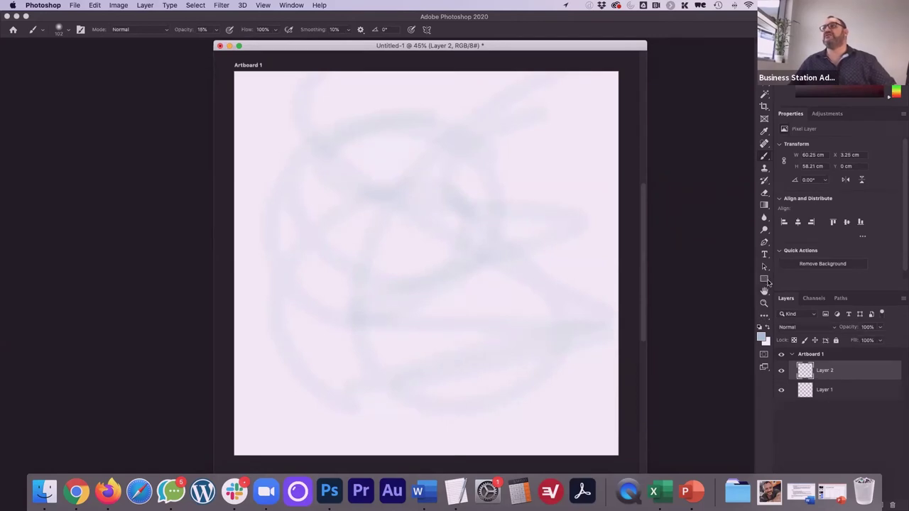
Draw a rounded rectangle about 1319 × 369 px with 10 px corner radius, and move it down near the artboard's lower edge
click(767, 282)
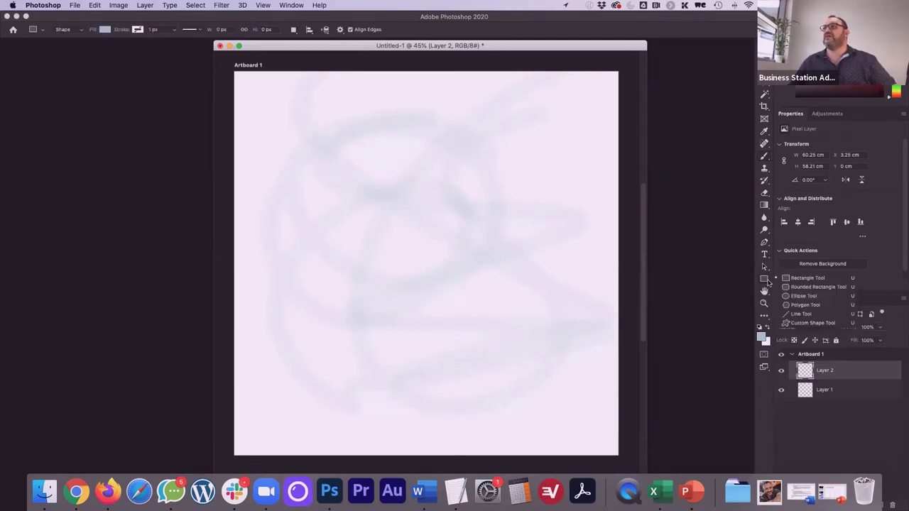
click(816, 286)
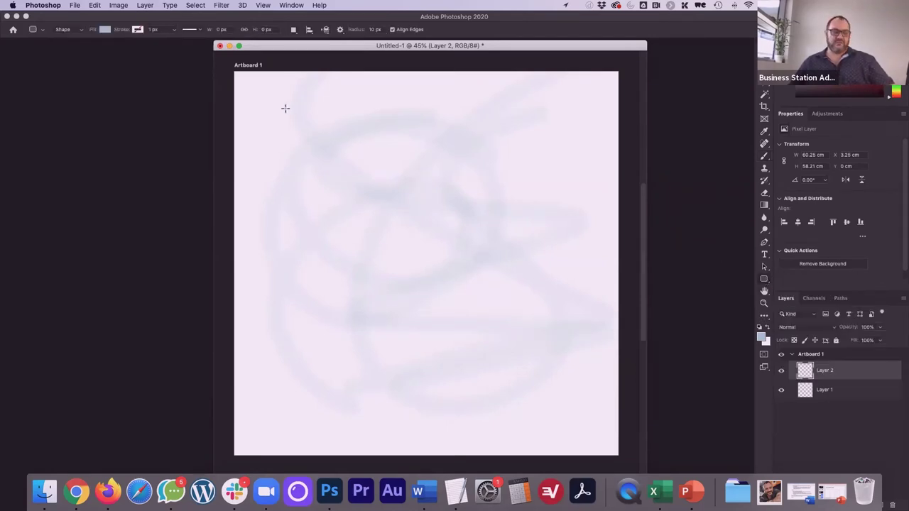
drag(286, 108, 566, 186)
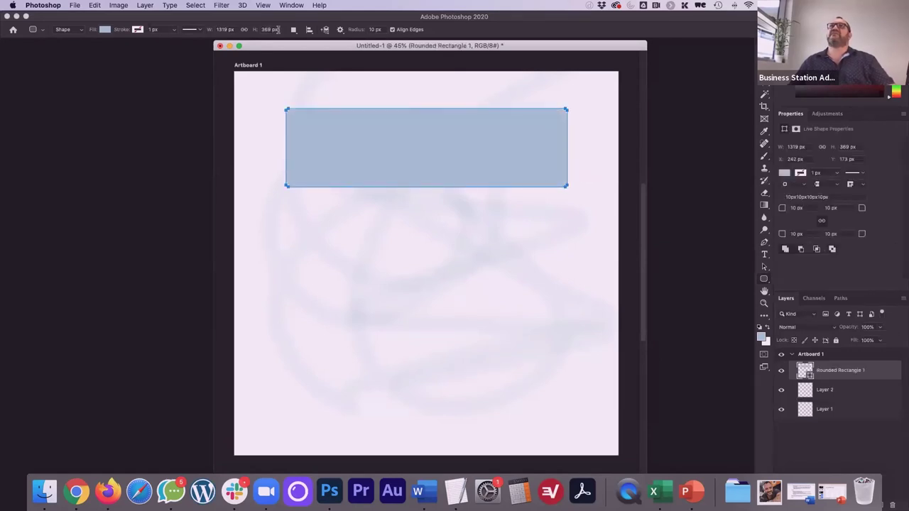
key(v)
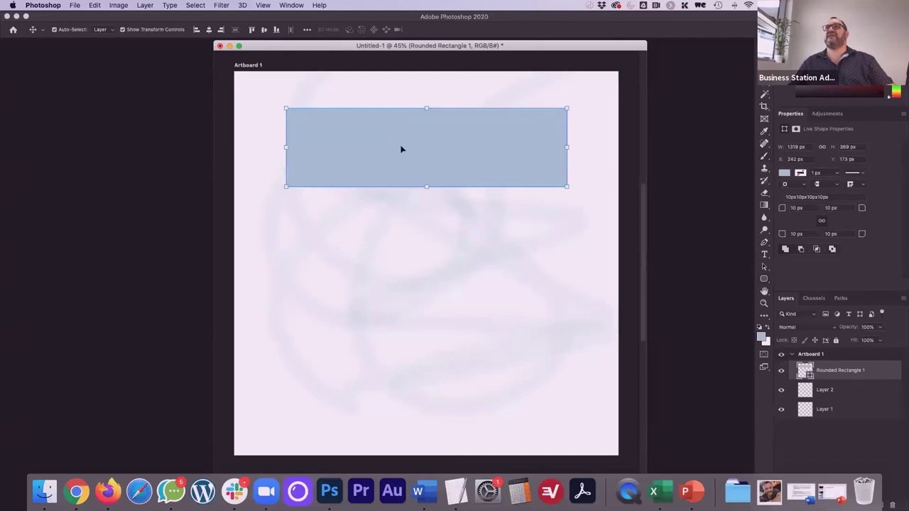
drag(401, 149, 399, 390)
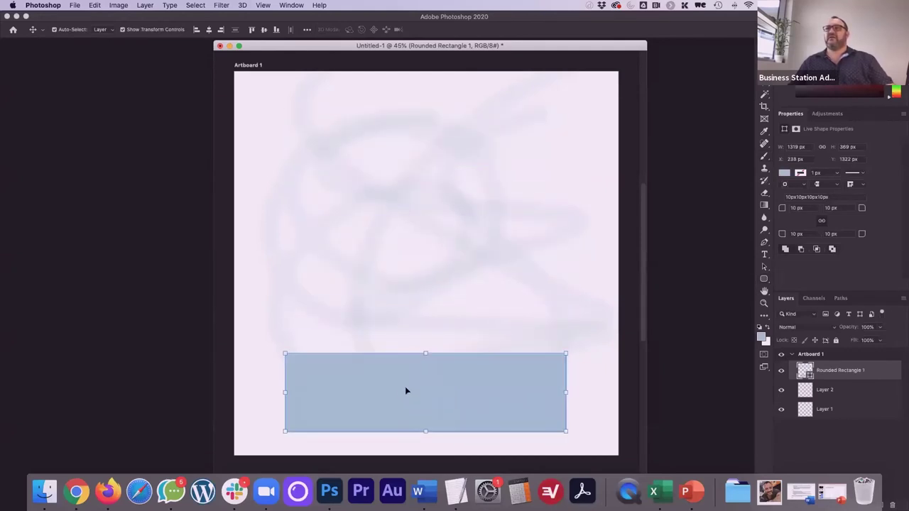
Add a text line reading "CLICK HERE" in the open area above the blue rounded rectangle
click(764, 255)
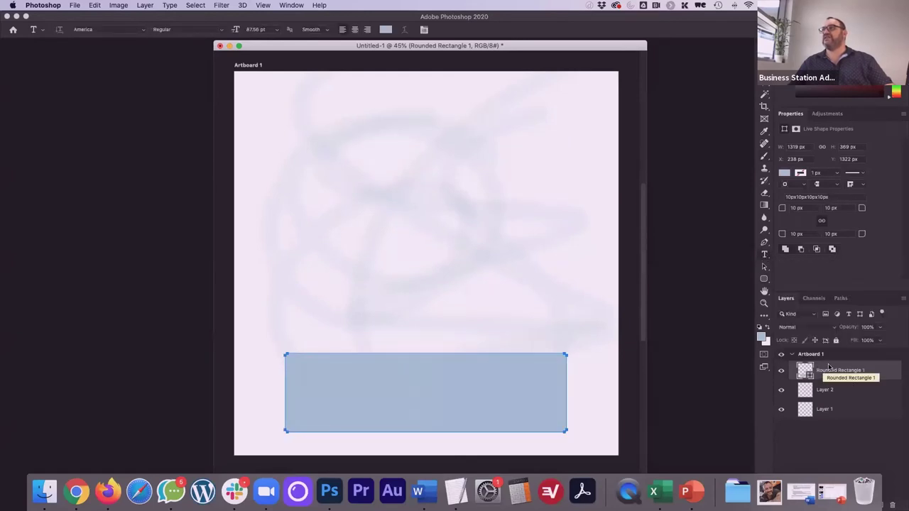
click(327, 280)
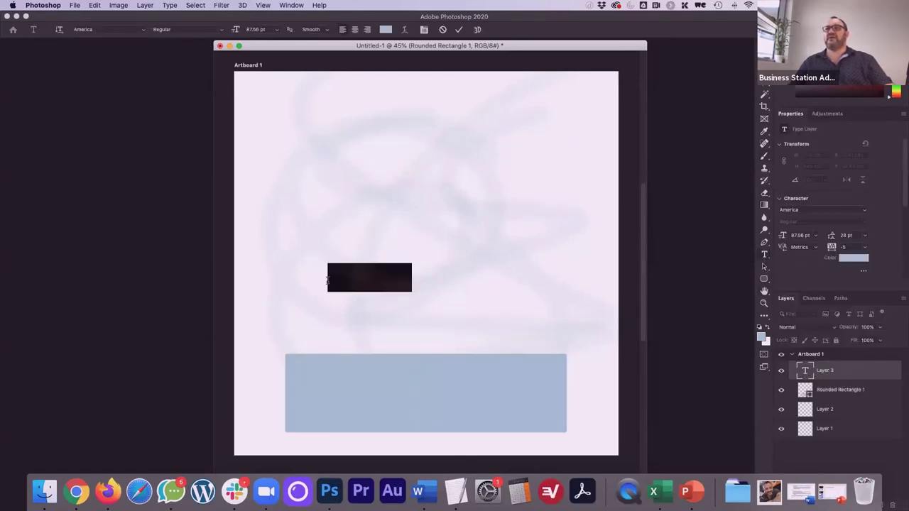
text(CLICK)
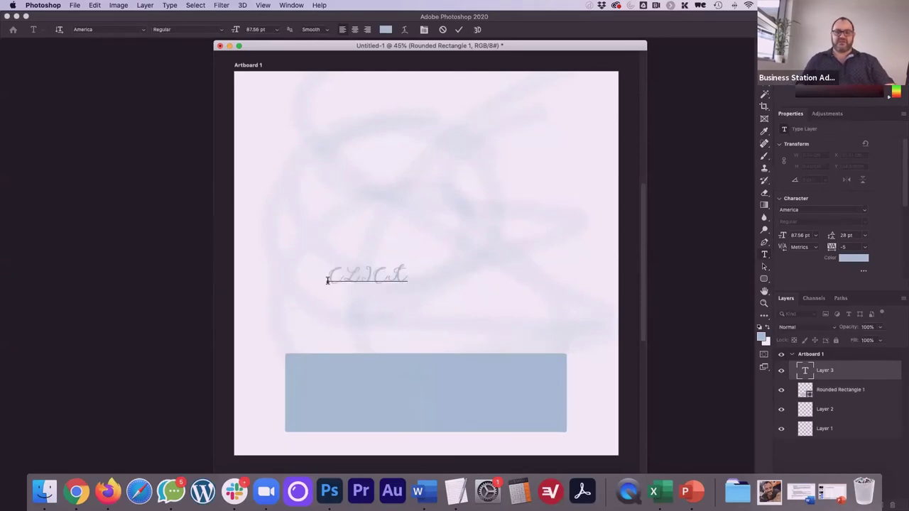
text( HERE)
Set the CLICK HERE text in Lato Regular with the dark colour #1c2022
key(super+a)
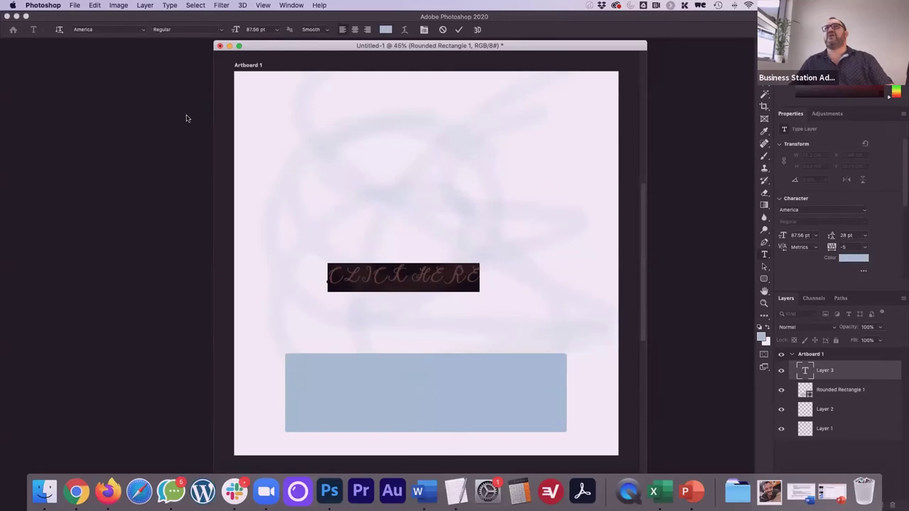
click(144, 30)
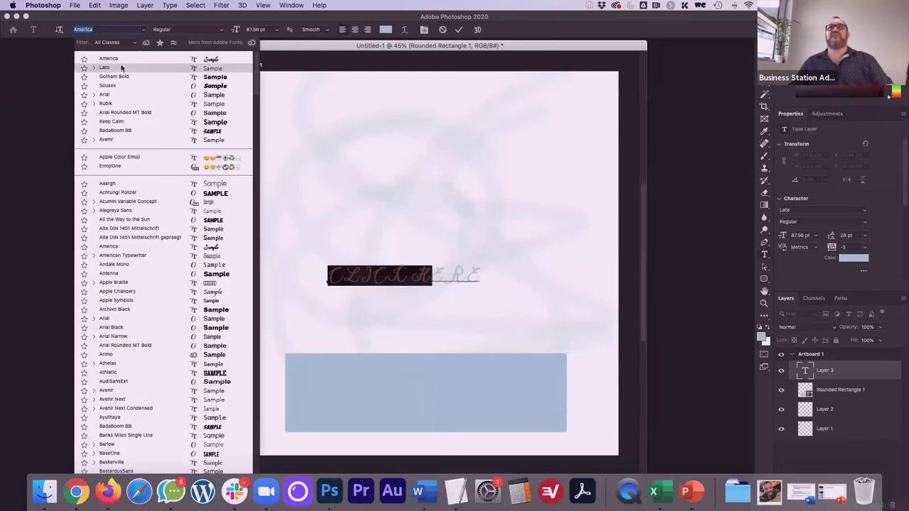
click(121, 68)
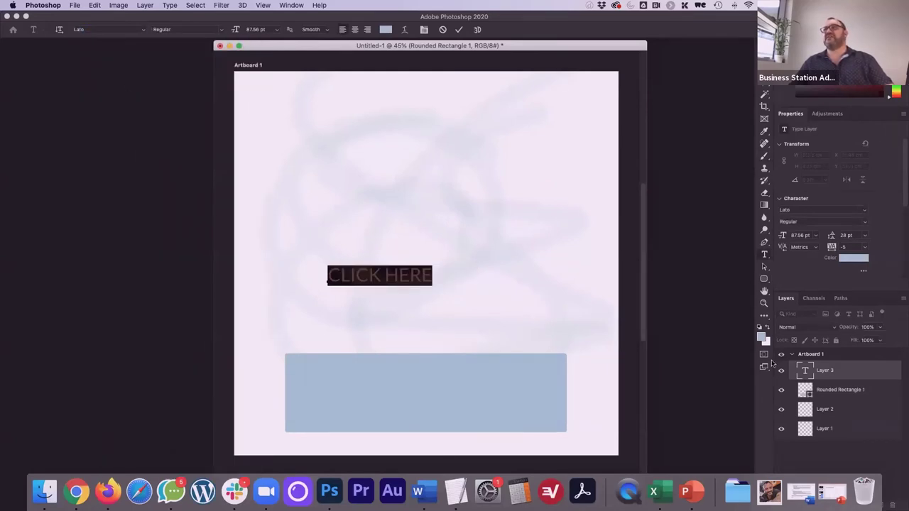
click(386, 29)
click(504, 379)
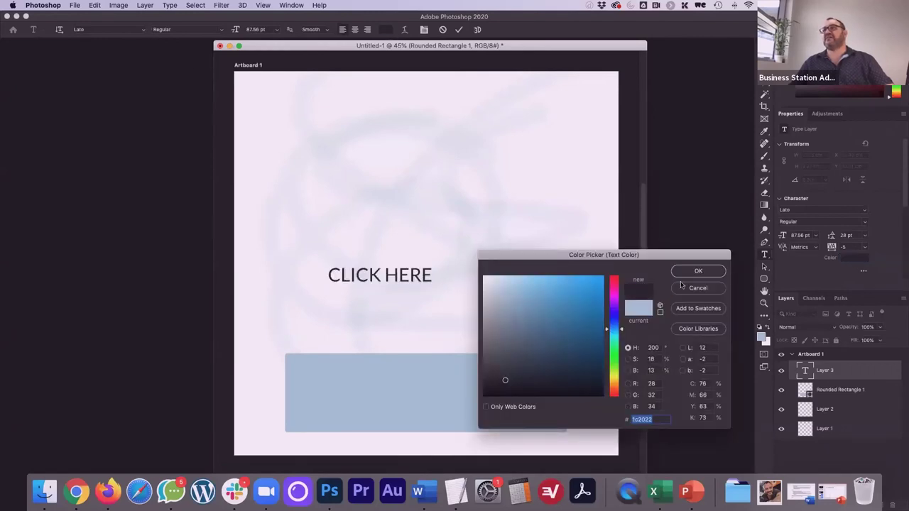
click(698, 270)
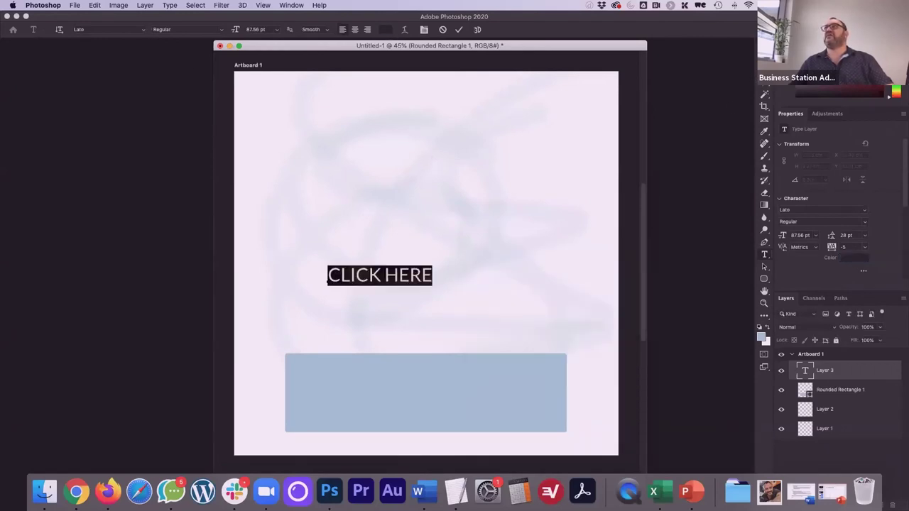
key(Escape)
Move the CLICK HERE text onto the blue rectangle, then scale it to about 222% and centre it there
key(v)
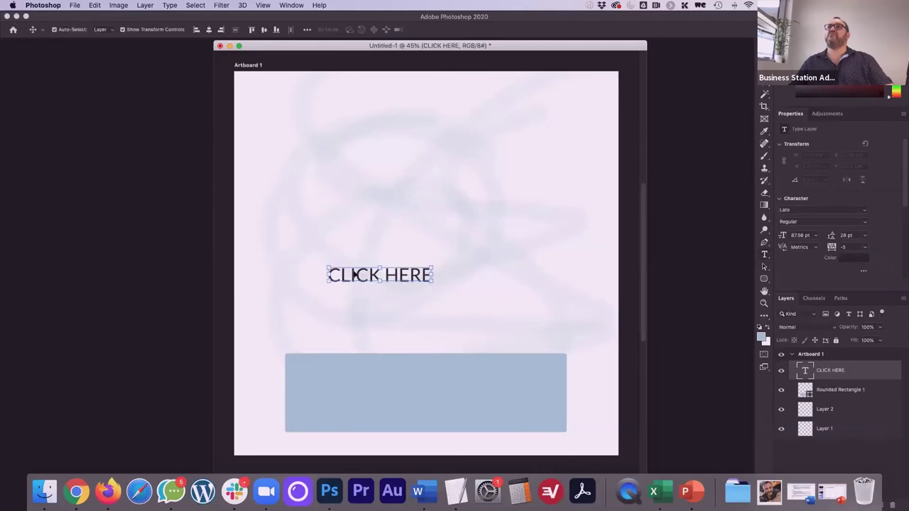
drag(355, 275, 336, 405)
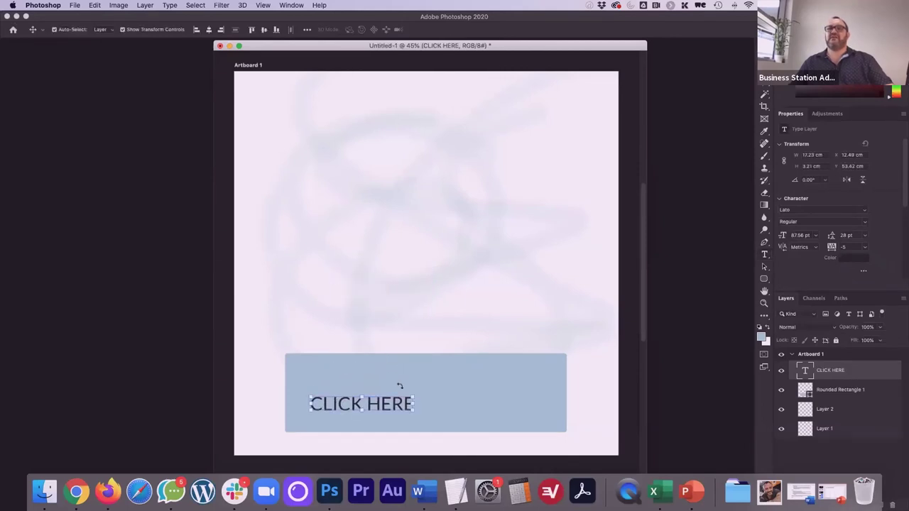
drag(408, 393, 539, 358)
drag(461, 391, 445, 393)
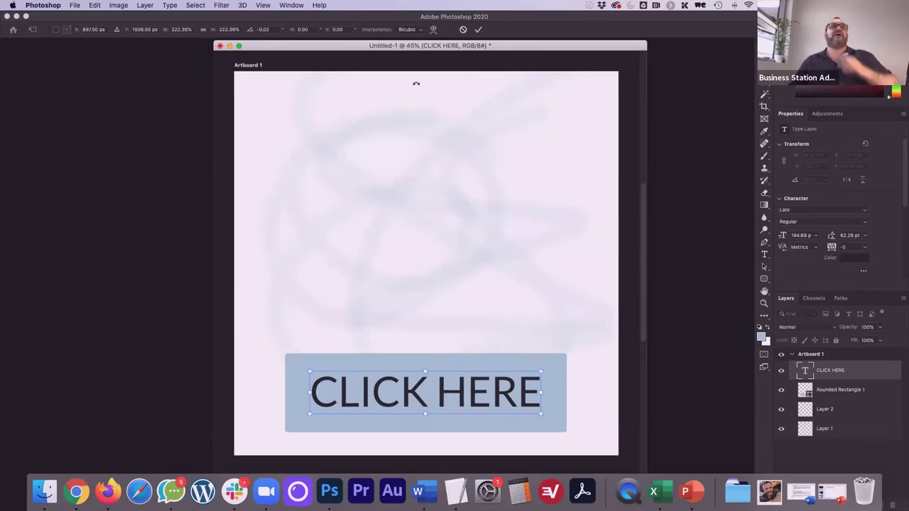
Switch to Chrome and search Google Images for "tropical beach"
key(ctrl+Tab)
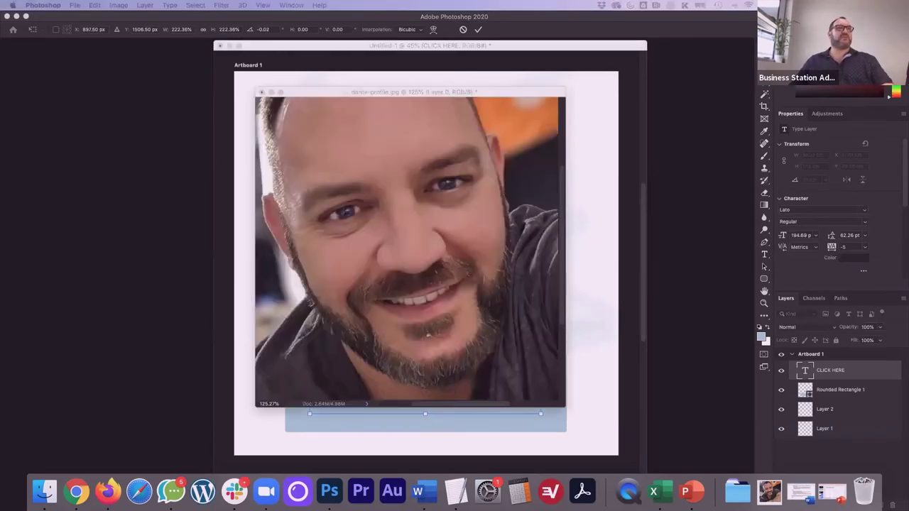
key(super+Tab)
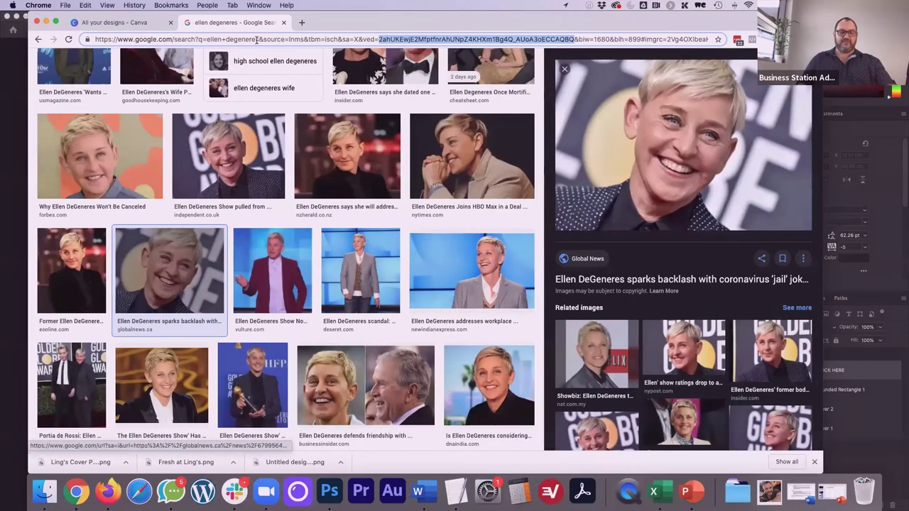
text(tropical beach)
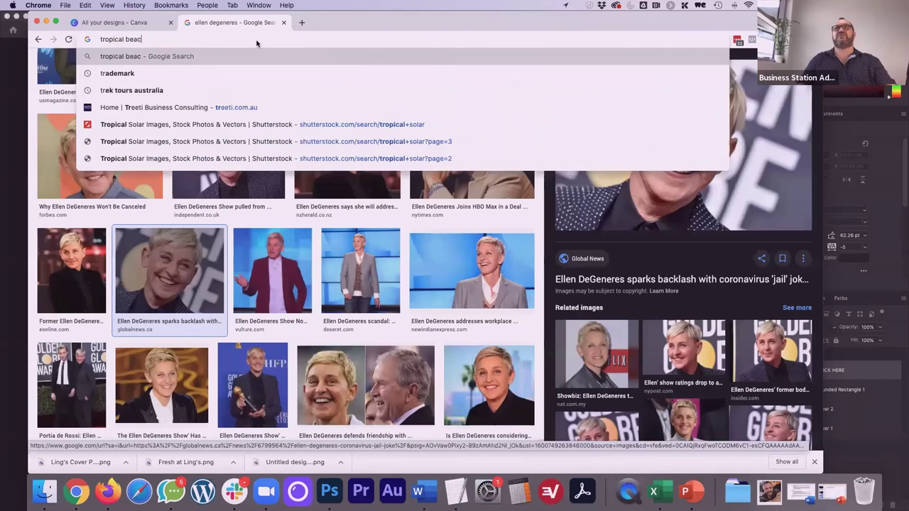
key(Return)
click(167, 95)
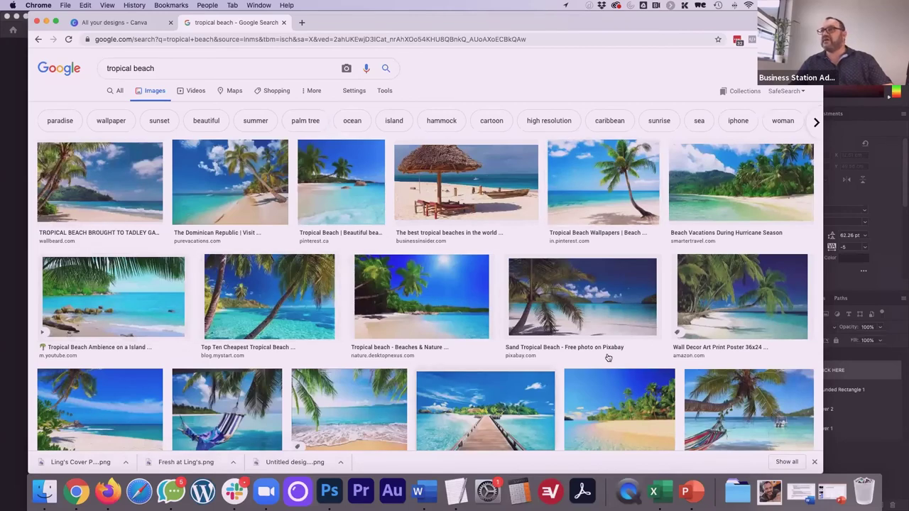
Open the Pixabay Sand Tropical Beach photo in the image results and copy the image
click(604, 282)
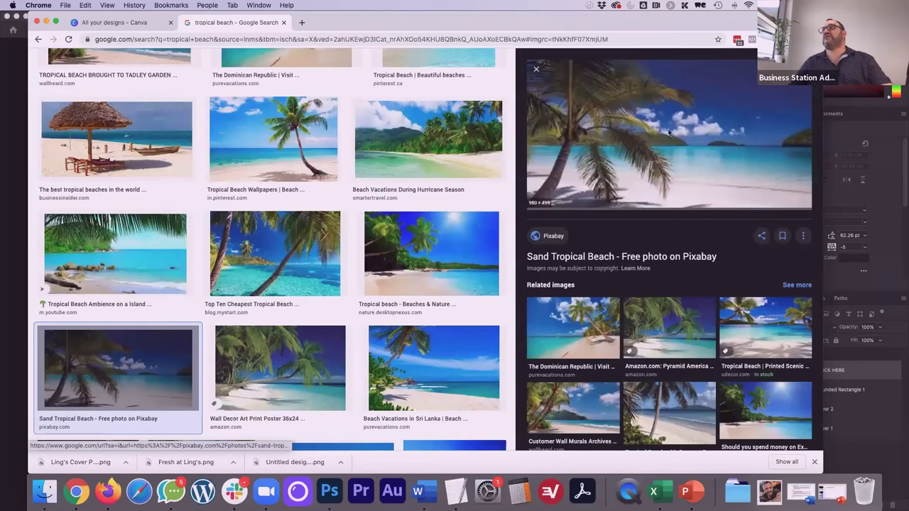
right_click(668, 133)
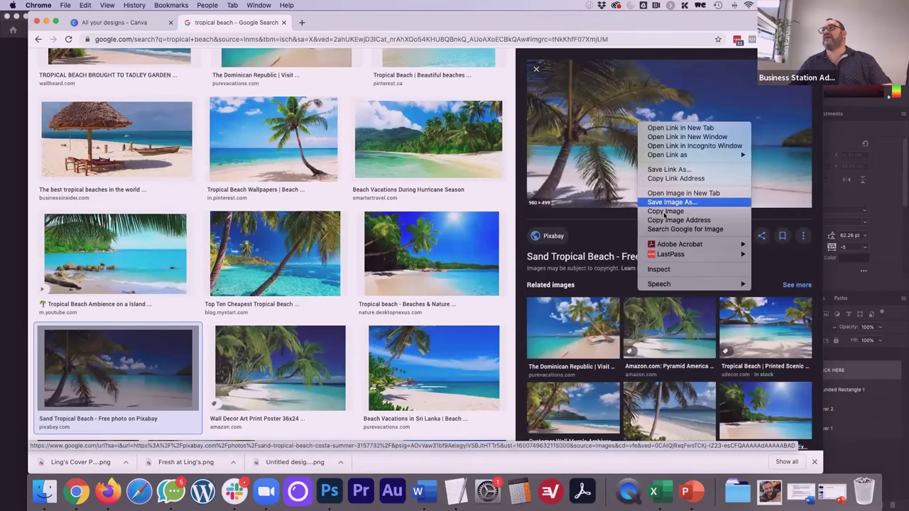
click(666, 213)
Switch back to Photoshop and close the portrait photo without saving its changes
key(super+Tab)
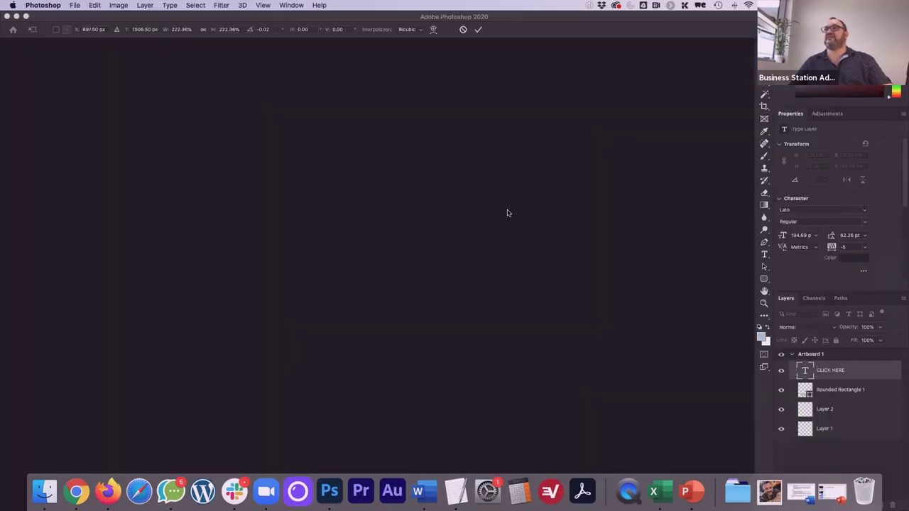
click(261, 92)
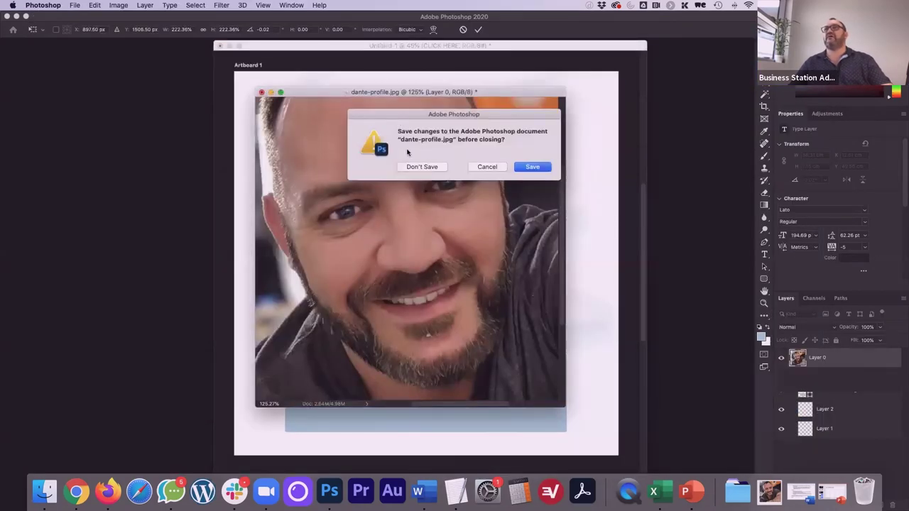
click(417, 170)
Paste the beach photo behind the rounded rectangle and scale it to about 372% so it covers the whole artboard
key(super+v)
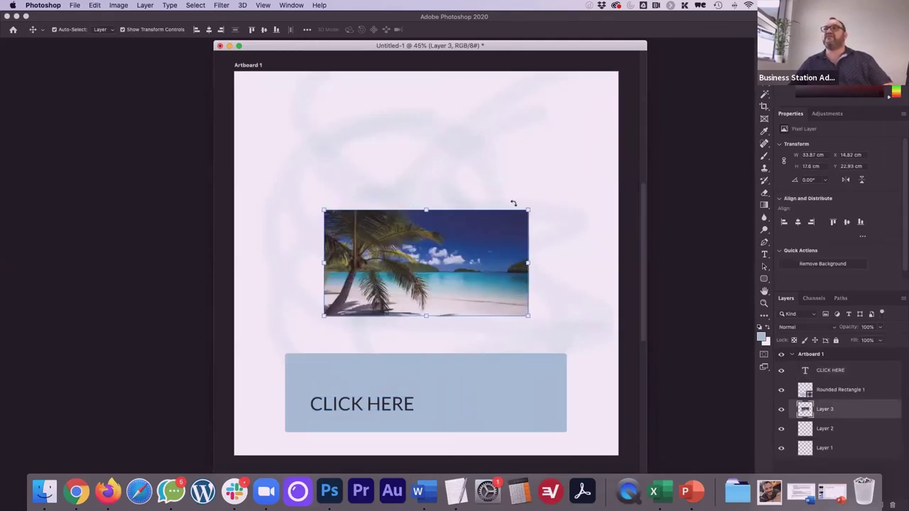
drag(537, 197, 446, 239)
scroll(446, 239, down, 5)
scroll(446, 239, down, 5)
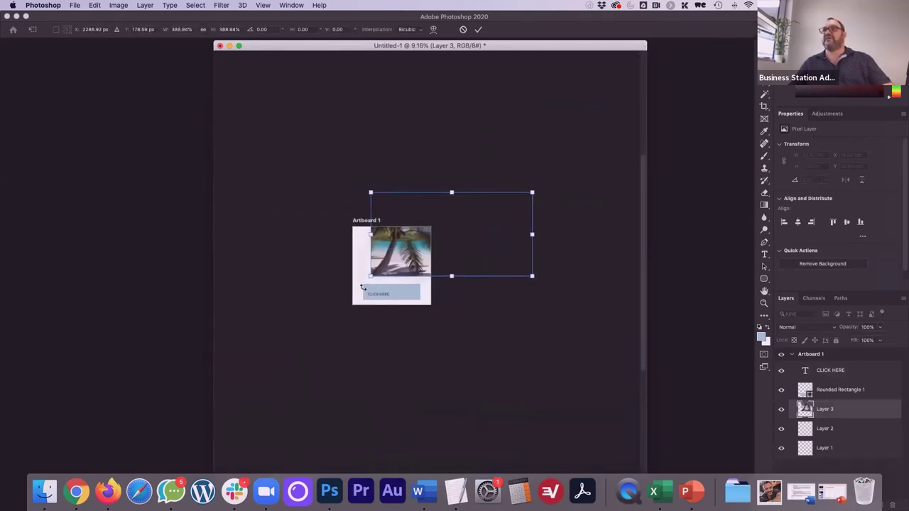
drag(369, 276, 313, 305)
drag(534, 188, 468, 226)
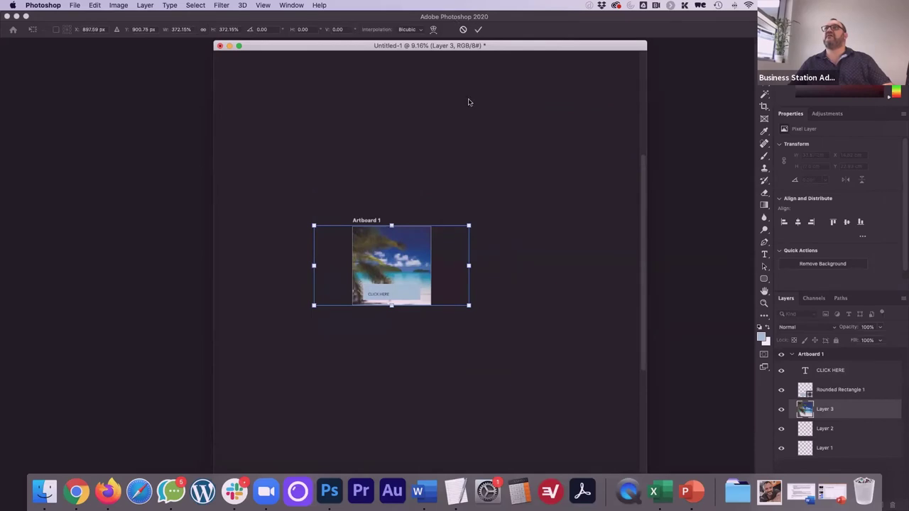
key(Return)
drag(338, 52, 209, 56)
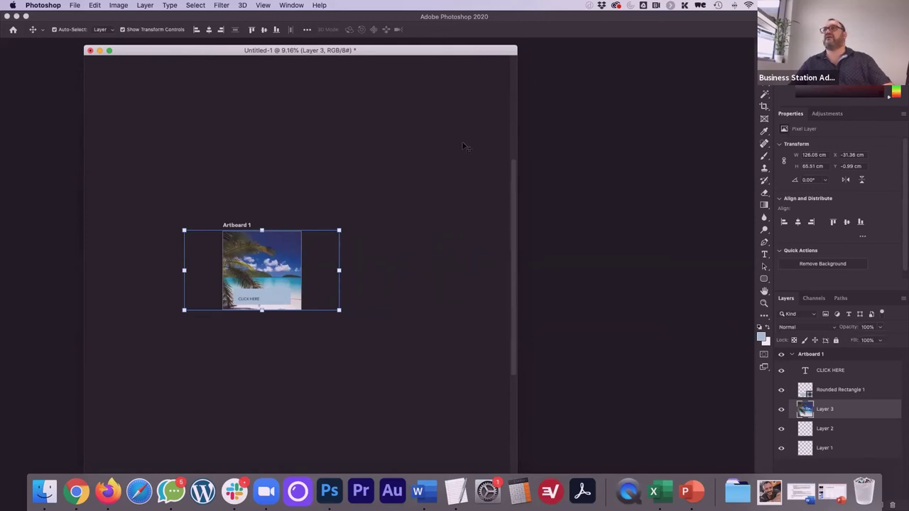
drag(441, 56, 579, 50)
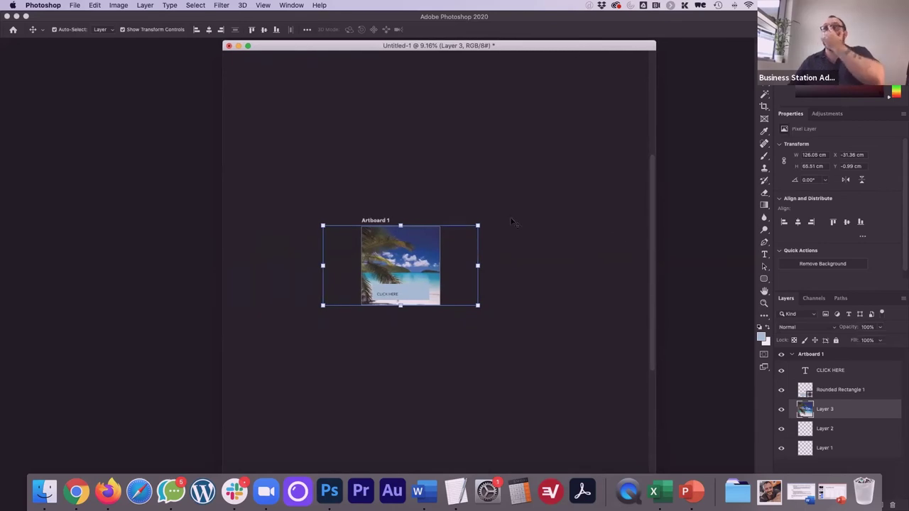
Move the beach photo's layer below the scribble on Layer 2 in the layer stack
scroll(497, 216, up, 10)
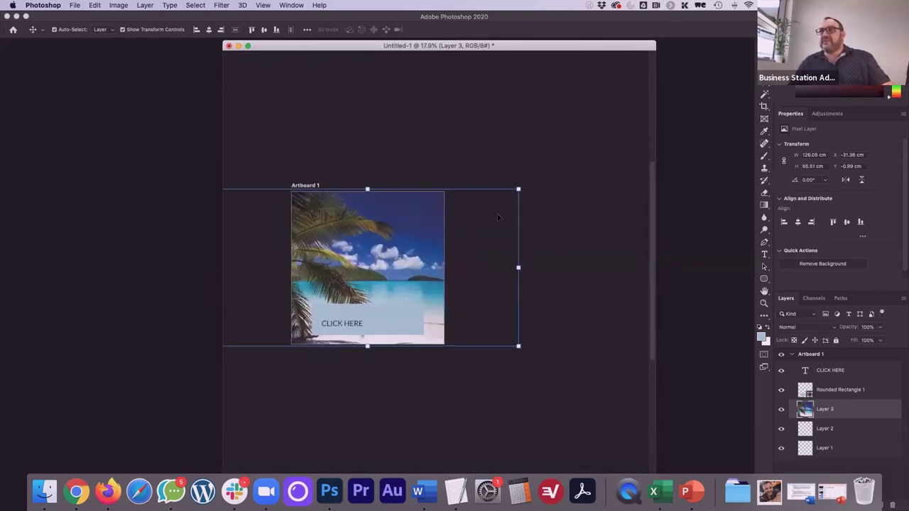
scroll(498, 217, left, 5)
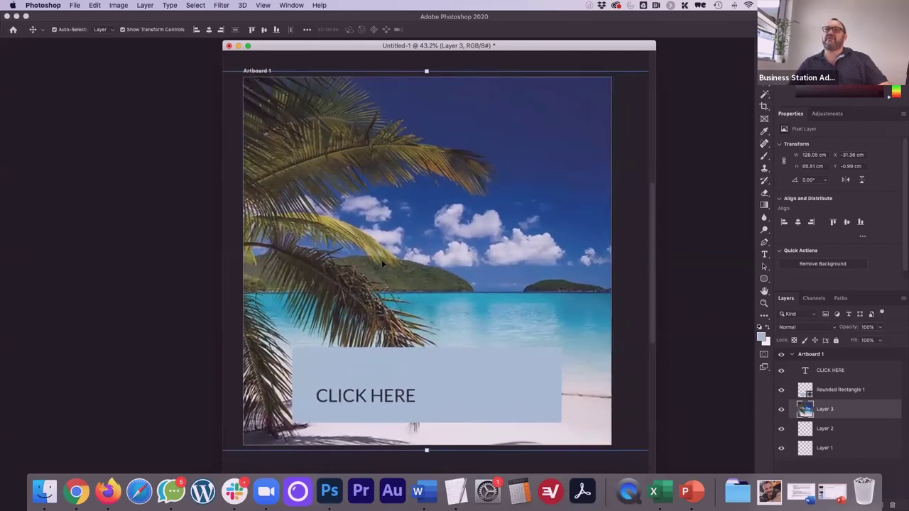
click(630, 162)
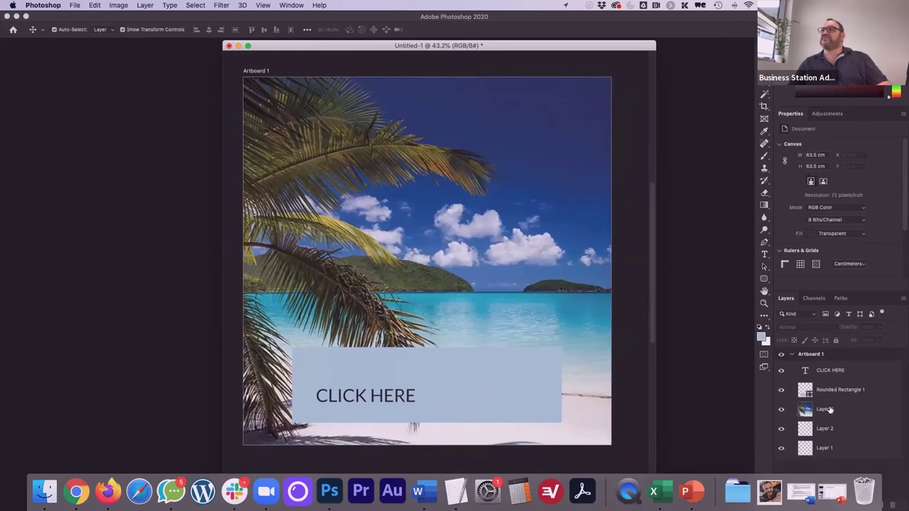
drag(825, 410, 830, 435)
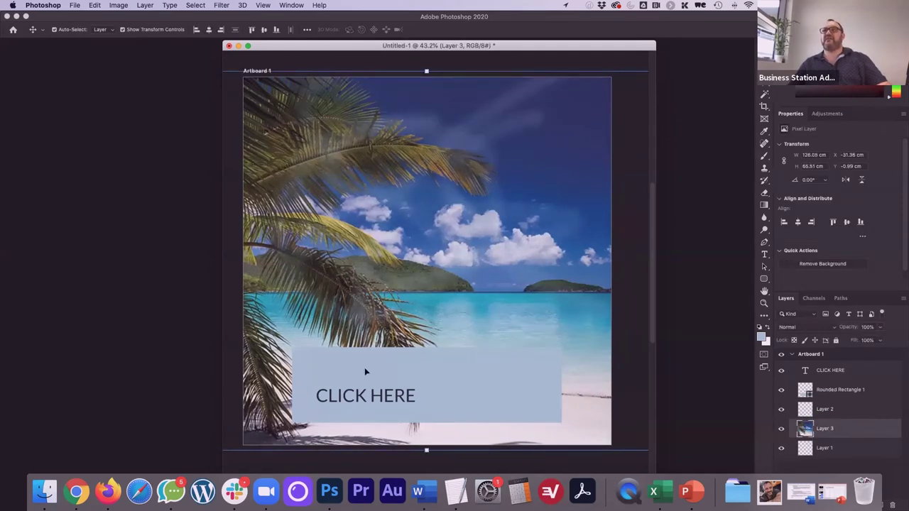
Enlarge the CLICK HERE text to about 178 pt and centre it on the blue rectangle
click(362, 395)
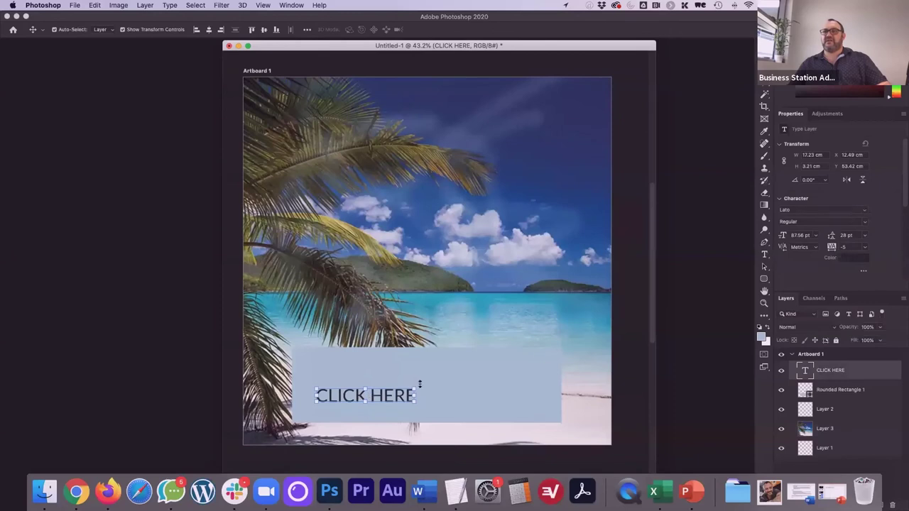
drag(417, 386, 520, 366)
drag(440, 387, 452, 389)
click(478, 30)
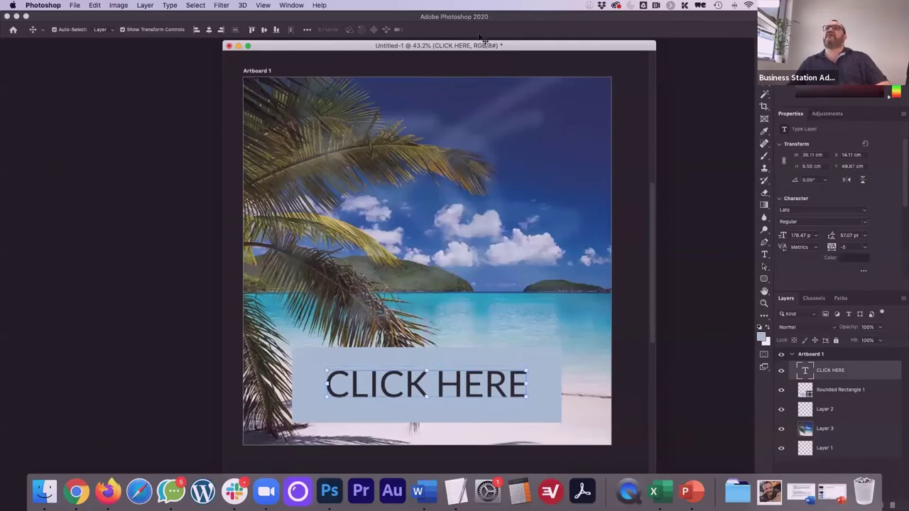
Add a new text layer reading "Tropical Getaway?" on two lines over the palm leaves in the upper part of the artboard
click(764, 256)
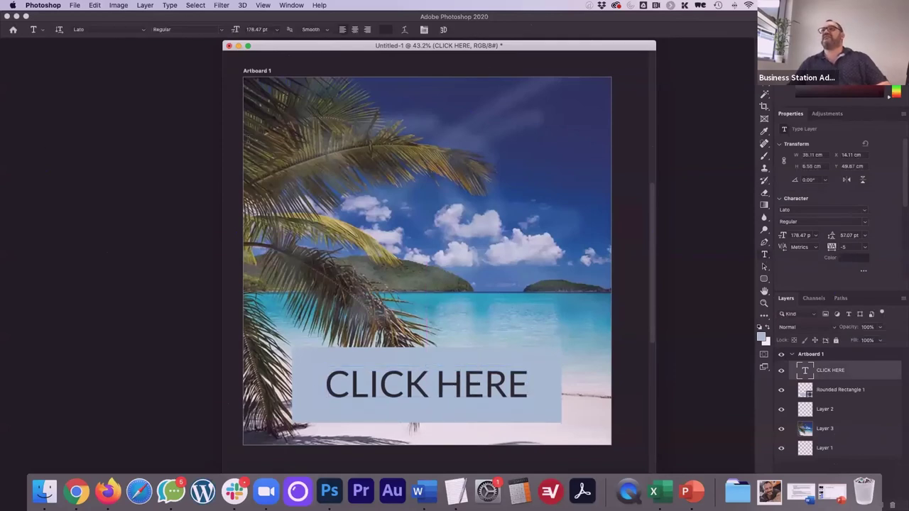
click(341, 162)
key(BackSpace)
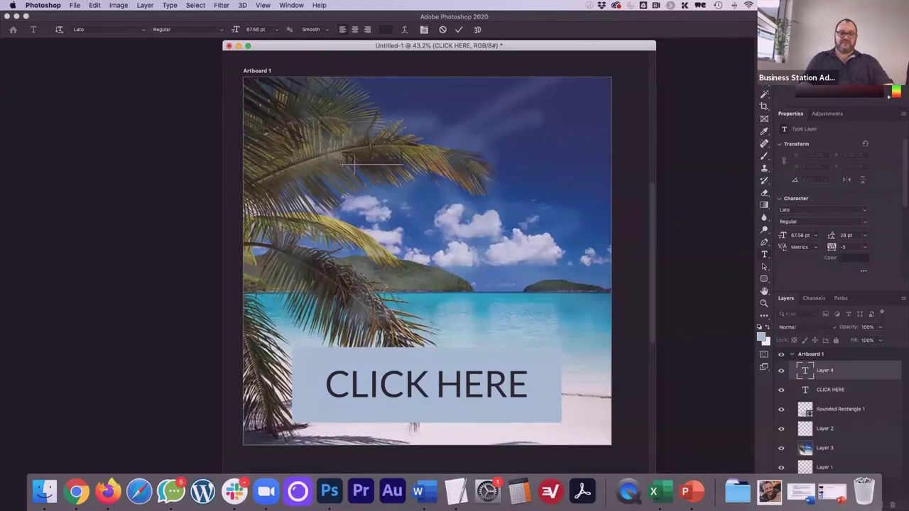
text(Book Now)
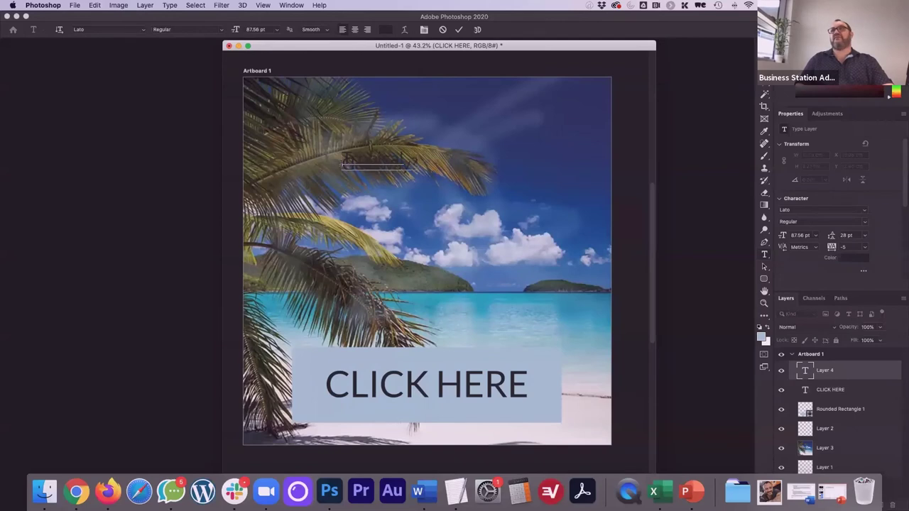
Colour the "Tropical Getaway?" text white from the web colours and set its leading to Auto
key(super+a)
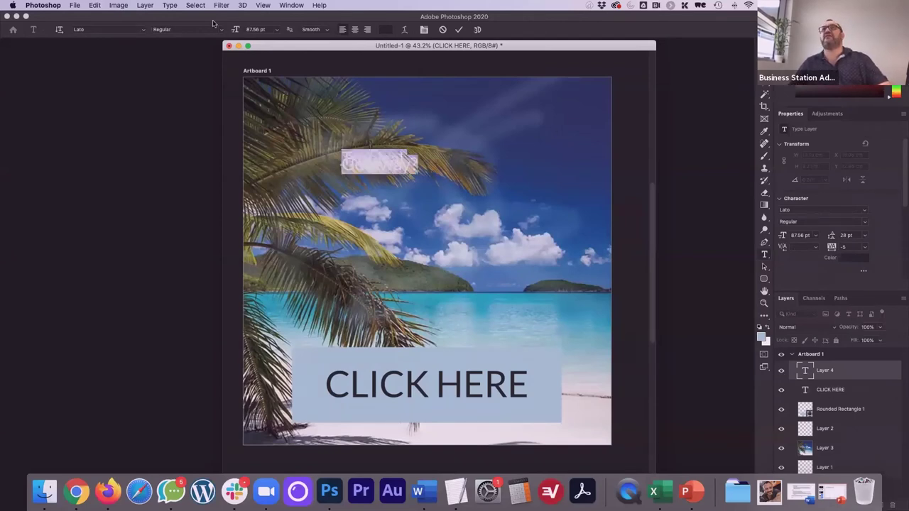
click(860, 258)
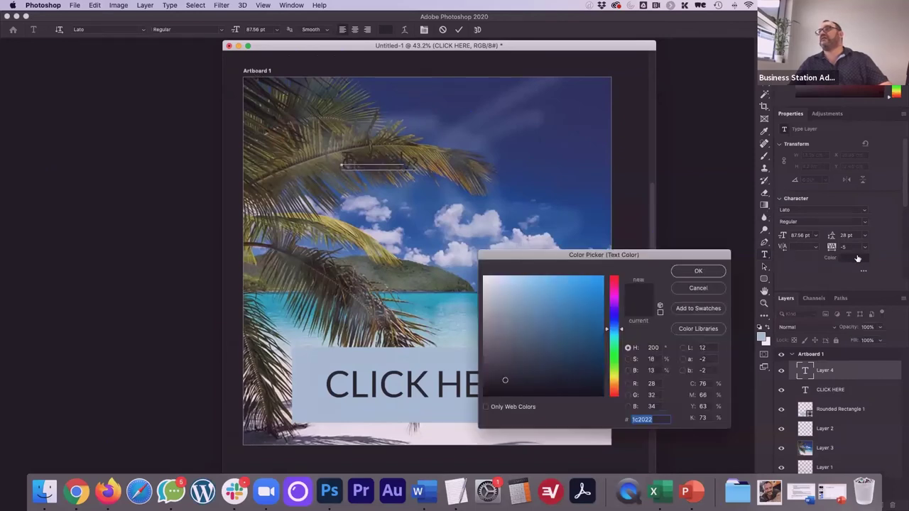
click(486, 408)
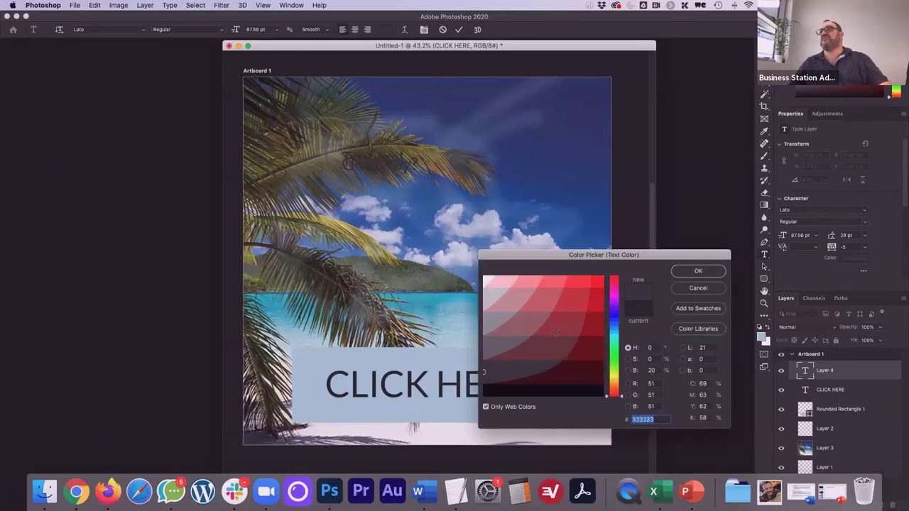
click(485, 277)
click(697, 270)
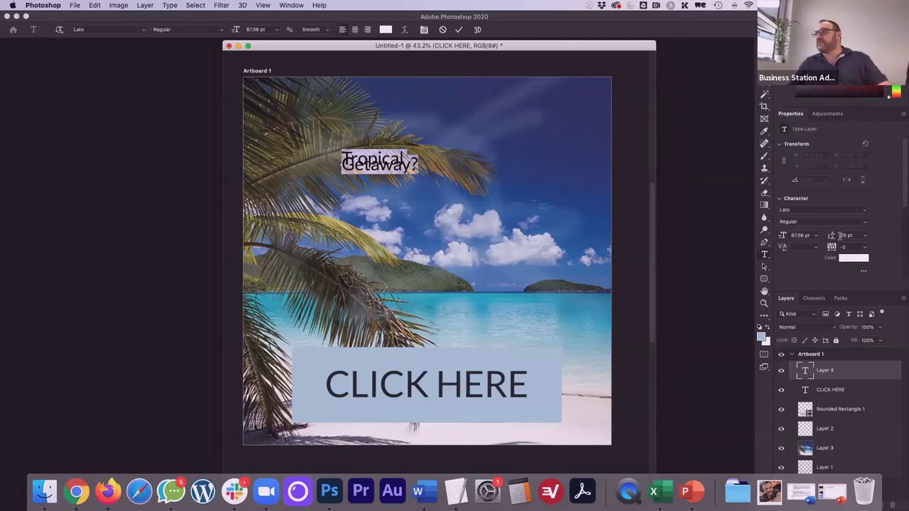
click(865, 238)
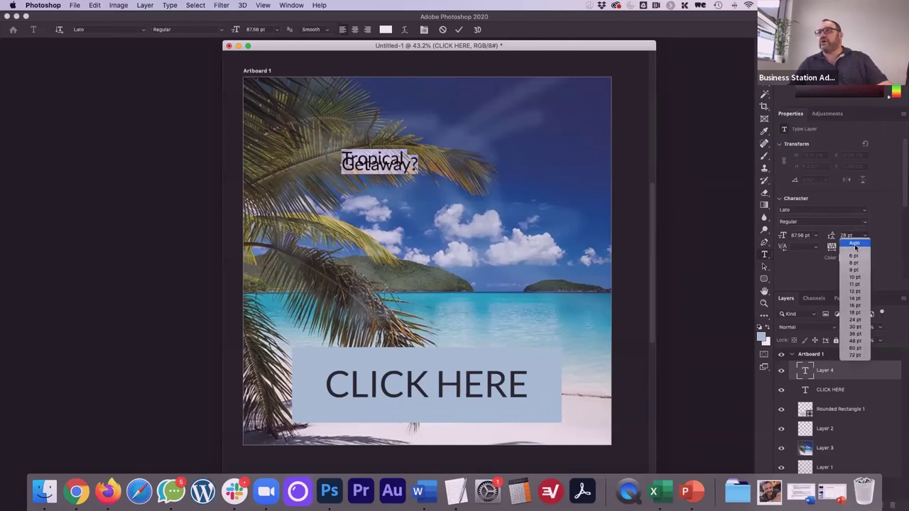
click(855, 244)
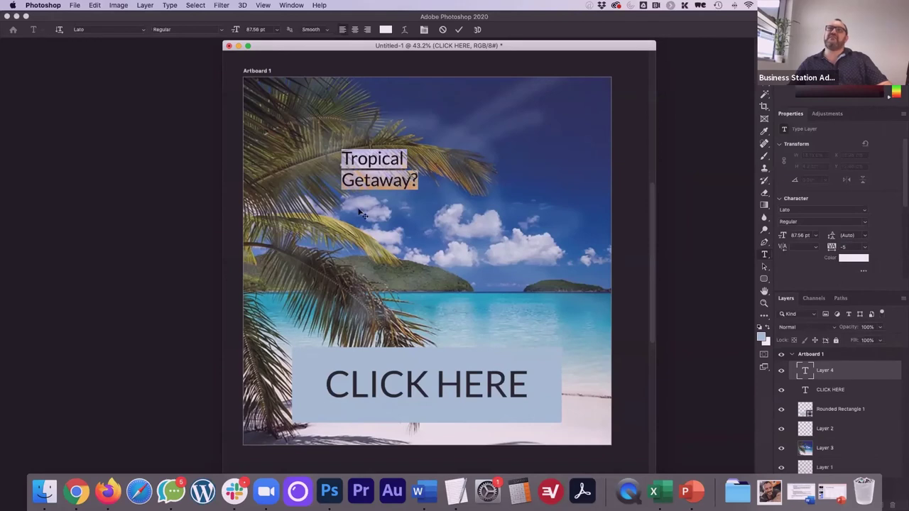
click(459, 30)
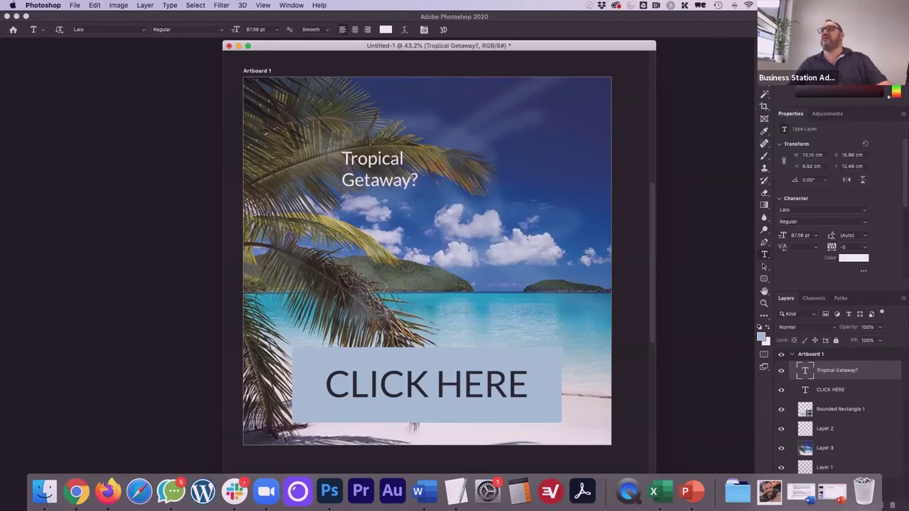
Enlarge the "Tropical Getaway?" text to about 167 pt and place it in the dark blue sky beside the palm
key(v)
drag(336, 186, 446, 173)
click(479, 30)
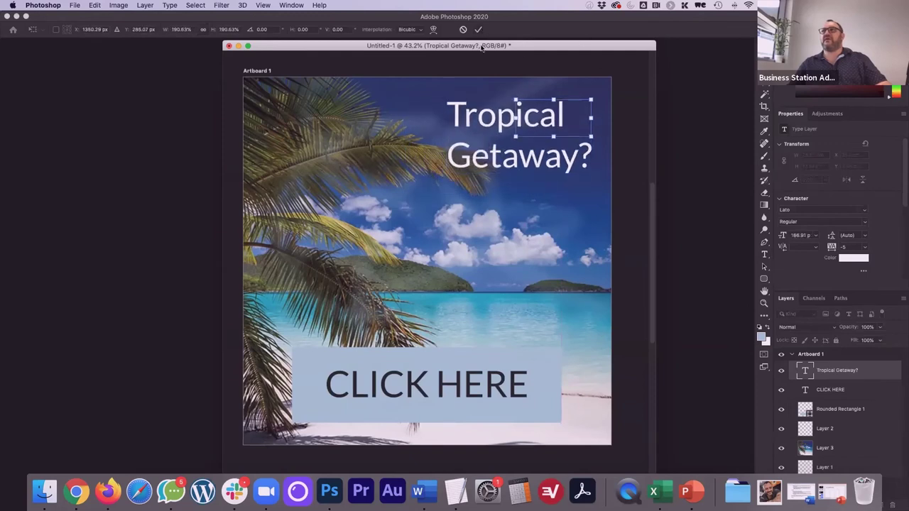
click(485, 131)
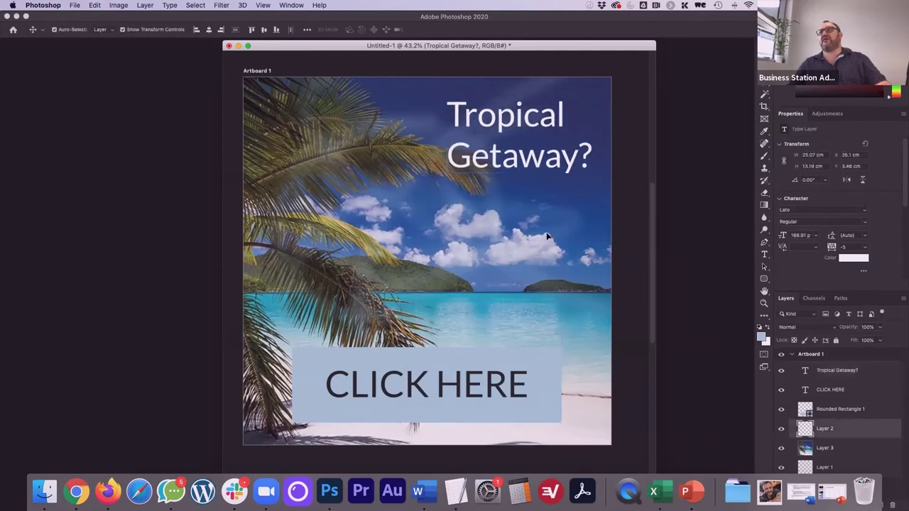
Scale the CLICK HERE text and its rounded rectangle together to about 51% and place them directly beneath the "Tropical Getaway?" headline
click(396, 376)
shift+click(557, 346)
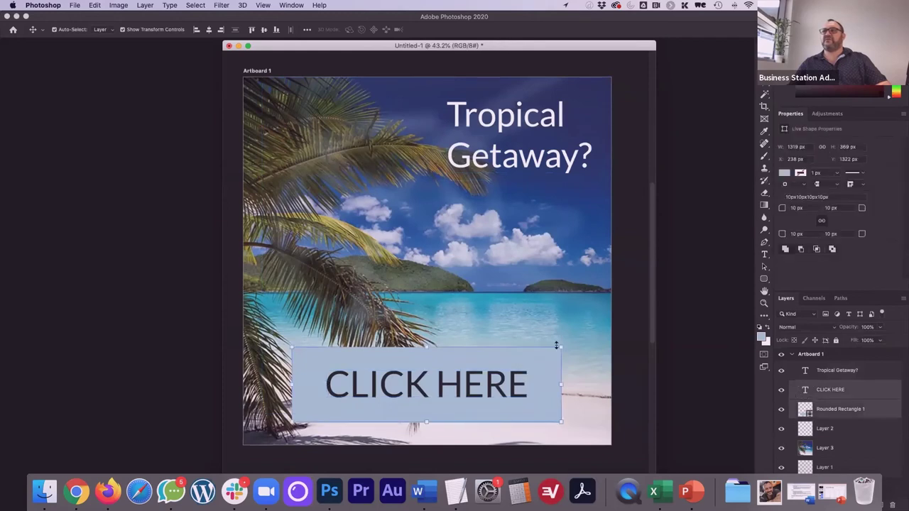
drag(558, 345, 430, 377)
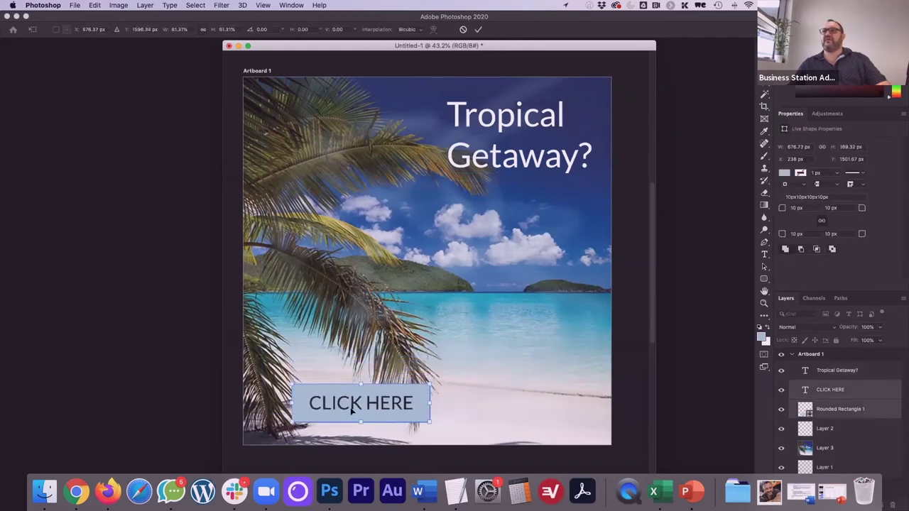
drag(352, 402, 510, 219)
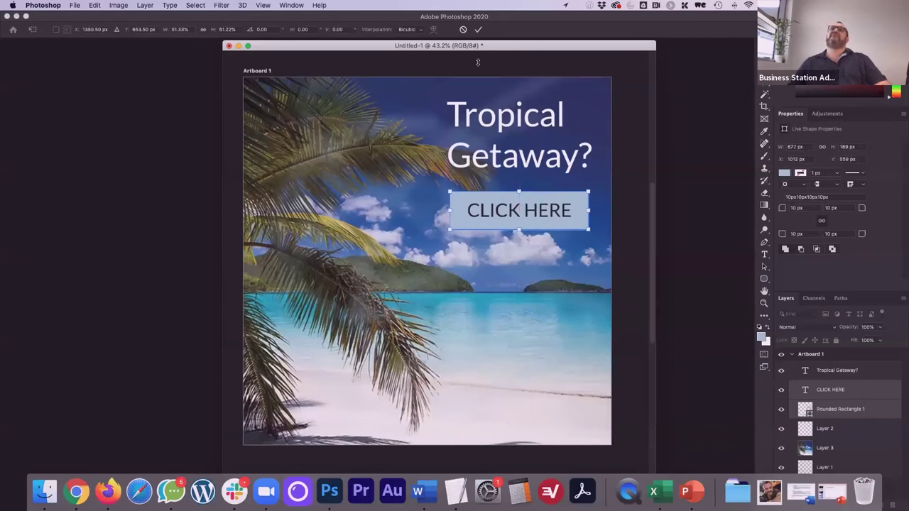
click(477, 31)
click(627, 110)
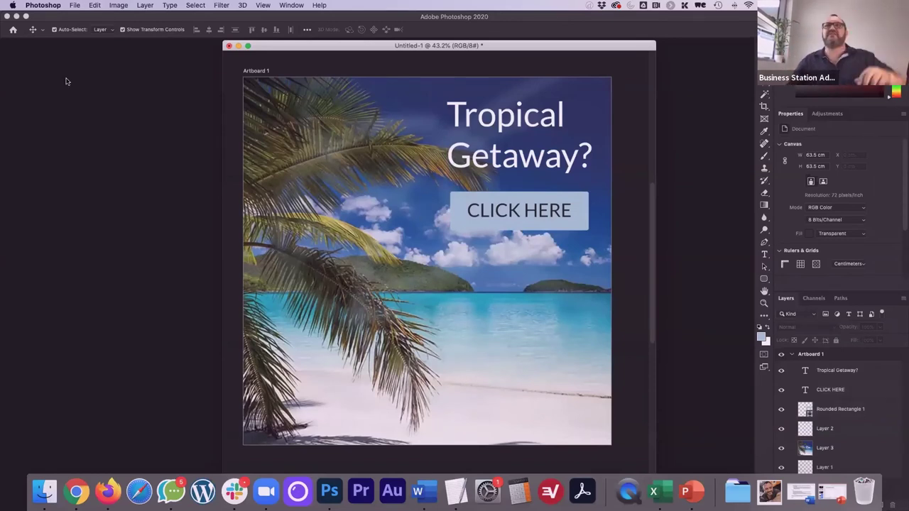
Open the "before" version of the portrait profile JPG from the Downloads folder
click(69, 7)
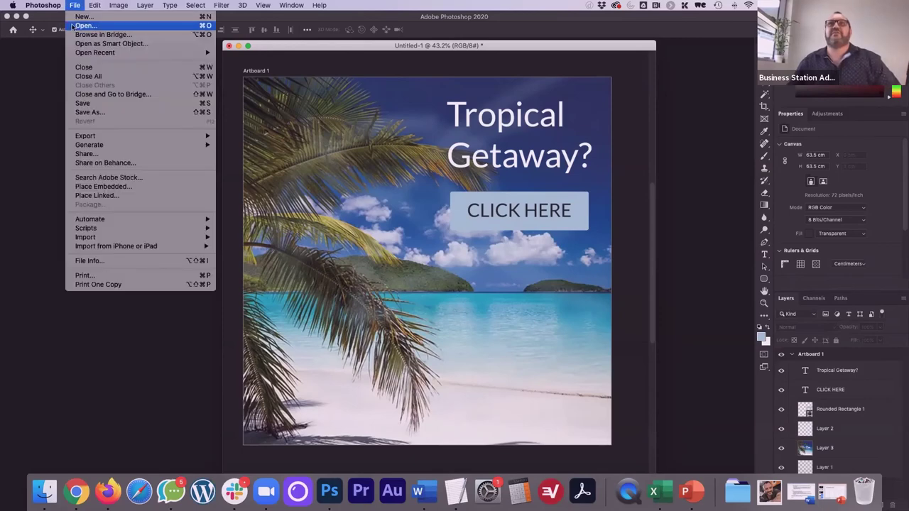
click(314, 88)
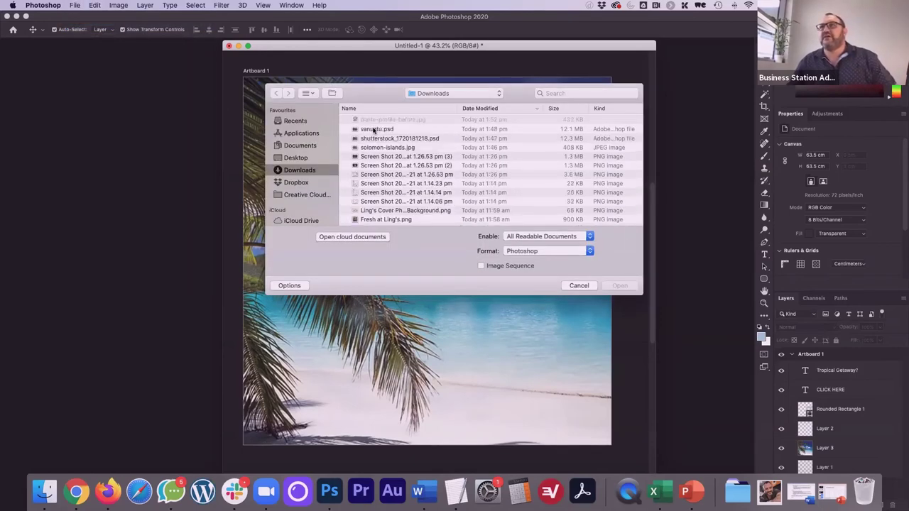
double_click(371, 122)
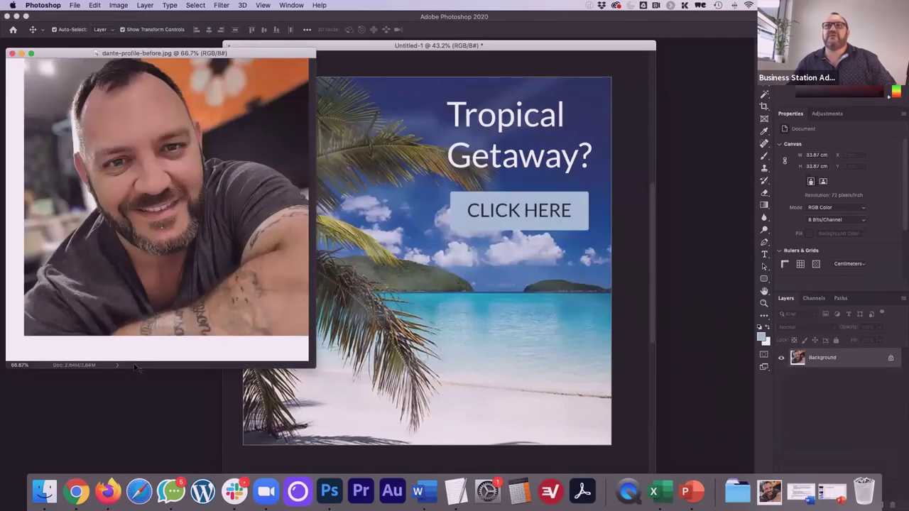
click(74, 6)
click(307, 176)
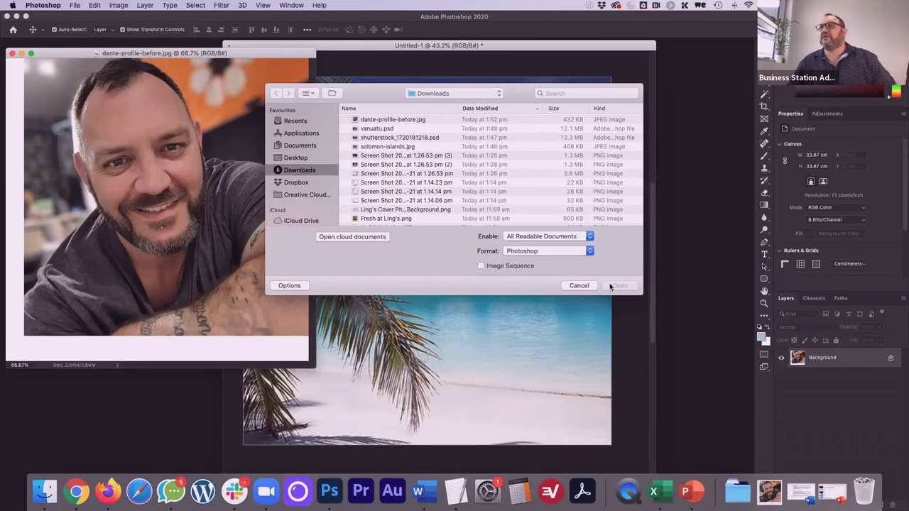
click(579, 285)
Open the other portrait profile JPG from the recent files and place its window beside the "before" version
click(74, 6)
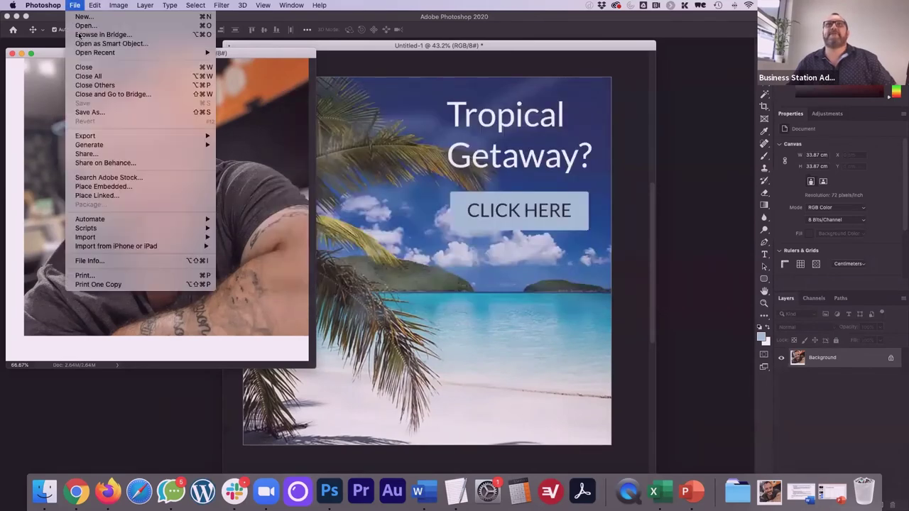
mouse_move(161, 51)
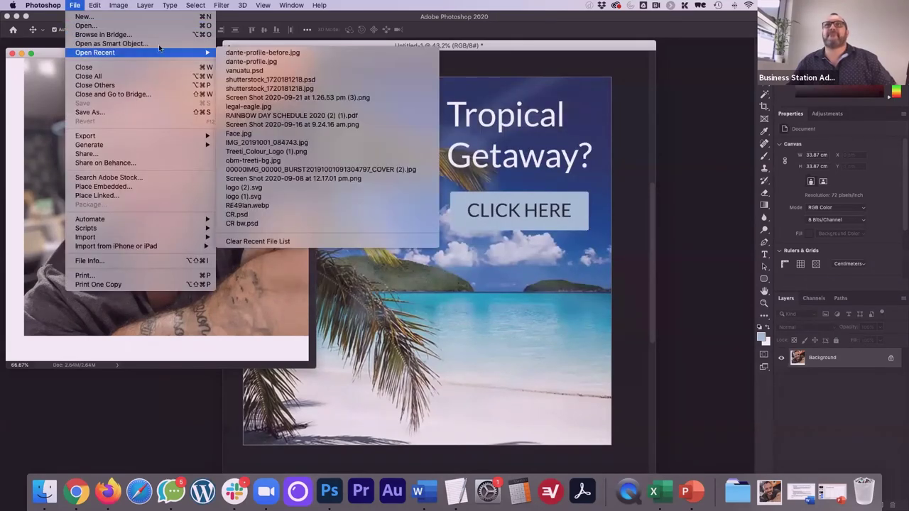
click(250, 62)
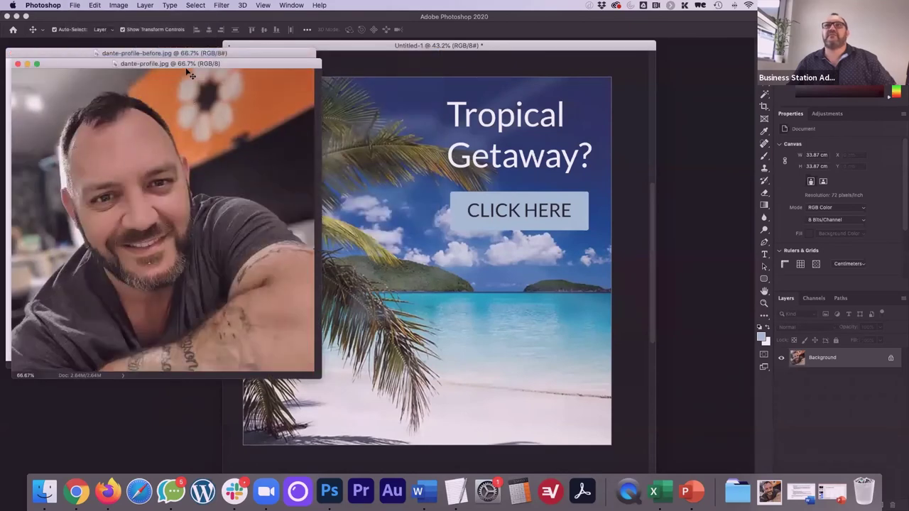
drag(178, 63, 387, 47)
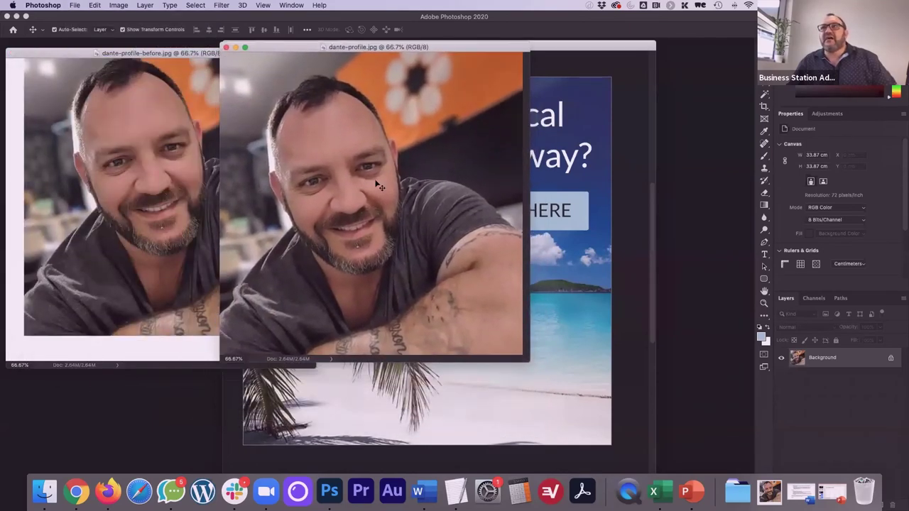
Set the foreground colour to white for retouching the mouth area of the portrait
scroll(377, 186, up, 5)
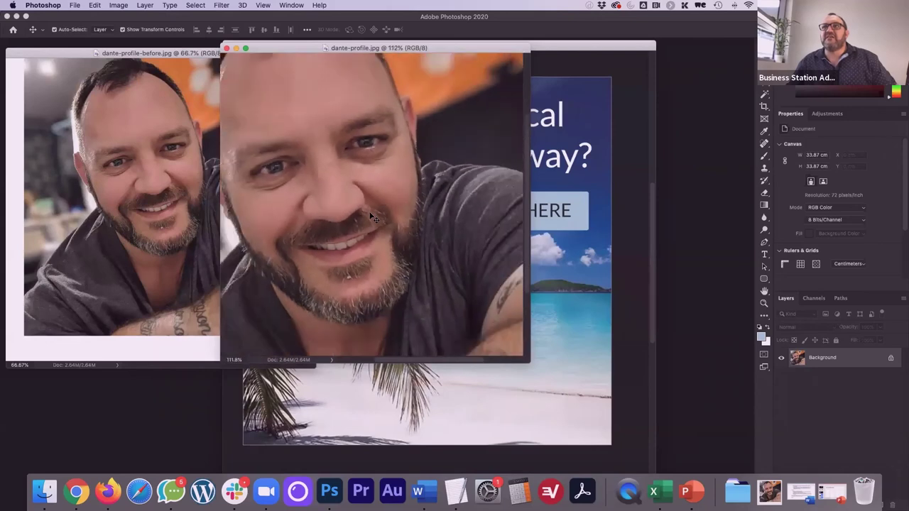
scroll(372, 217, up, 5)
scroll(372, 217, down, 5)
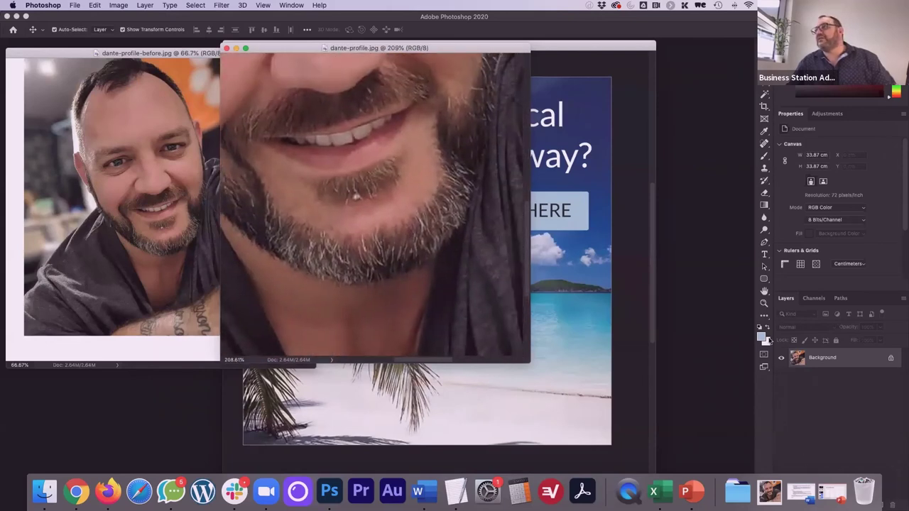
click(759, 331)
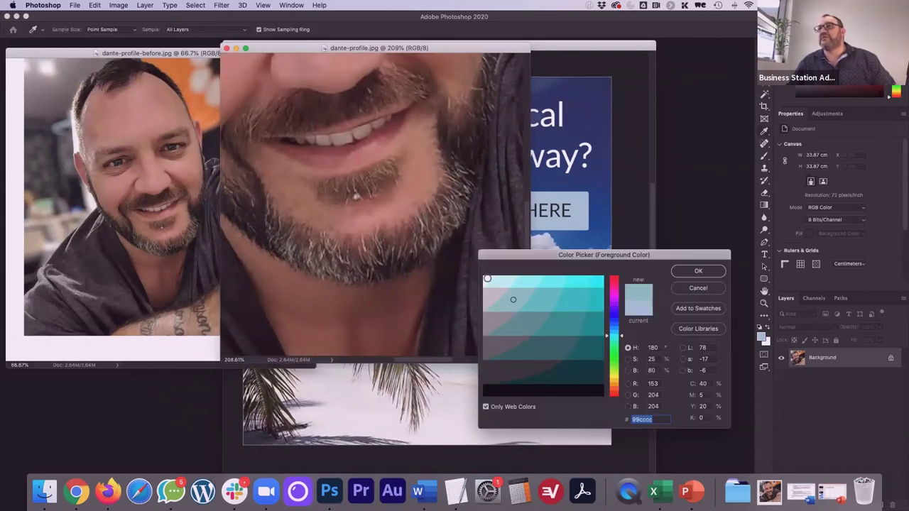
click(487, 278)
click(697, 271)
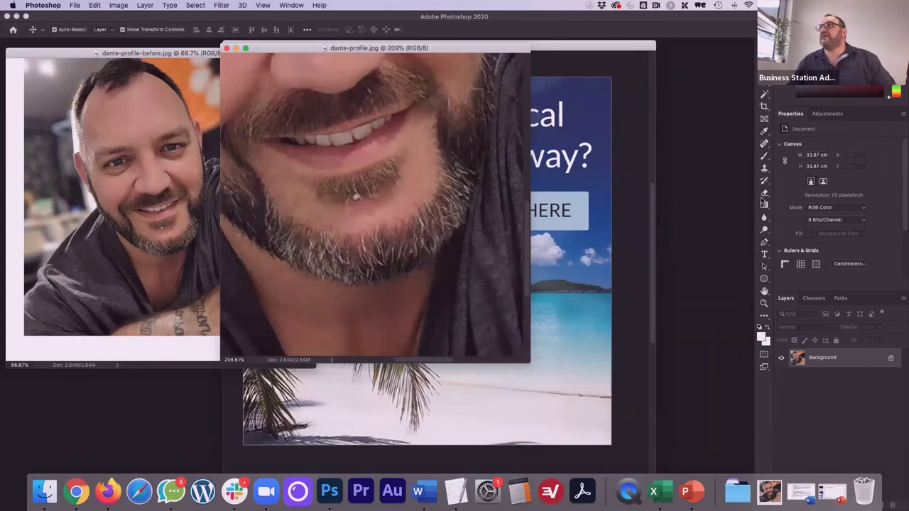
Whiten the portrait's teeth with a 22 px soft white brush
click(764, 156)
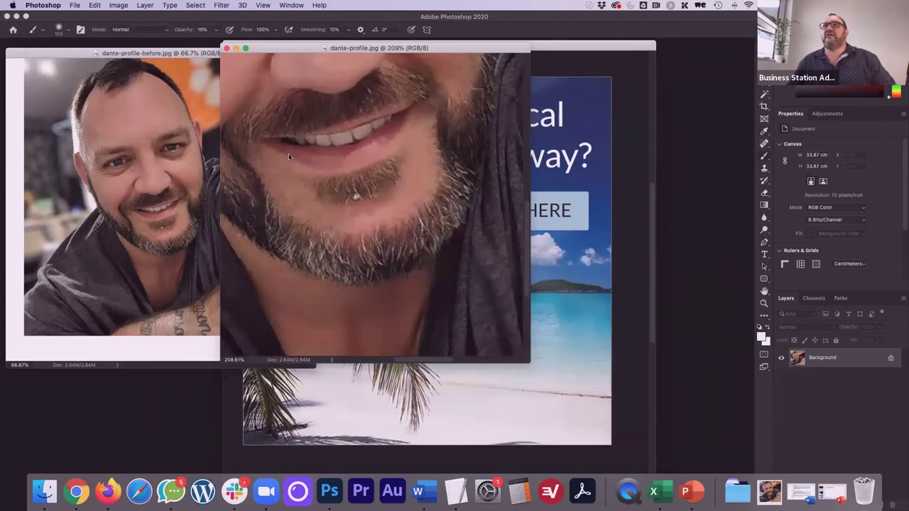
click(69, 31)
text(22)
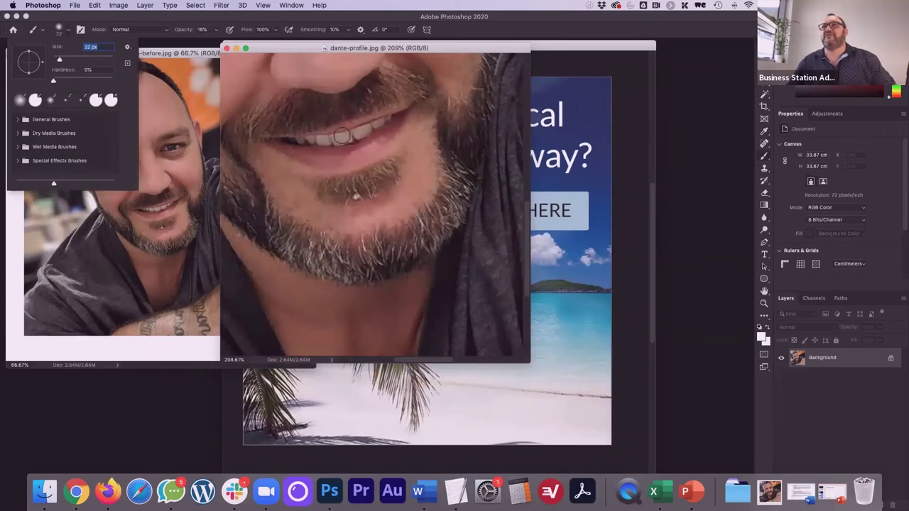
key(Return)
drag(371, 129, 313, 139)
Whiten the whites of both eyes in the portrait with a 15 px soft white brush
key(super+0)
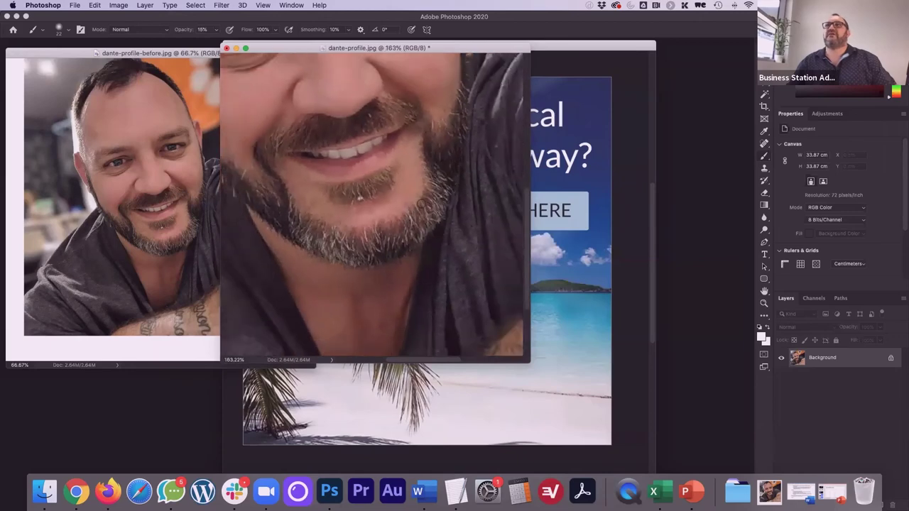
scroll(422, 205, up, 10)
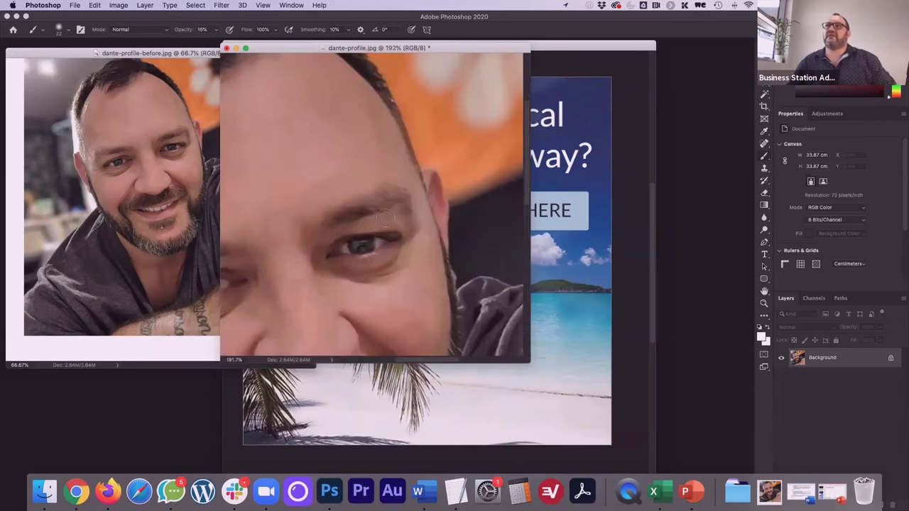
click(61, 31)
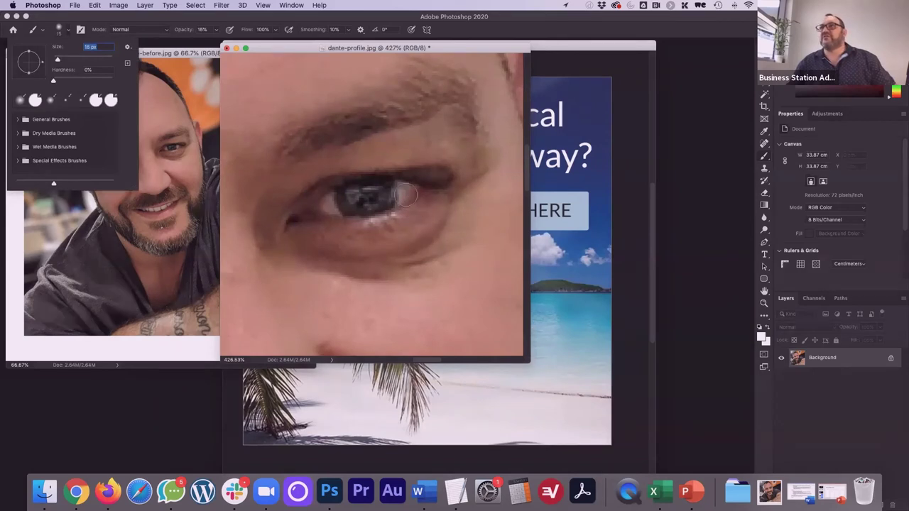
click(405, 193)
scroll(333, 202, down, 3)
scroll(333, 202, right, 3)
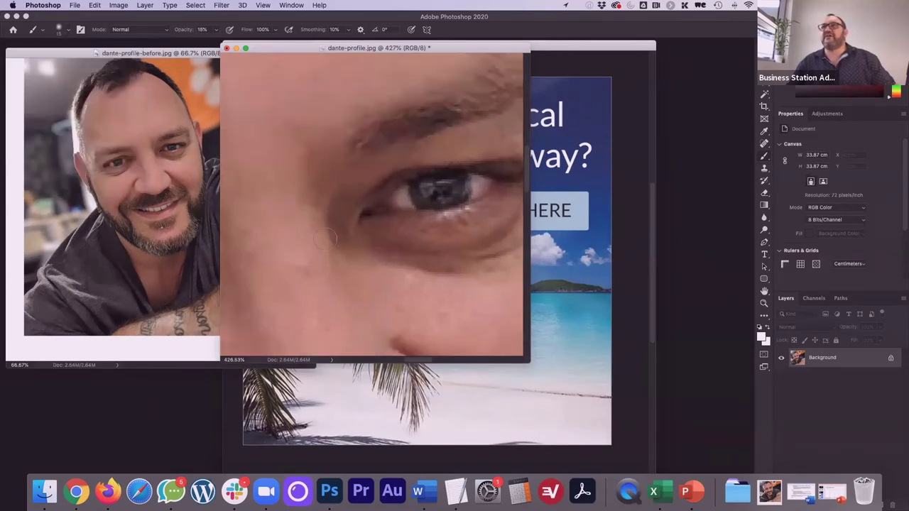
drag(364, 171, 370, 164)
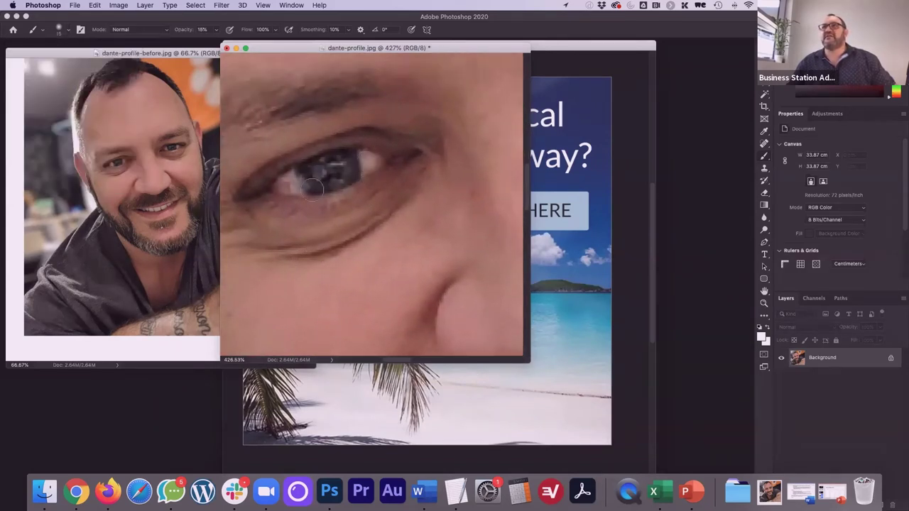
drag(298, 183, 284, 183)
scroll(287, 184, up, 3)
scroll(287, 183, left, 3)
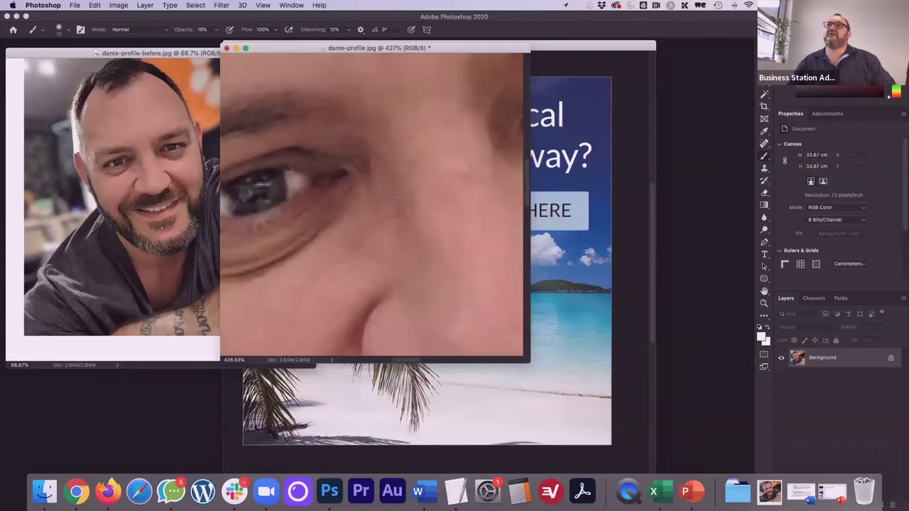
drag(396, 226, 483, 207)
Set the foreground colour to the medium blue 336699 for tinting the irises
click(761, 334)
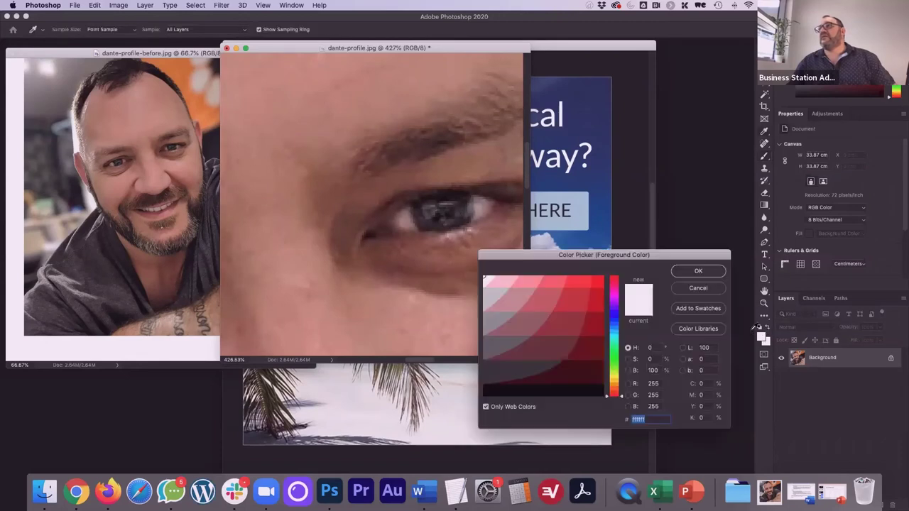
click(615, 328)
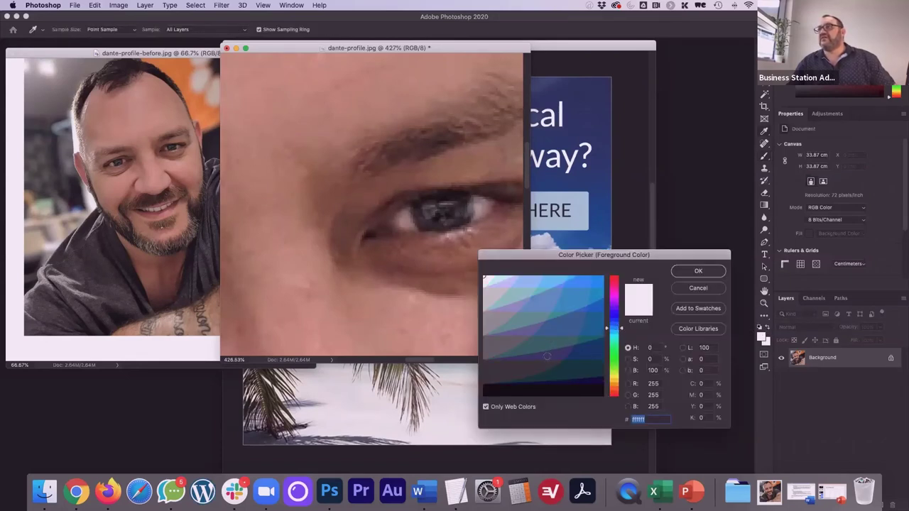
click(567, 327)
click(690, 270)
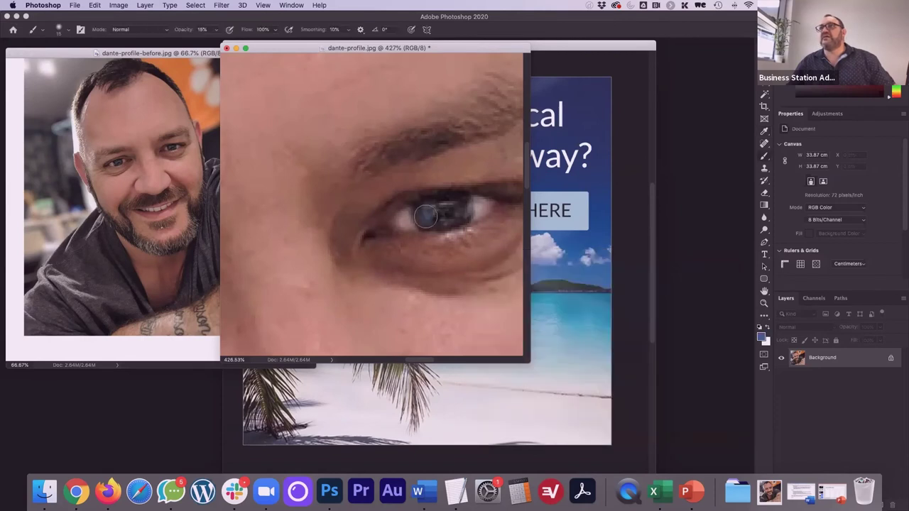
Tint the irises of both eyes blue with the low-opacity soft brush
drag(425, 217, 460, 209)
scroll(397, 213, left, 10)
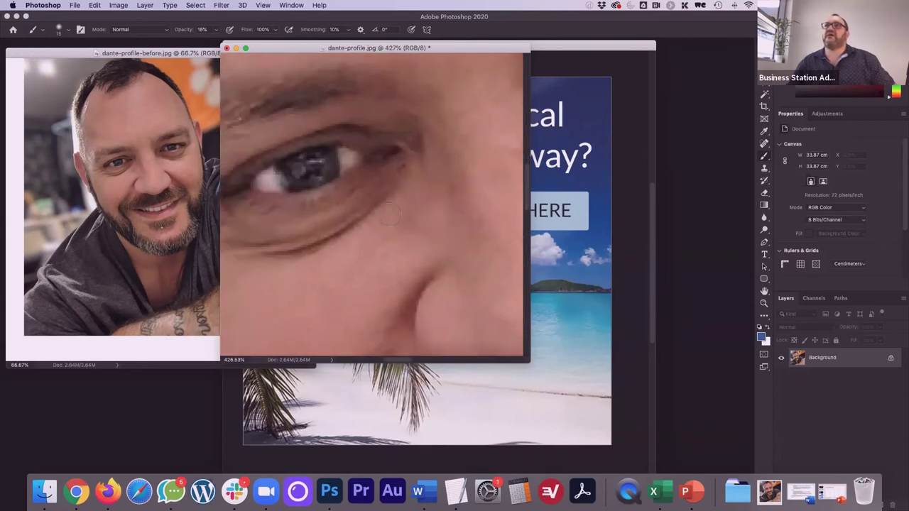
mouse_move(298, 191)
mouse_down()
mouse_move(318, 186)
mouse_move(328, 202)
mouse_move(356, 173)
mouse_move(357, 187)
mouse_up()
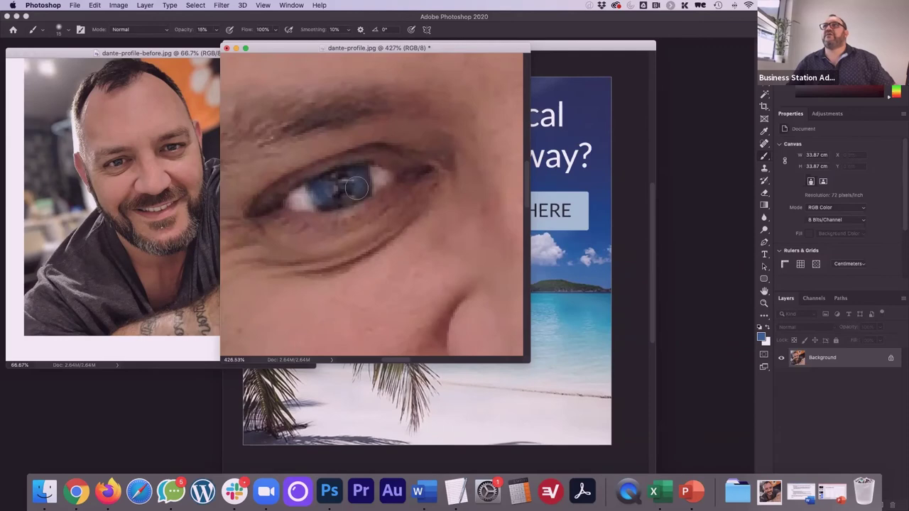
scroll(309, 308, down, 5)
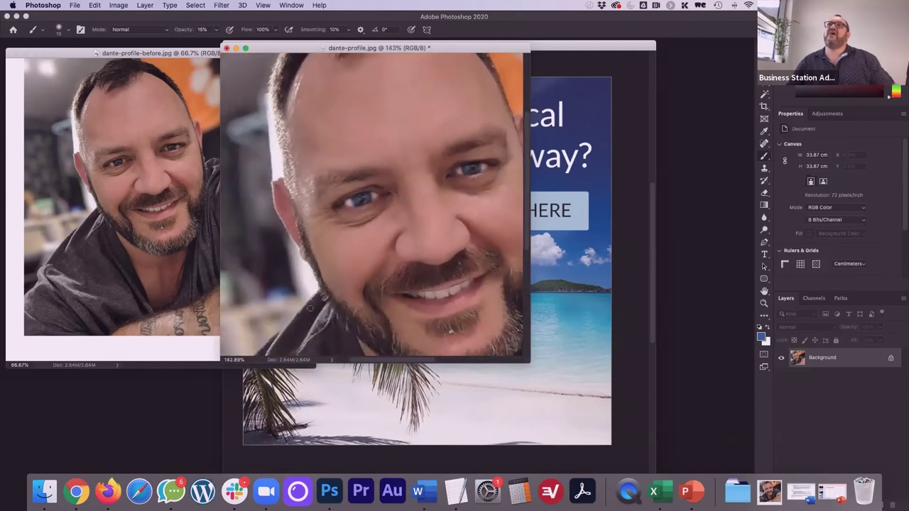
scroll(310, 308, down, 2)
Try to move the retouched portrait's locked Background layer with the Move tool
key(v)
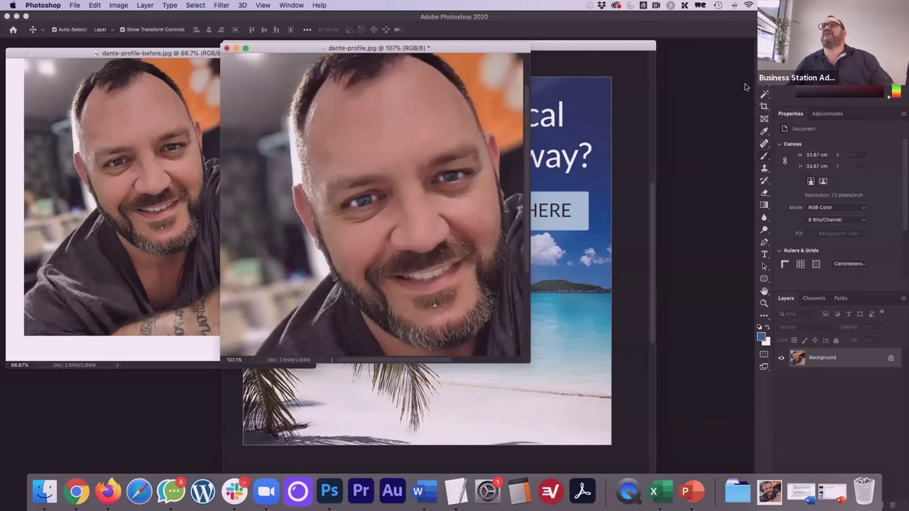
scroll(397, 224, down, 3)
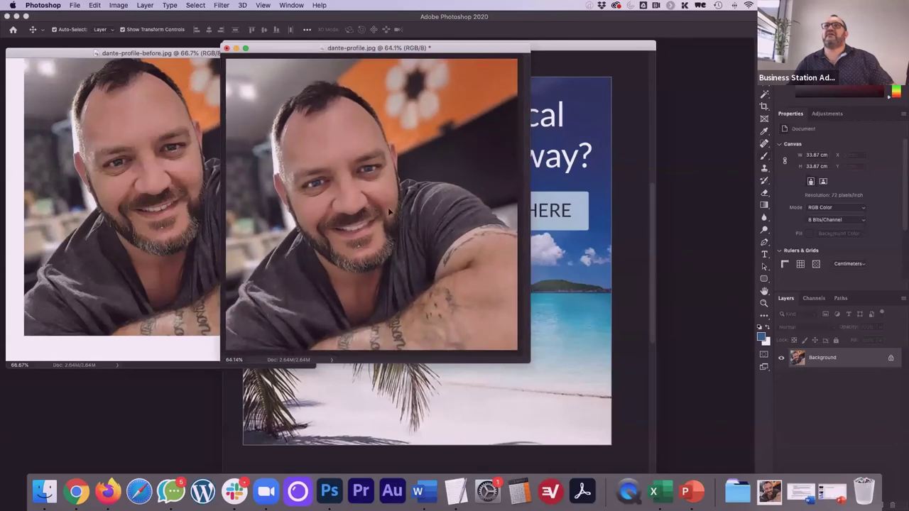
drag(376, 184, 308, 132)
click(434, 192)
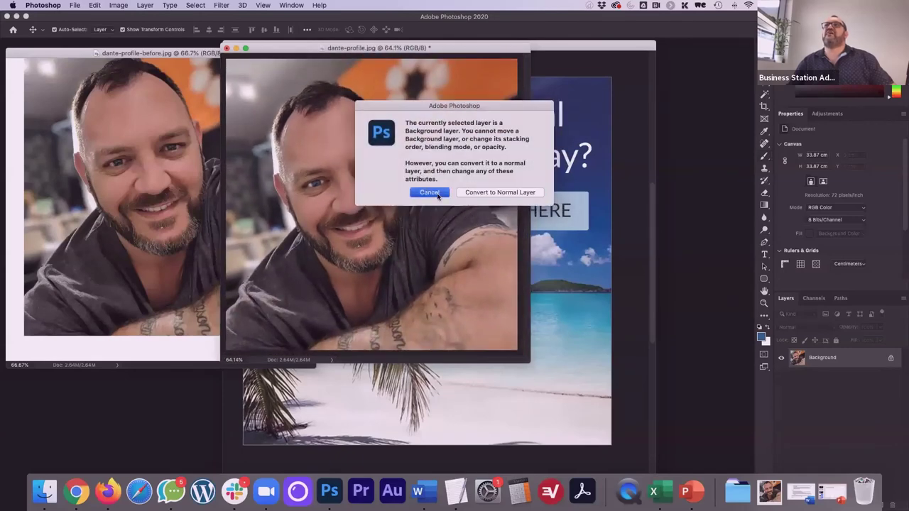
Copy the "before" image into the retouched portrait document as a layer and move it over the right side of the photo
click(146, 124)
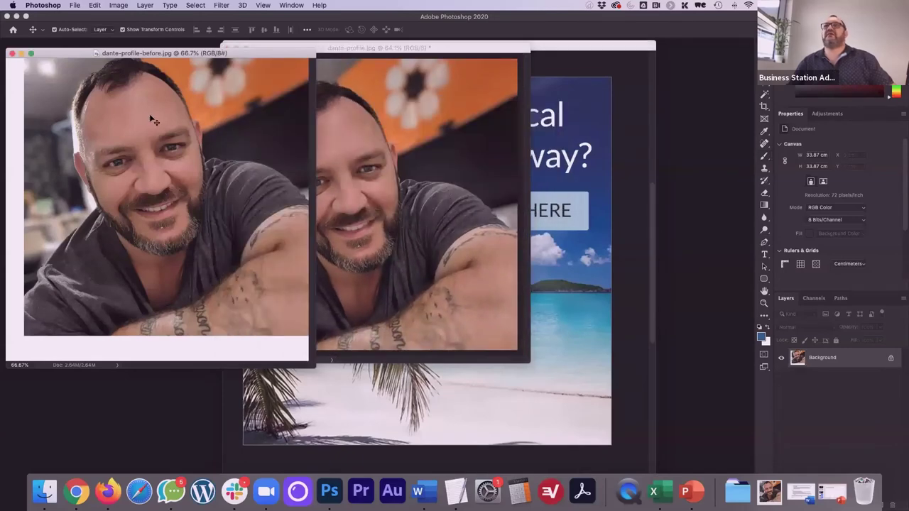
drag(220, 74, 487, 270)
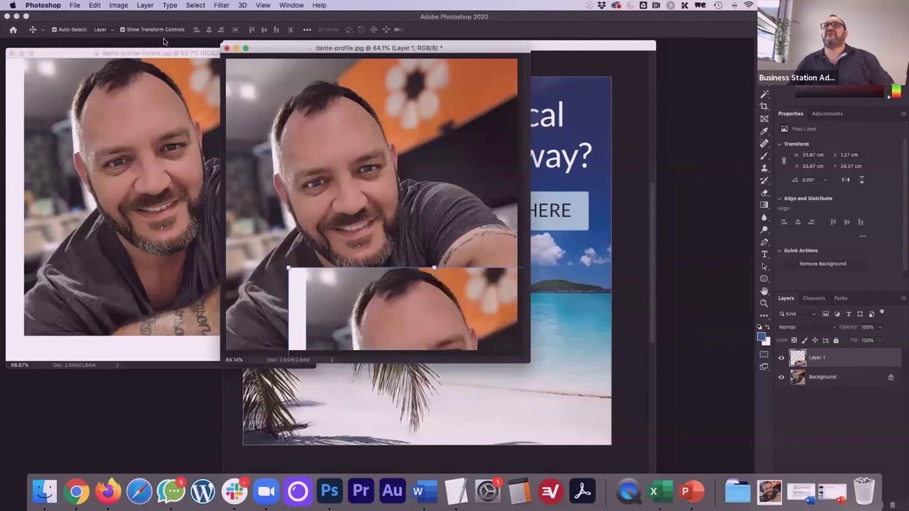
click(166, 53)
click(367, 286)
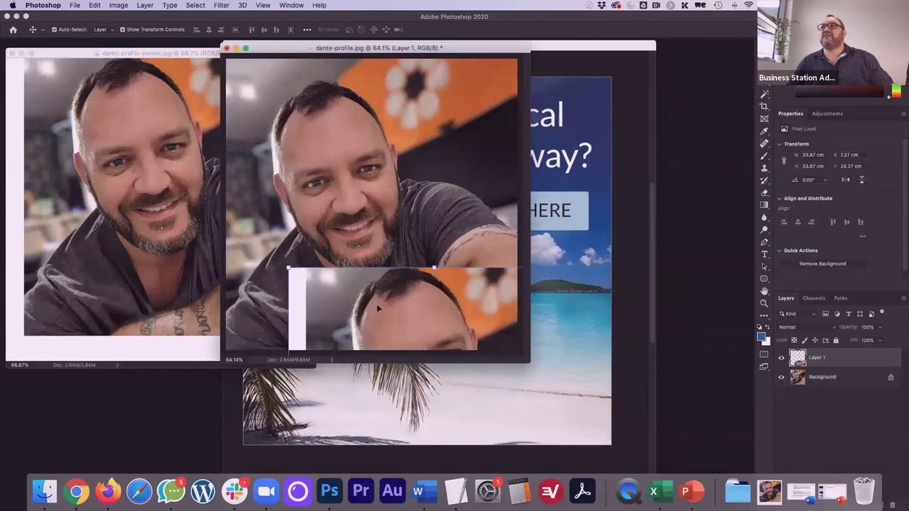
drag(379, 309, 485, 111)
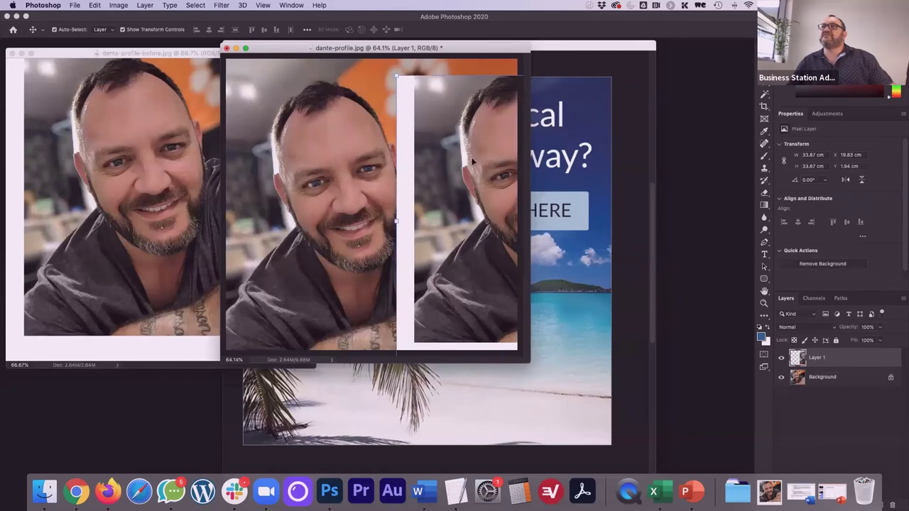
Try narrowing the copied "before" layer with Free Transform, cancel the transform and delete the layer
key(ctrl+t)
drag(432, 217, 395, 209)
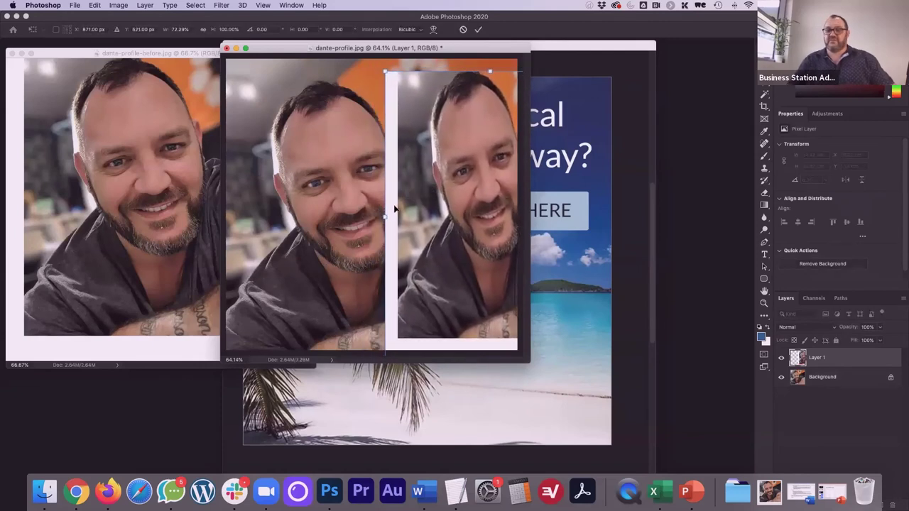
click(463, 30)
key(Delete)
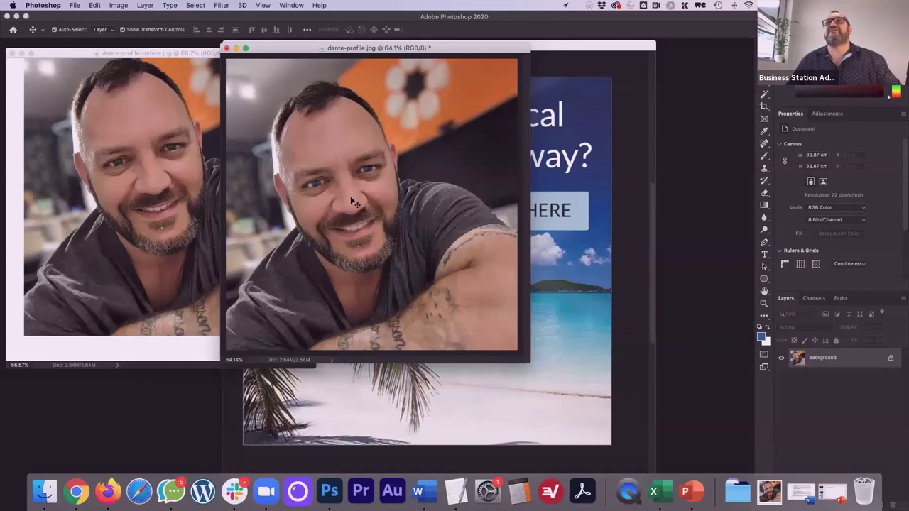
Activate the Brush tool and set its size to 49 px for retouching the portrait's beard
scroll(353, 203, up, 1)
scroll(353, 202, up, 3)
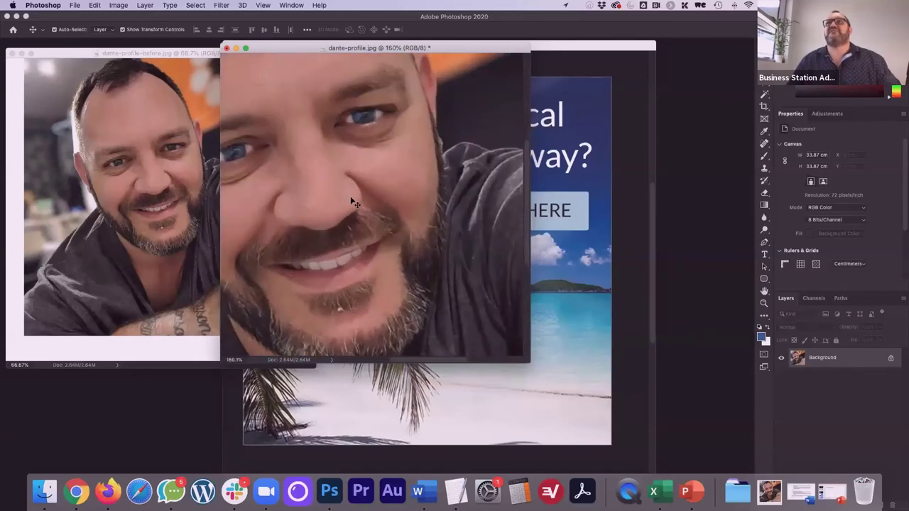
scroll(348, 220, down, 4)
scroll(339, 252, up, 5)
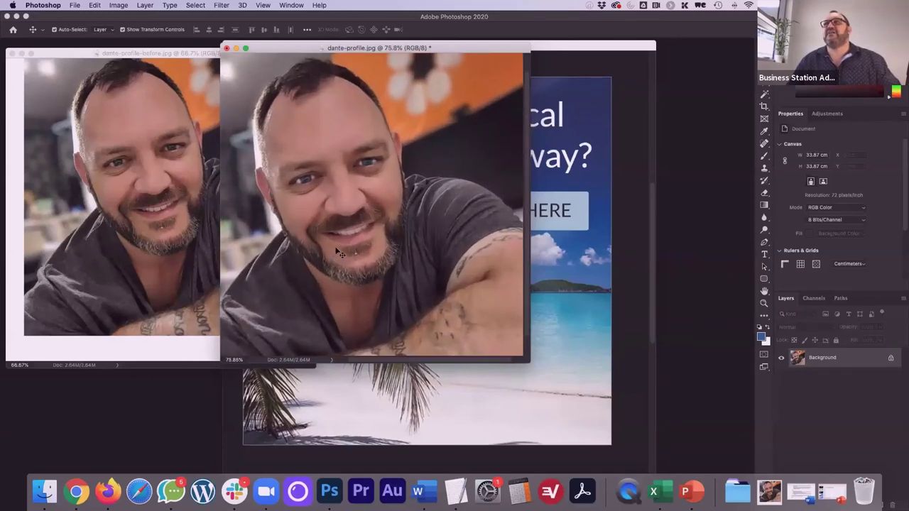
scroll(339, 254, up, 2)
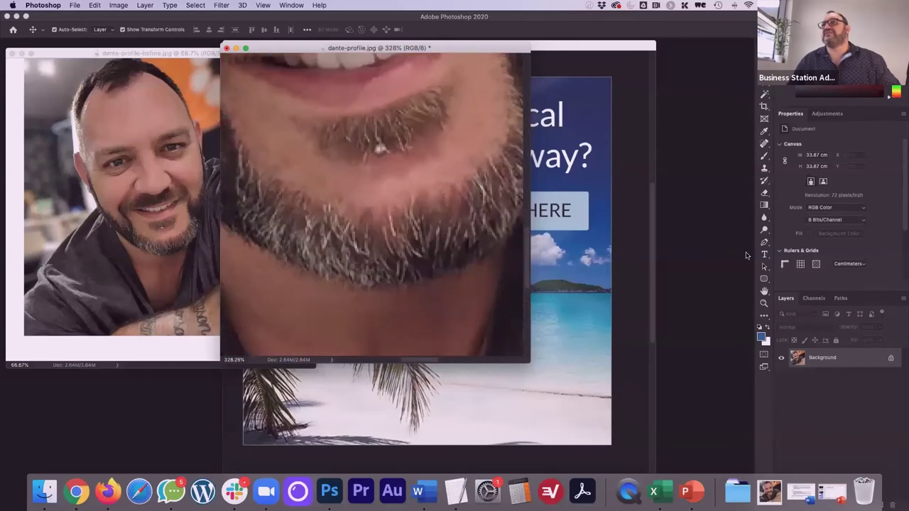
click(764, 157)
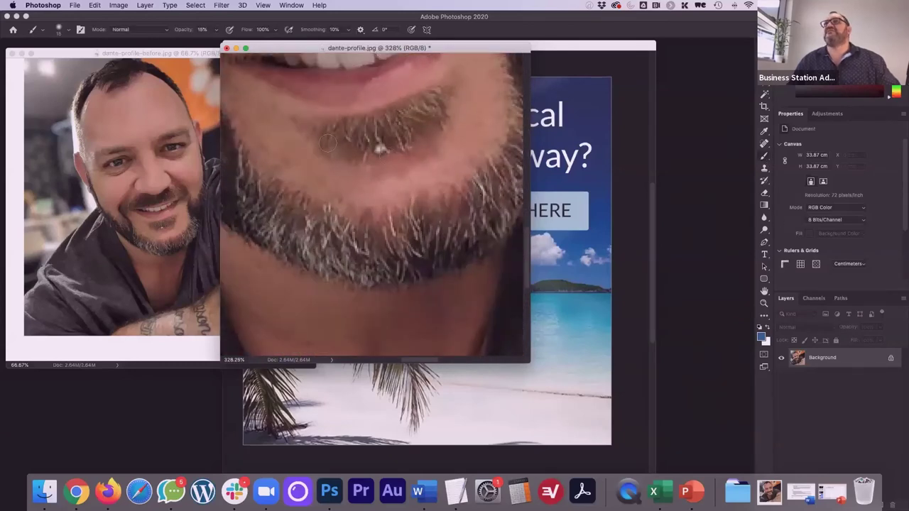
click(68, 30)
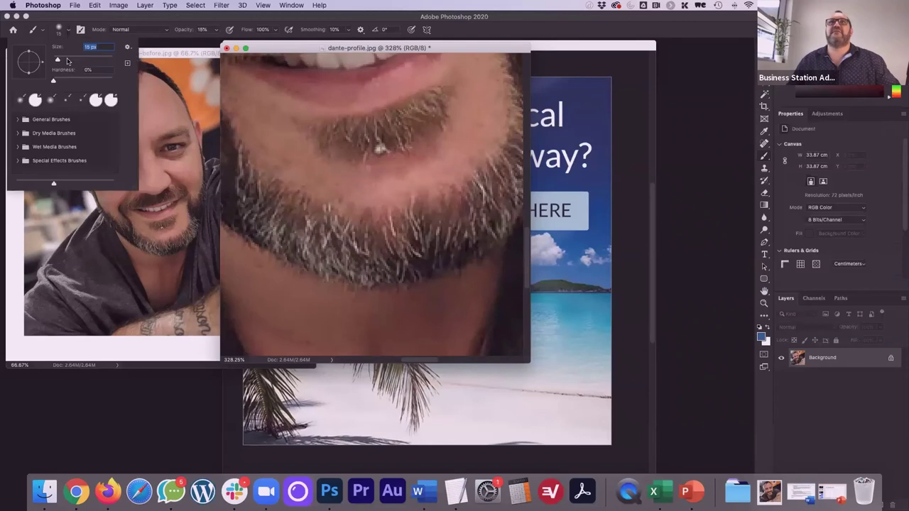
drag(70, 61, 68, 59)
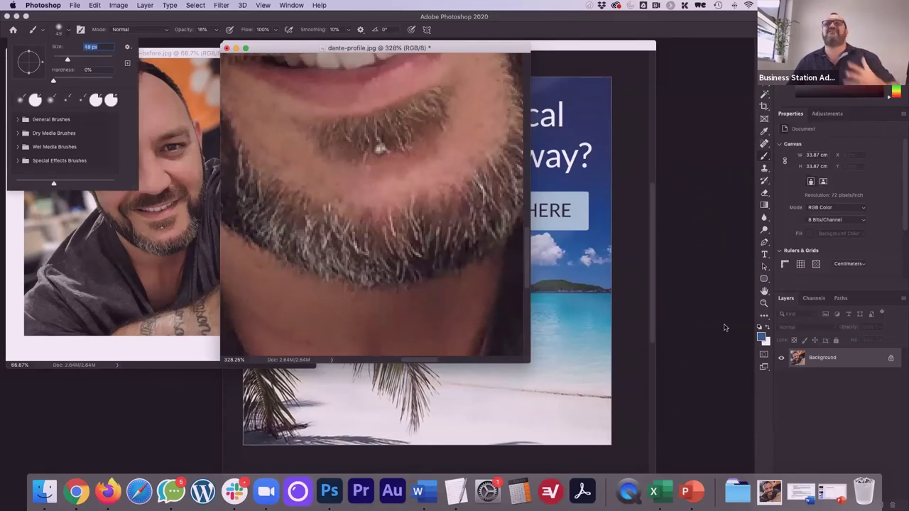
Set the foreground colour to a dark grey for tinting the beard
click(762, 338)
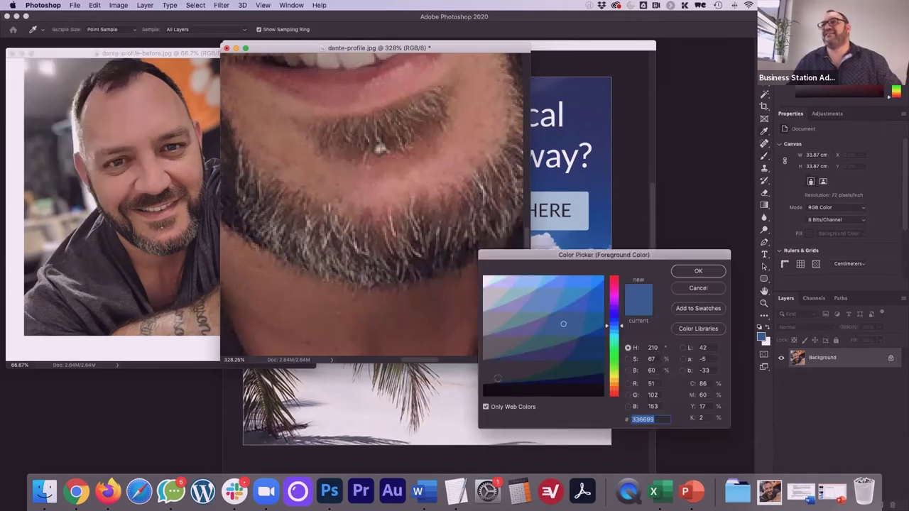
click(498, 387)
click(697, 270)
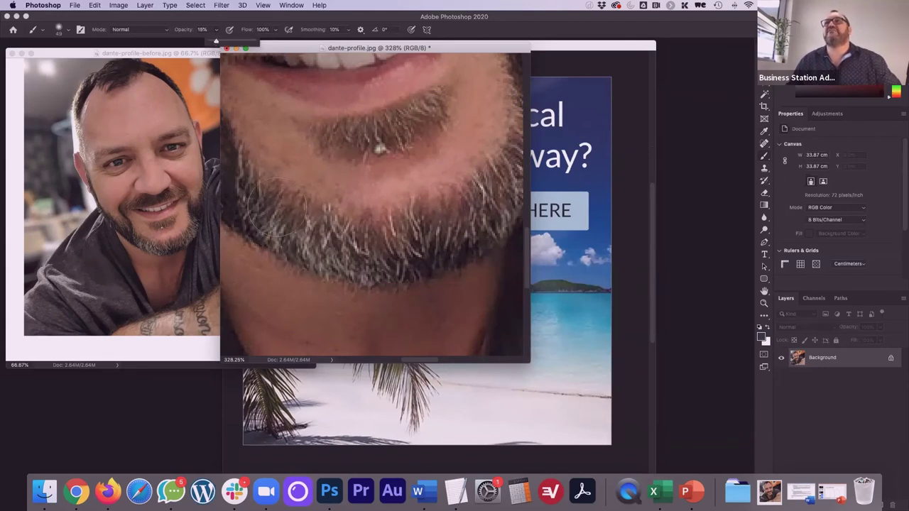
Paint translucent dark-grey brush strokes over the grey hairs of the chin beard in the retouched portrait
mouse_move(358, 249)
mouse_down()
mouse_move(245, 213)
mouse_move(299, 255)
mouse_move(269, 227)
mouse_move(367, 252)
mouse_up()
scroll(438, 215, right, 5)
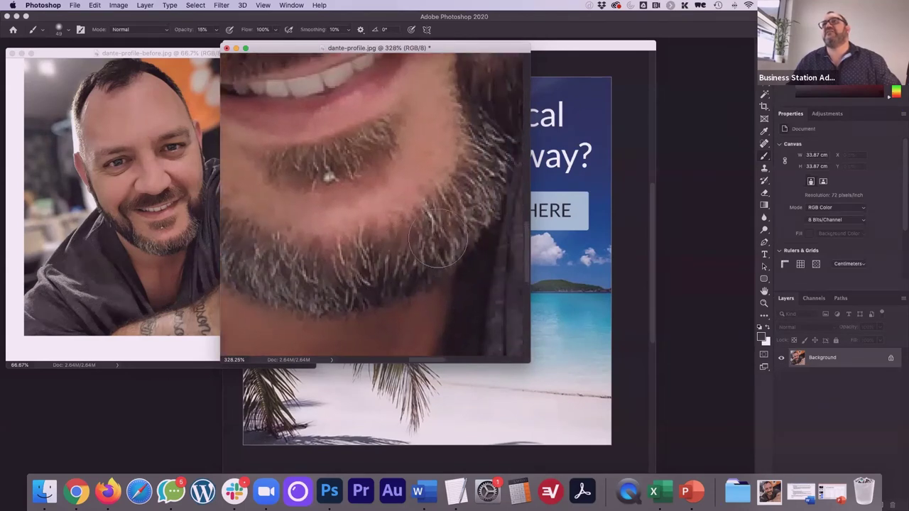
mouse_move(438, 215)
mouse_down()
mouse_move(395, 248)
mouse_move(424, 225)
mouse_move(472, 156)
mouse_move(456, 134)
mouse_move(452, 207)
mouse_move(400, 247)
mouse_move(426, 218)
mouse_move(454, 146)
mouse_move(387, 261)
mouse_move(415, 218)
mouse_move(357, 221)
mouse_move(263, 179)
mouse_move(351, 225)
mouse_move(451, 213)
mouse_move(347, 224)
mouse_move(292, 198)
mouse_move(313, 211)
mouse_move(447, 234)
mouse_move(474, 223)
mouse_move(395, 232)
mouse_up()
scroll(379, 261, left, 5)
scroll(379, 261, down, 3)
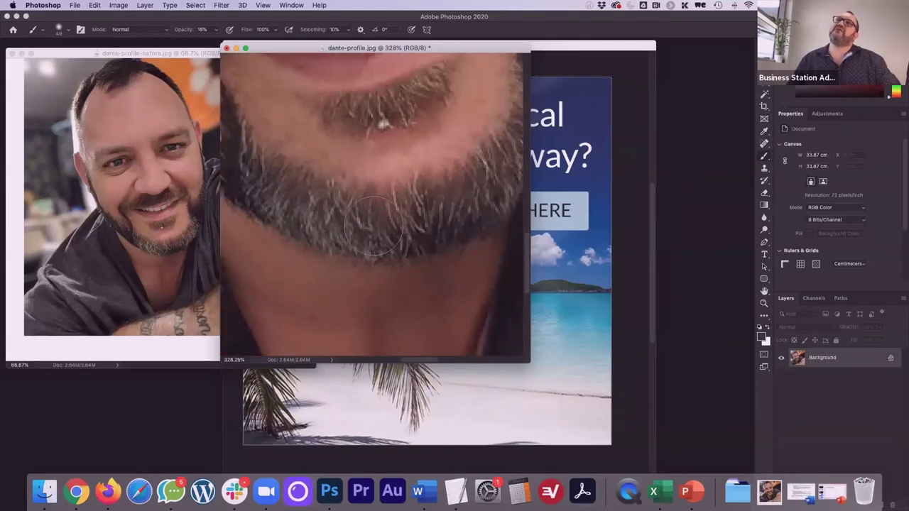
Examine the tinted beard, moustache and jawline up close, followed by the whole retouched portrait
scroll(397, 227, up, 5)
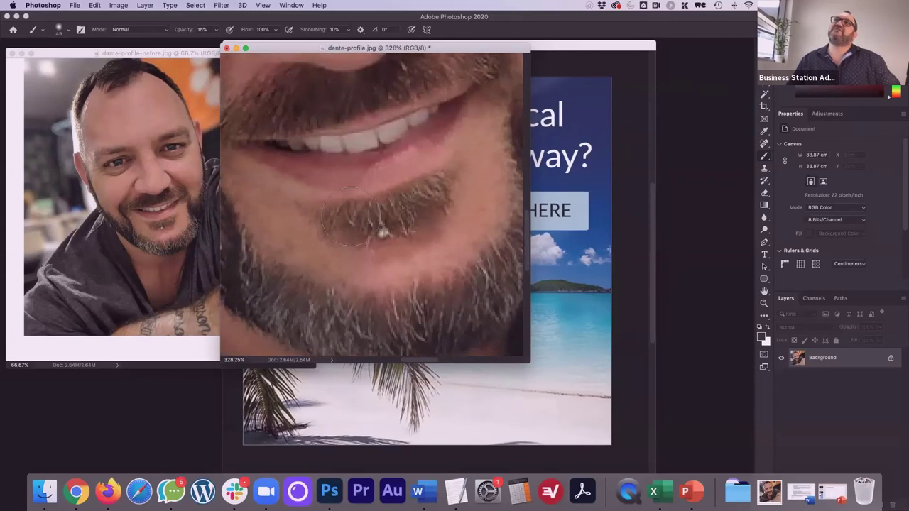
scroll(382, 234, up, 5)
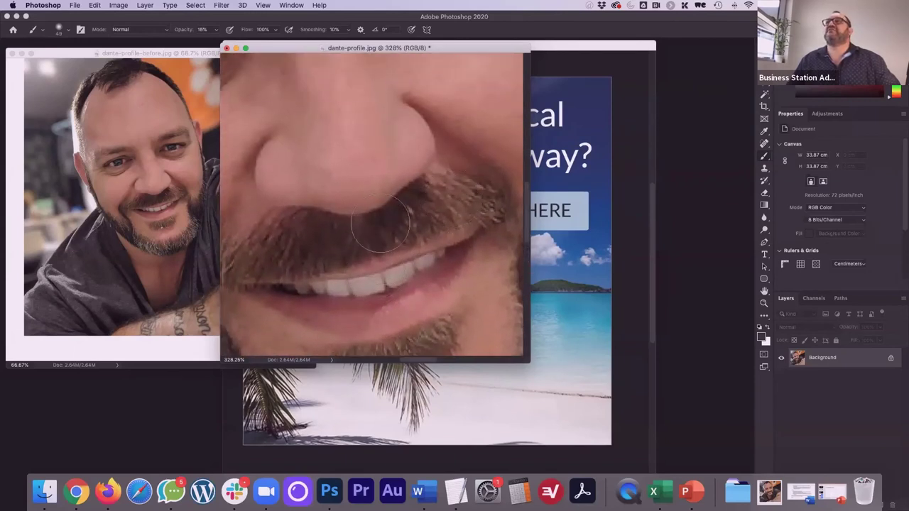
scroll(312, 227, left, 3)
scroll(312, 227, down, 2)
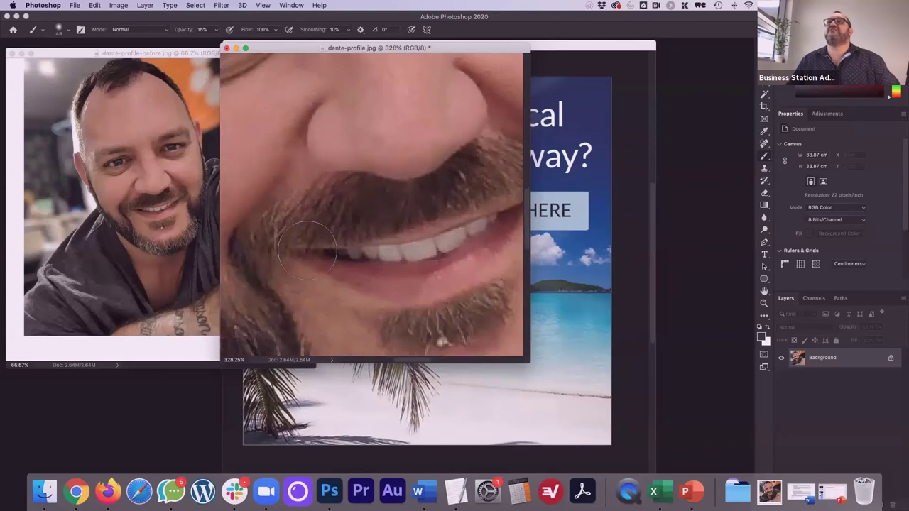
scroll(326, 206, down, 5)
scroll(327, 206, left, 5)
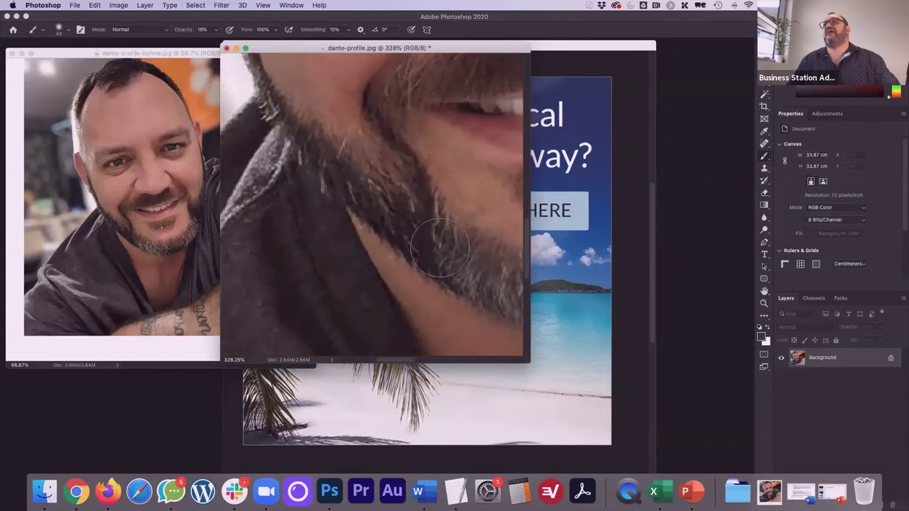
scroll(369, 188, down, 3)
scroll(369, 188, right, 3)
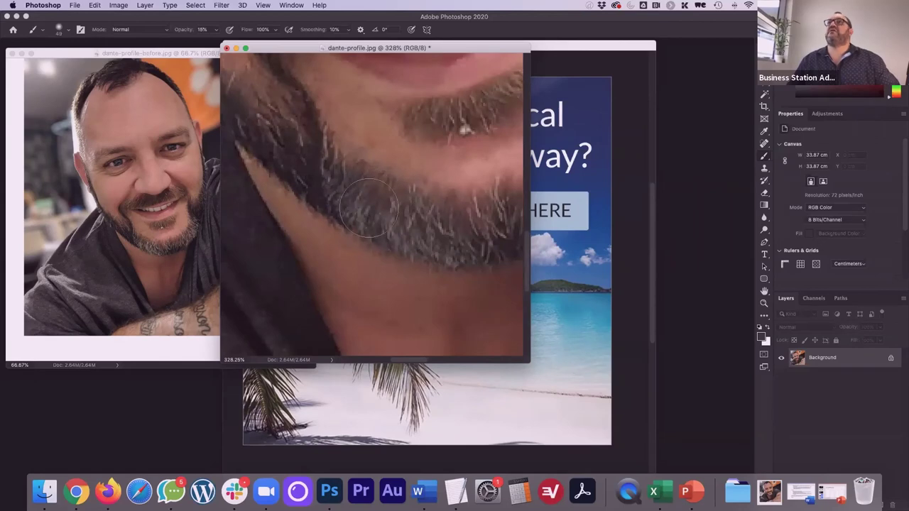
scroll(368, 206, down, 4)
scroll(368, 208, down, 4)
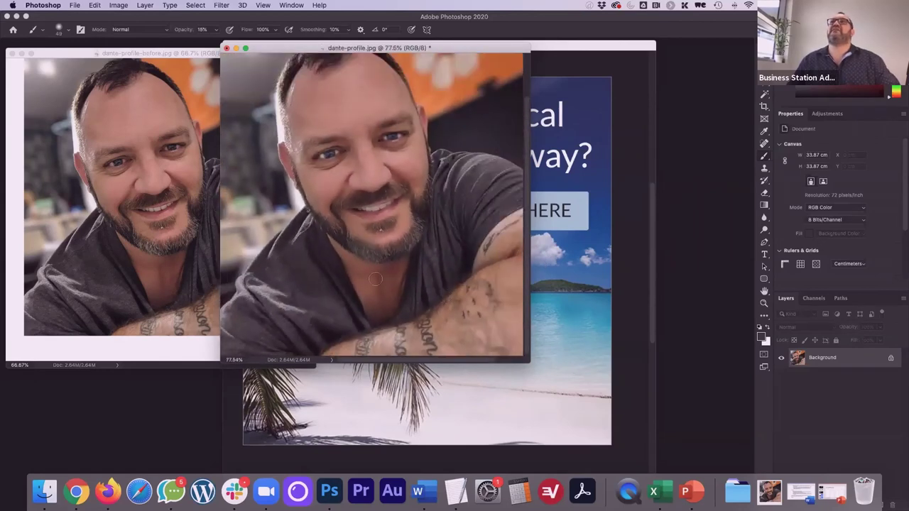
scroll(360, 263, down, 2)
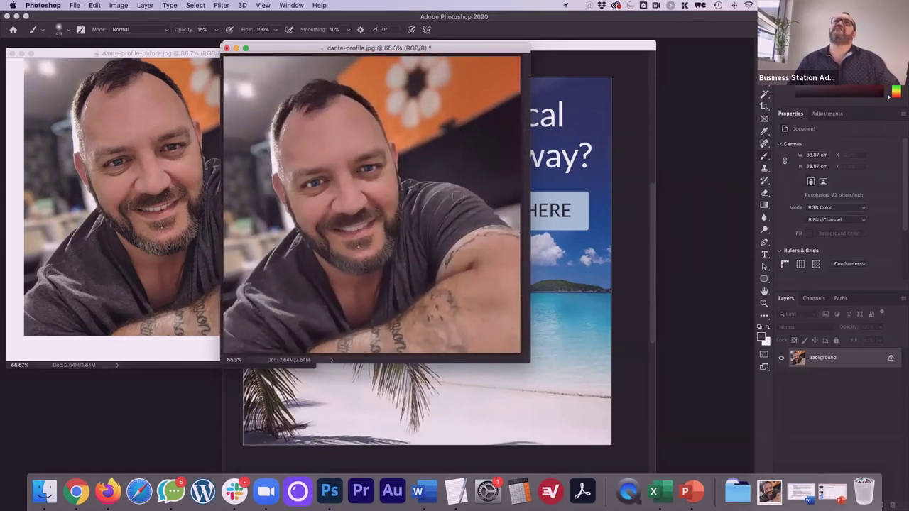
Switch to the Move tool and shift the before-photo window so both portraits can be compared side by side
key(v)
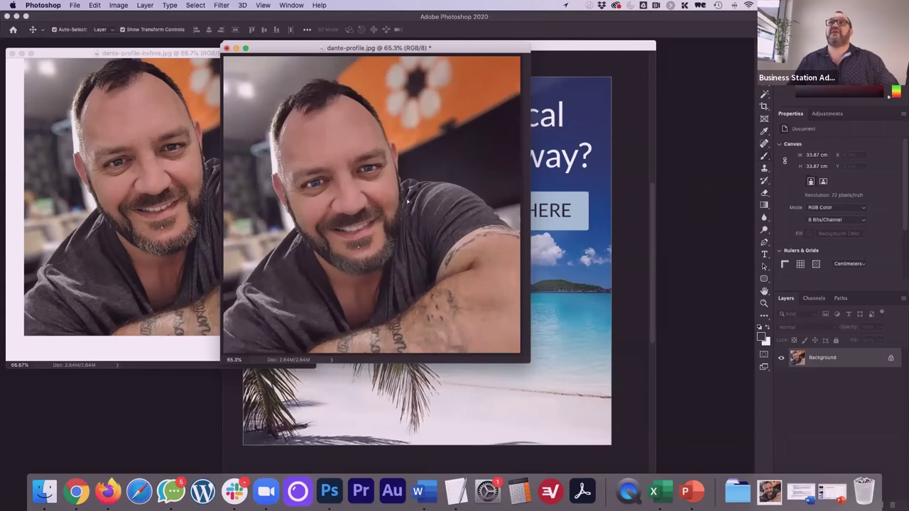
drag(408, 202, 419, 196)
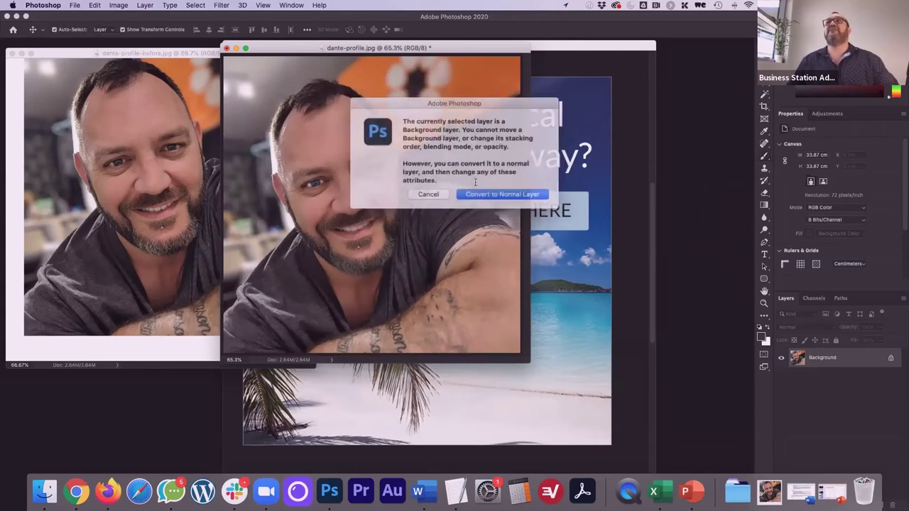
click(430, 193)
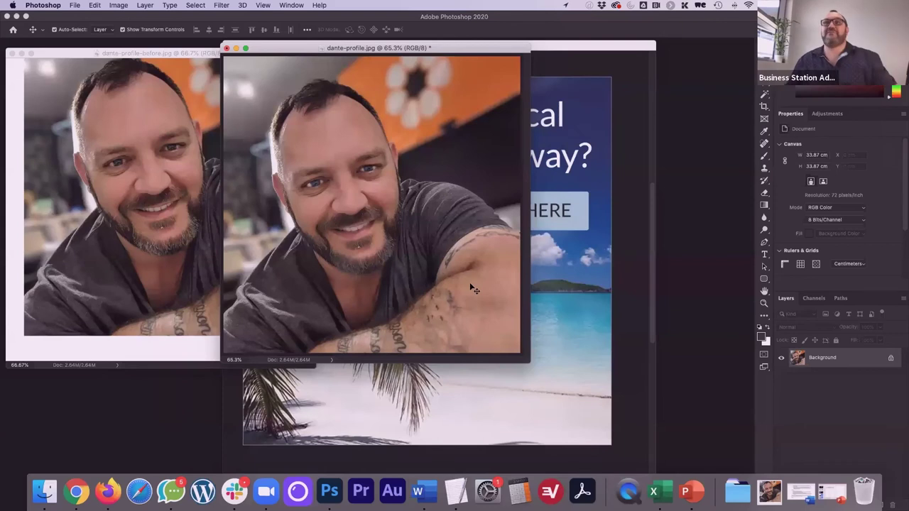
drag(139, 57, 103, 79)
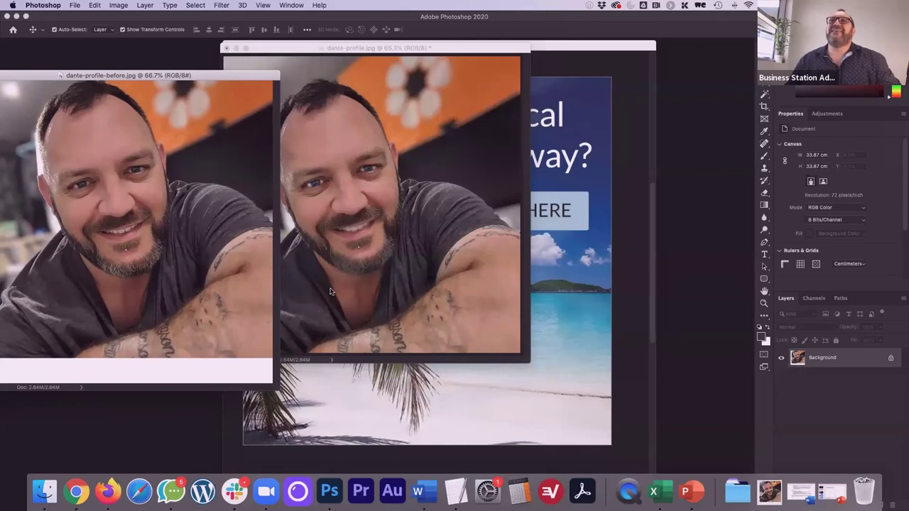
Bring the Tropical Getaway document forward, minimise the before-photo window and reposition the graphic's window in the workspace
click(573, 48)
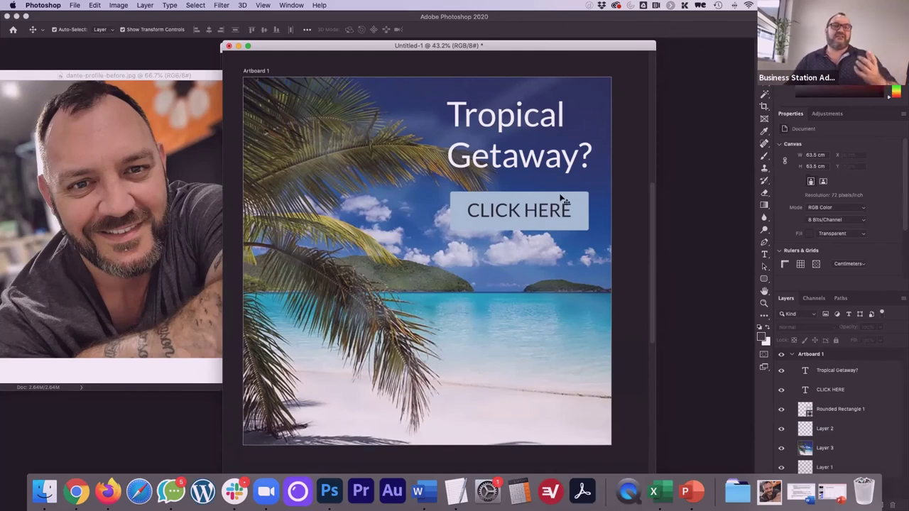
click(32, 75)
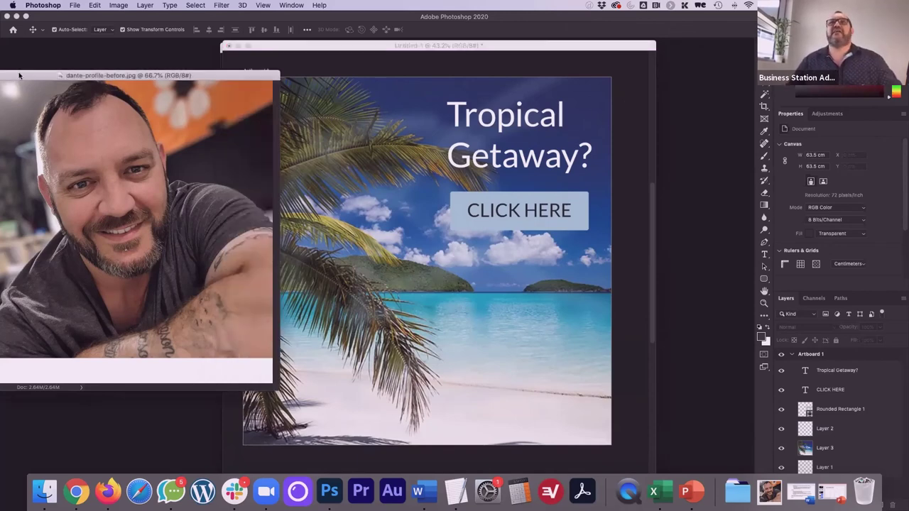
drag(32, 75, 100, 102)
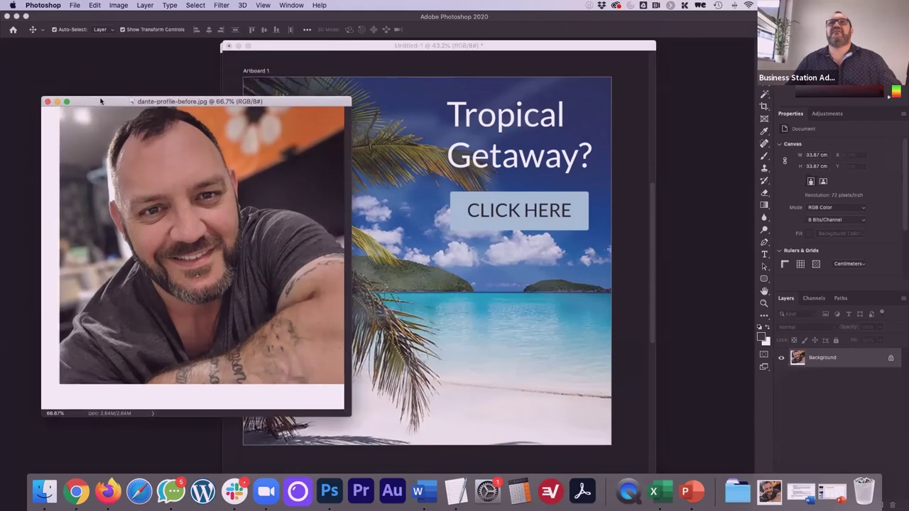
click(58, 102)
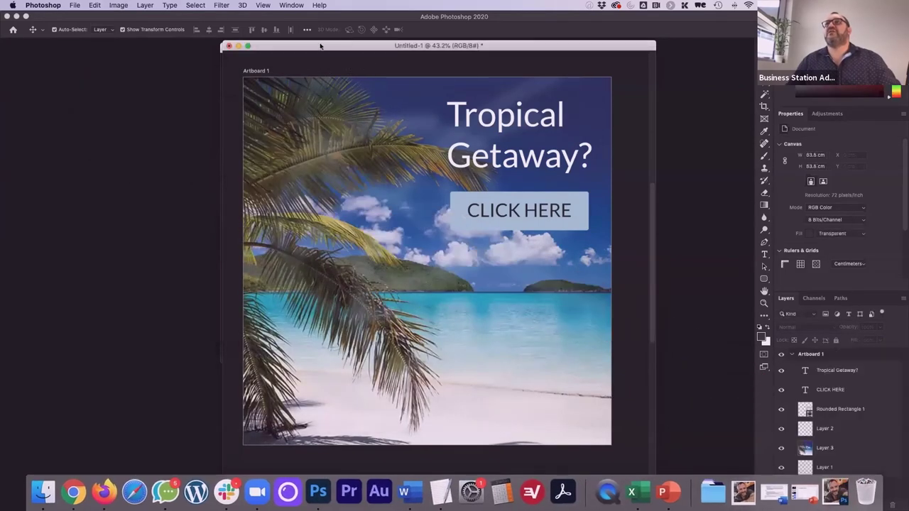
drag(320, 46, 256, 47)
Enlarge the rounded rectangle behind CLICK HERE to about 1381 × 386 px, and narrow it to about 694 px wide
click(395, 201)
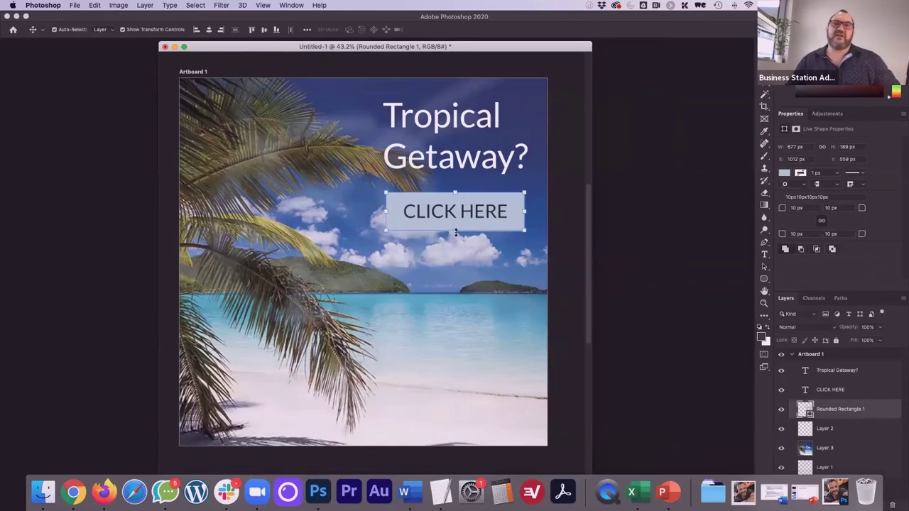
drag(384, 229, 241, 270)
click(478, 29)
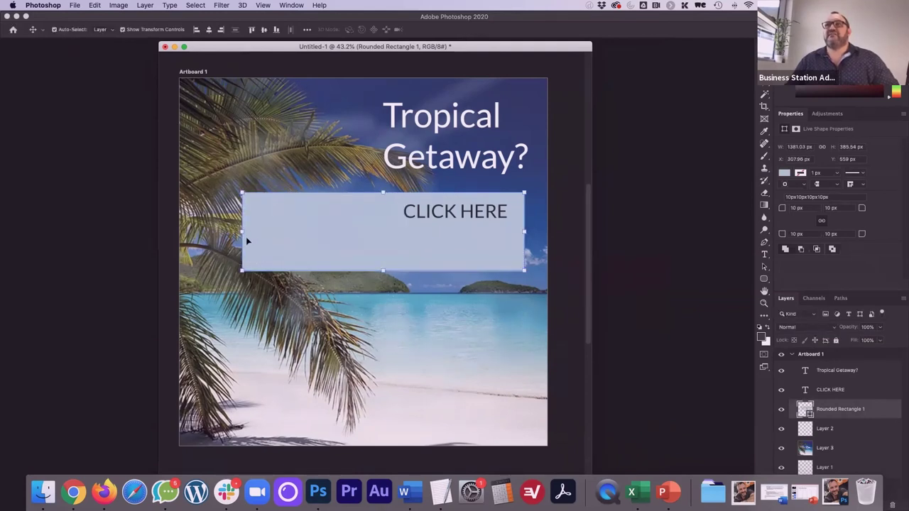
drag(242, 231, 382, 231)
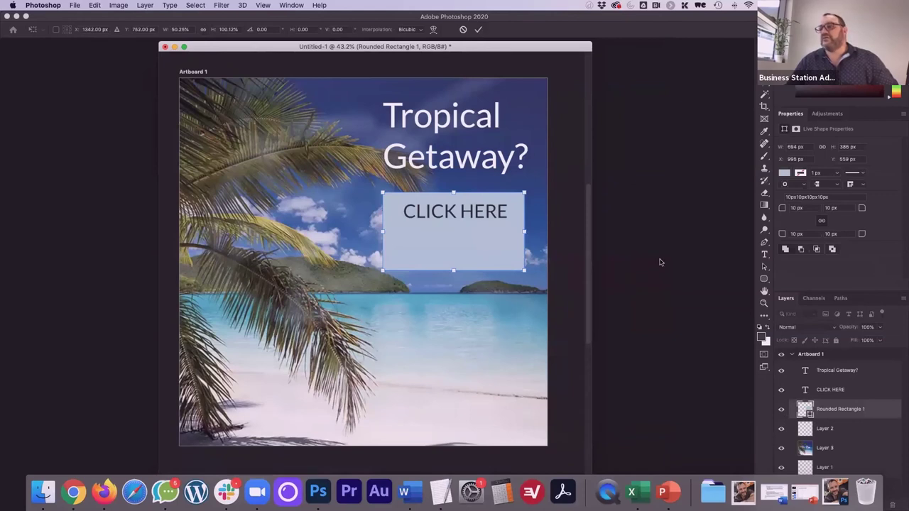
key(Return)
click(488, 359)
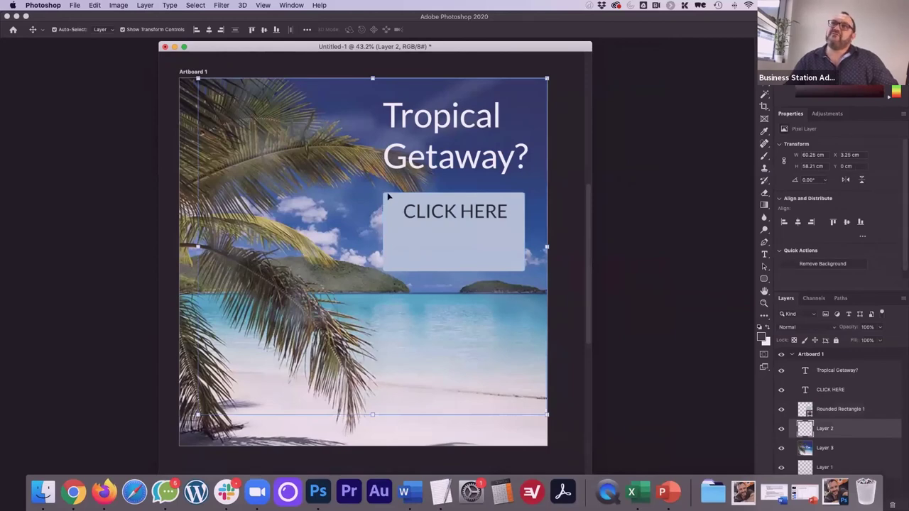
Widen the rounded button rectangle to about 904 px by extending its left edge, and apply the transform
scroll(385, 200, up, 5)
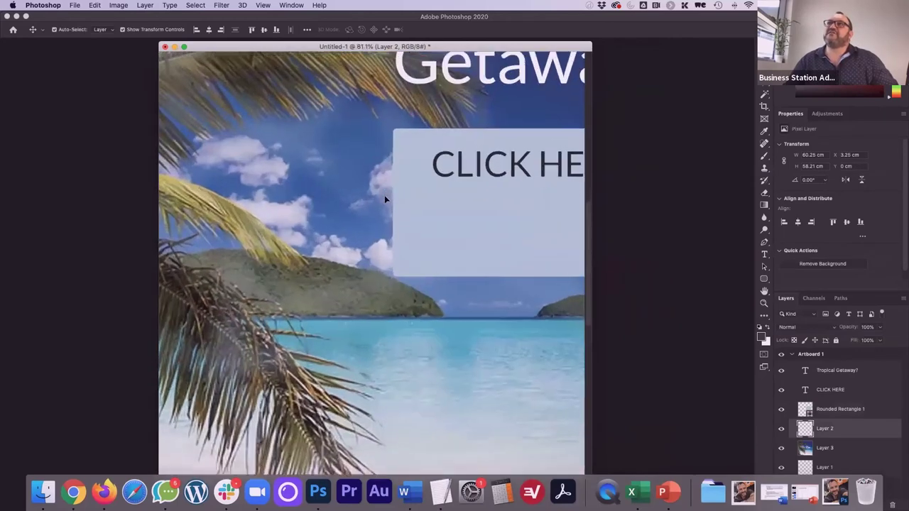
click(387, 254)
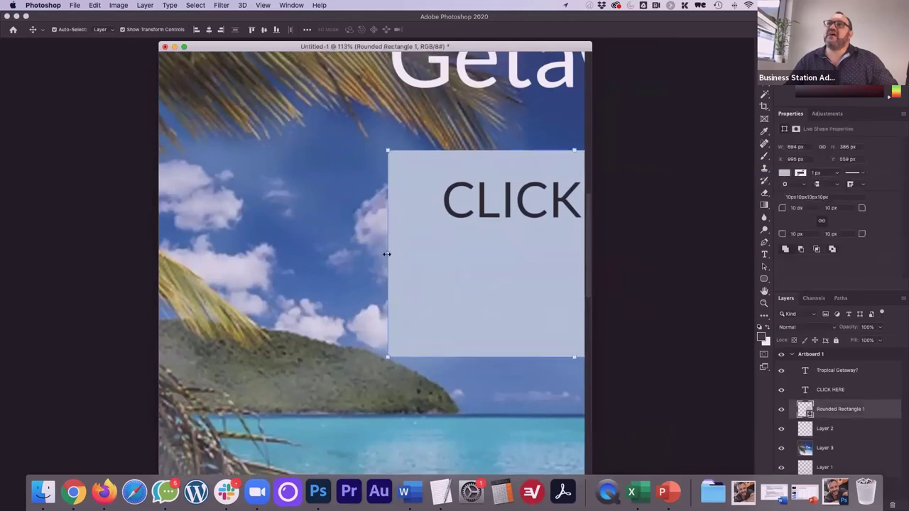
drag(387, 253, 276, 254)
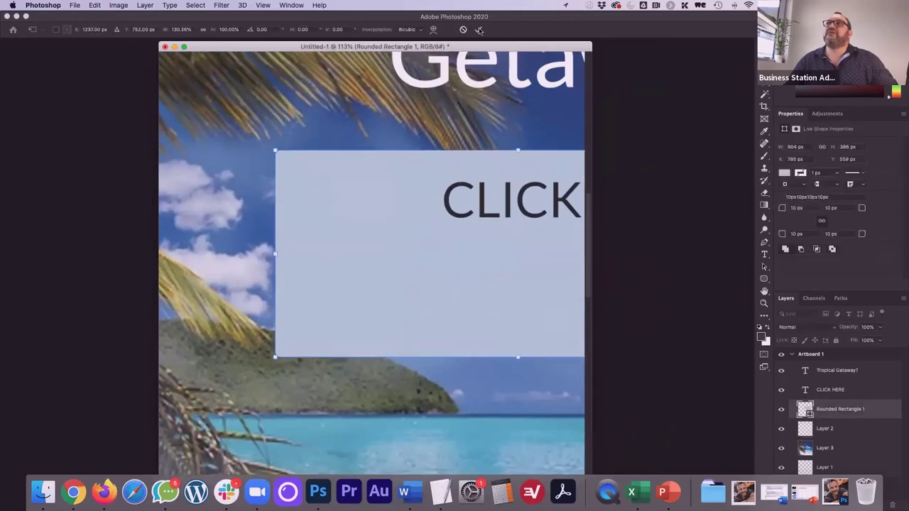
key(Return)
click(241, 240)
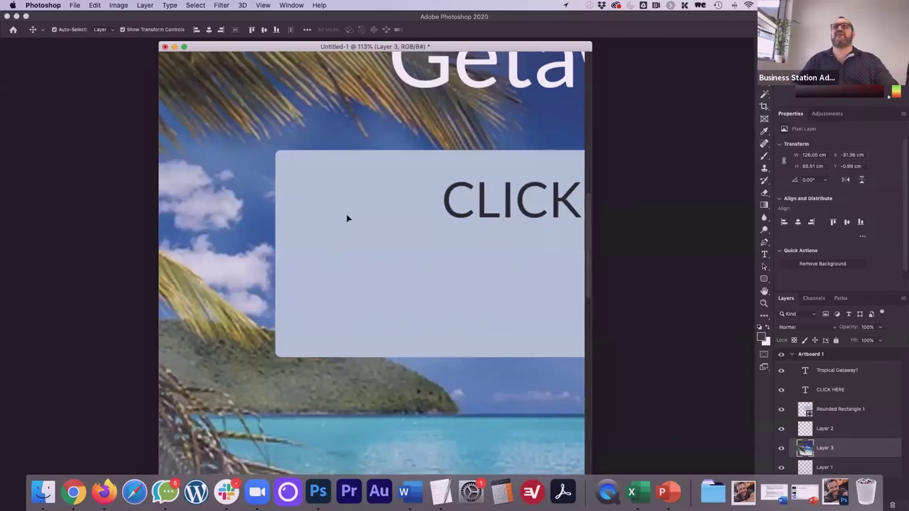
Resize the rounded button rectangle to about 692 × 189 px, aligned with the headline's left edge, and deselect it
scroll(347, 218, down, 5)
click(344, 252)
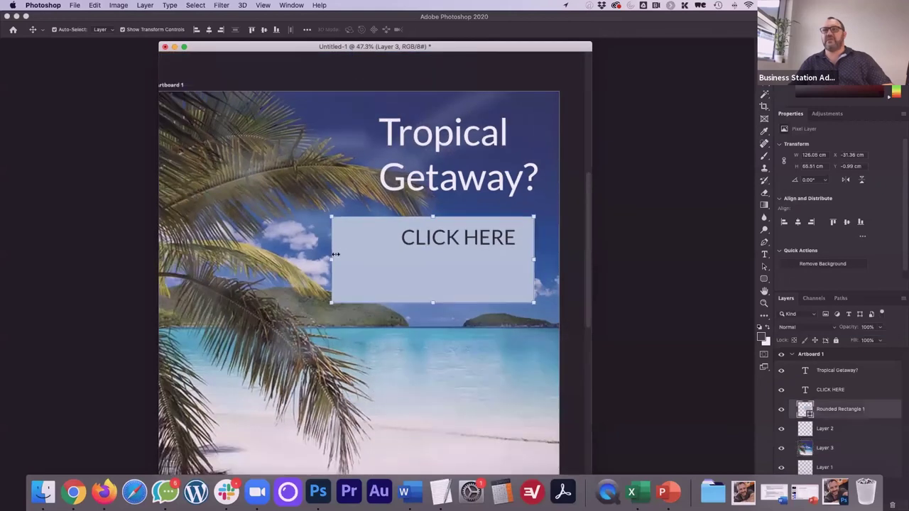
key(super+t)
drag(342, 259, 380, 259)
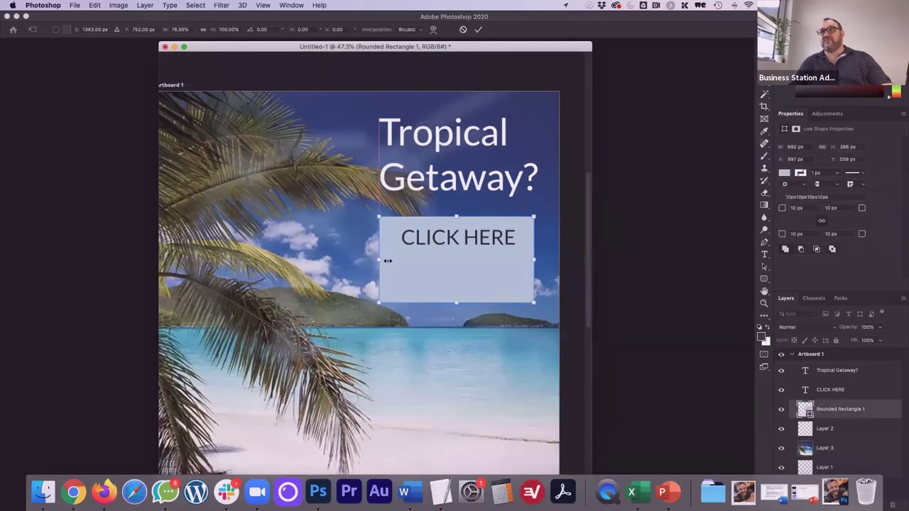
drag(457, 303, 465, 258)
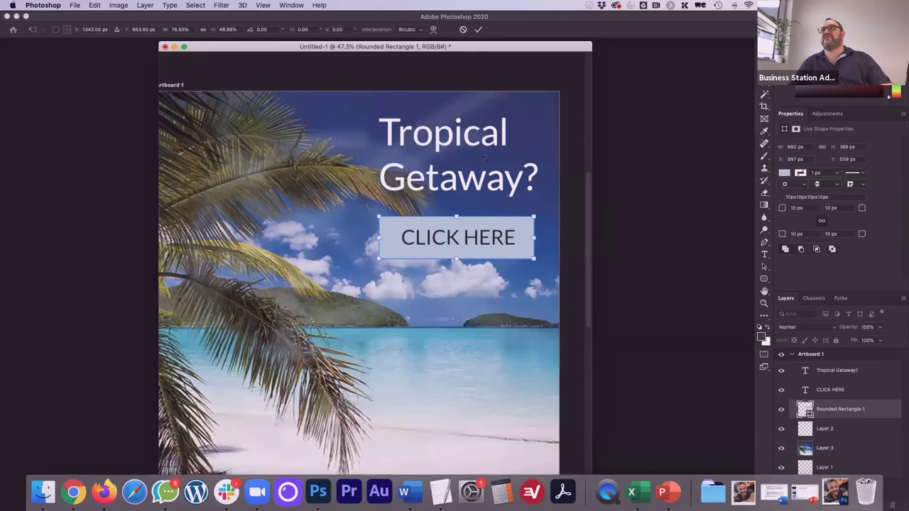
key(Return)
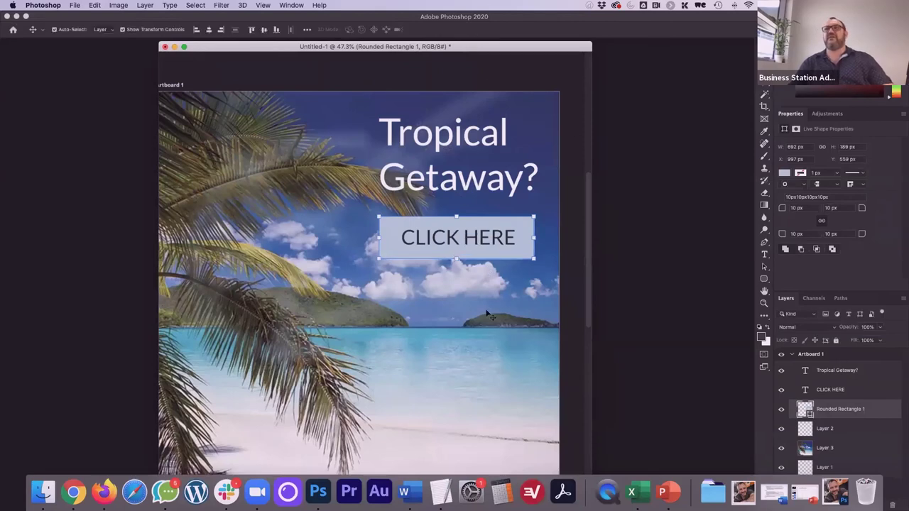
scroll(258, 212, down, 3)
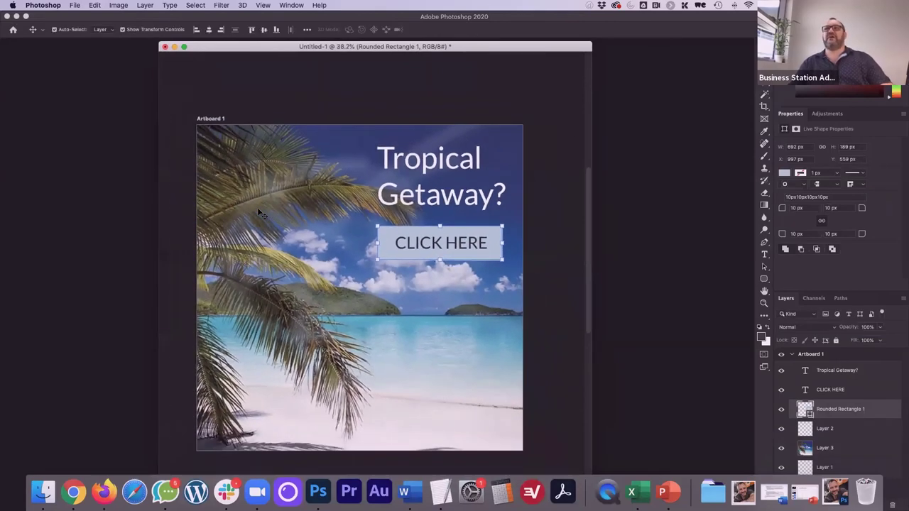
scroll(260, 211, right, 2)
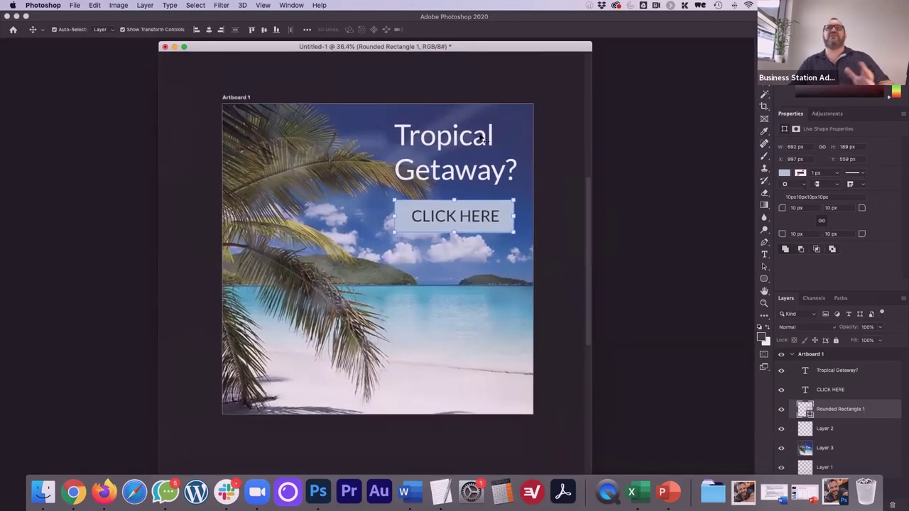
click(536, 106)
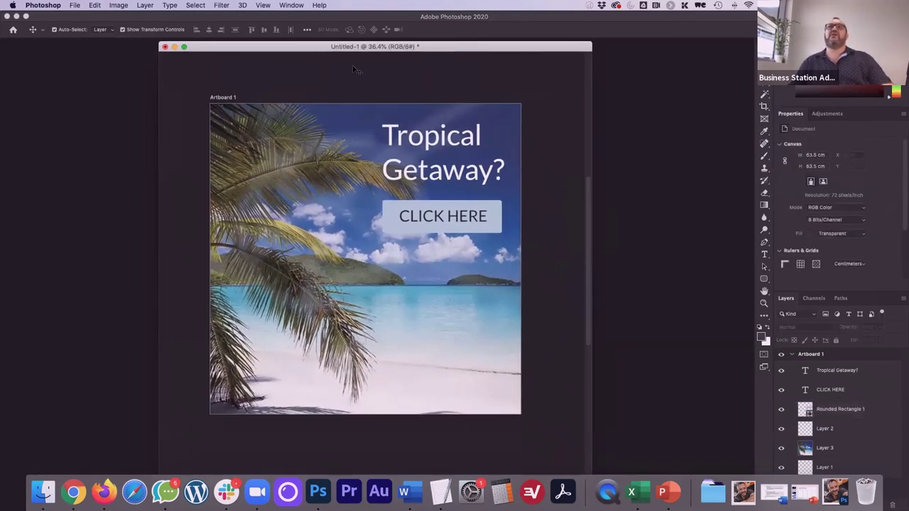
click(74, 5)
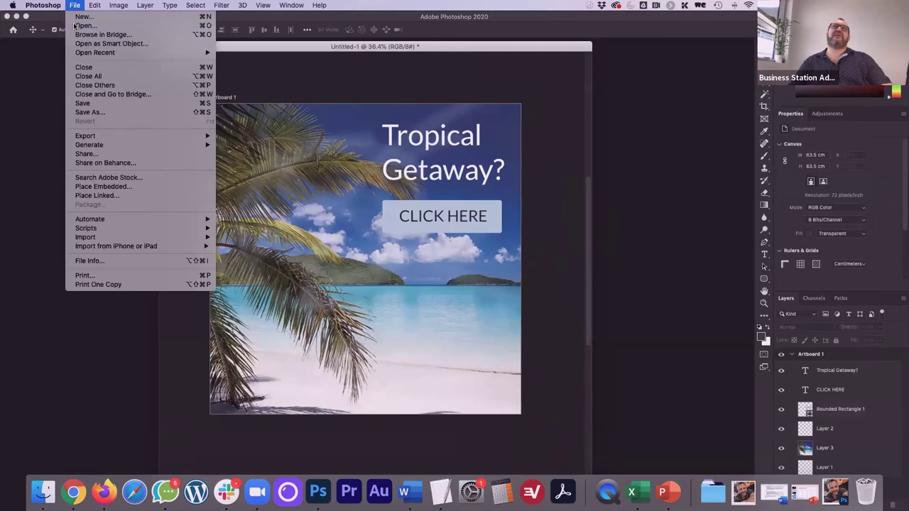
click(78, 26)
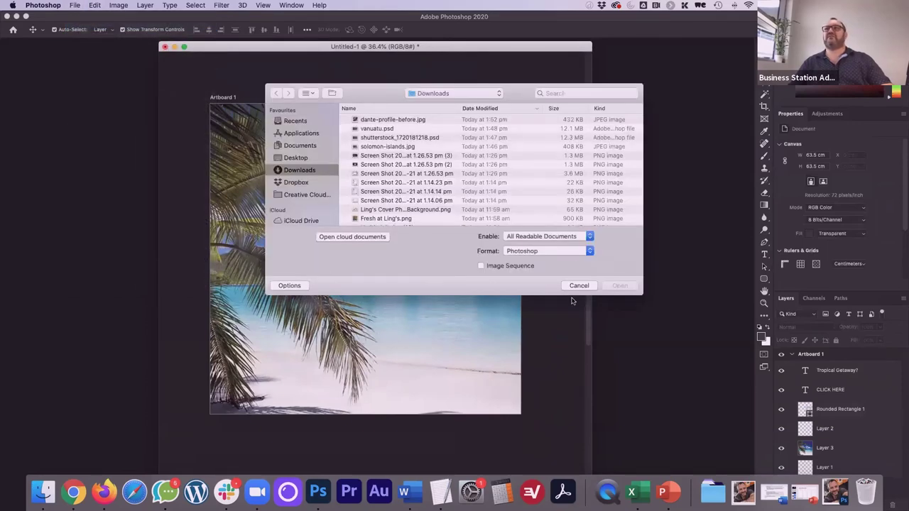
click(578, 285)
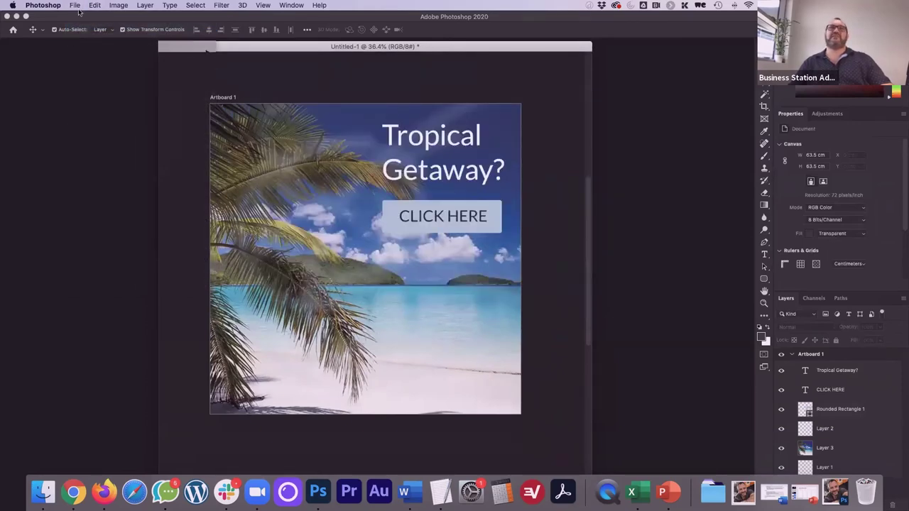
Create a new document from the Film & Video preset HDTV 1080p, 1920 × 1080 px at 72 ppi
click(75, 6)
click(81, 23)
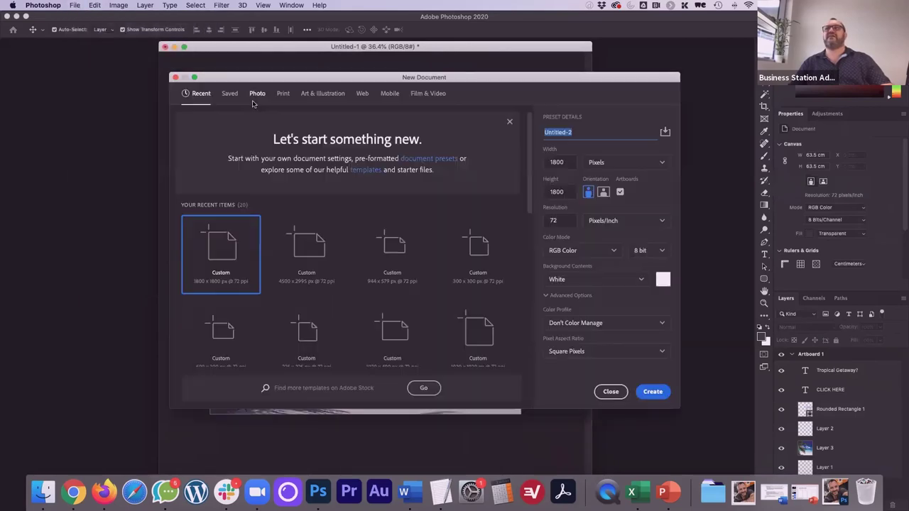
click(430, 95)
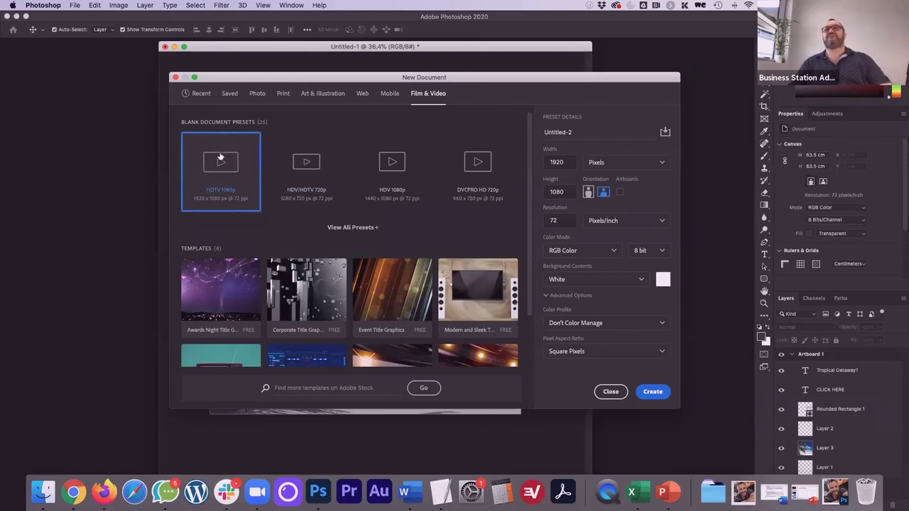
click(652, 391)
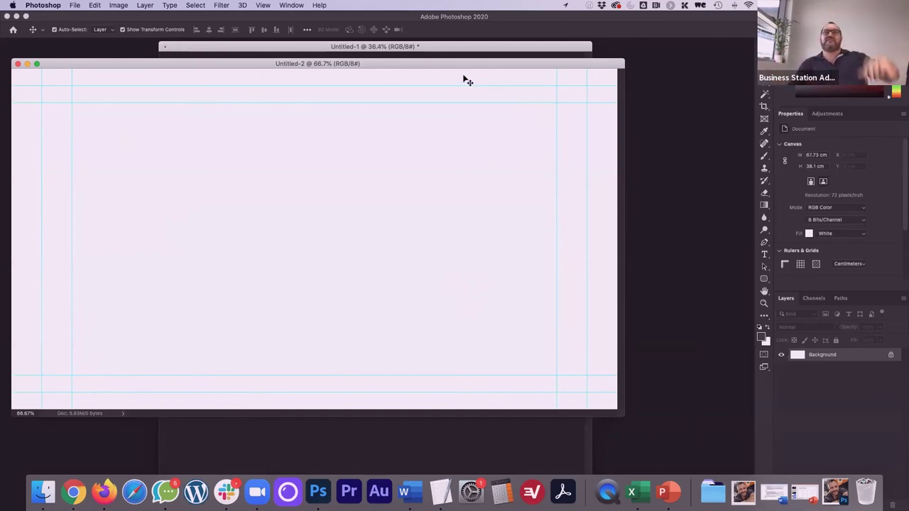
Copy Layer 2 from the Tropical Getaway graphic into the new document and reposition the new document's window
click(228, 47)
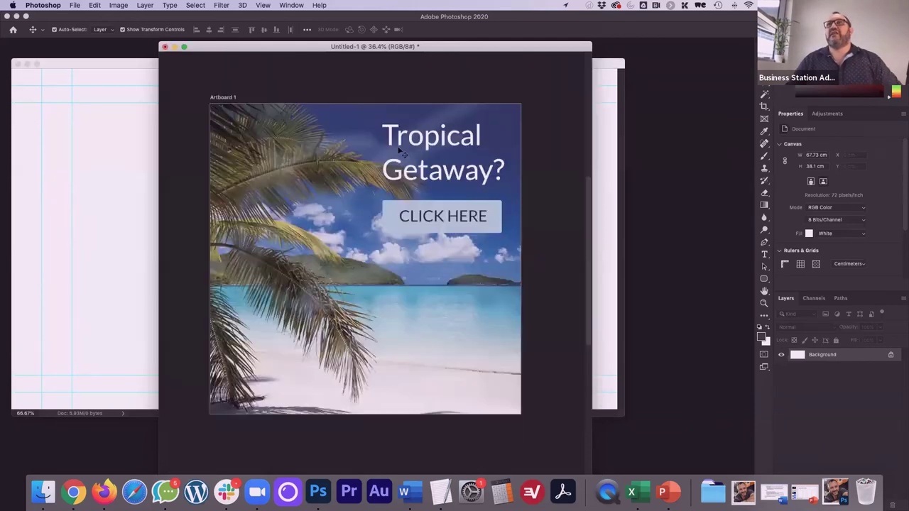
drag(410, 145, 136, 188)
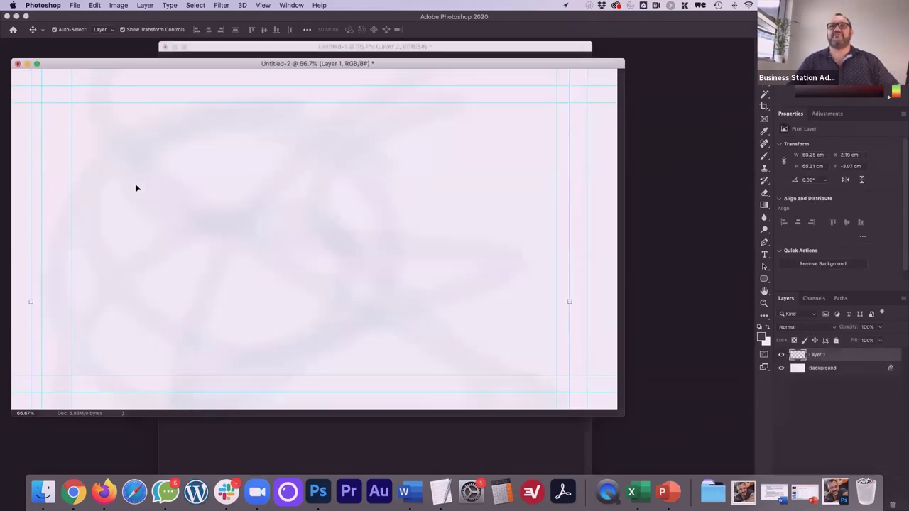
drag(422, 63, 468, 75)
Delete Layer 2 from the Tropical Getaway graphic, applying any open transform without altering the layer
click(404, 48)
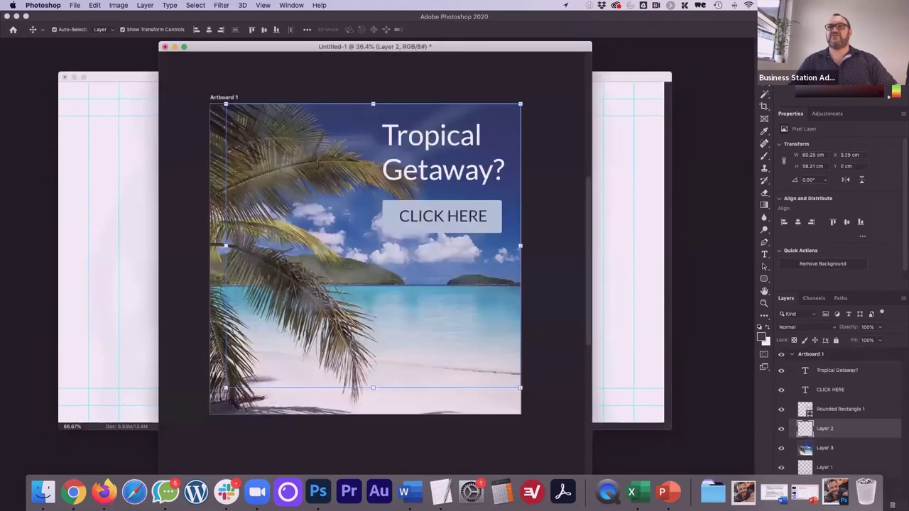
key(super+t)
drag(550, 120, 552, 121)
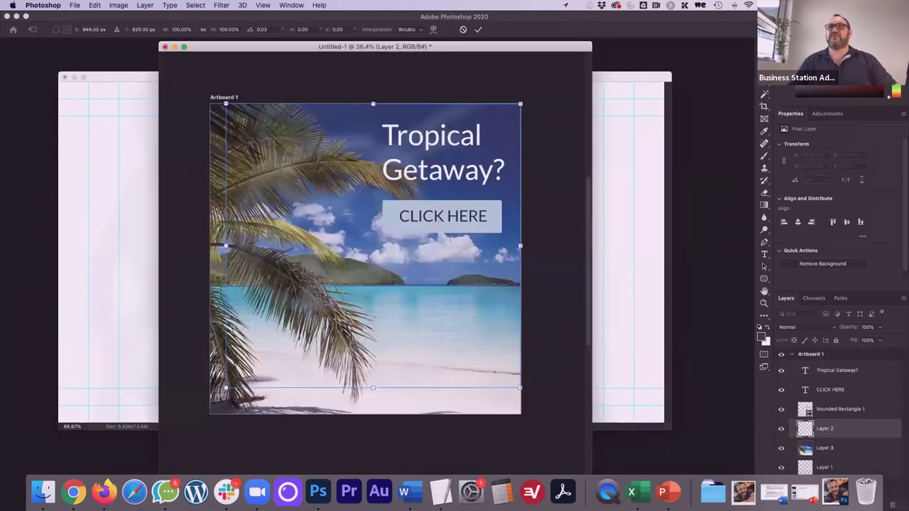
click(478, 29)
key(super+t)
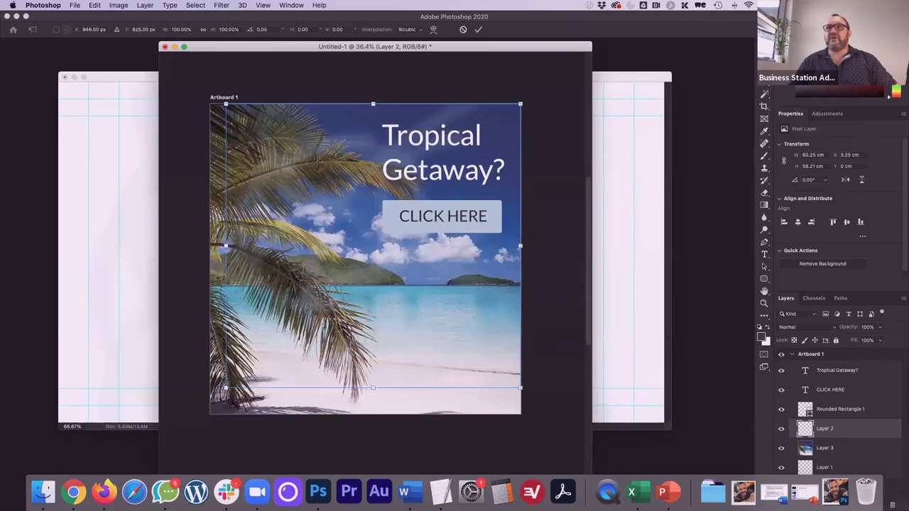
click(479, 29)
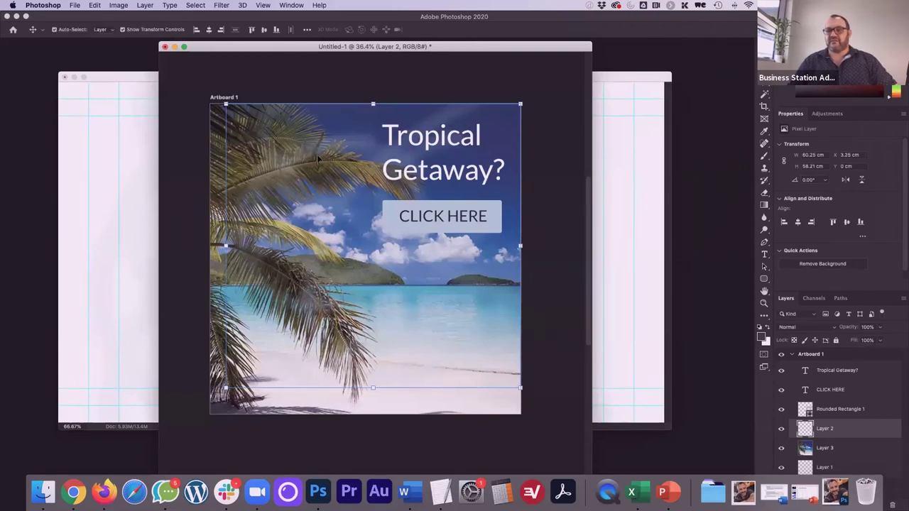
key(BackSpace)
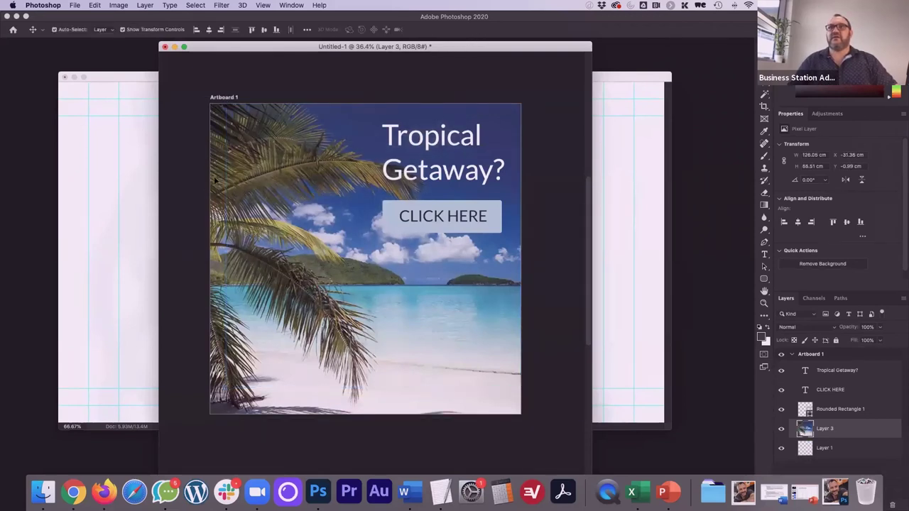
Copy the beach photo layer into the 1920 × 1080 document and scale it to about 67.9 × 42.1 cm so it covers the canvas
click(107, 206)
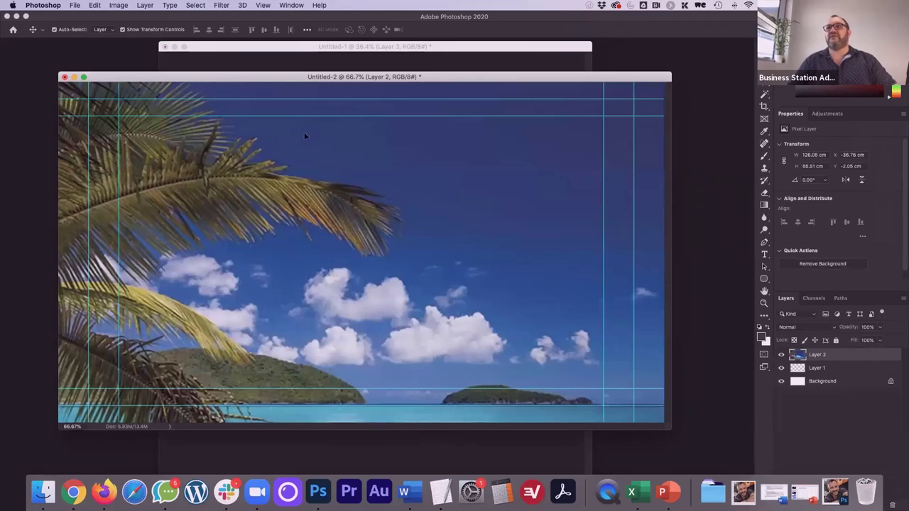
key(super+t)
key(super+0)
drag(149, 159, 250, 179)
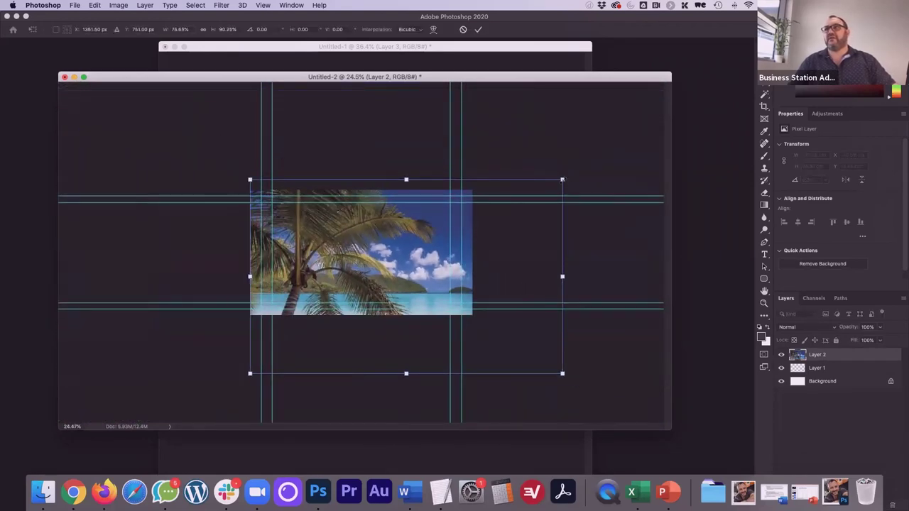
drag(562, 373, 472, 317)
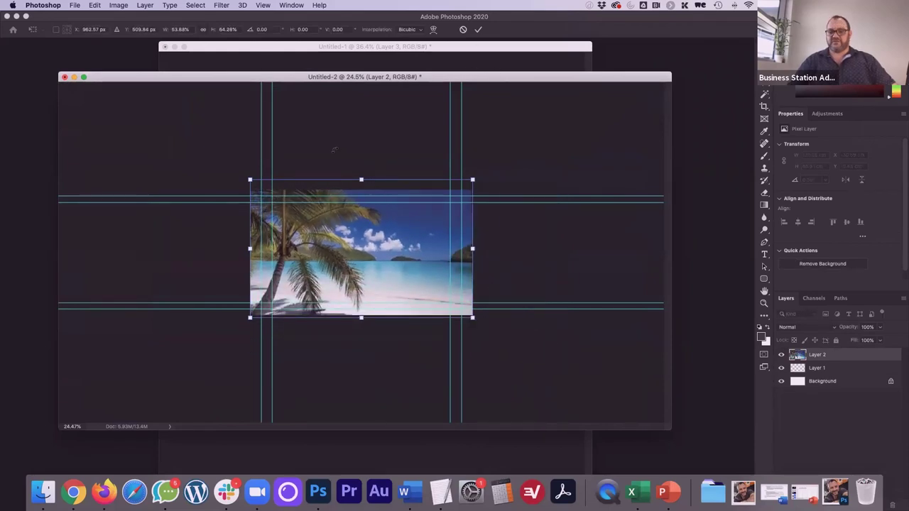
key(Return)
key(super+equal)
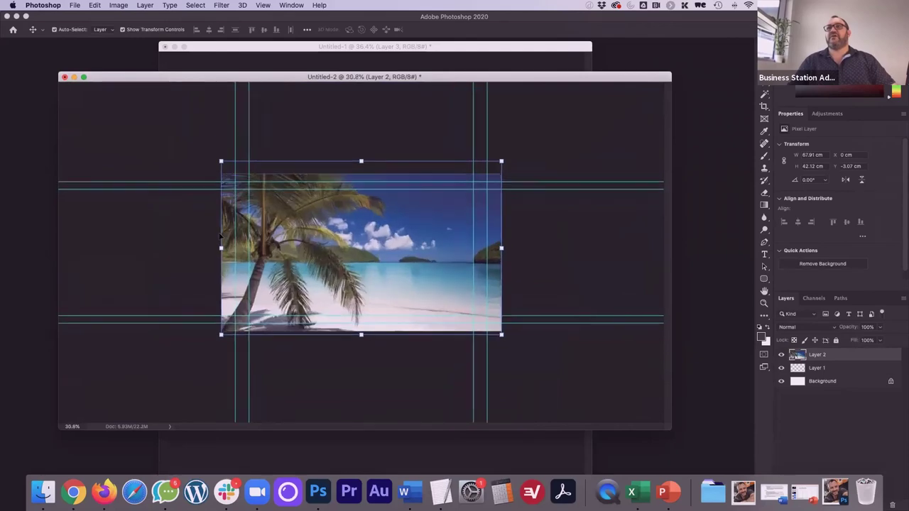
scroll(220, 236, up, 5)
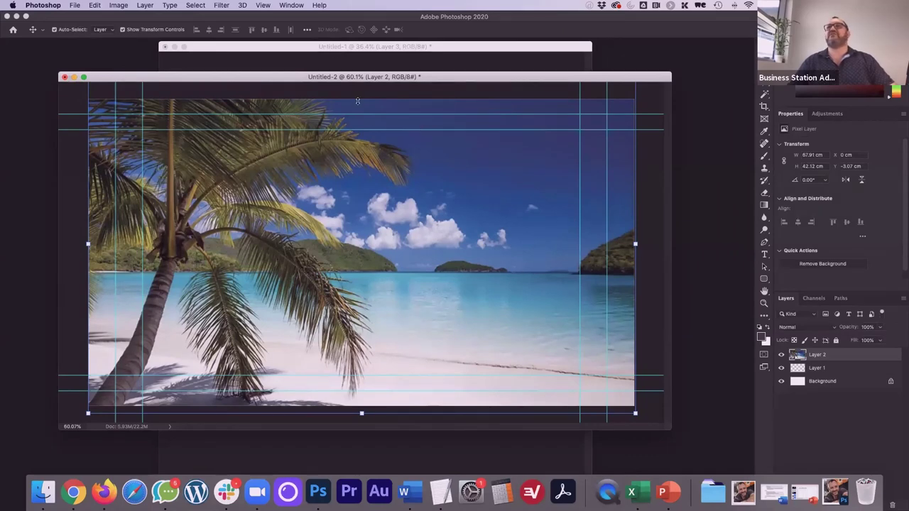
Copy the CLICK HERE text and its rounded rectangle into the widescreen document, and try scaling the button to about 374 × 102 px
click(328, 49)
click(420, 218)
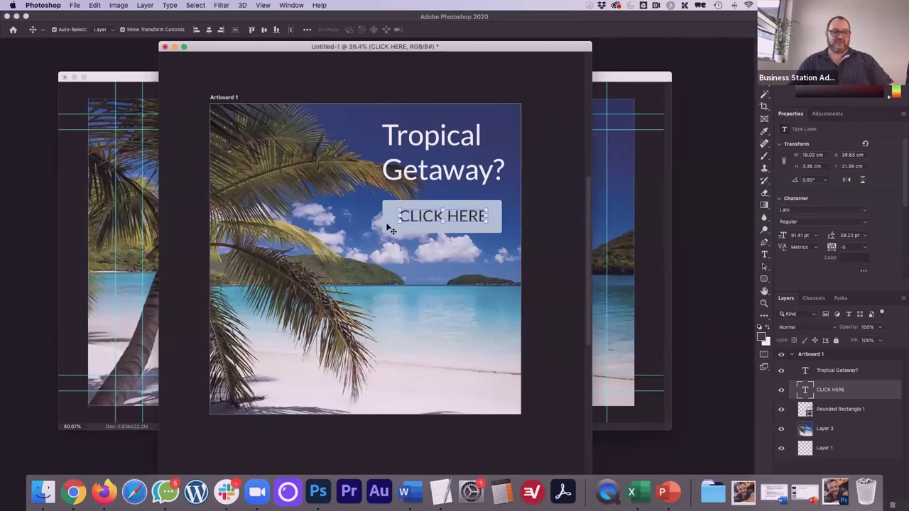
click(139, 183)
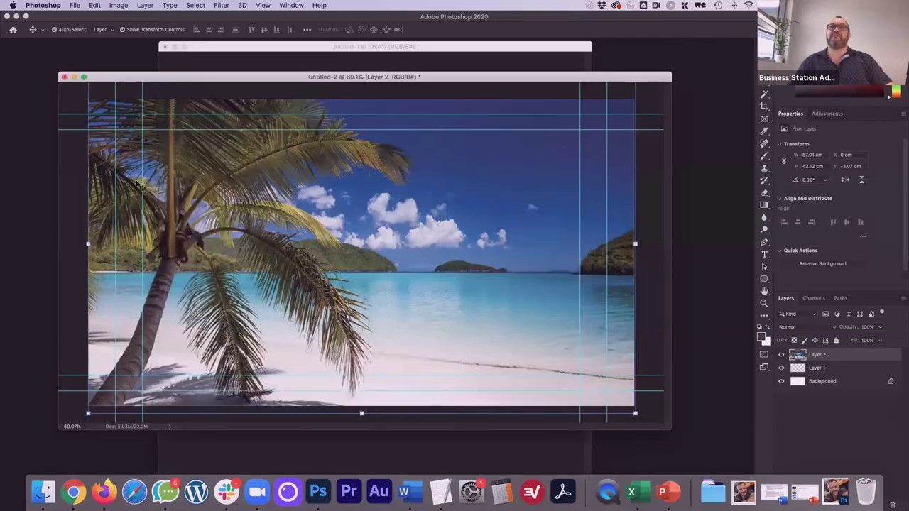
drag(139, 183, 323, 220)
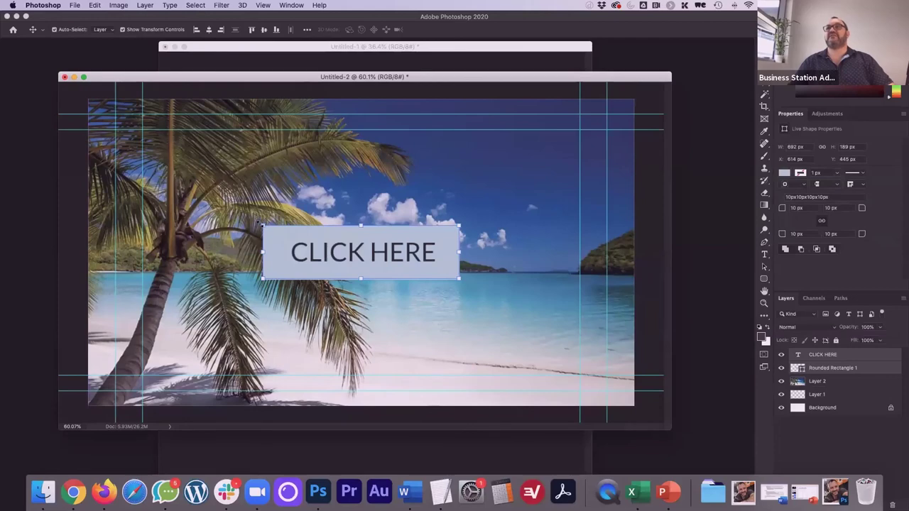
drag(260, 225, 499, 352)
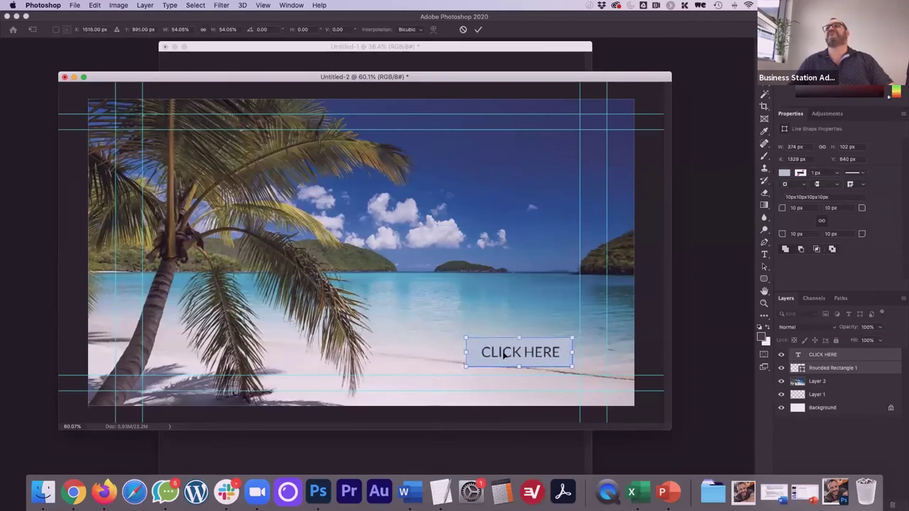
Copy the Tropical Getaway? headline from the square graphic into the widescreen document
click(429, 46)
click(422, 137)
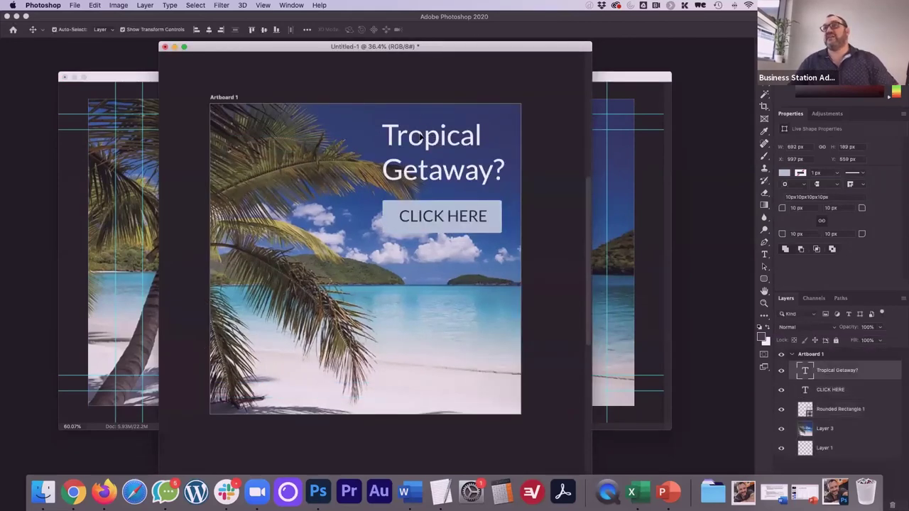
drag(419, 138, 173, 176)
Move the CLICK HERE button onto the sand at the canvas's lower right and scale it to about 382 × 104 px
click(398, 276)
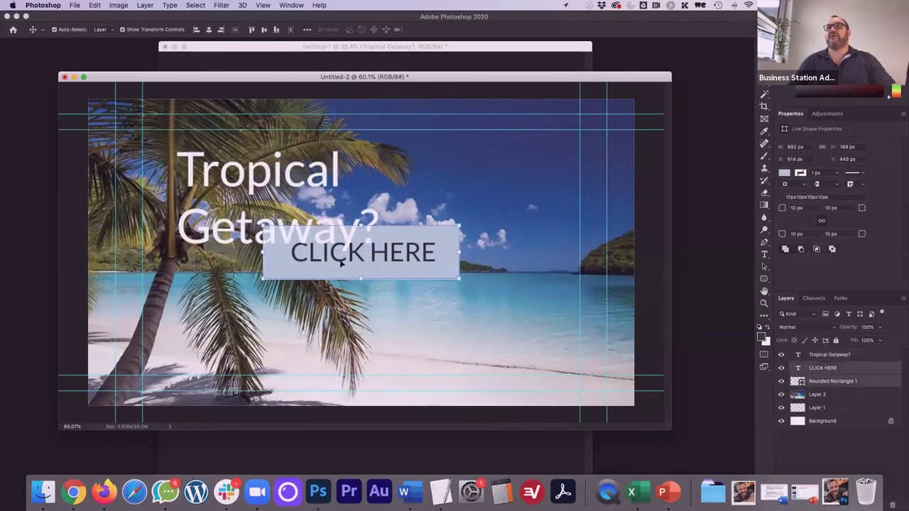
drag(340, 262, 455, 351)
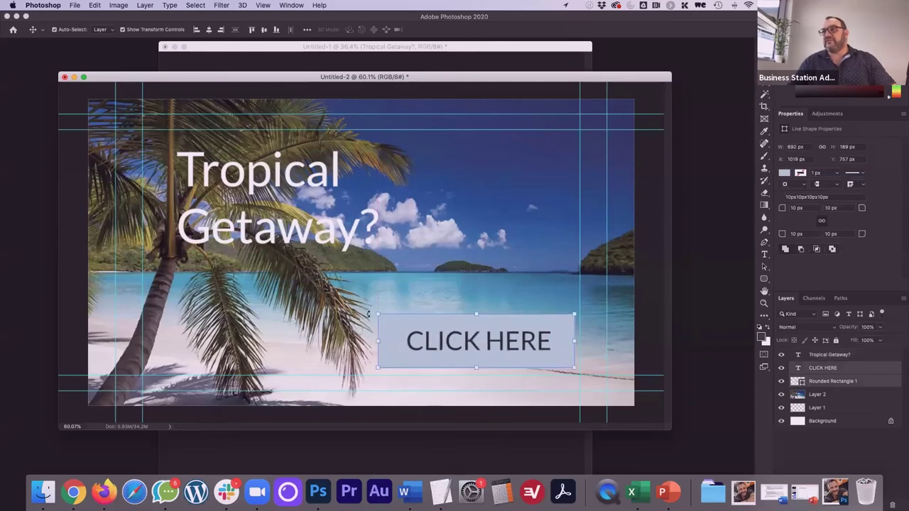
drag(375, 310, 444, 322)
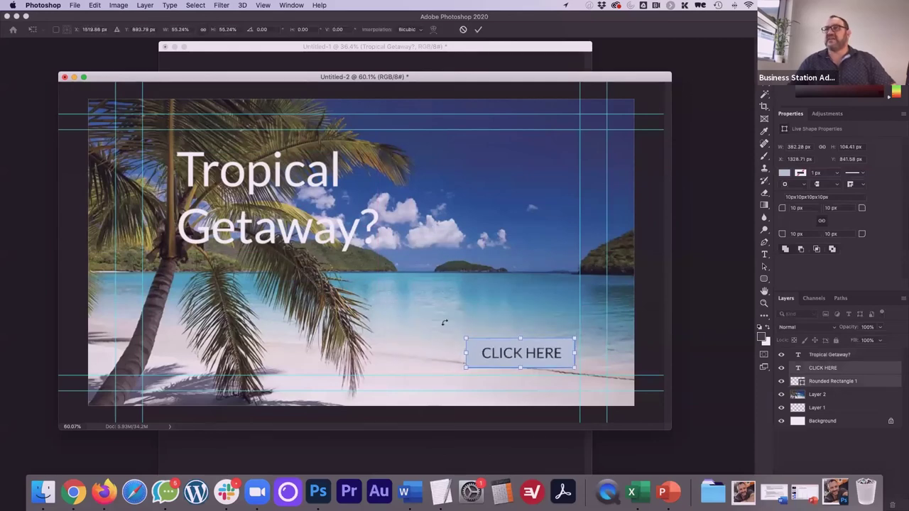
click(252, 170)
Move the Tropical Getaway? headline into the open sky to the right of the palm tree and deselect it
click(252, 172)
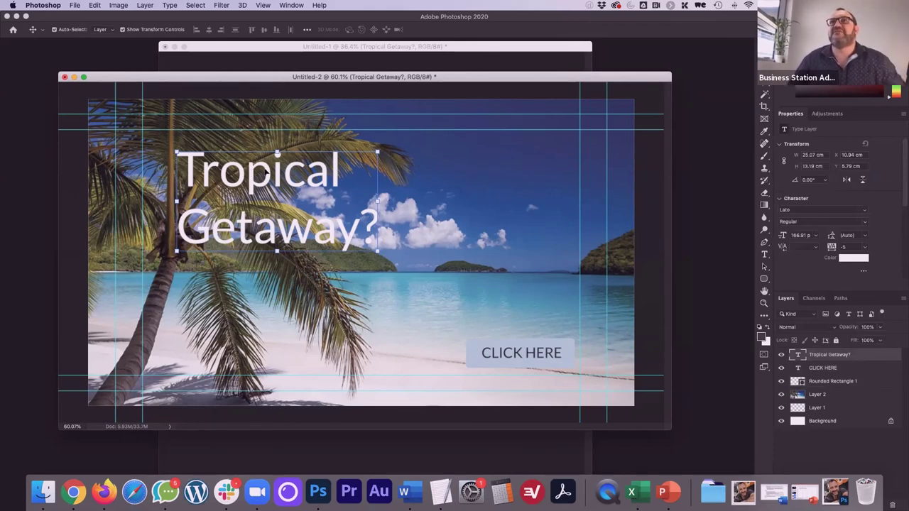
drag(264, 173, 465, 151)
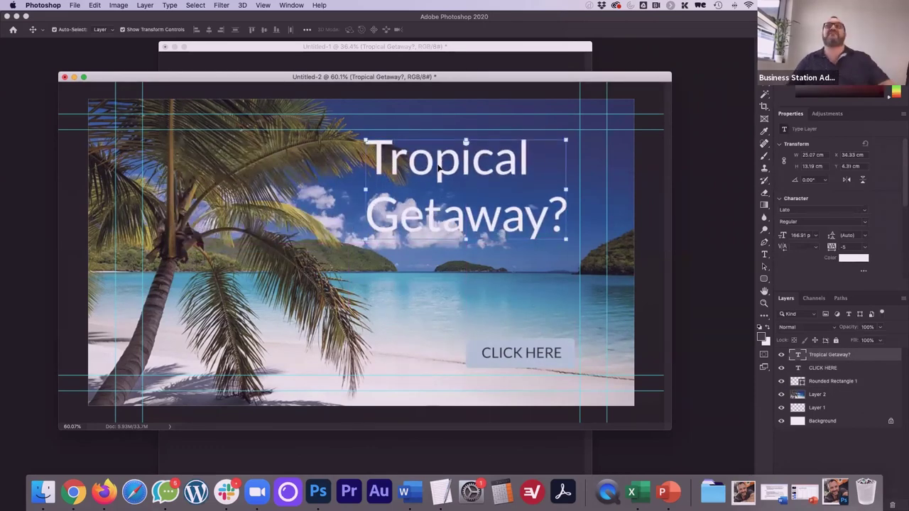
click(650, 181)
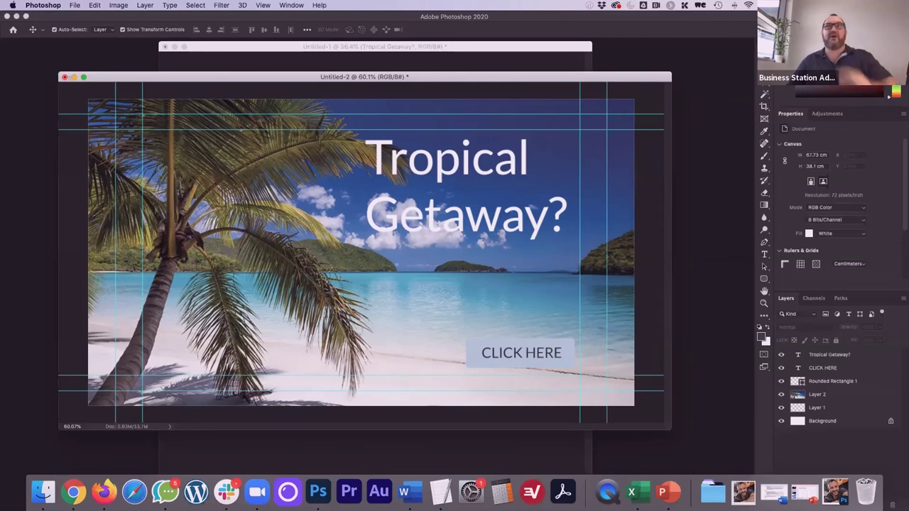
Minimise Photoshop, switch to Chrome, and search Google for "pricing photoshop" in a new tab
click(17, 16)
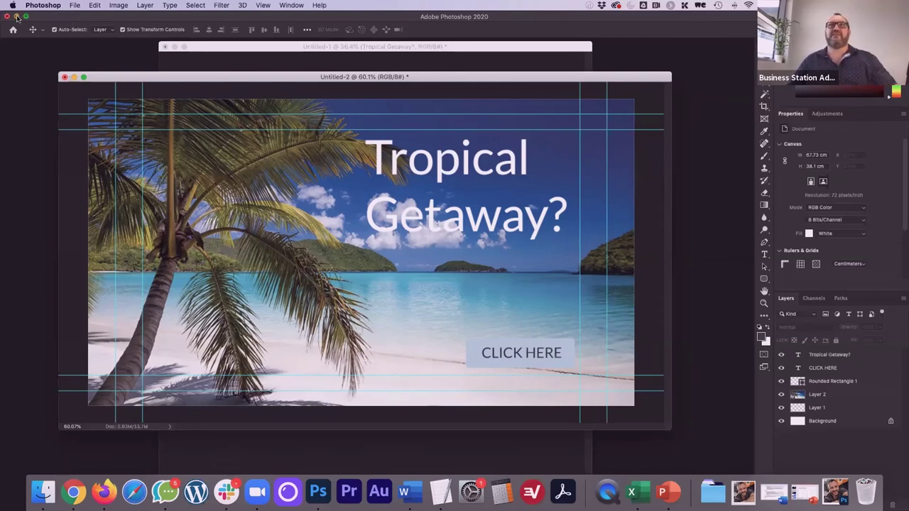
click(235, 24)
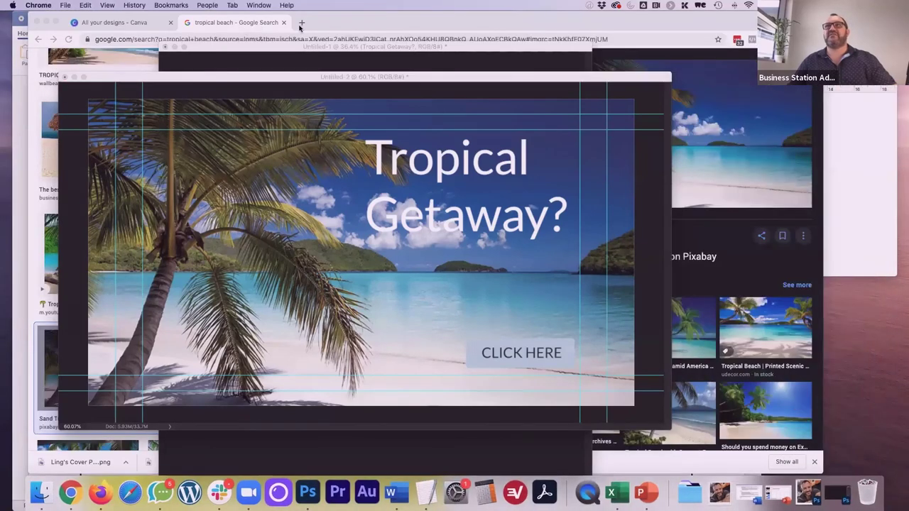
click(301, 23)
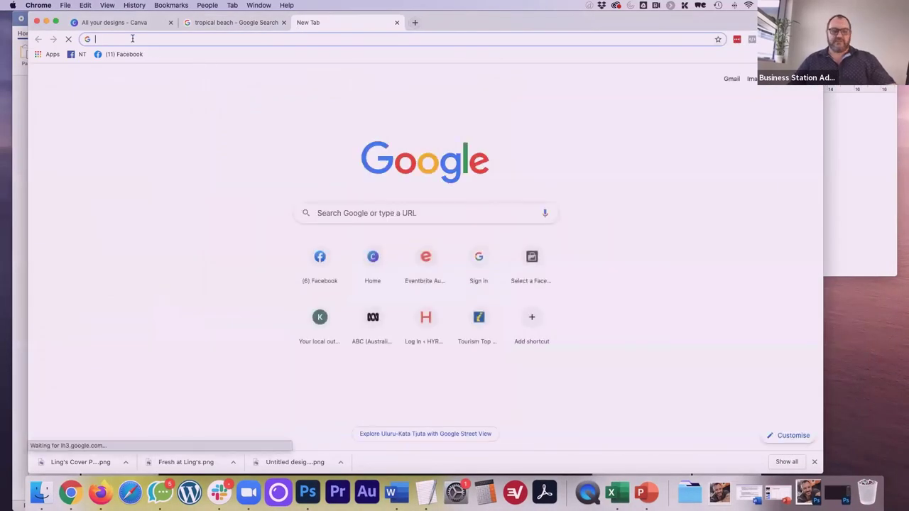
text(pricing photosgh)
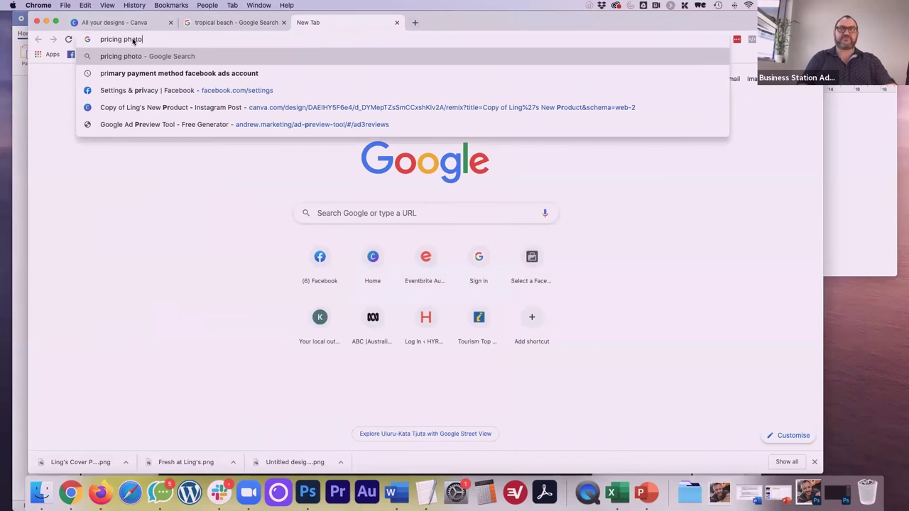
key(BackSpace)
key(BackSpace)
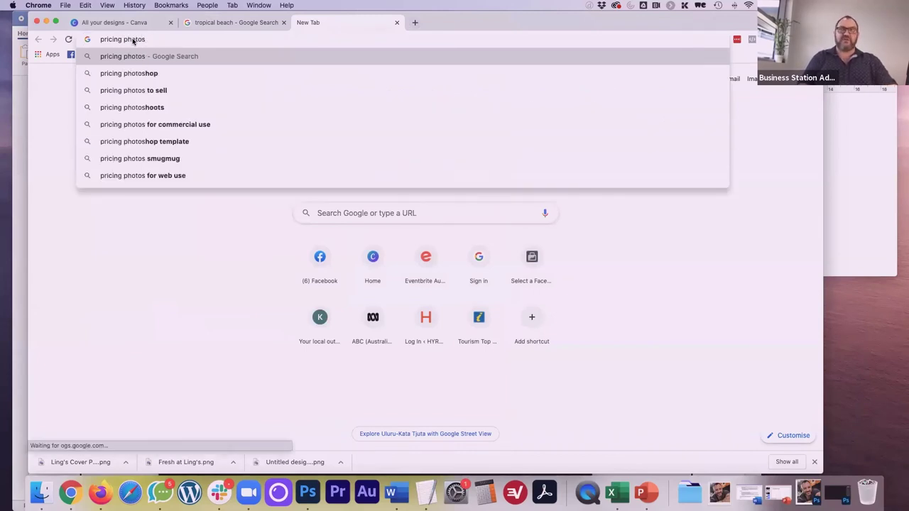
text(hop)
key(Return)
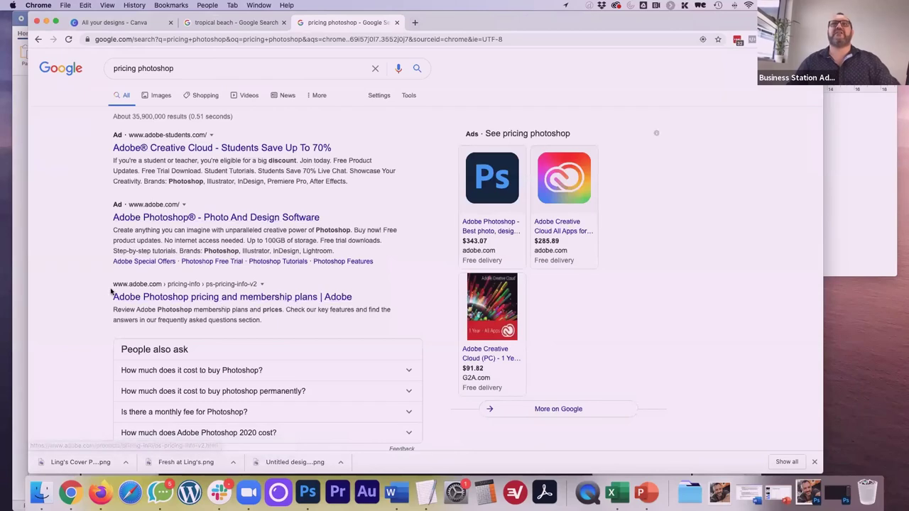
Open the Adobe Photoshop pricing and membership plans page from the results, examine its plans, and select the page's web address
click(150, 298)
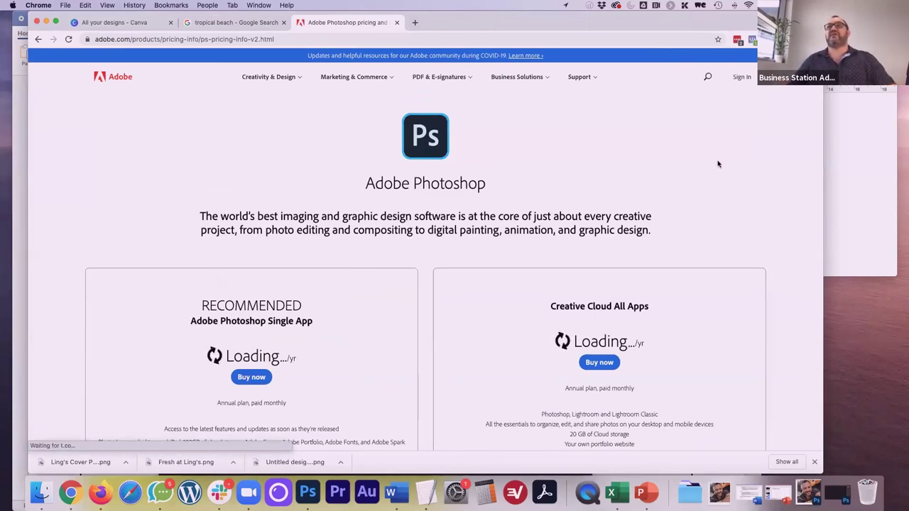
scroll(748, 213, down, 1)
scroll(749, 213, down, 1)
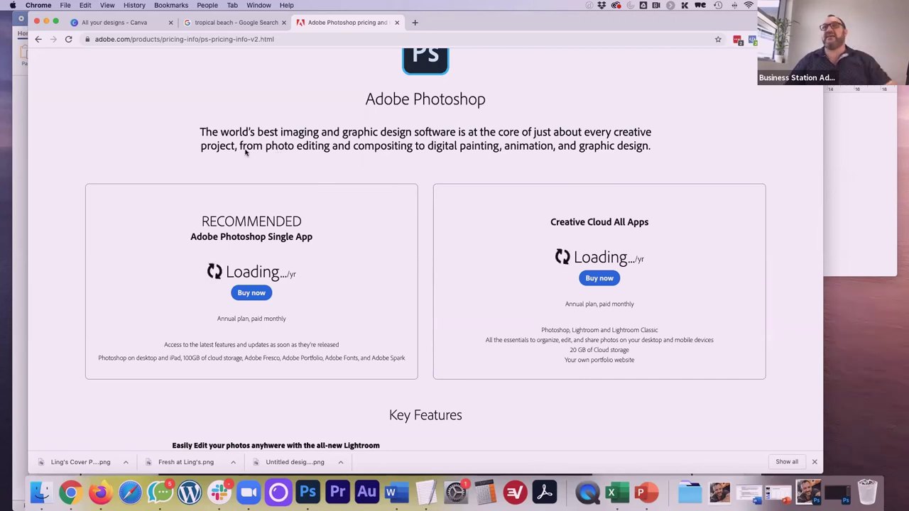
click(176, 39)
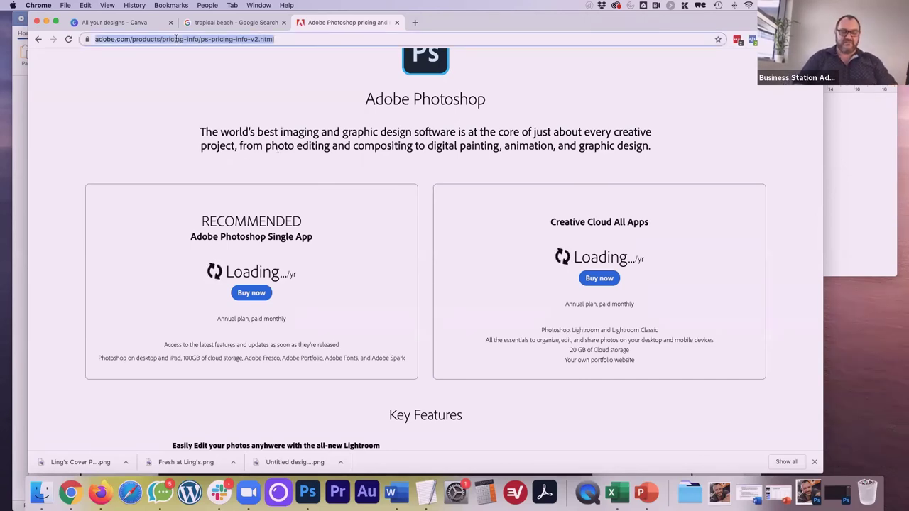
Search Google for "pricing photoshop" again and open Adobe's Creative Cloud pricing and membership plans page from the results
text(pricing)
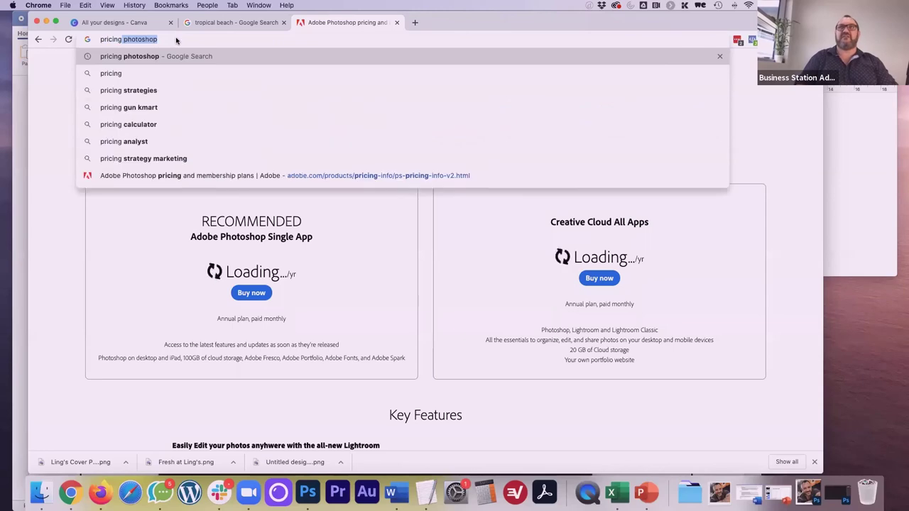
key(Return)
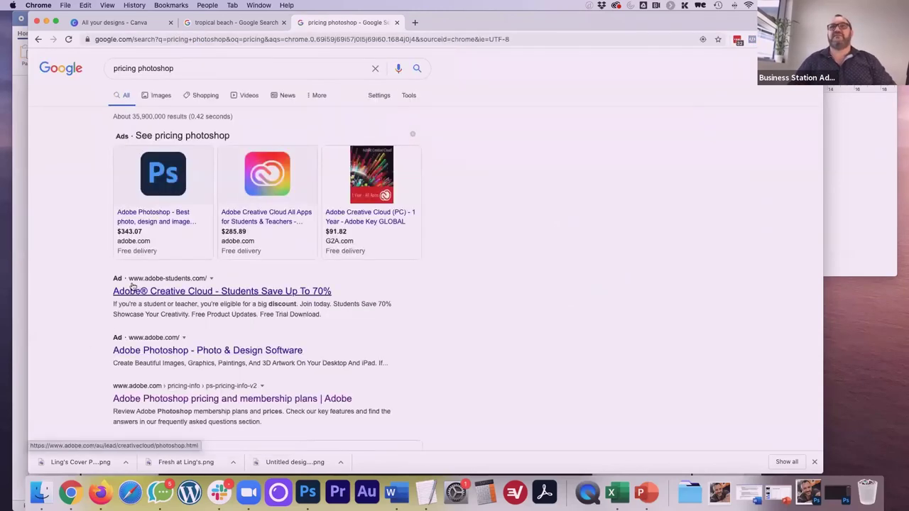
scroll(117, 319, down, 5)
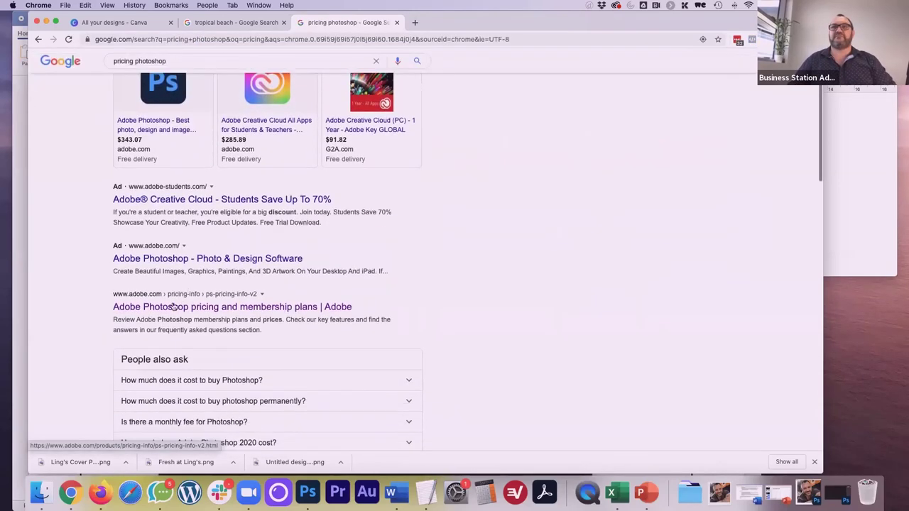
scroll(110, 326, down, 3)
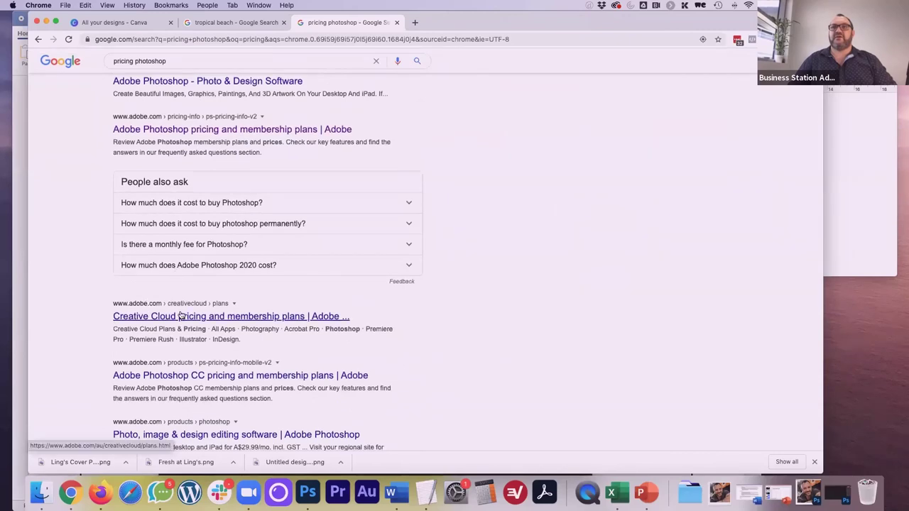
click(181, 316)
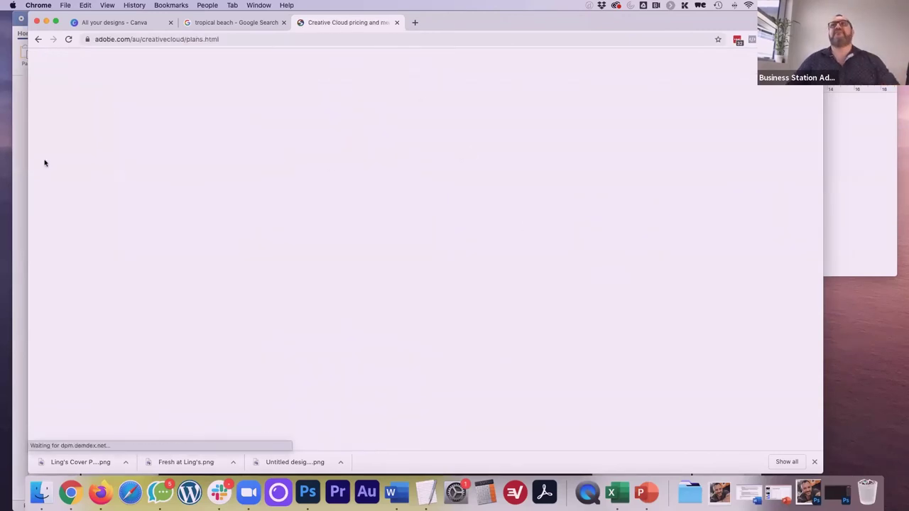
Examine the monthly prices and contents of the individual All Apps, Photography and Photoshop plans on the Creative Cloud plans page
scroll(110, 268, down, 3)
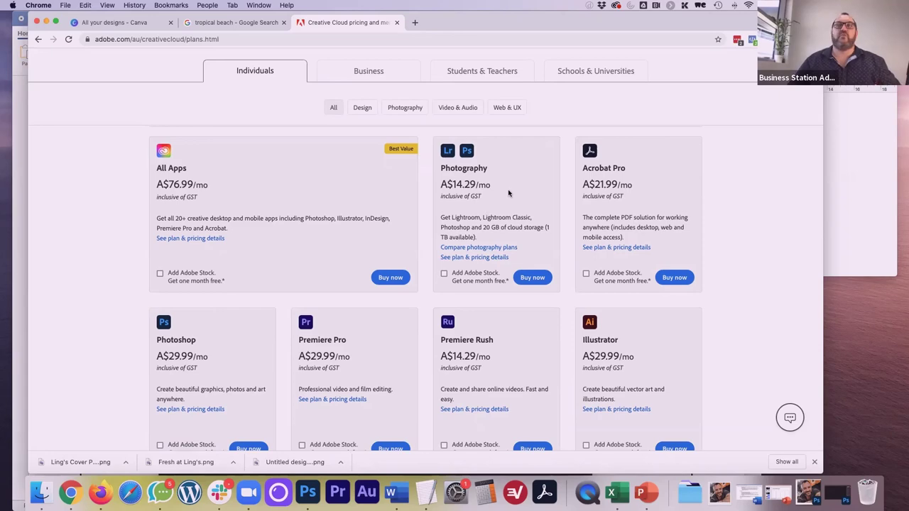
scroll(97, 375, down, 1)
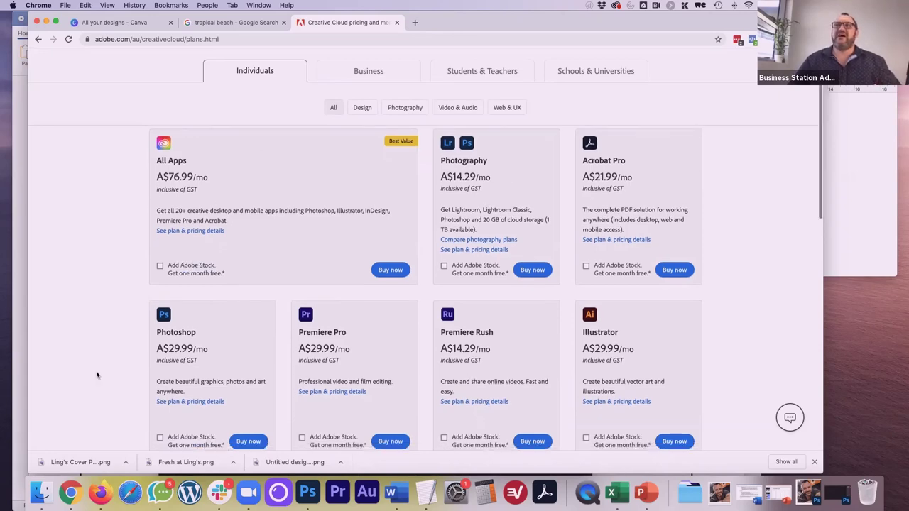
scroll(97, 374, up, 1)
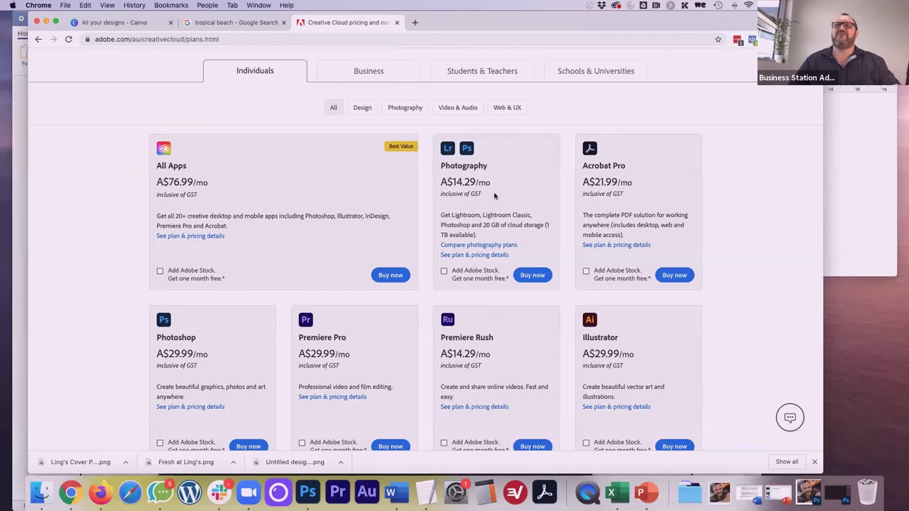
scroll(148, 361, down, 1)
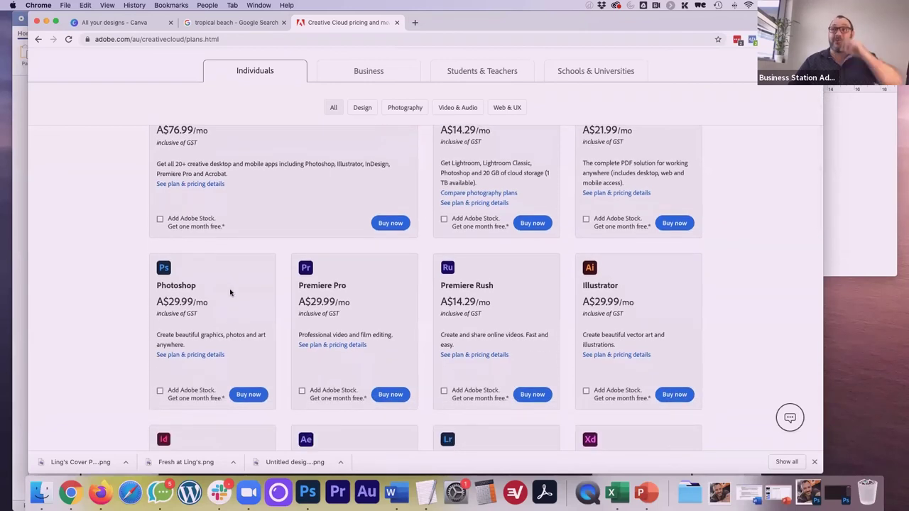
scroll(230, 292, up, 3)
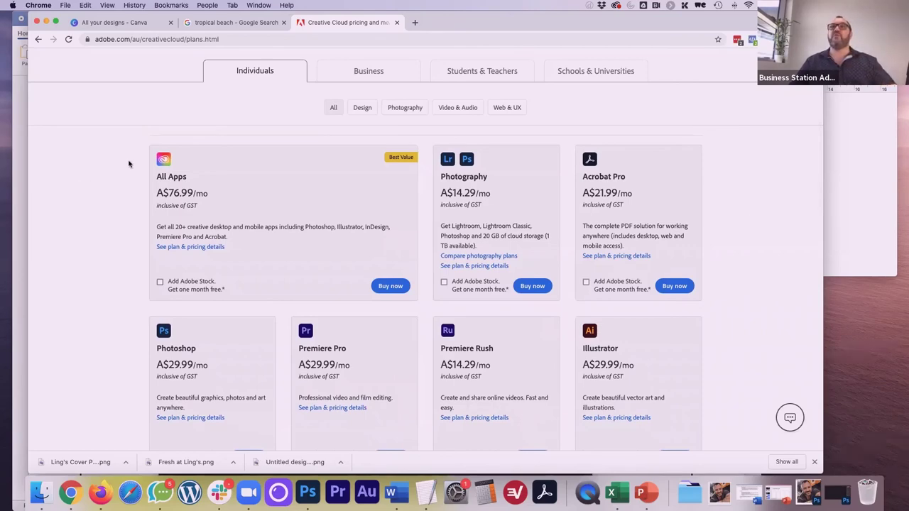
scroll(128, 164, up, 2)
scroll(128, 164, down, 2)
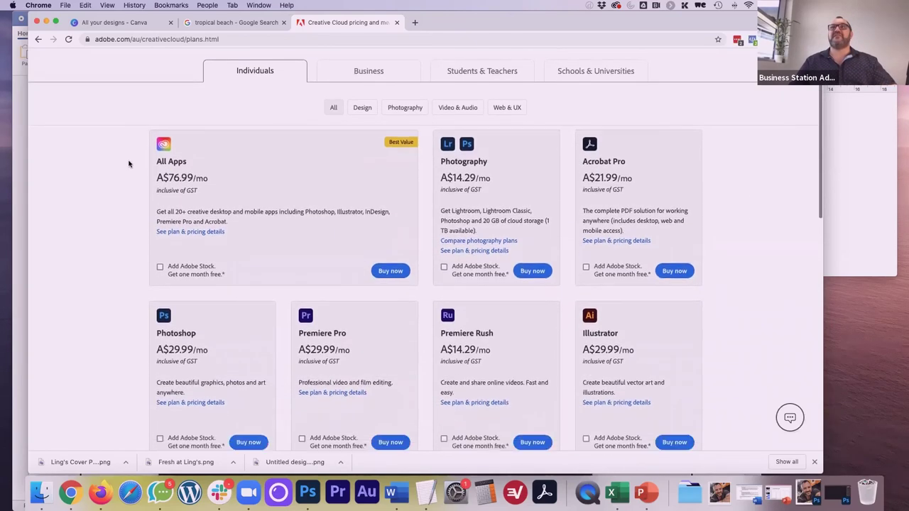